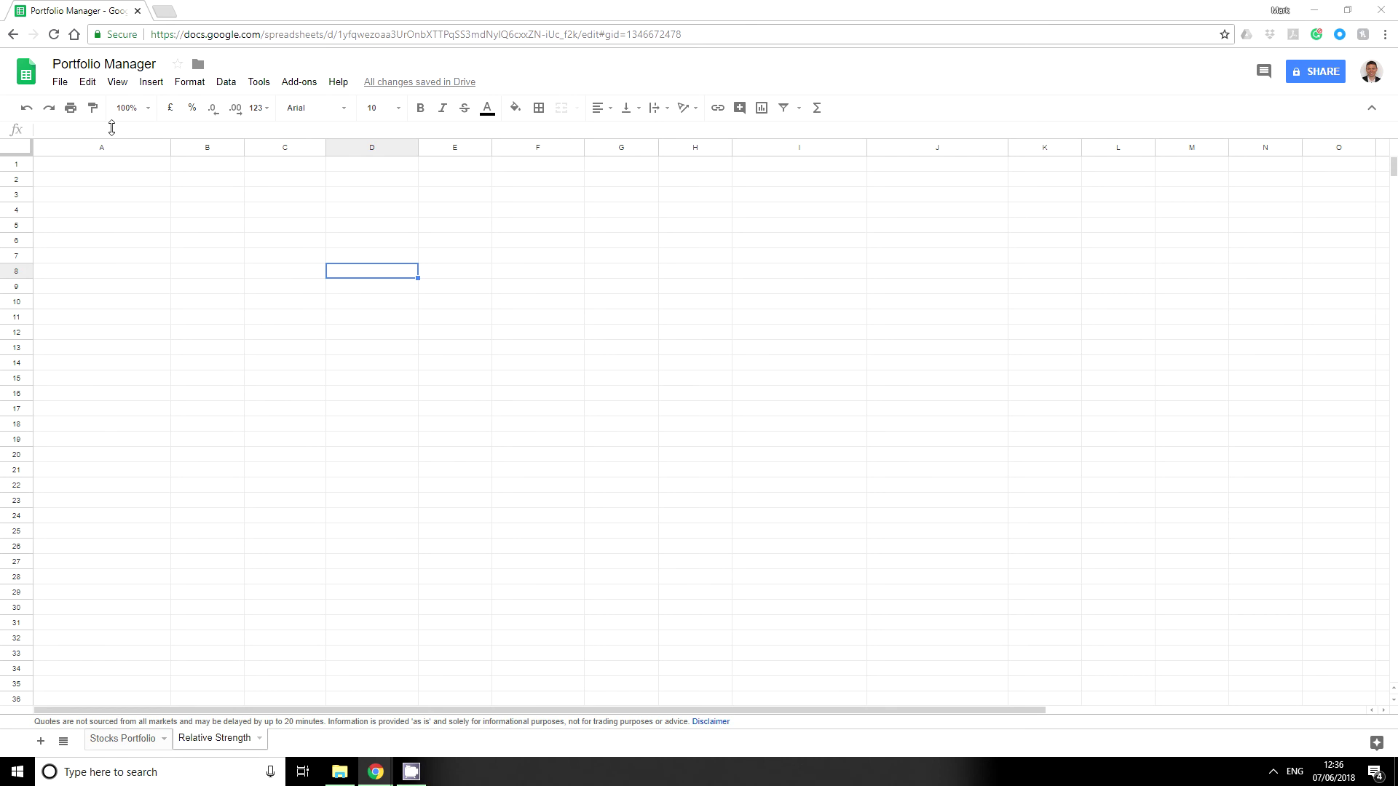
Paste the ETF tickers into column B from B5, replacing VWO in B23 with IYR
{"action": "left_click", "coordinate": [198, 206]}
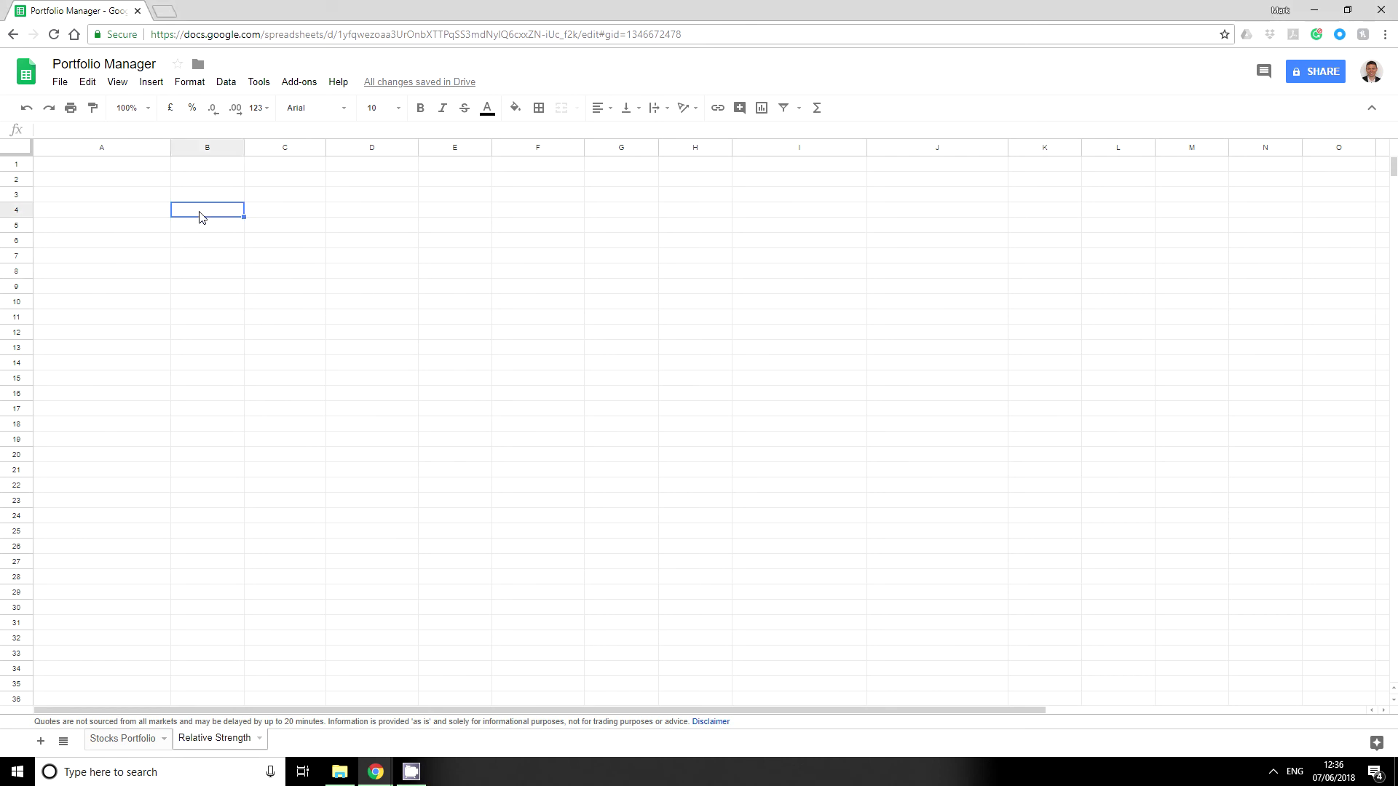
{"action": "left_click", "coordinate": [198, 232]}
{"action": "type", "text": "SPY  EEM  QQQ  GDX  FXI  EFA  IWM  XOP  JNK  VWO  IYR"}
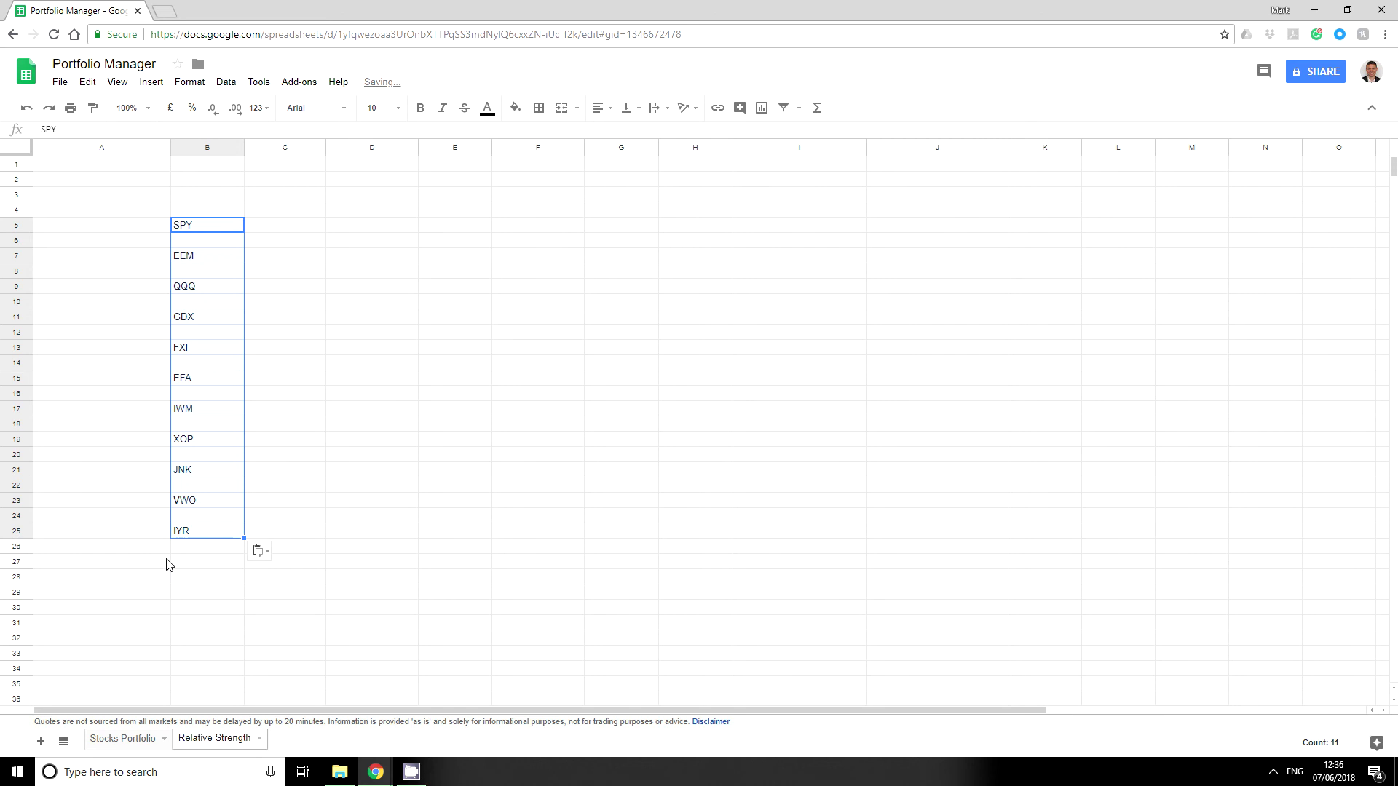
{"action": "left_click", "coordinate": [197, 536]}
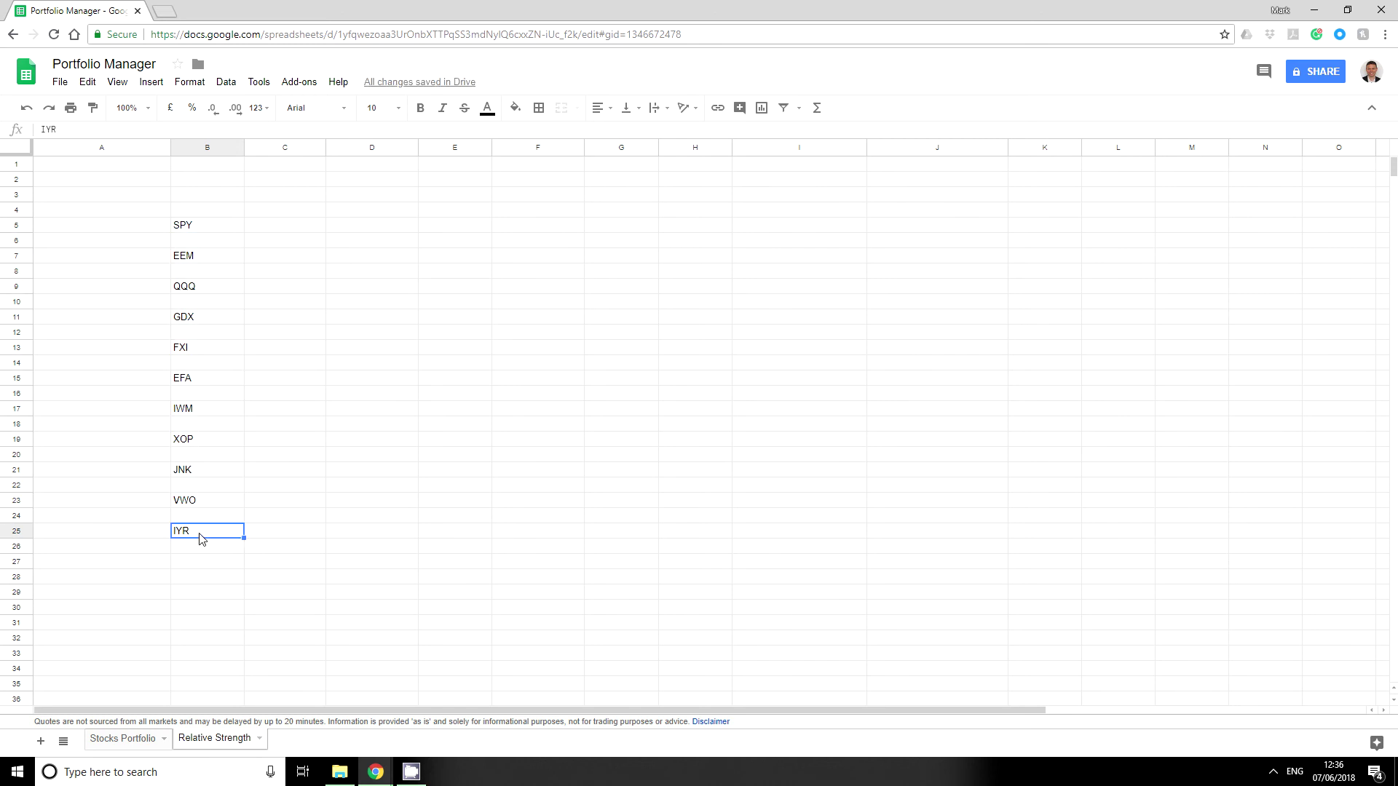
{"action": "key", "text": "ctrl+c"}
{"action": "left_click", "coordinate": [194, 501]}
{"action": "key", "text": "ctrl+v"}
{"action": "left_click", "coordinate": [197, 531]}
{"action": "key", "text": "Delete"}
Label the first five tickers: S&P 500, Emerging Markets, Nasdaq, Gold Miners, China Large Cap
{"action": "left_click", "coordinate": [109, 223]}
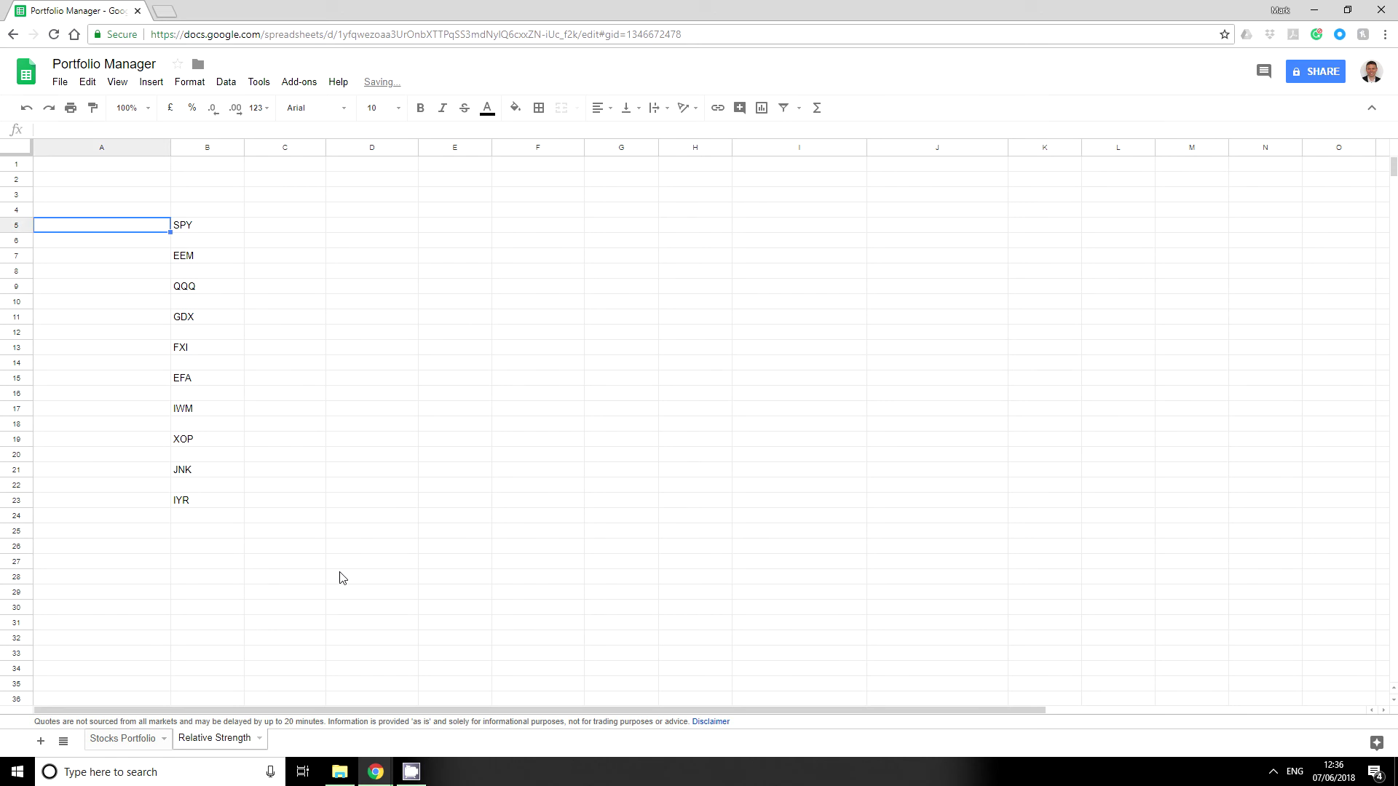
{"action": "type", "text": "S&P 5000"}
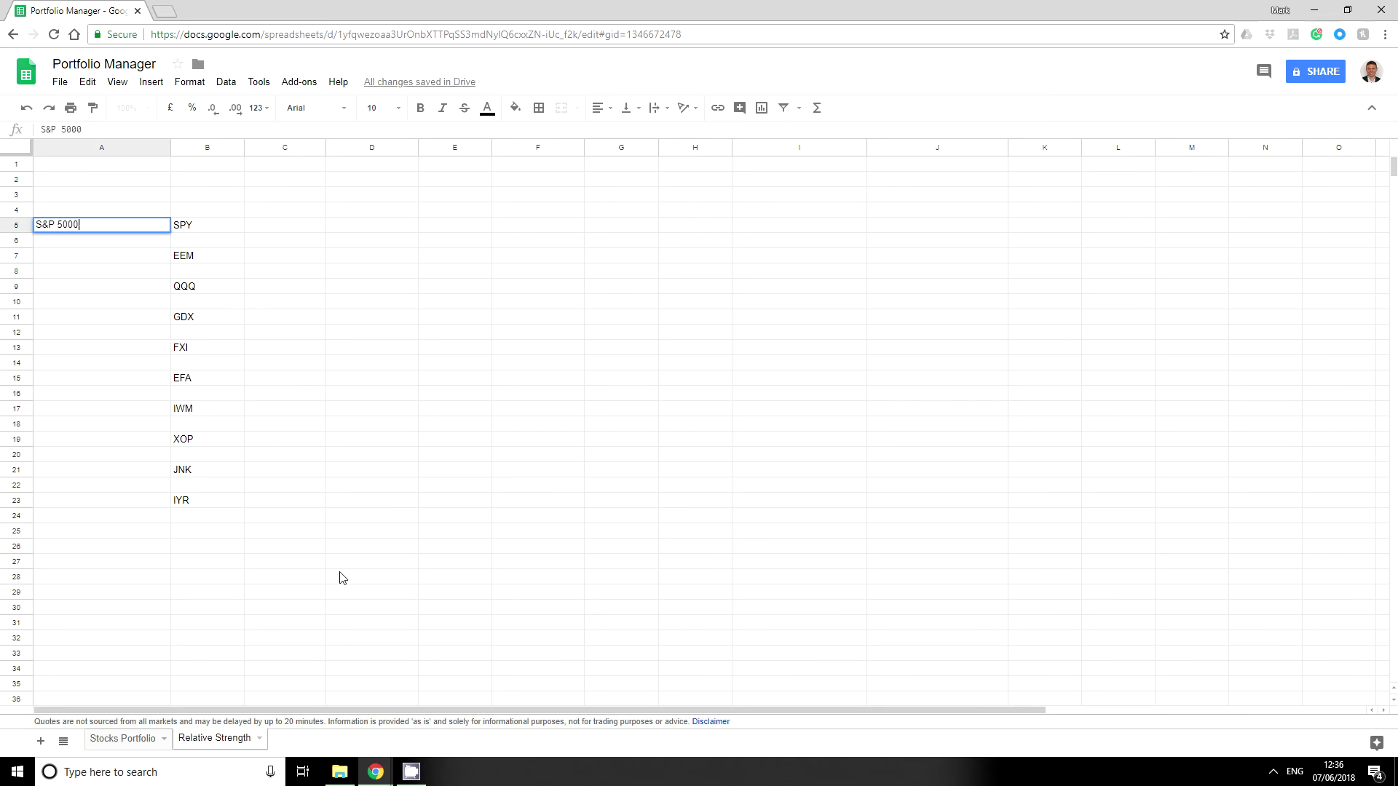
{"action": "key", "text": "Return"}
{"action": "key", "text": "Down"}
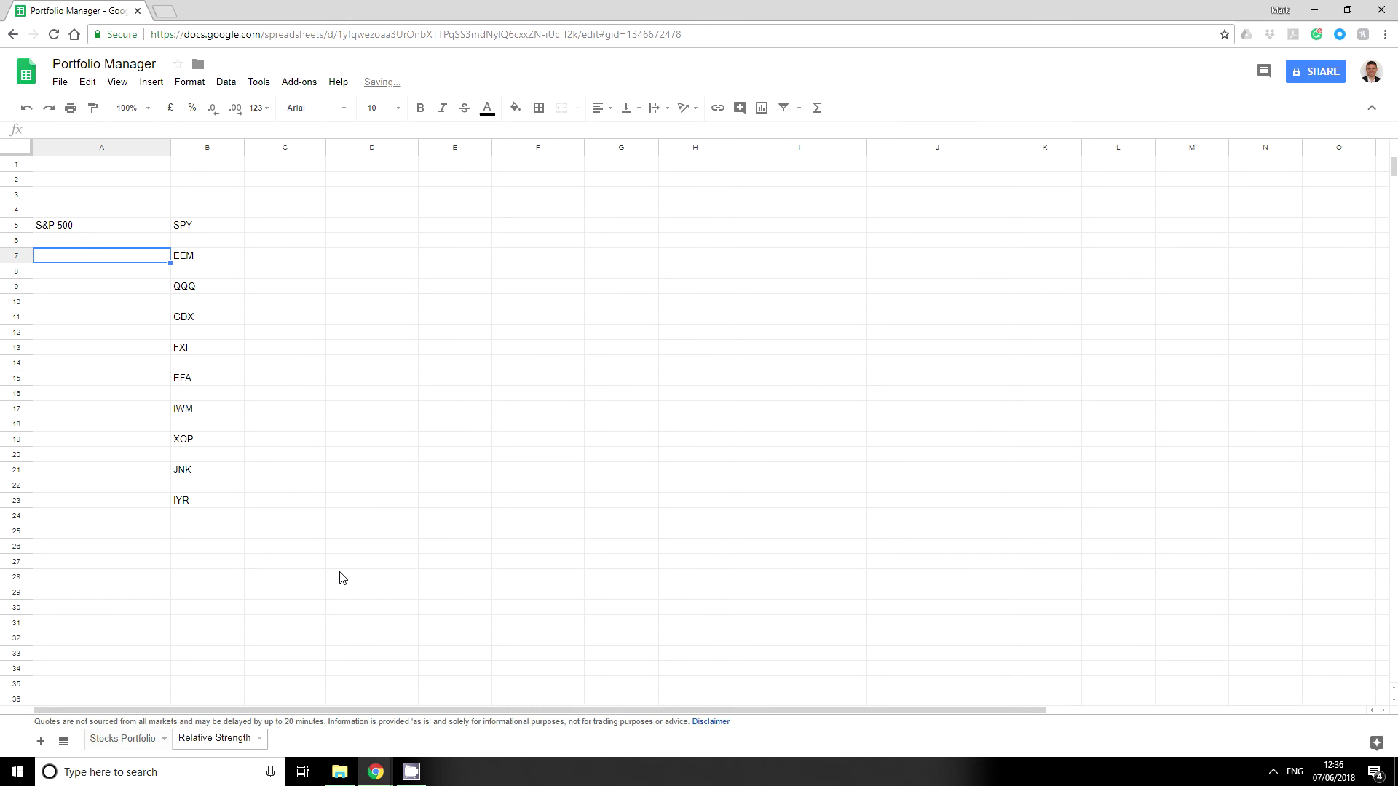
{"action": "type", "text": "Eme"}
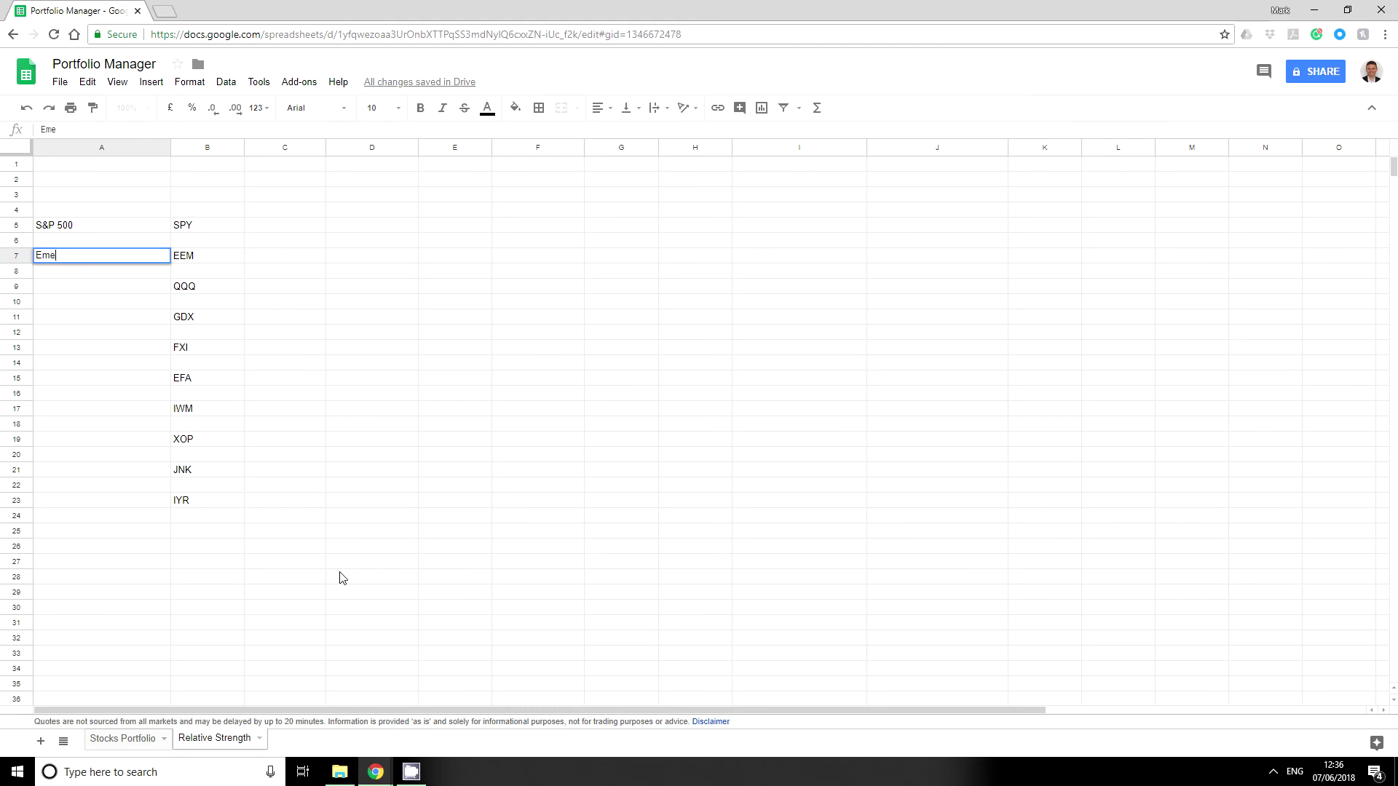
{"action": "type", "text": "rging Markets"}
{"action": "key", "text": "Return"}
{"action": "key", "text": "Down"}
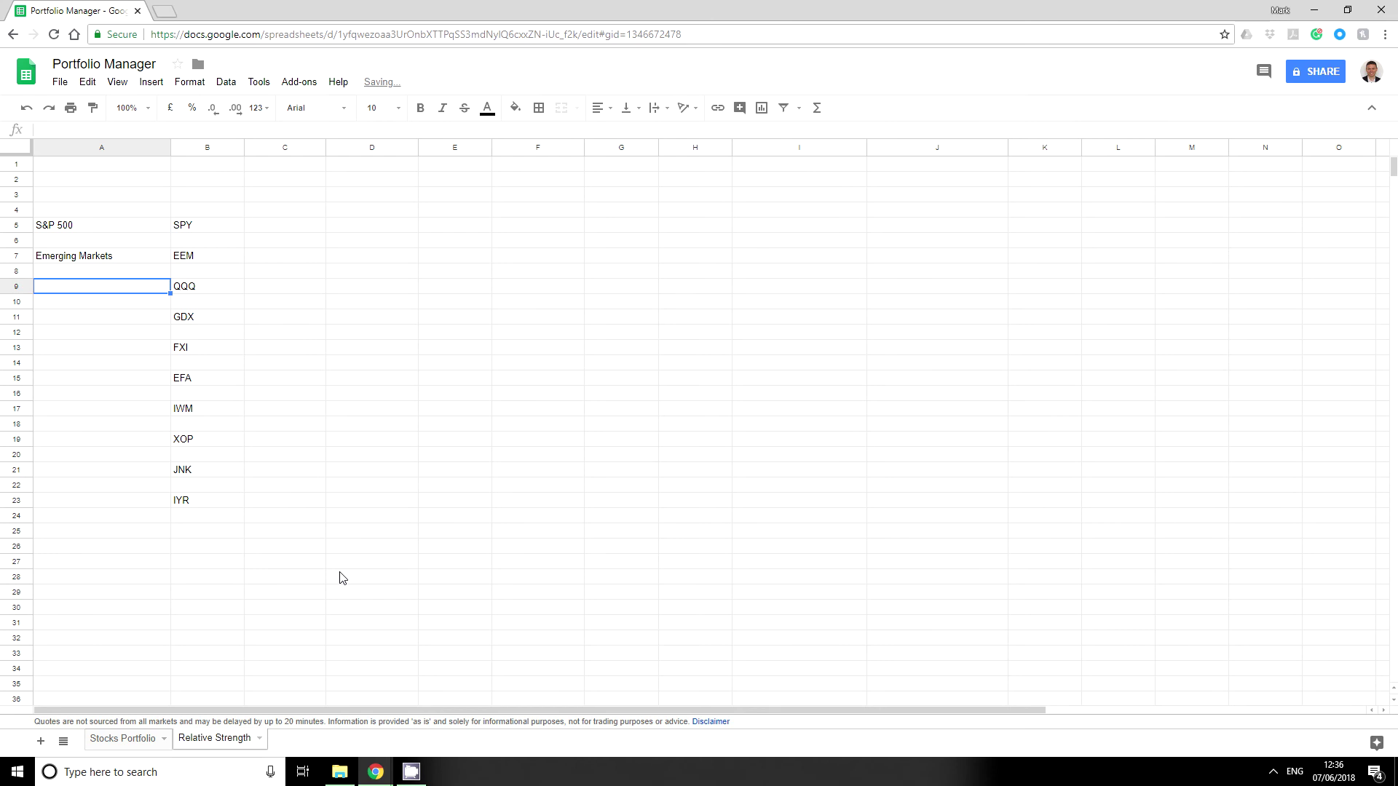
{"action": "type", "text": "TE"}
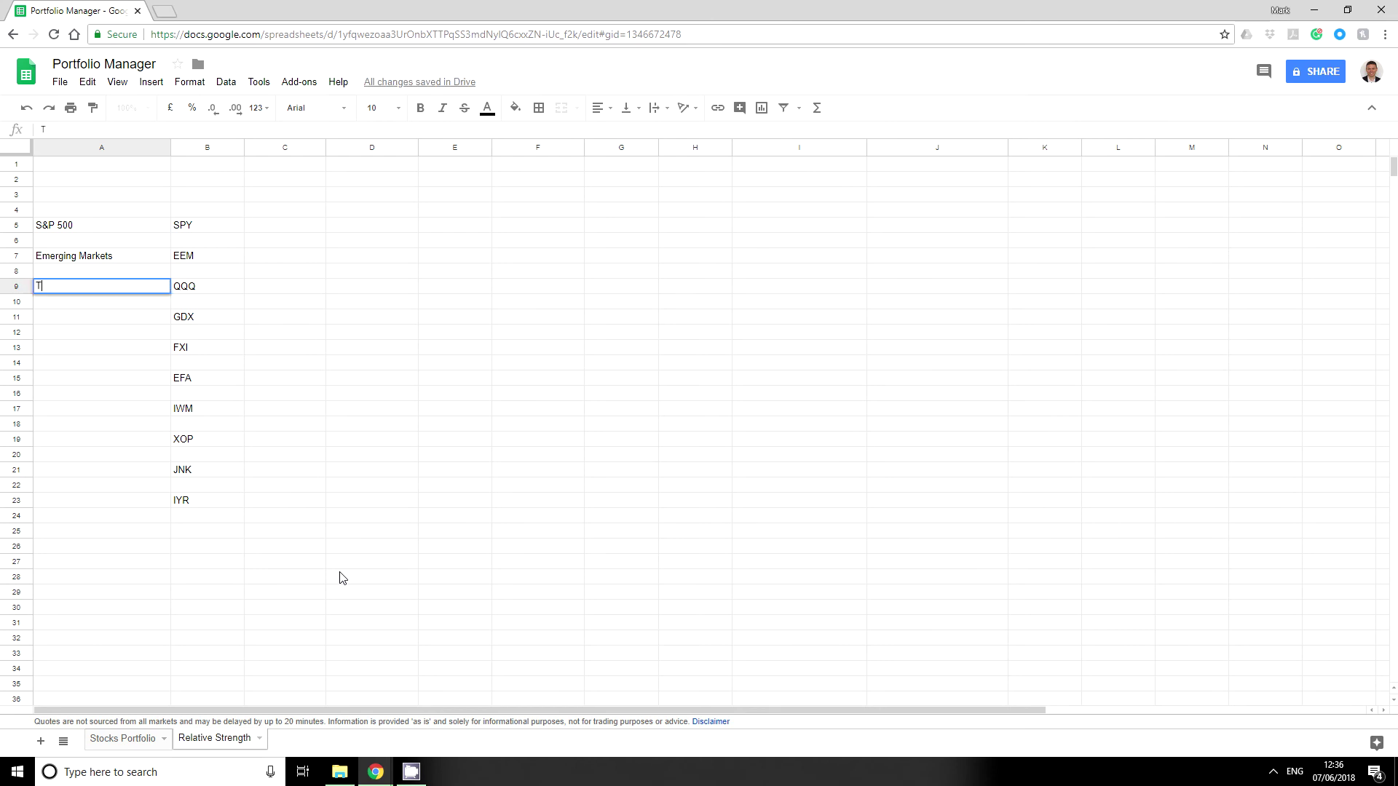
{"action": "key", "text": "BackSpace"}
{"action": "key", "text": "BackSpace"}
{"action": "type", "text": "Nasdaq"}
{"action": "key", "text": "Return"}
{"action": "key", "text": "Down"}
{"action": "type", "text": "Go"}
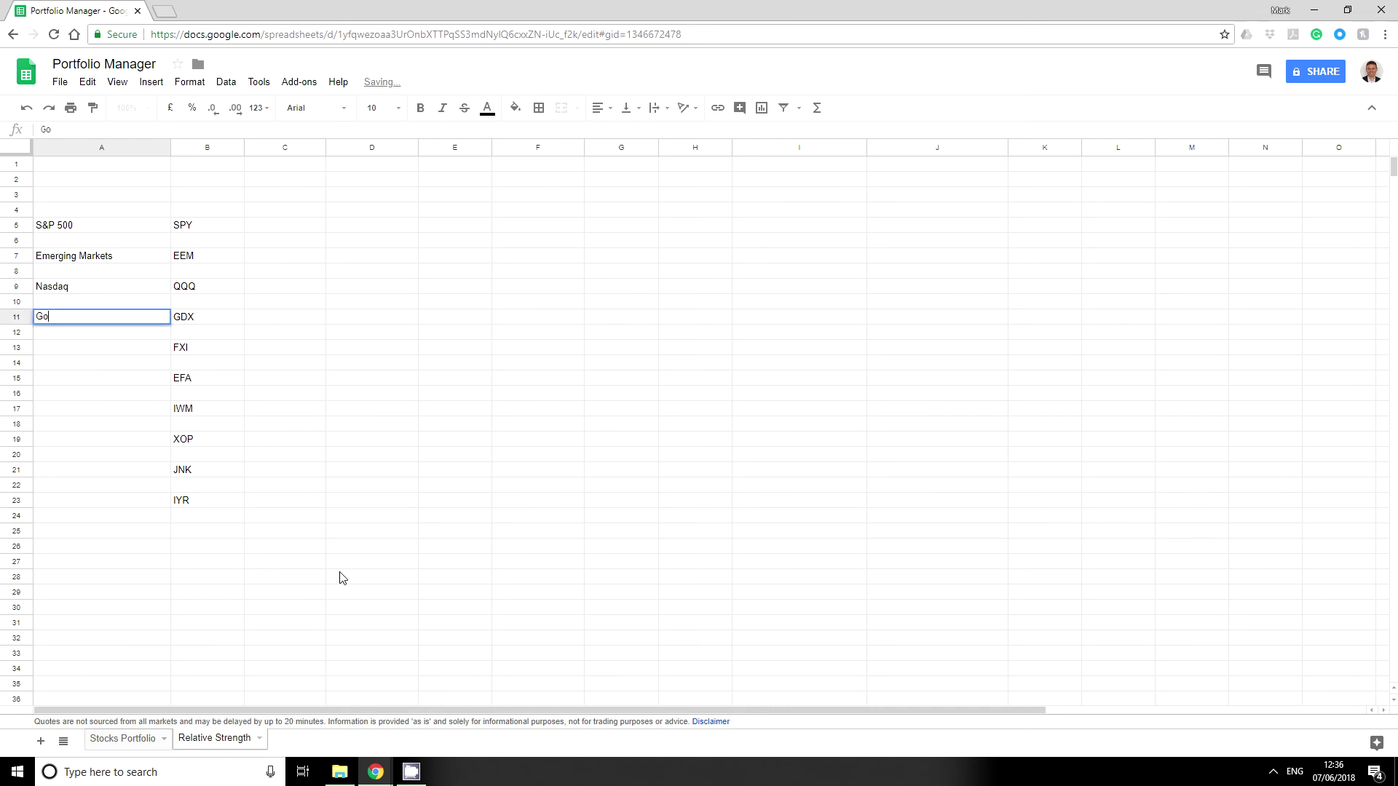
{"action": "type", "text": "ld Miners"}
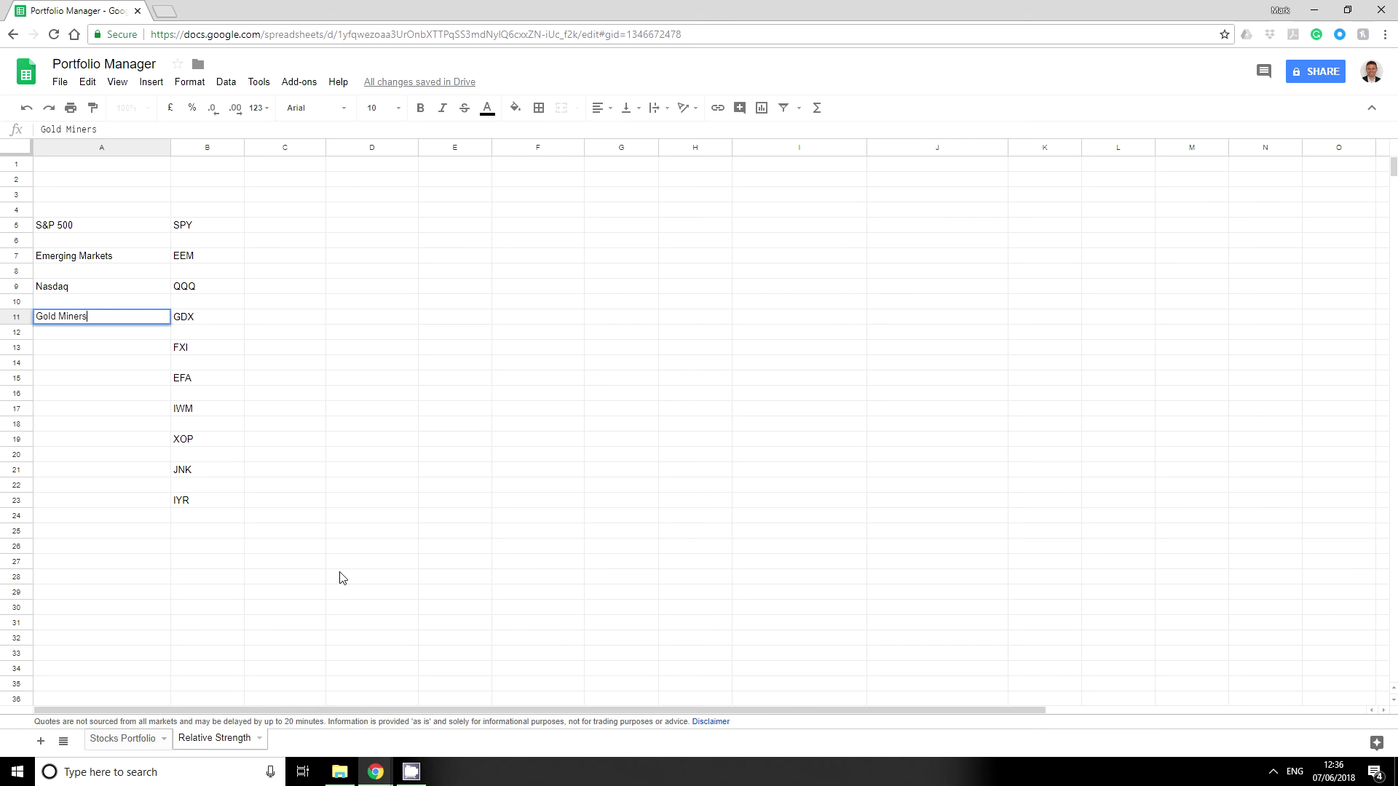
{"action": "key", "text": "Return"}
{"action": "key", "text": "Down"}
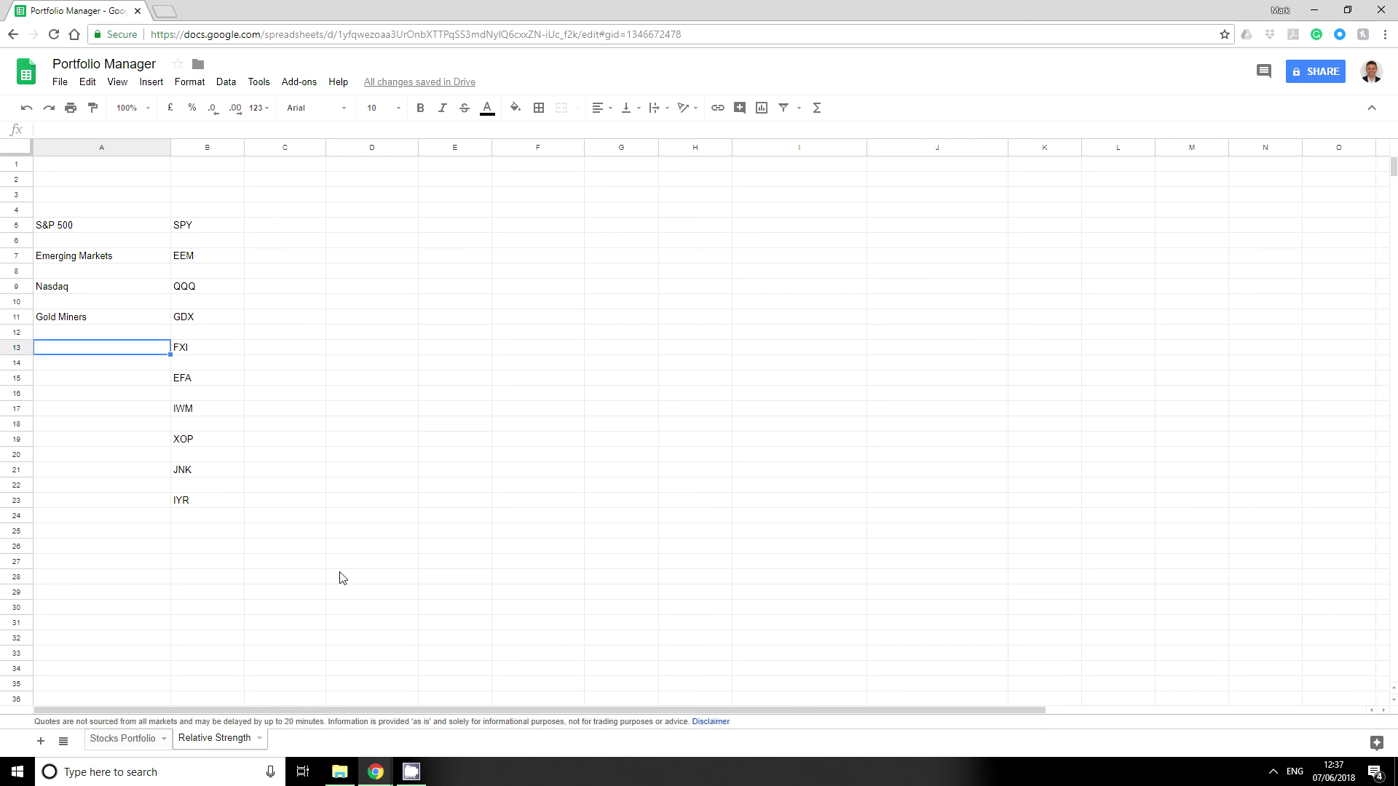
{"action": "type", "text": "China Large Cap"}
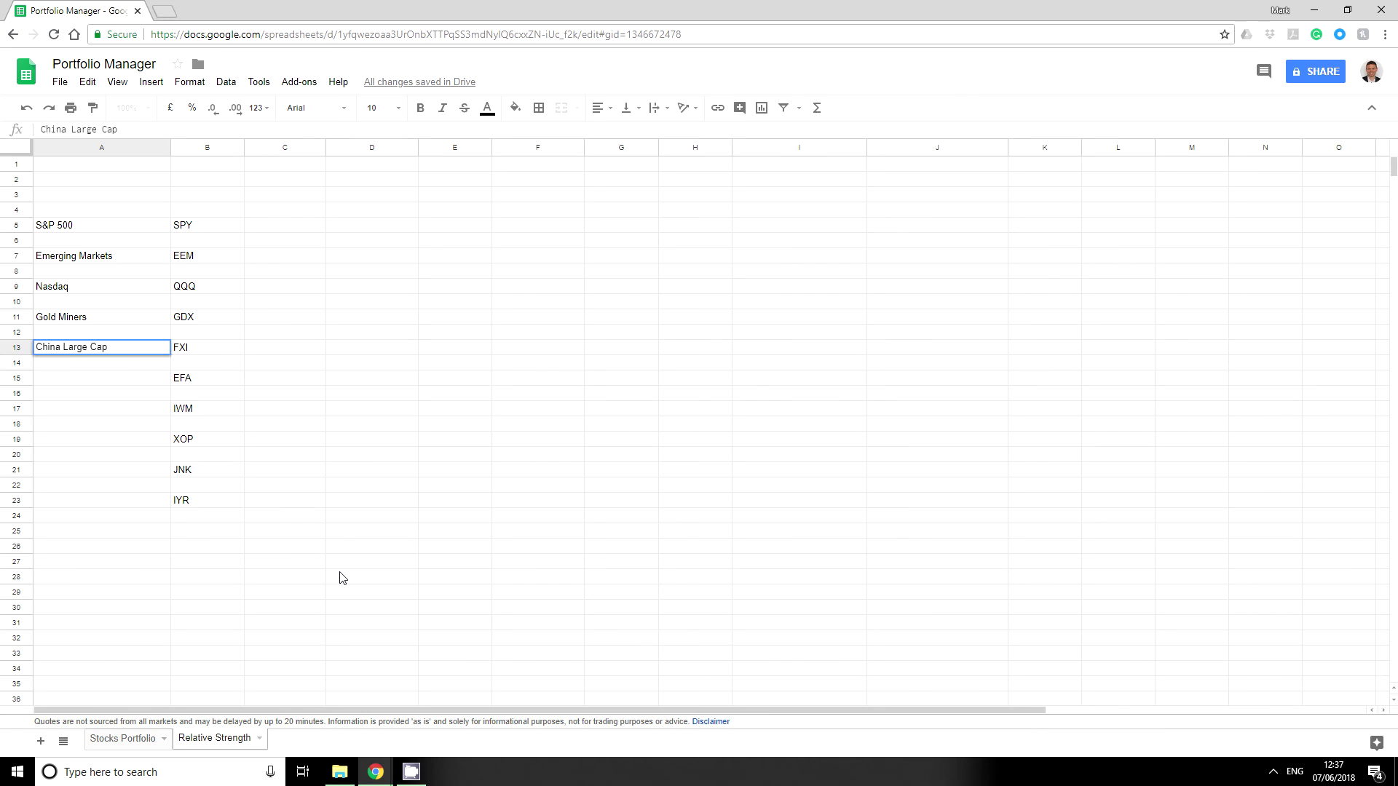
{"action": "key", "text": "Return"}
Label the rest: Non-US large stocks, Russell 2000, Oil & Gas Exploration, Barclays High Yields, US Real Estate
{"action": "key", "text": "Down"}
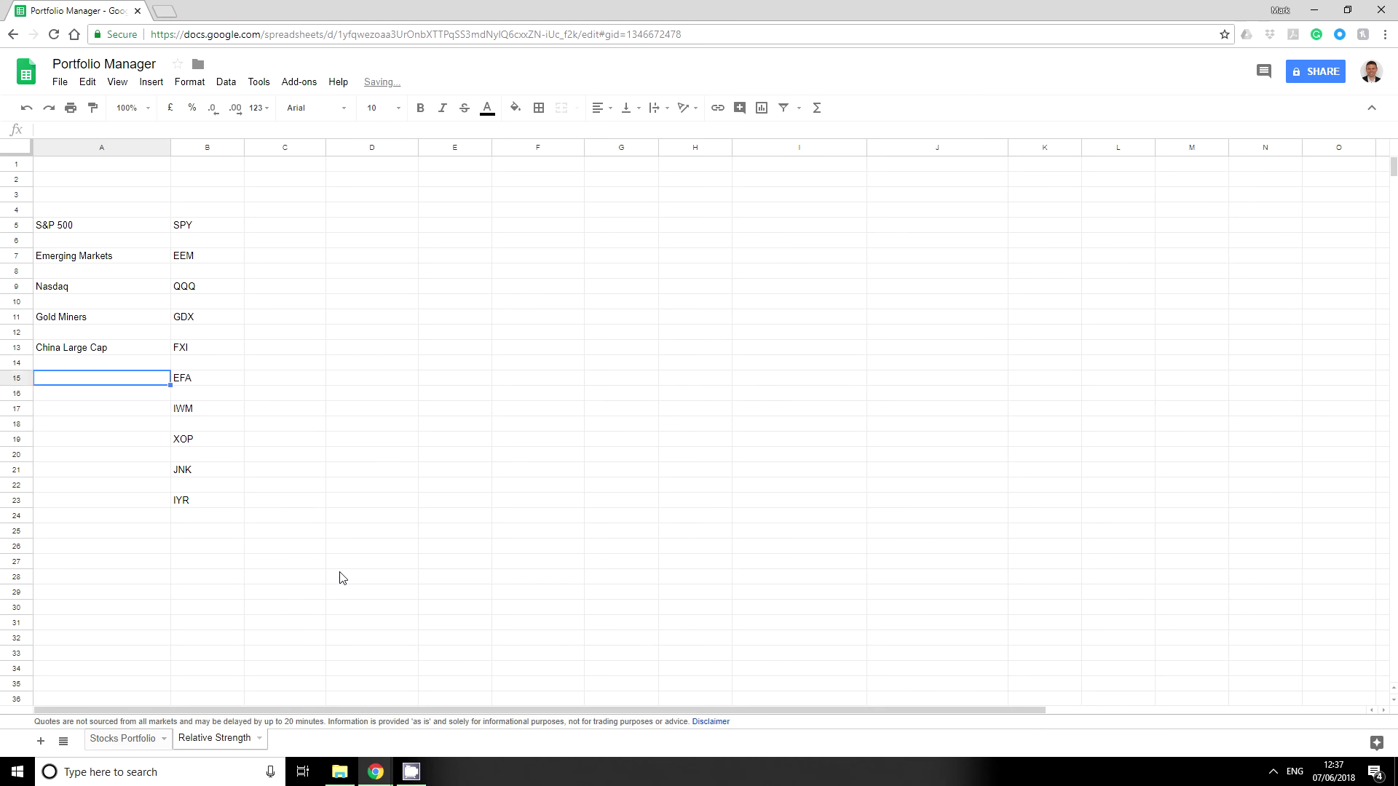
{"action": "type", "text": "Non-US "}
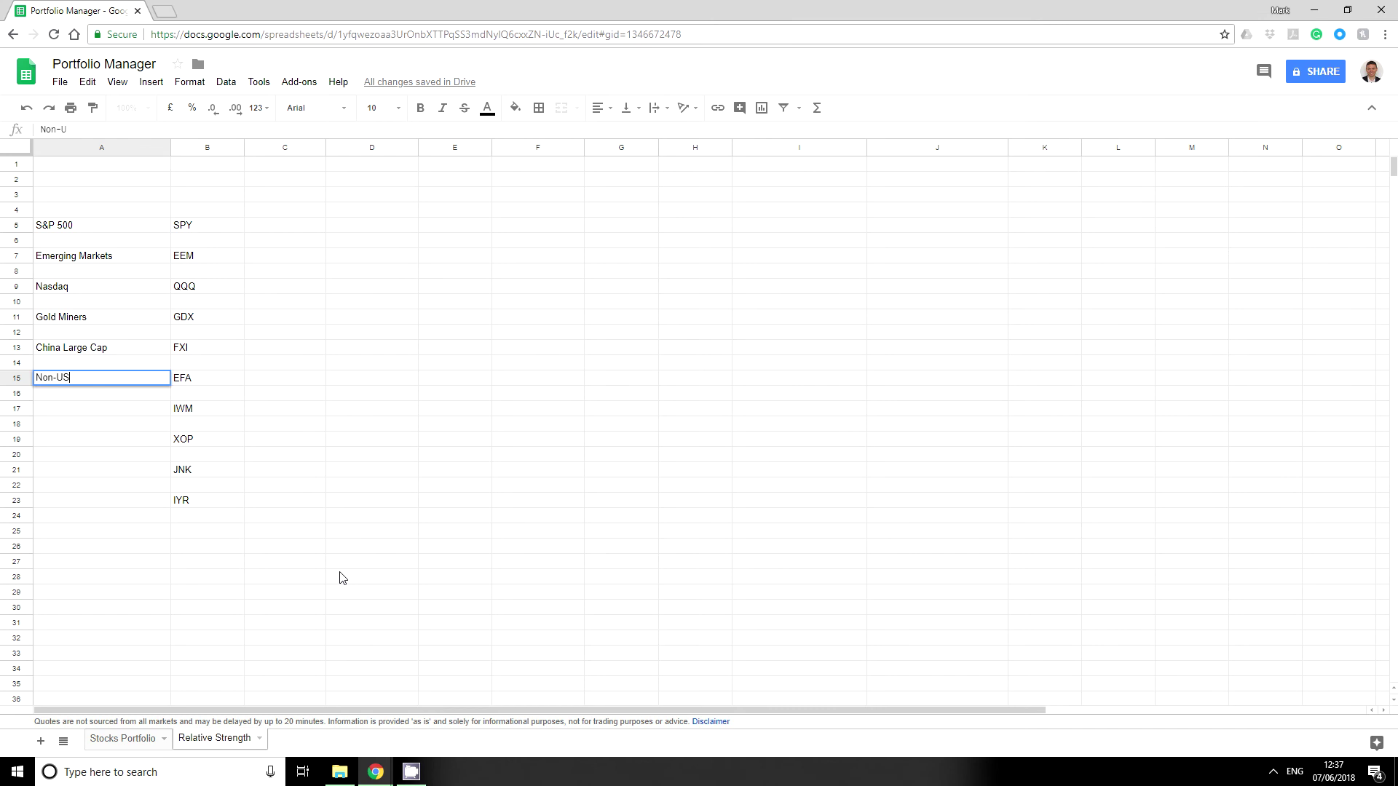
{"action": "type", "text": "large stocks"}
{"action": "key", "text": "Return"}
{"action": "key", "text": "Down"}
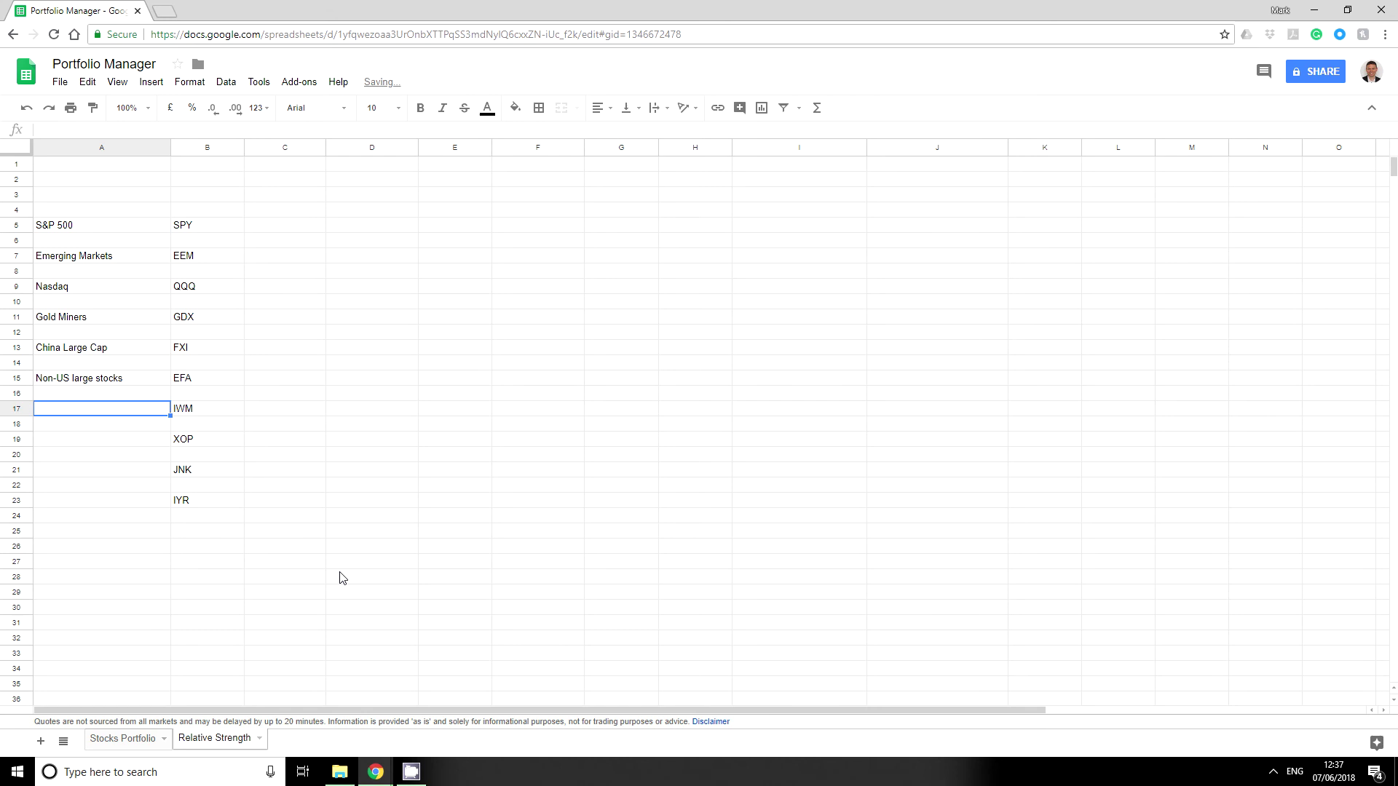
{"action": "type", "text": "Russell"}
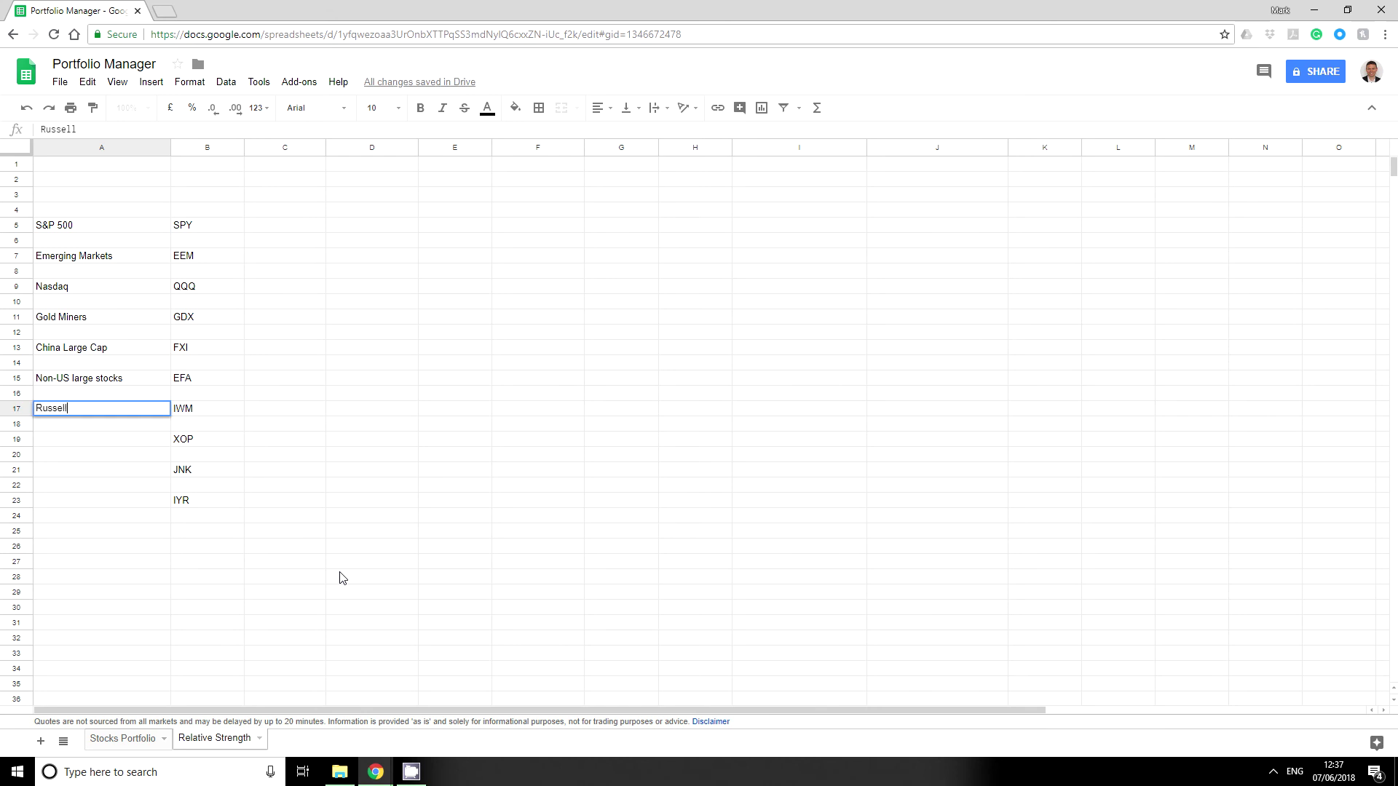
{"action": "type", "text": " 2000"}
{"action": "key", "text": "Return"}
{"action": "key", "text": "Down"}
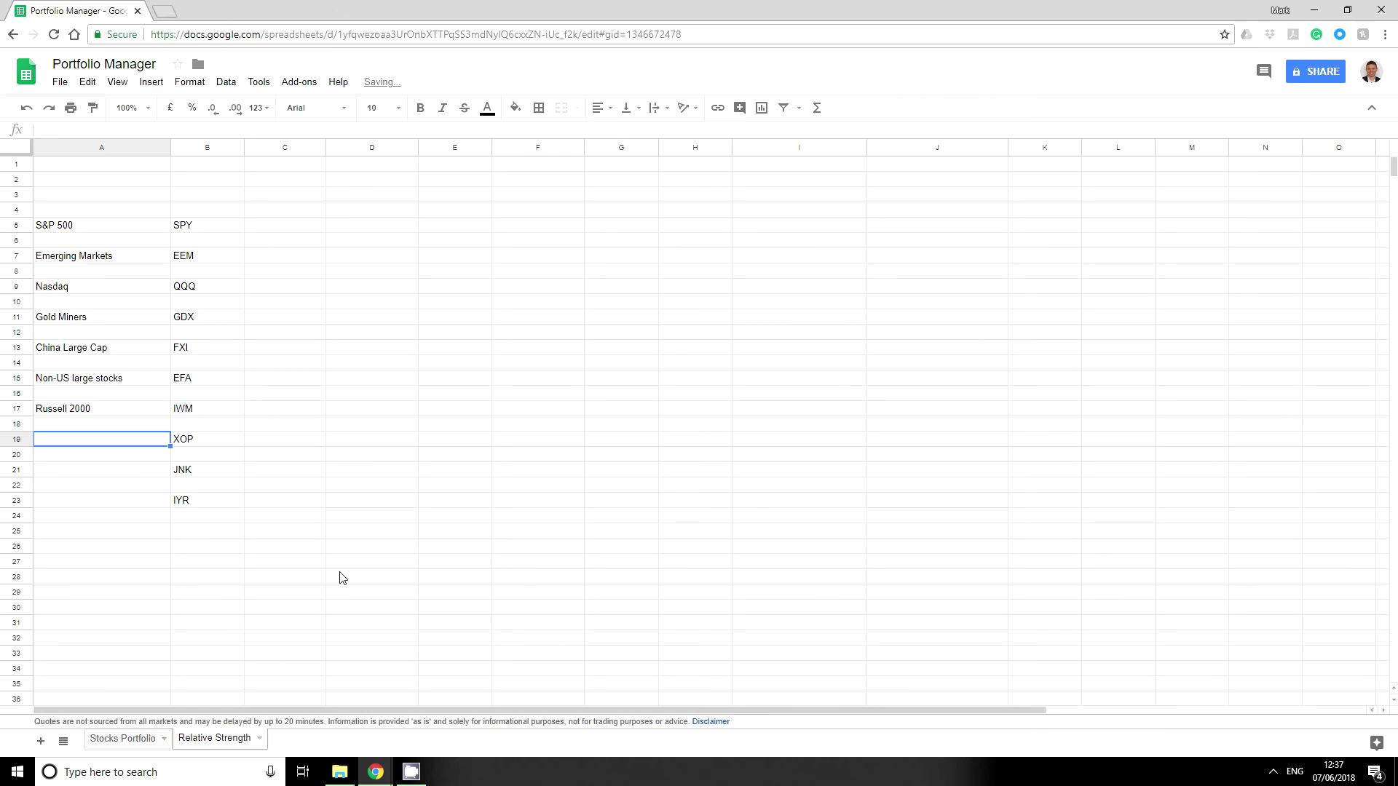
{"action": "type", "text": "Oil "}
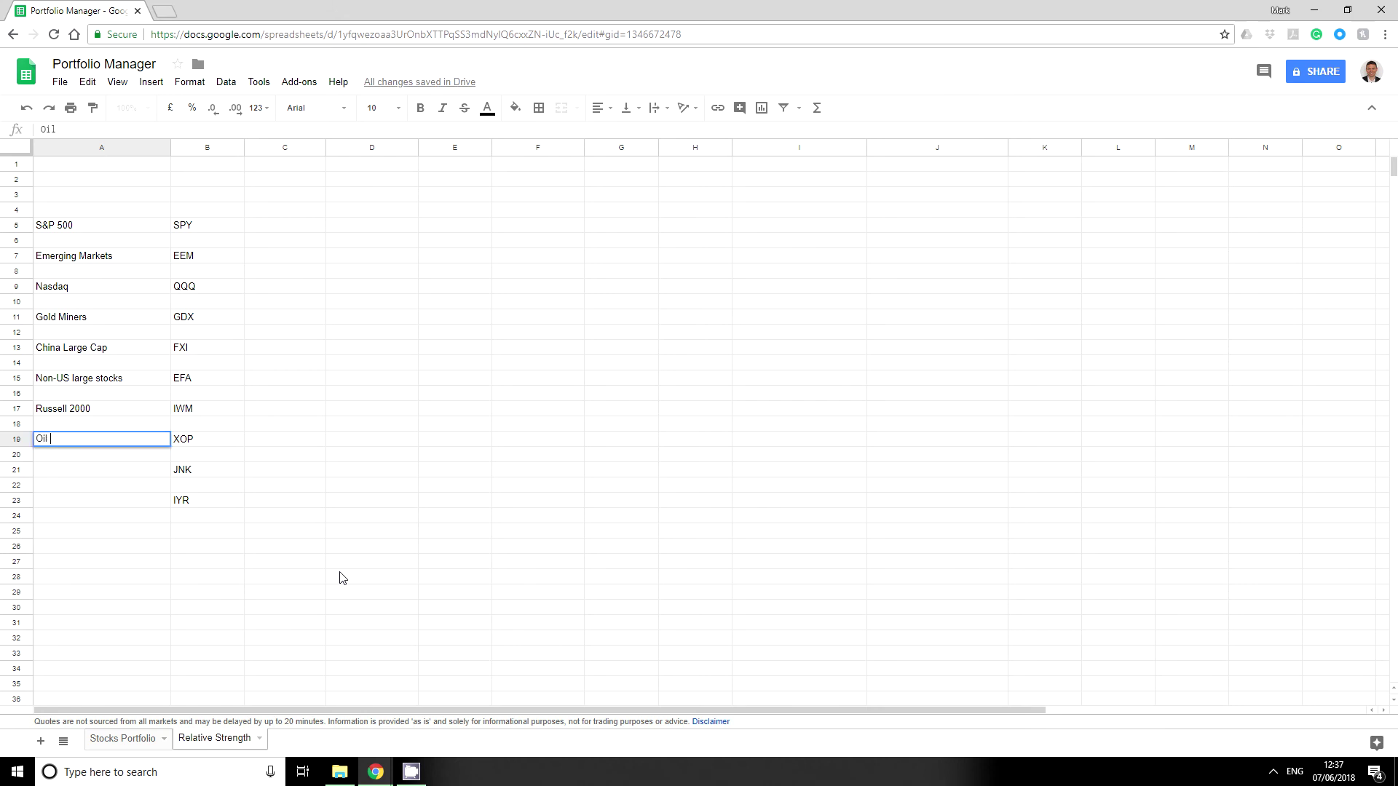
{"action": "type", "text": "& Gas Exploration"}
{"action": "key", "text": "Return"}
{"action": "key", "text": "Down"}
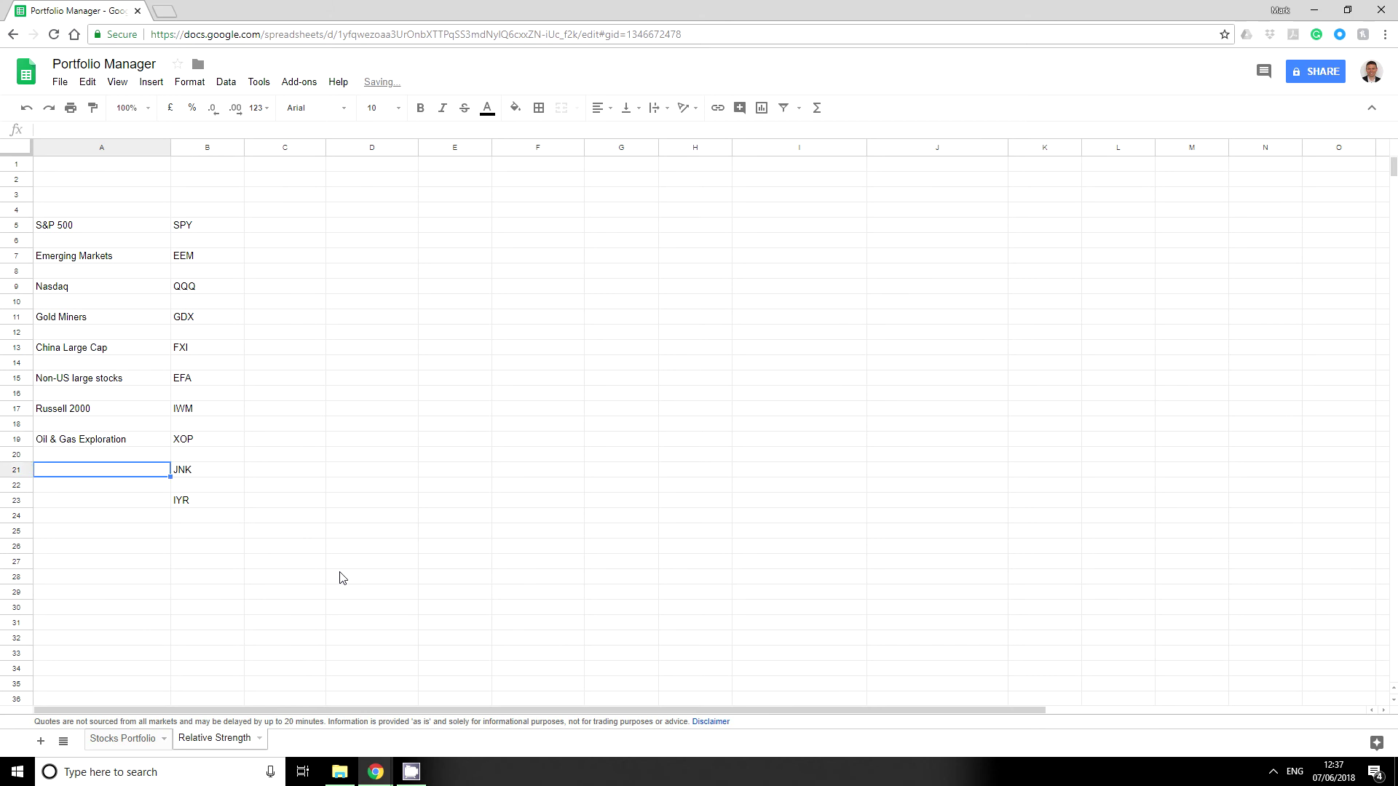
{"action": "type", "text": "Barclays H"}
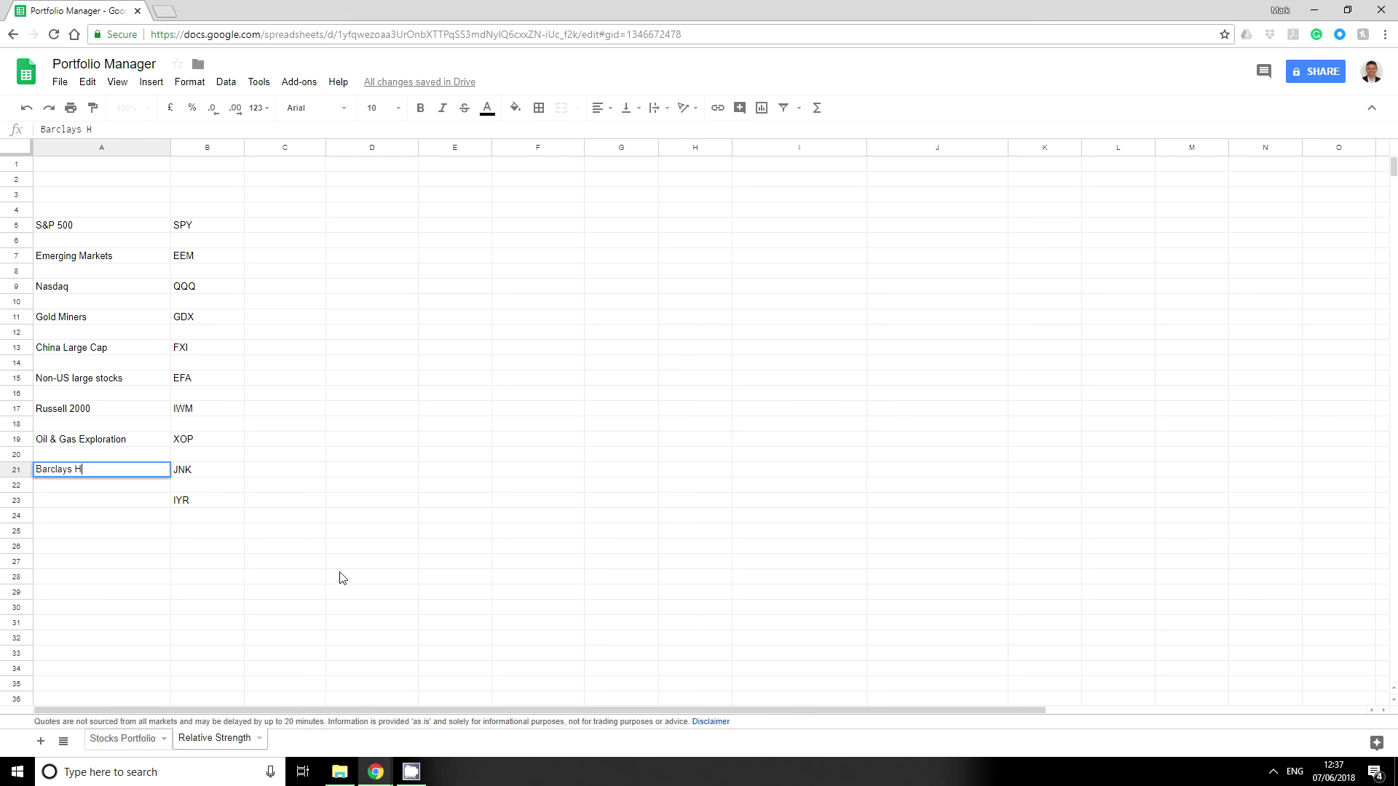
{"action": "type", "text": "igh Yields"}
{"action": "key", "text": "Tab"}
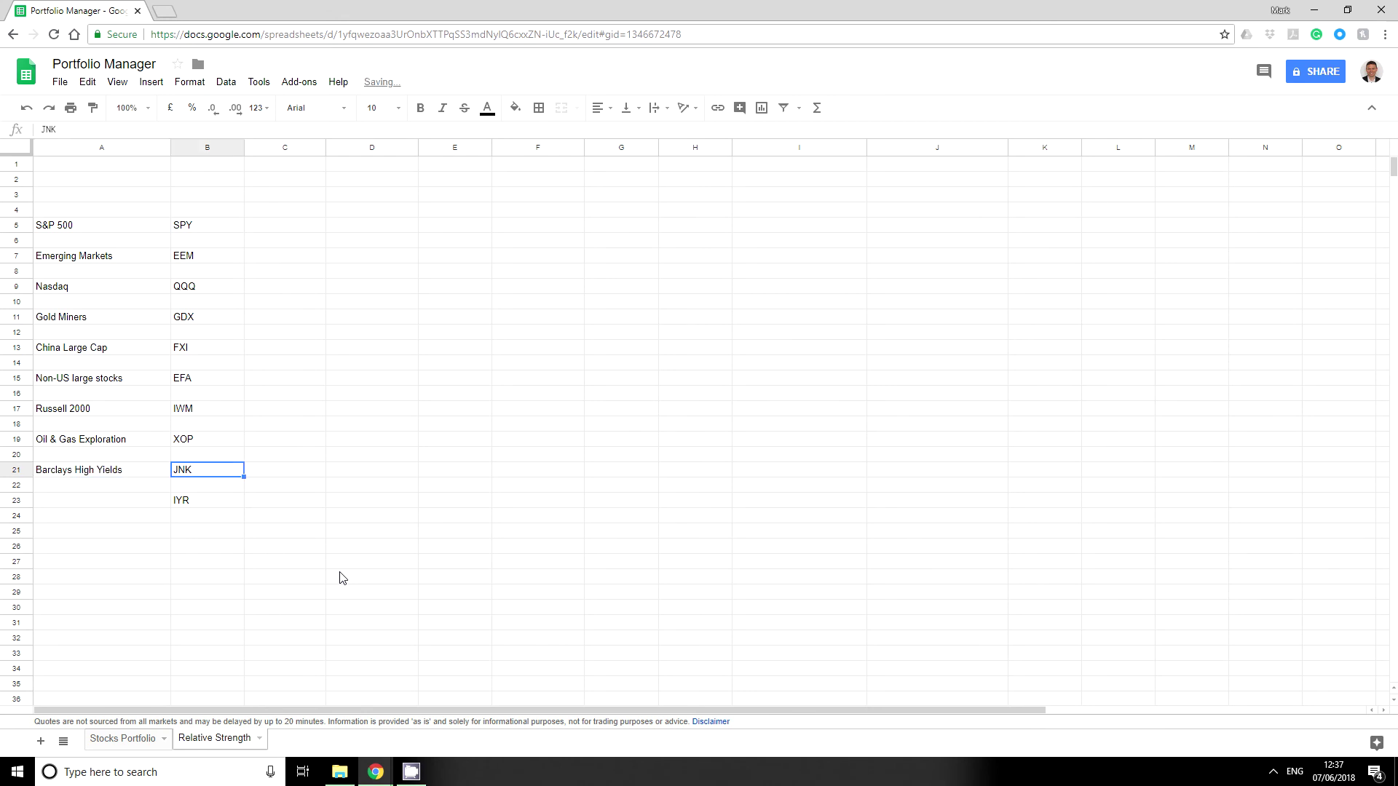
{"action": "key", "text": "Down"}
{"action": "key", "text": "Down"}
{"action": "key", "text": "Left"}
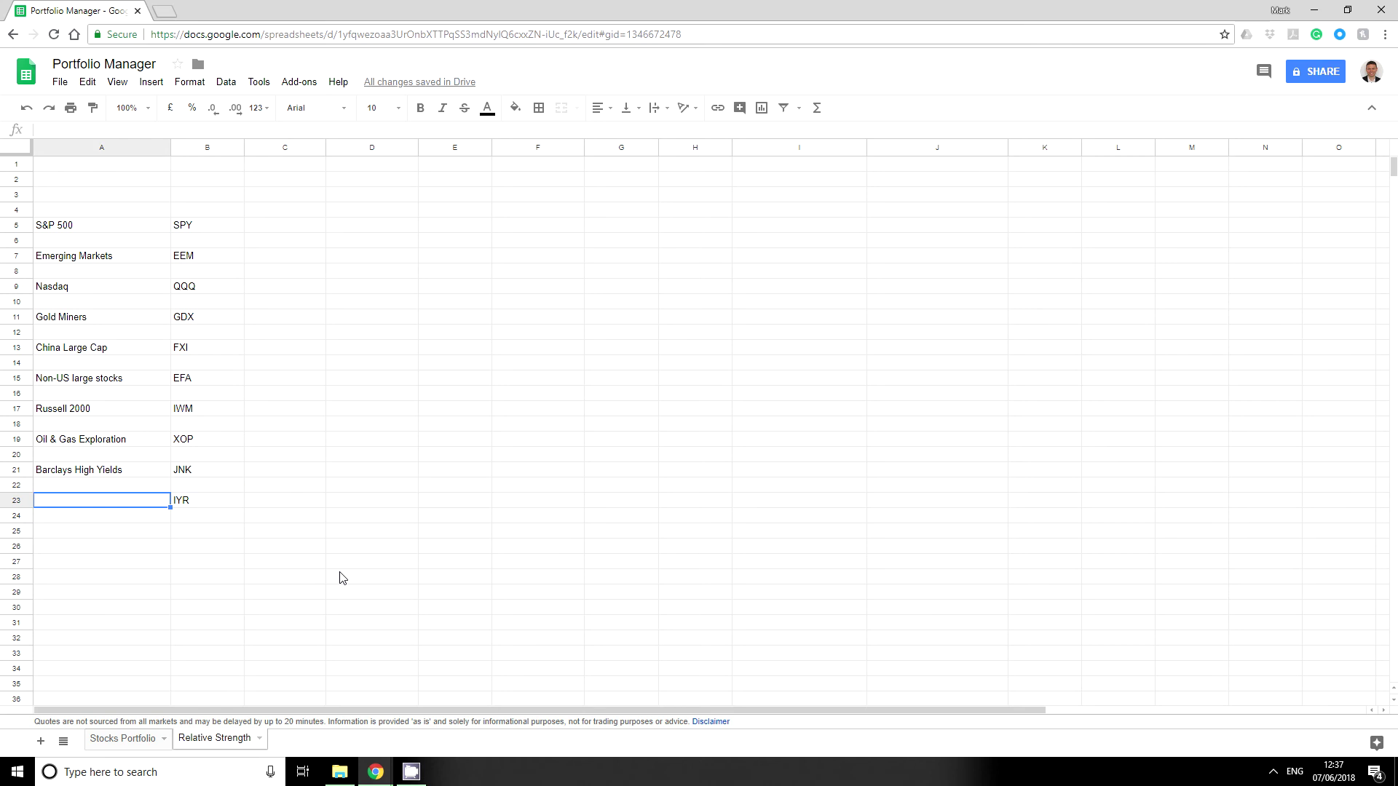
{"action": "type", "text": "Healt"}
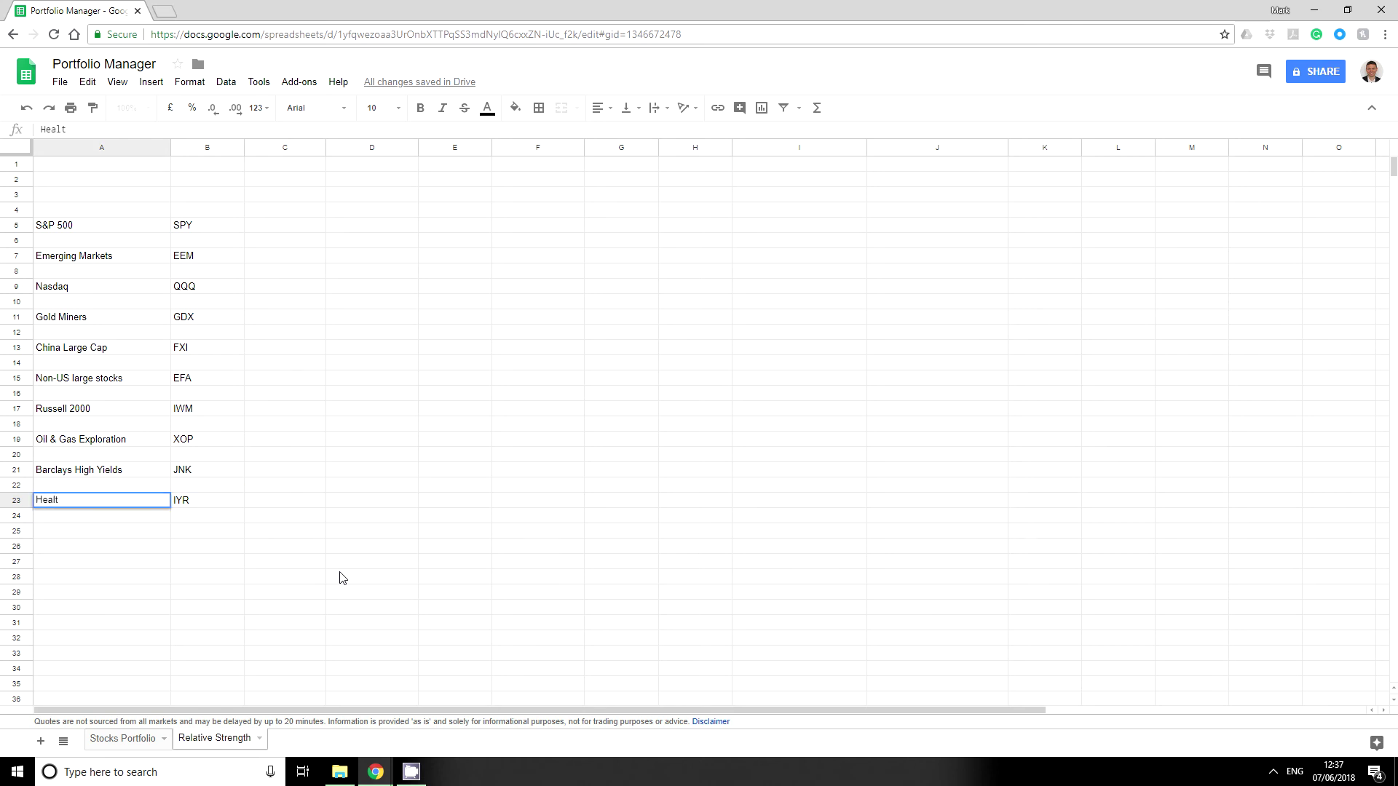
{"action": "key", "text": "BackSpace"}
{"action": "key", "text": "BackSpace"}
{"action": "key", "text": "BackSpace"}
{"action": "type", "text": "US Real Estate"}
Enter =GOOGLEFINANCE($B5) in C4 to fetch SPY's current price of 277.4
{"action": "key", "text": "Tab"}
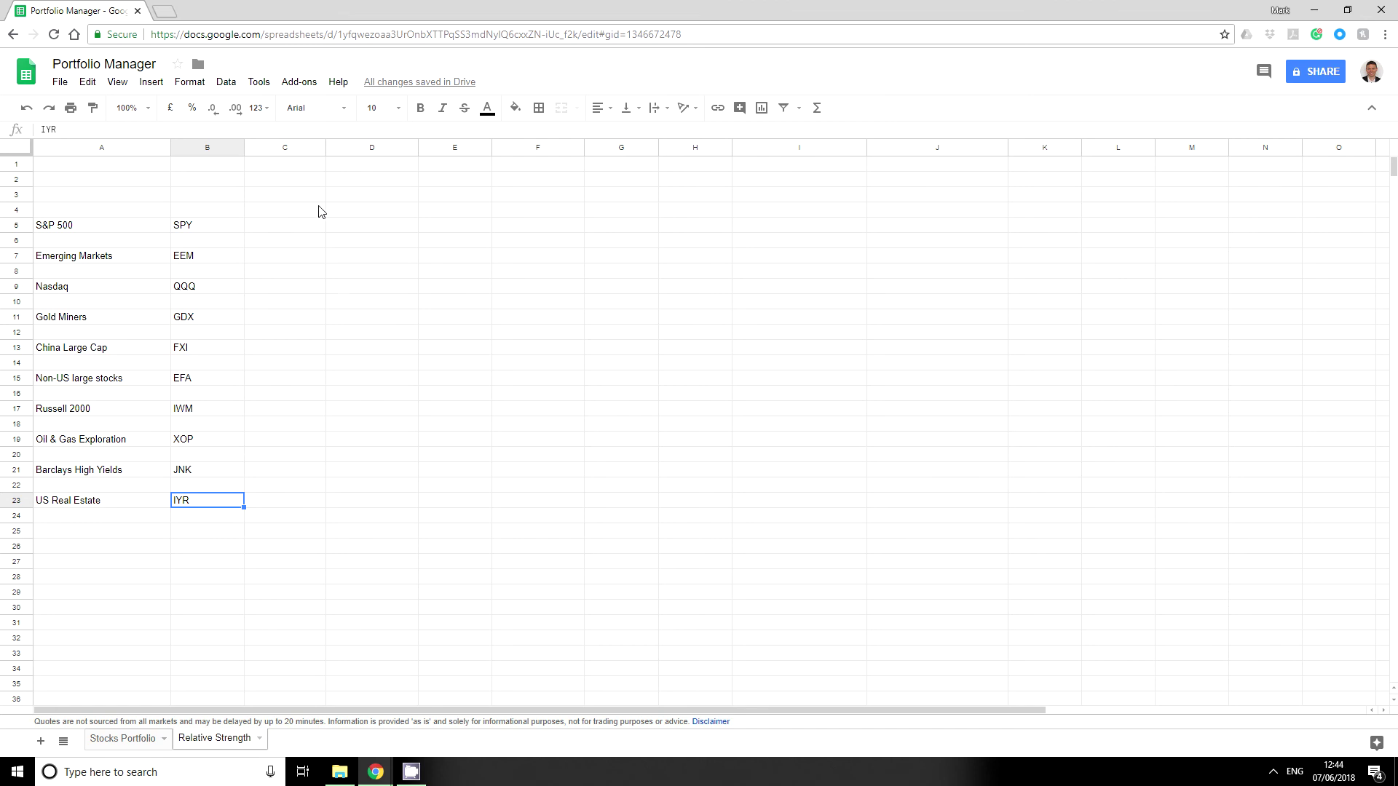
{"action": "left_click", "coordinate": [291, 232]}
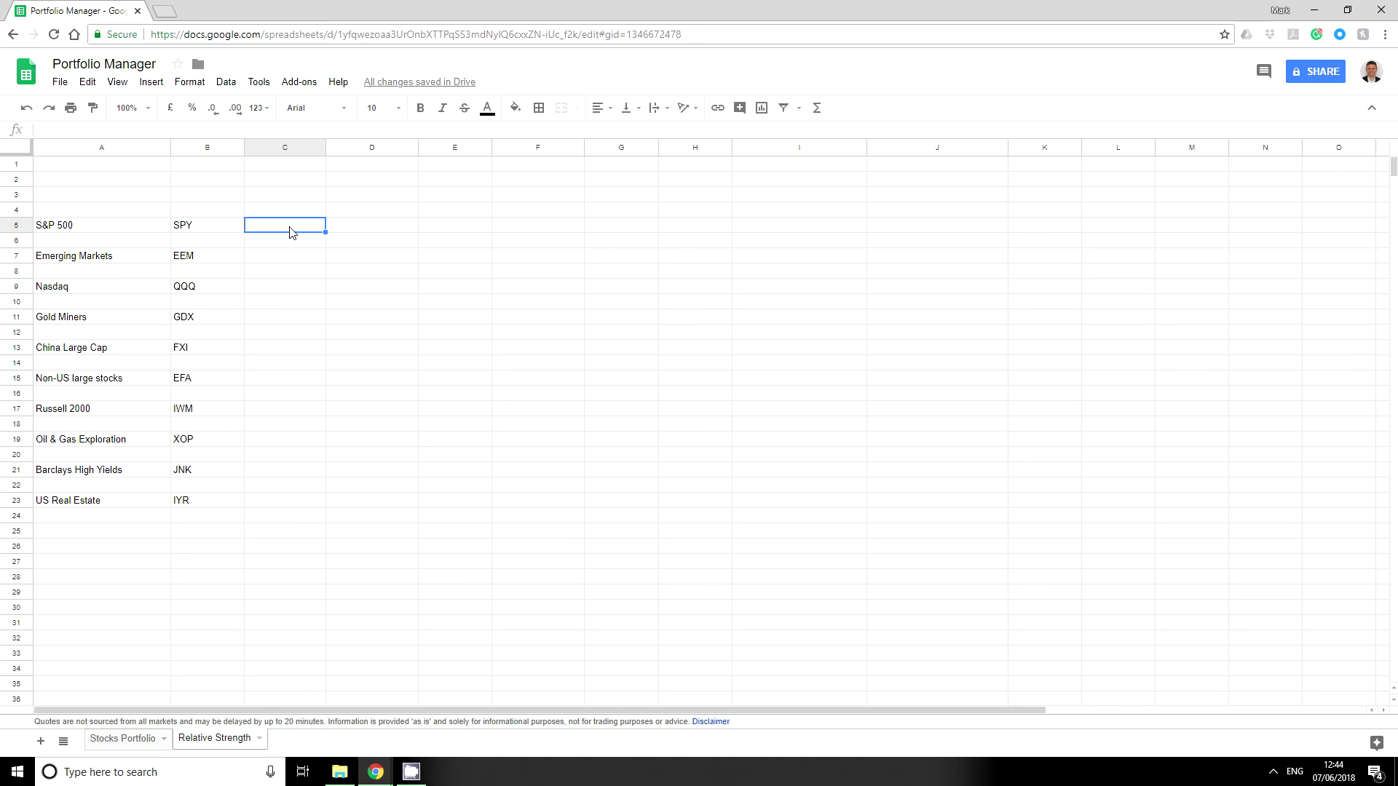
{"action": "key", "text": "Up"}
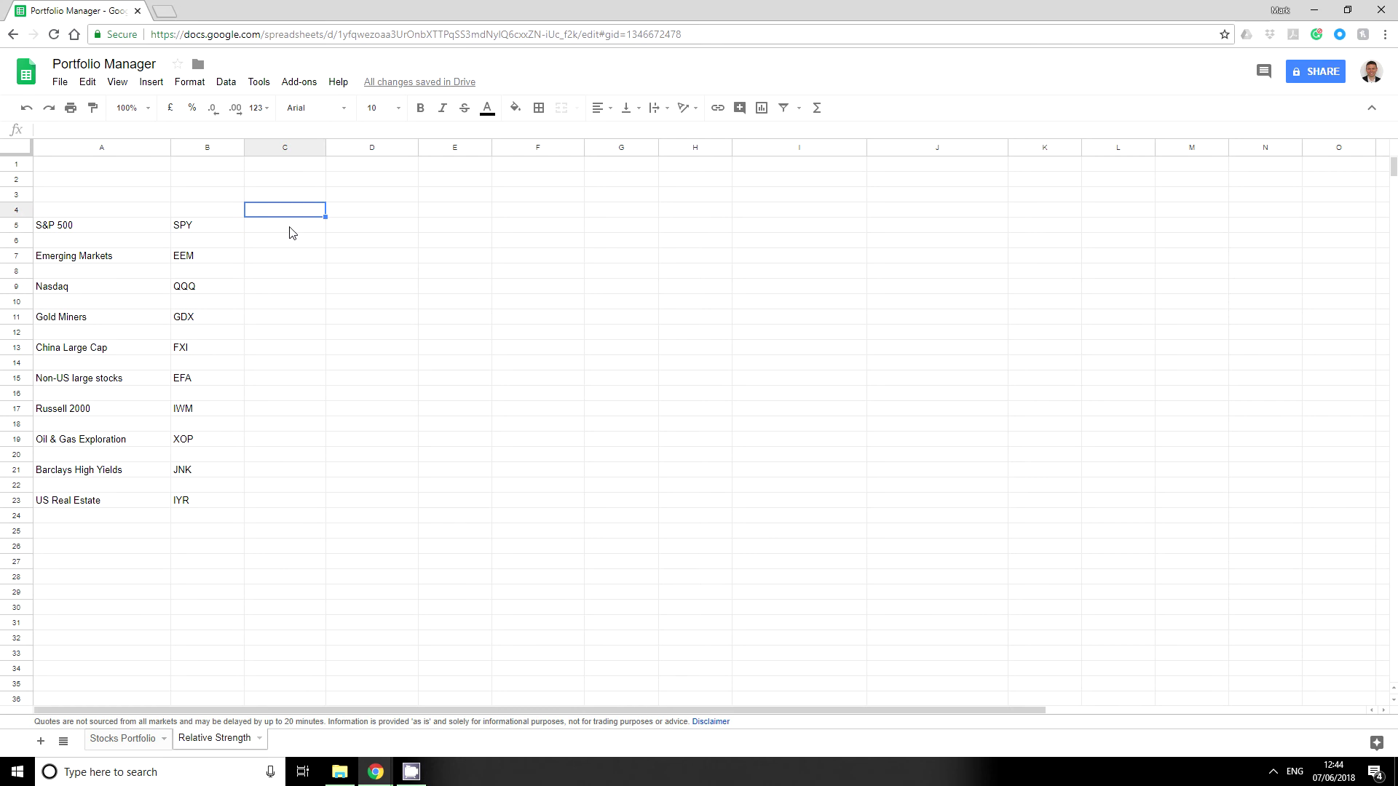
{"action": "type", "text": "=goo"}
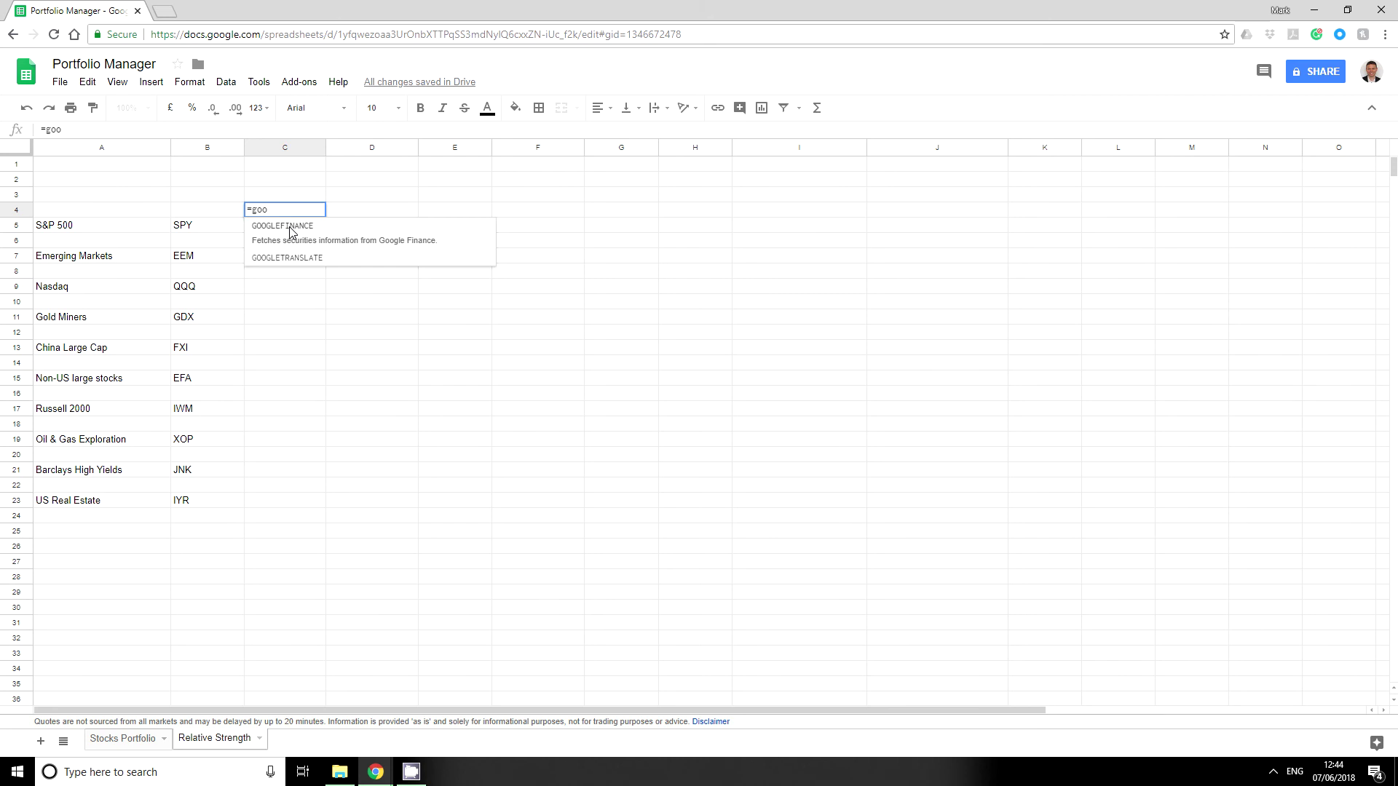
{"action": "left_click", "coordinate": [289, 228]}
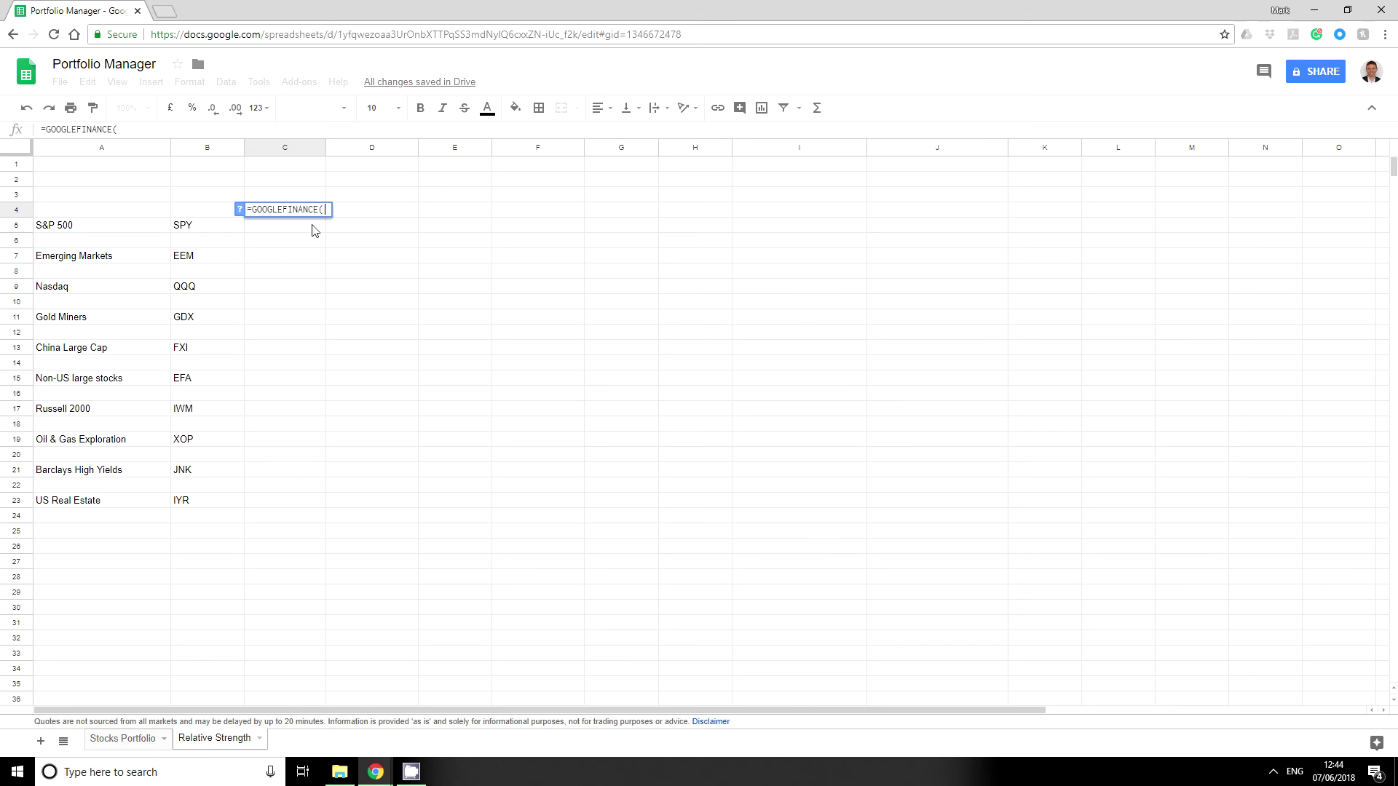
{"action": "left_click", "coordinate": [142, 129]}
{"action": "left_click", "coordinate": [201, 227]}
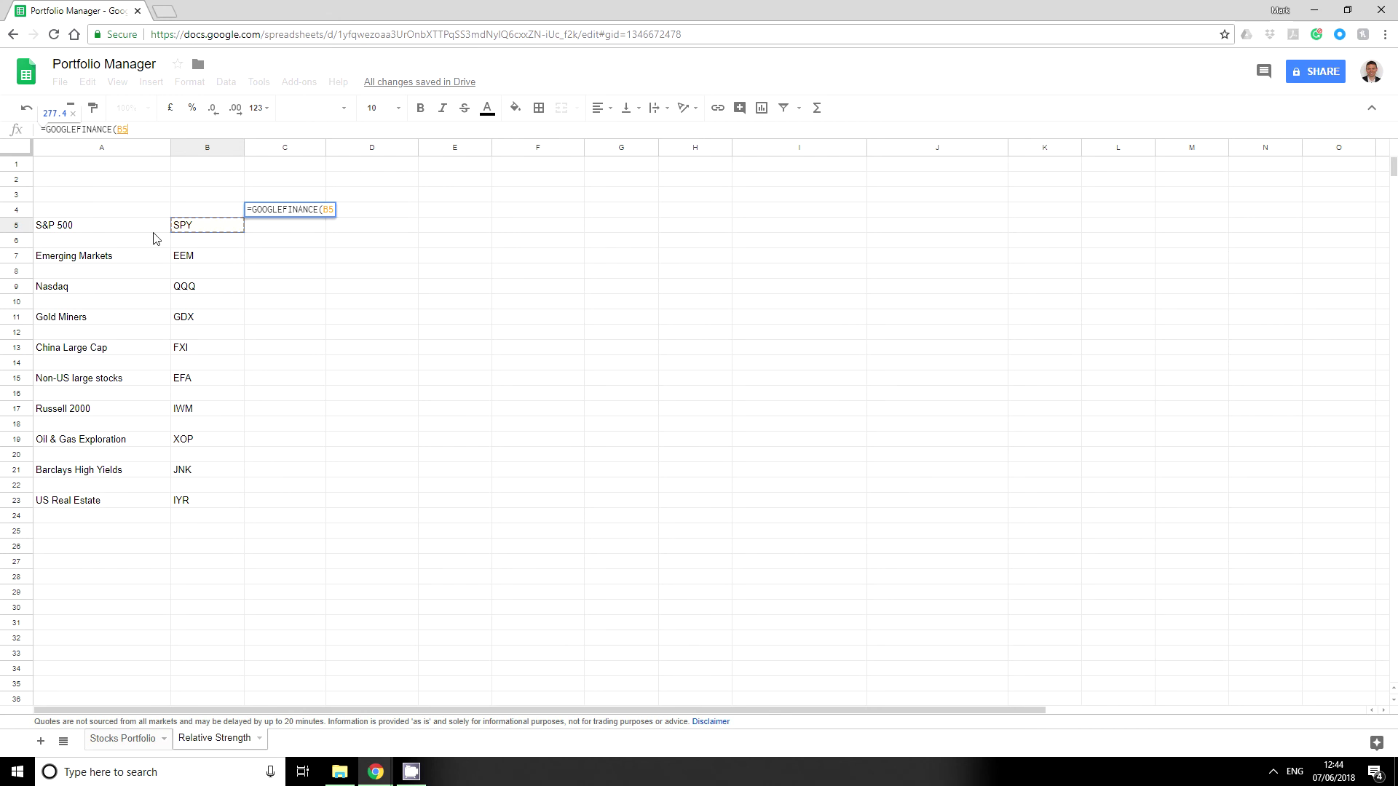
{"action": "left_click", "coordinate": [113, 129]}
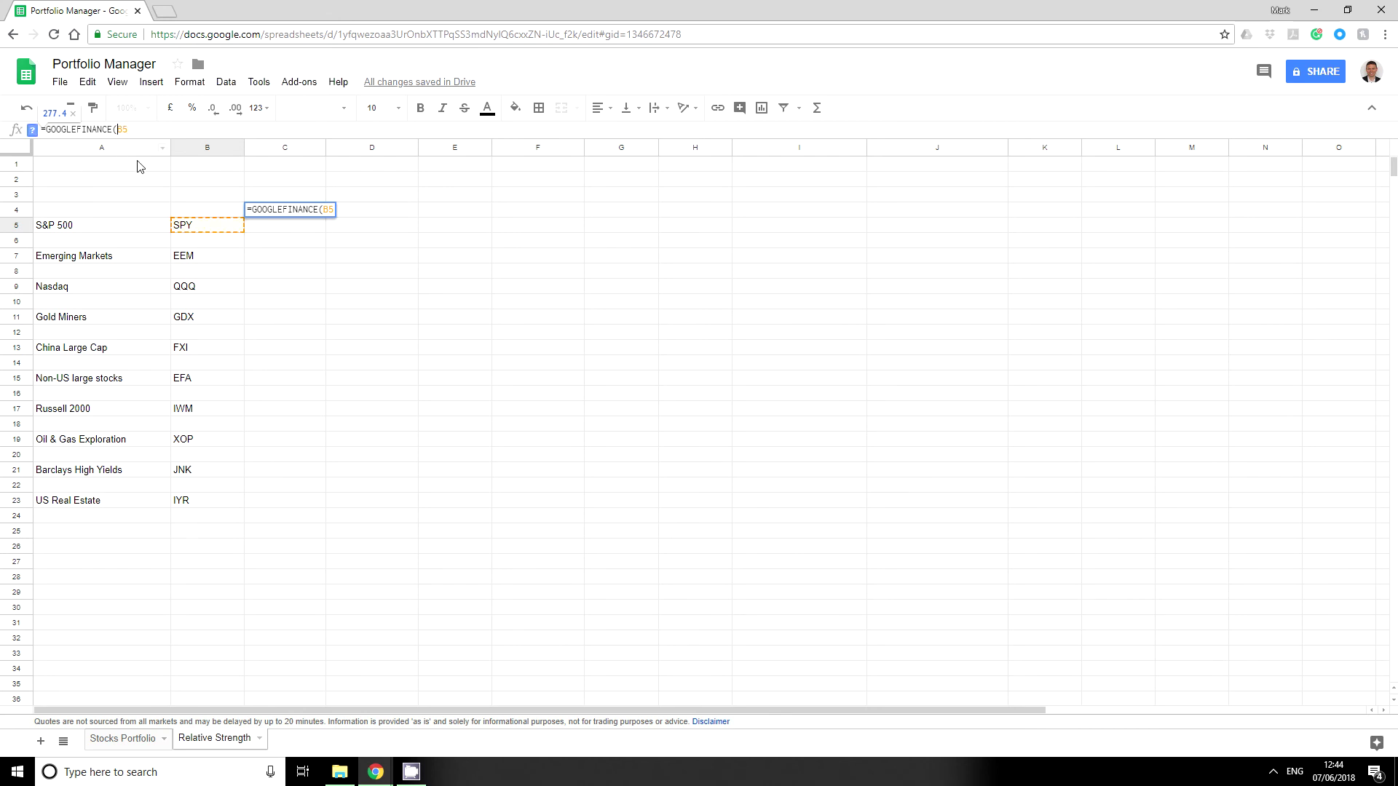
{"action": "type", "text": "$"}
{"action": "left_click", "coordinate": [143, 131]}
{"action": "type", "text": ")"}
{"action": "key", "text": "Return"}
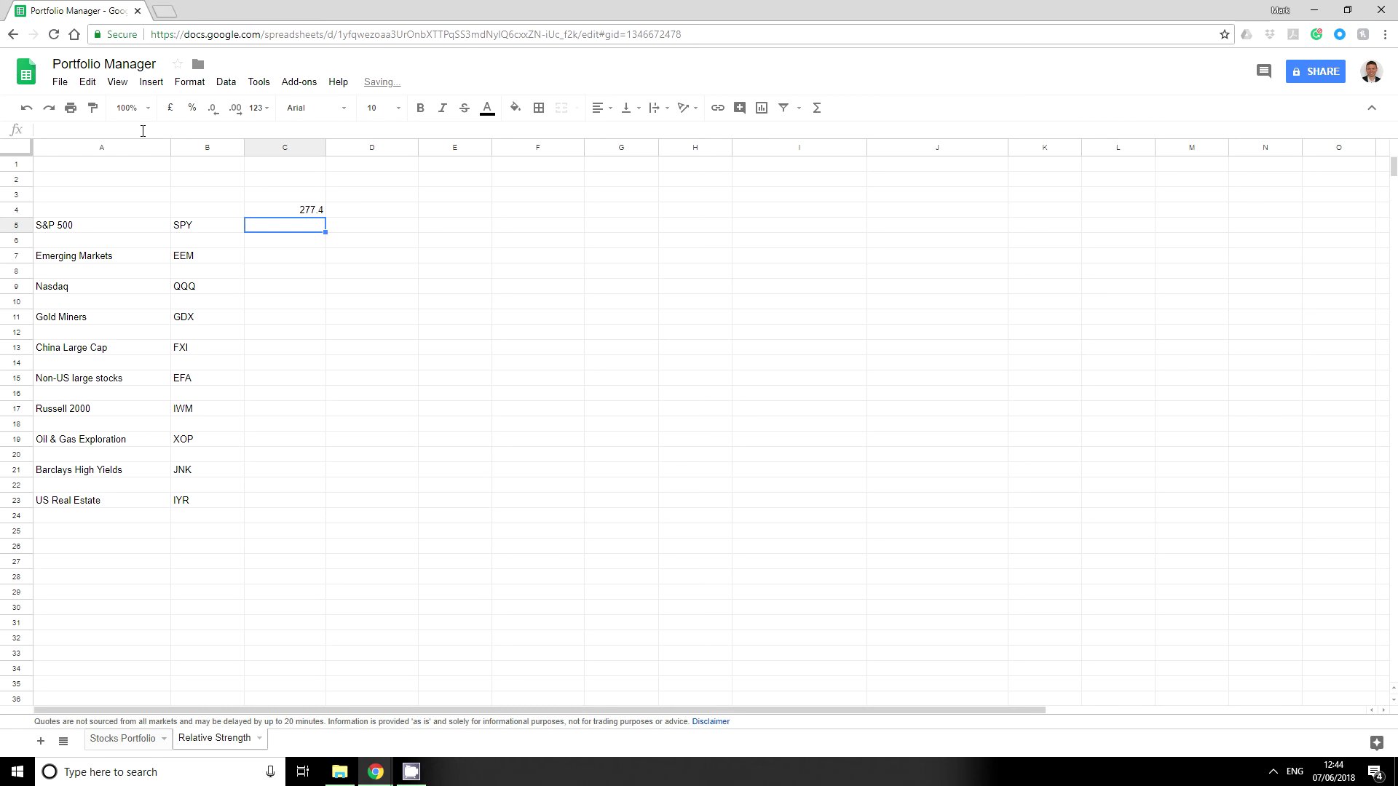
Add a today() date formula in C2 to hold the lookup date
{"action": "left_click", "coordinate": [298, 212]}
{"action": "left_click", "coordinate": [292, 187]}
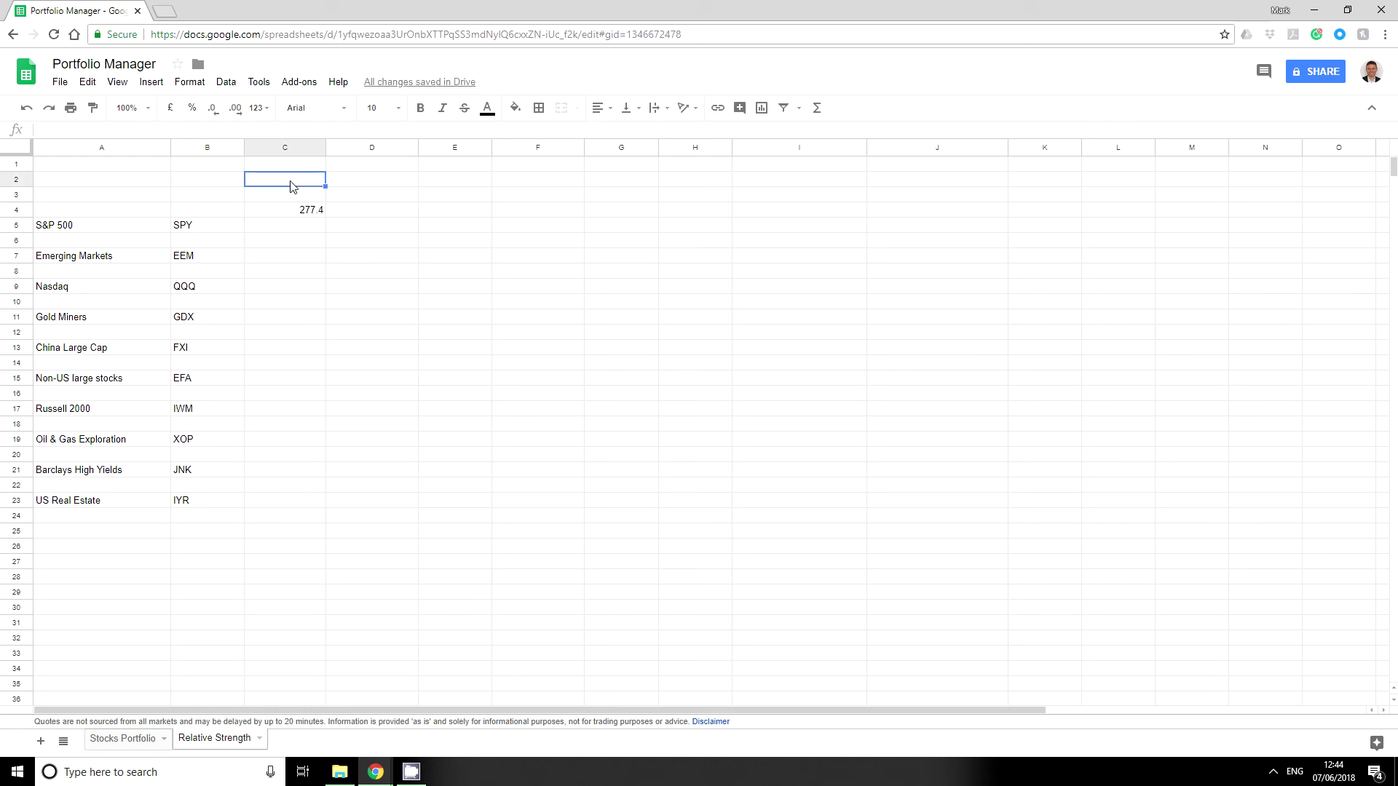
{"action": "type", "text": "=today()-1"}
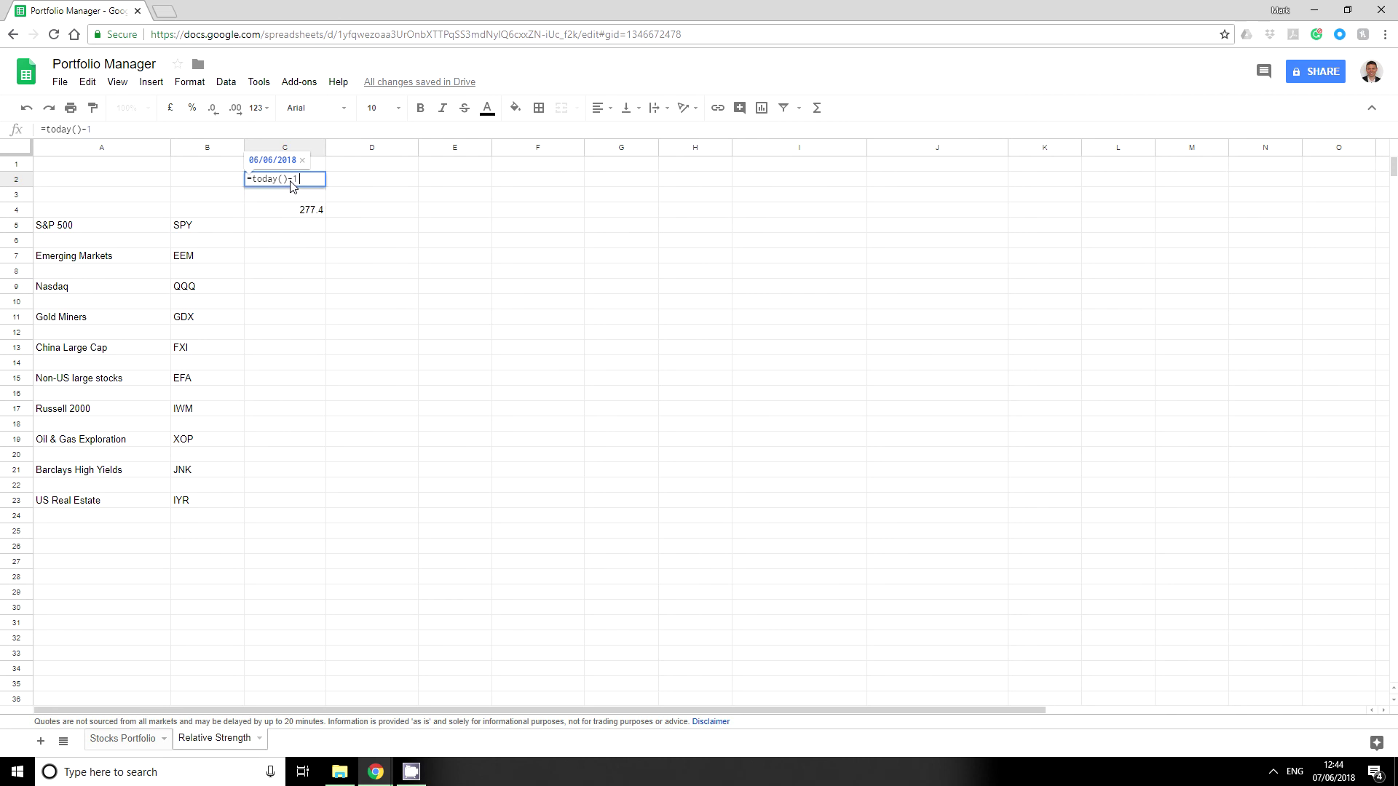
{"action": "key", "text": "Return"}
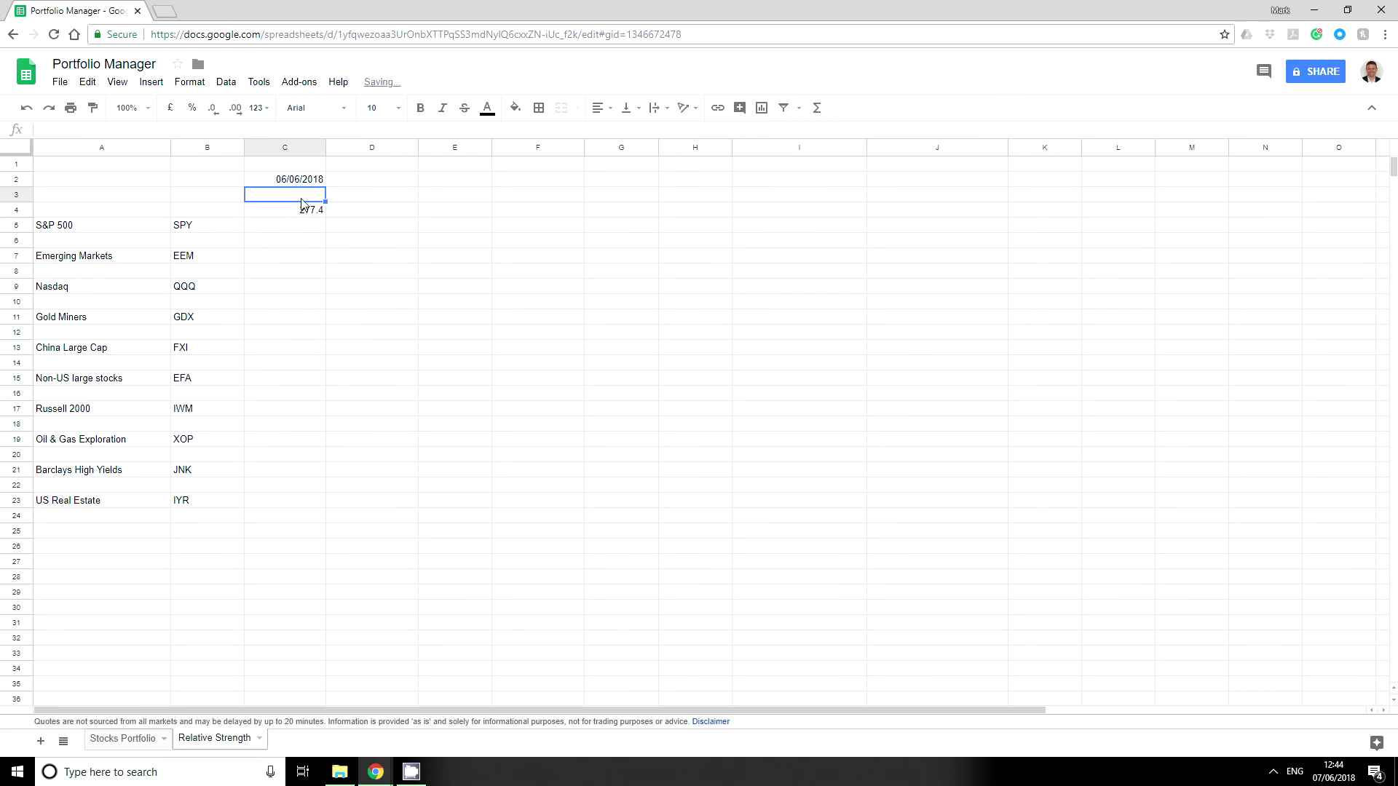
{"action": "key", "text": "Up"}
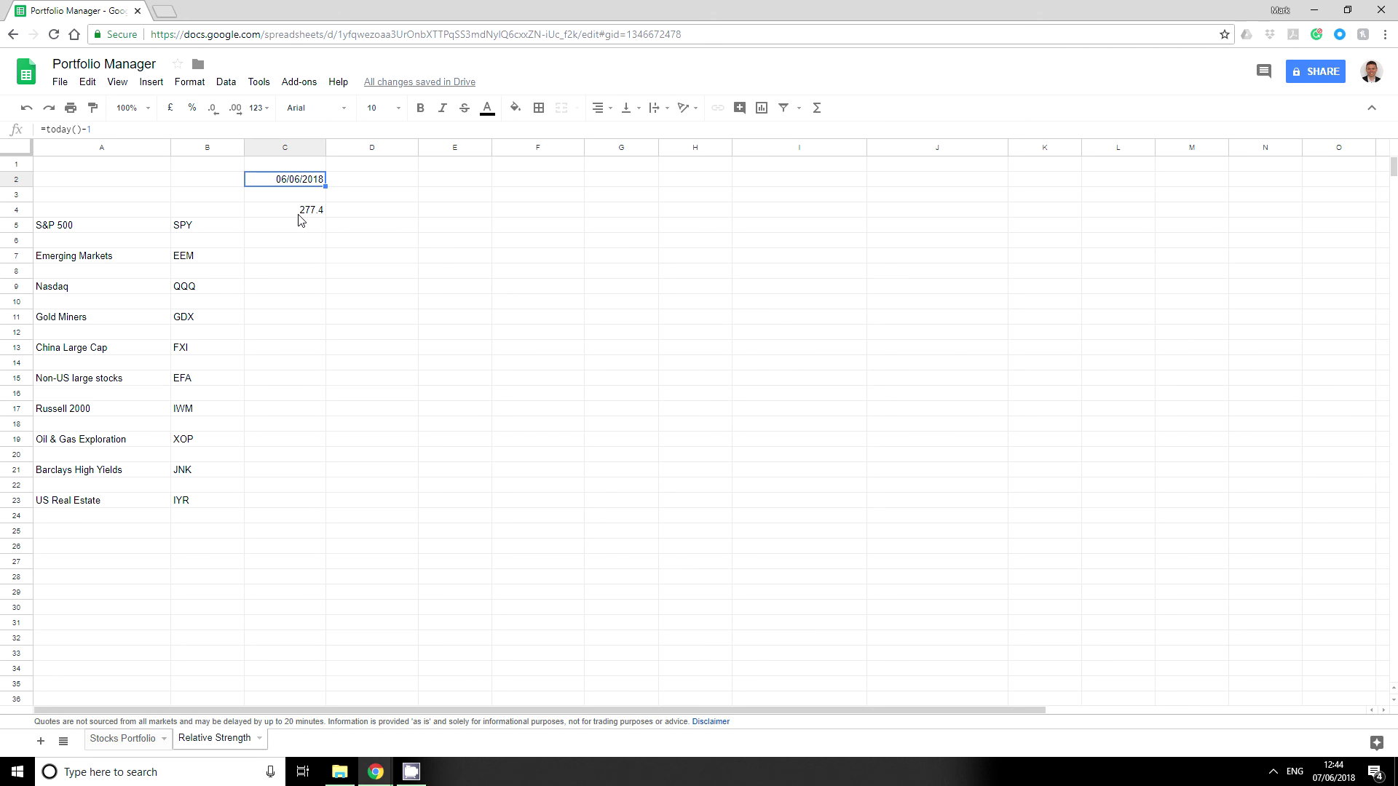
Change C4 to =GOOGLEFINANCE($B5,"price",C$2) and widen column C to show the date
{"action": "left_click", "coordinate": [300, 213]}
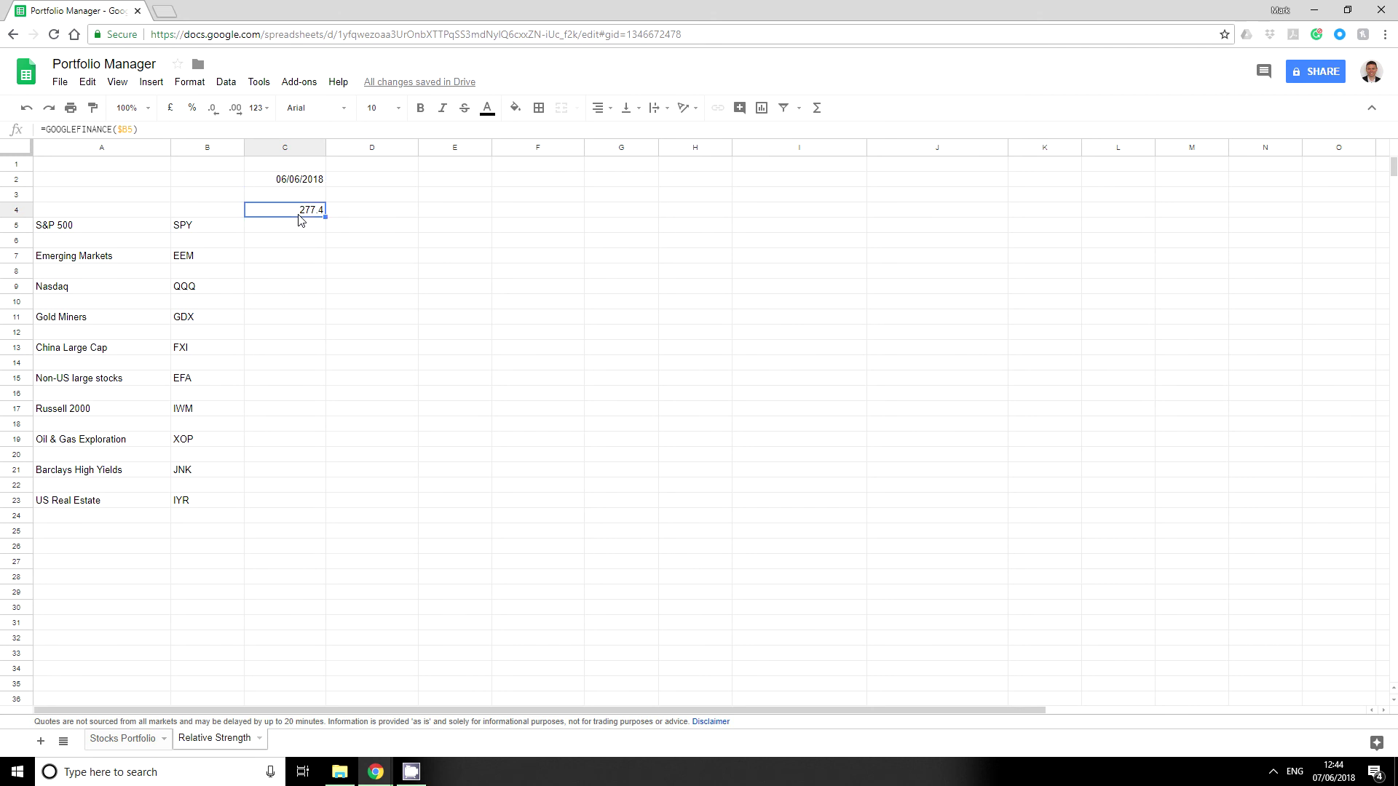
{"action": "left_click", "coordinate": [133, 130]}
{"action": "type", "text": ",\""}
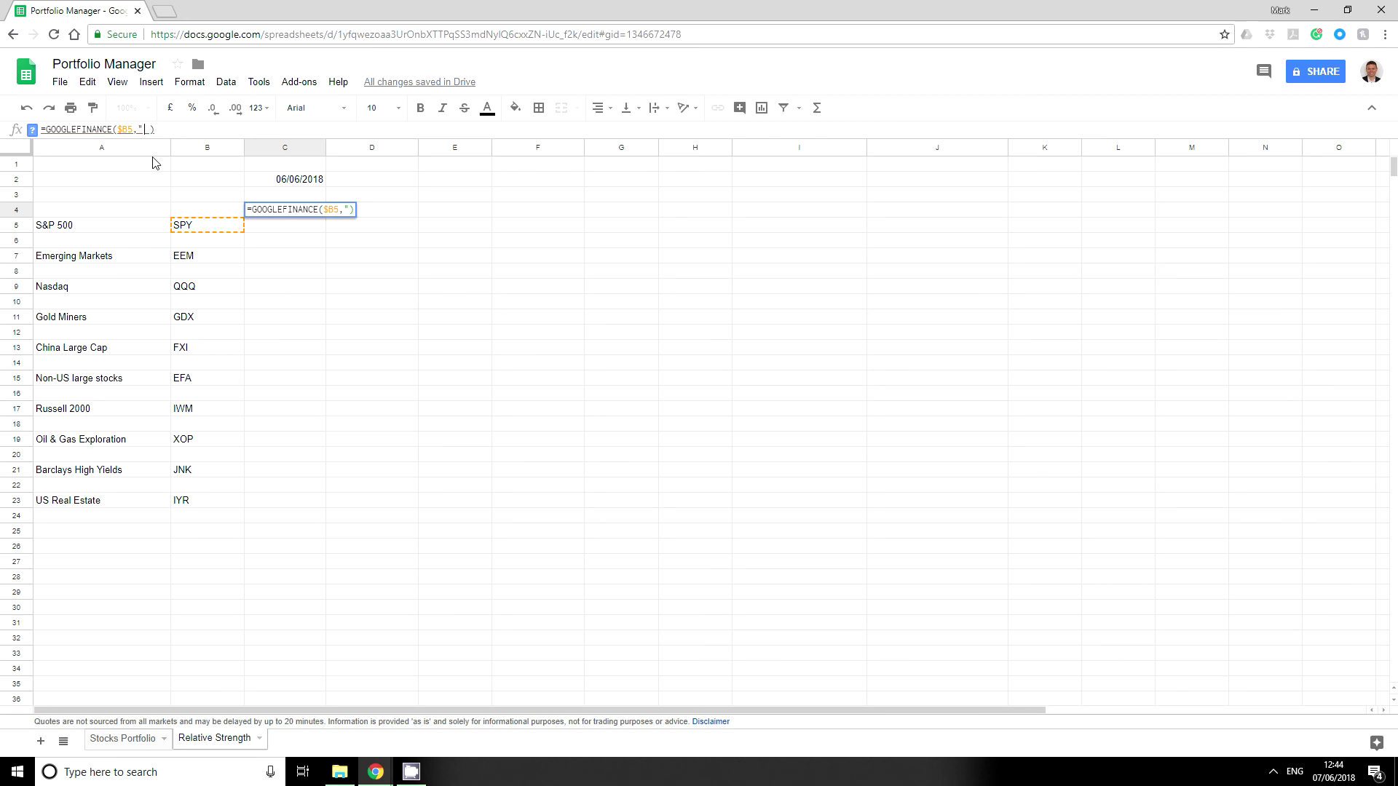
{"action": "type", "text": "price\","}
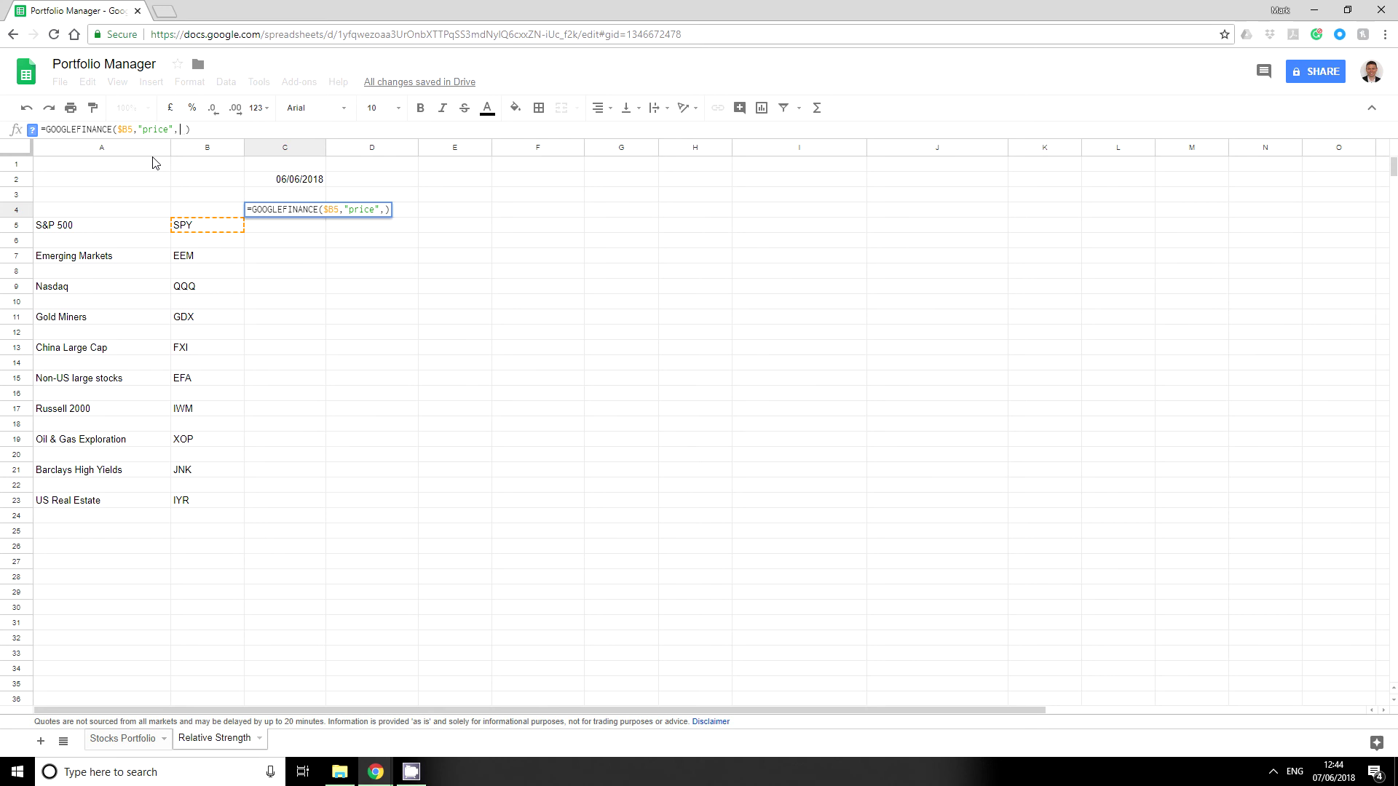
{"action": "left_click", "coordinate": [303, 188]}
{"action": "left_click", "coordinate": [186, 130]}
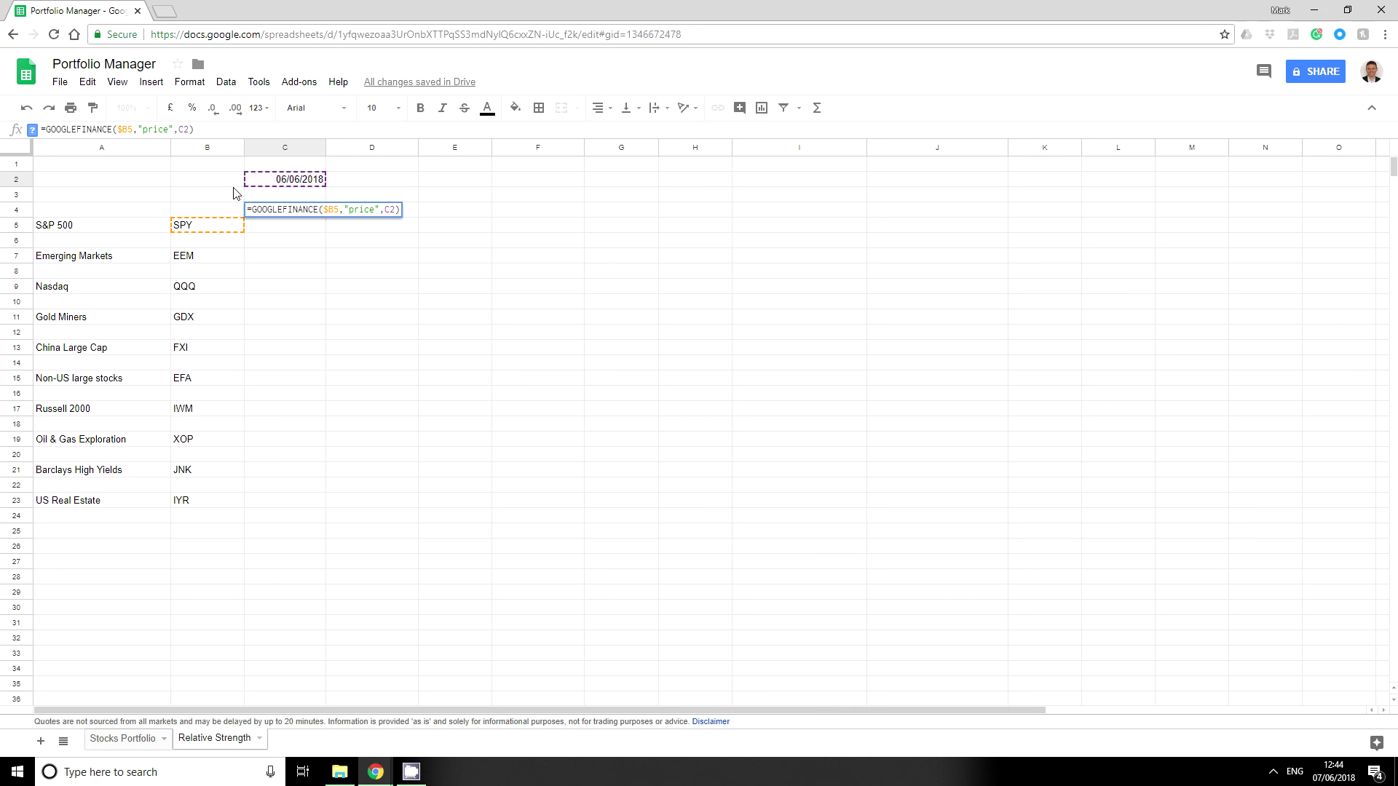
{"action": "type", "text": "$"}
{"action": "key", "text": "Return"}
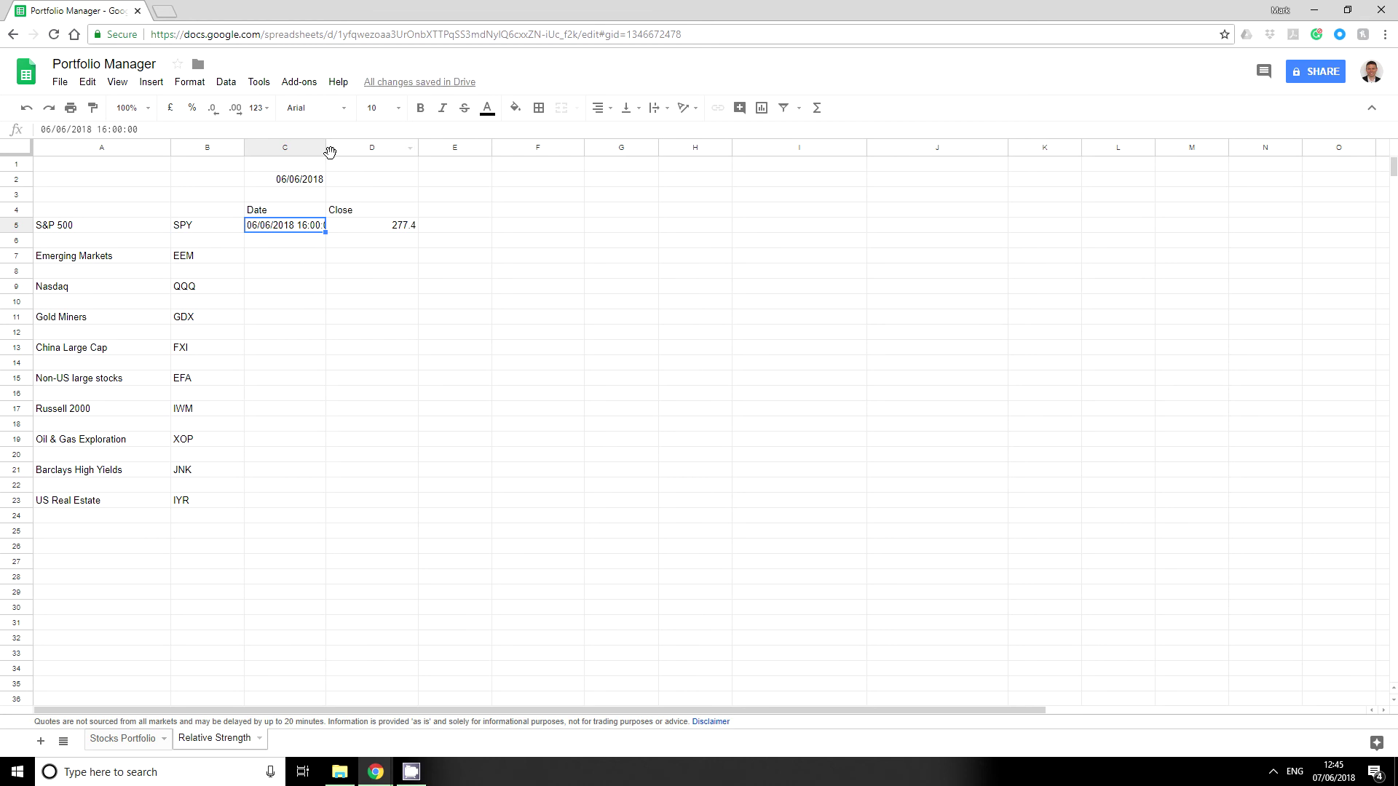
{"action": "left_click_drag", "start_coordinate": [330, 150], "coordinate": [333, 150]}
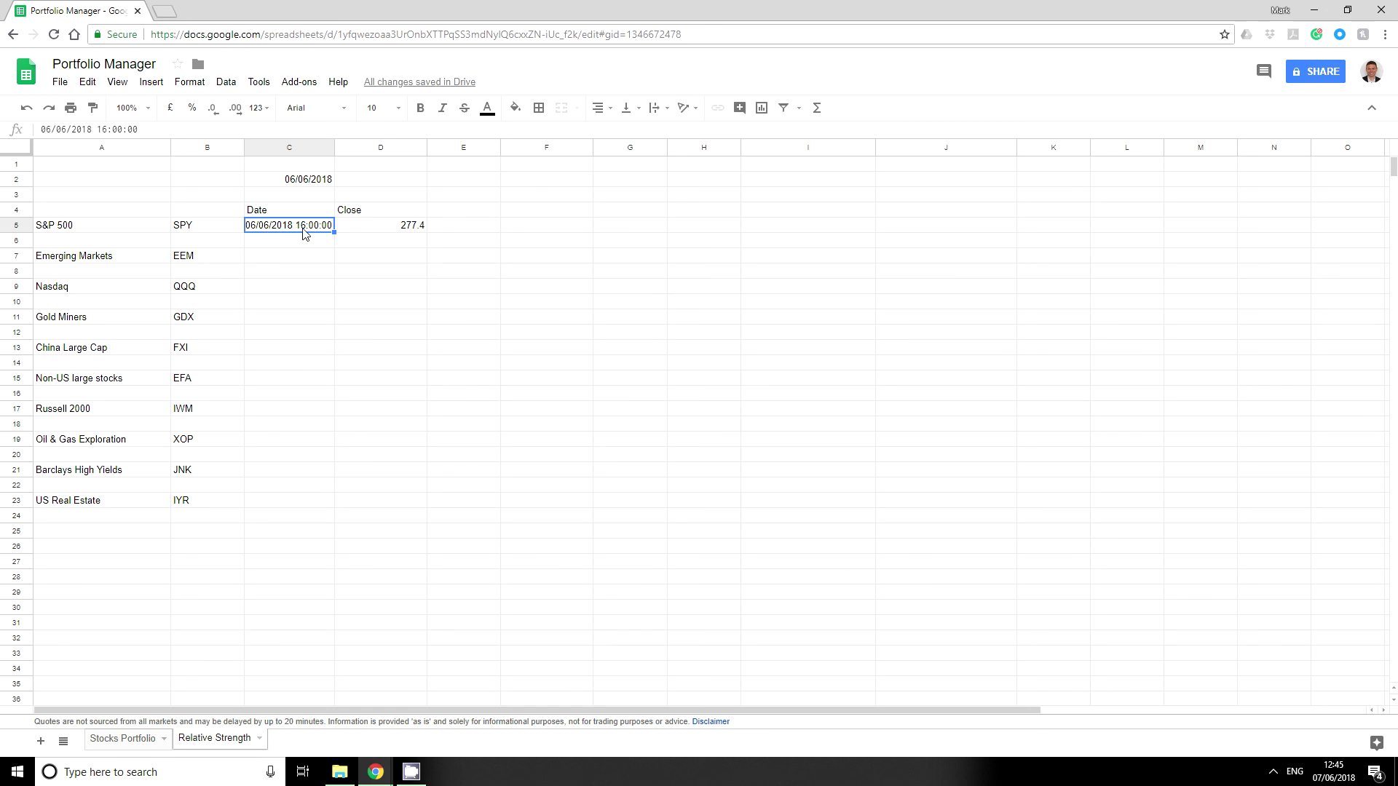
{"action": "left_click", "coordinate": [393, 230]}
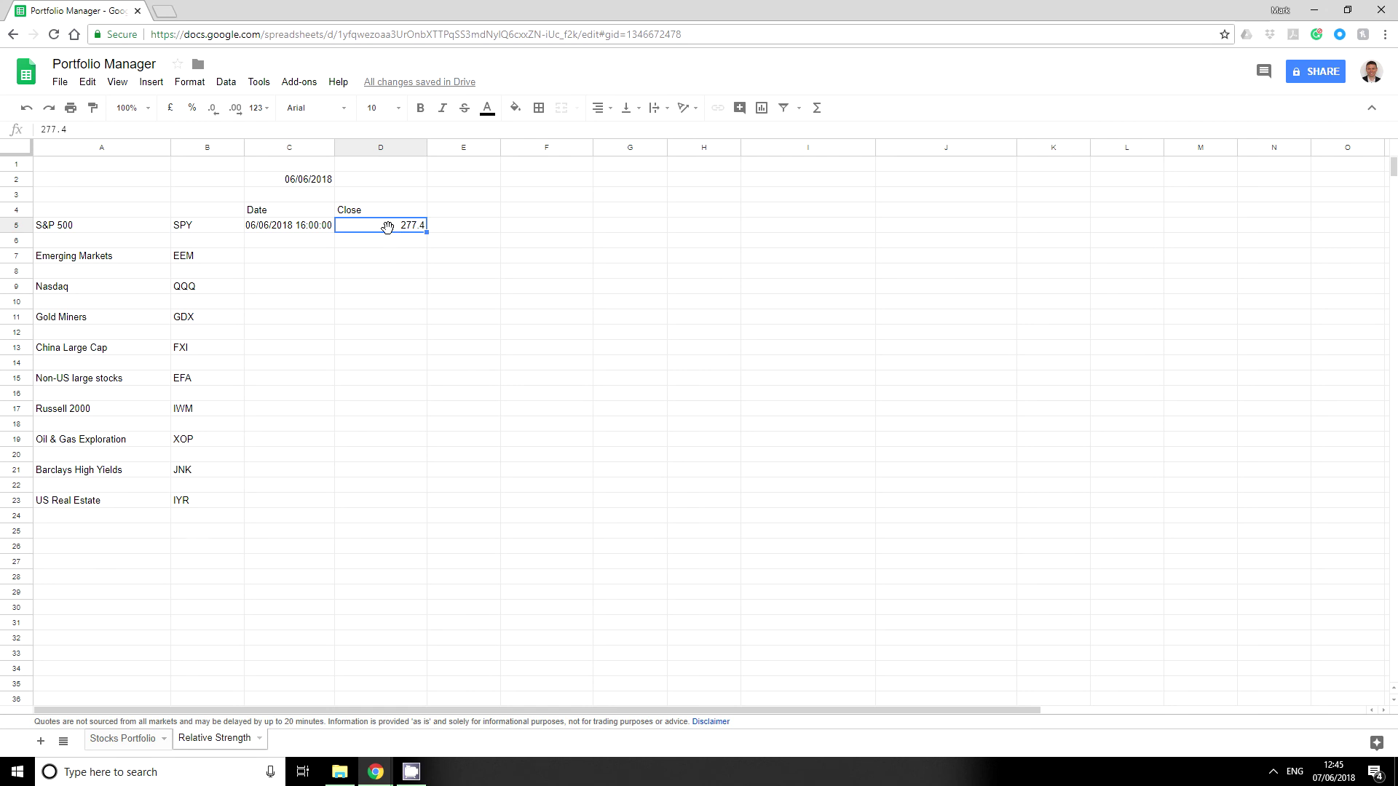
Copy the C4 lookup into C6, C8 through C22 for the other nine ETFs
{"action": "left_click", "coordinate": [297, 212]}
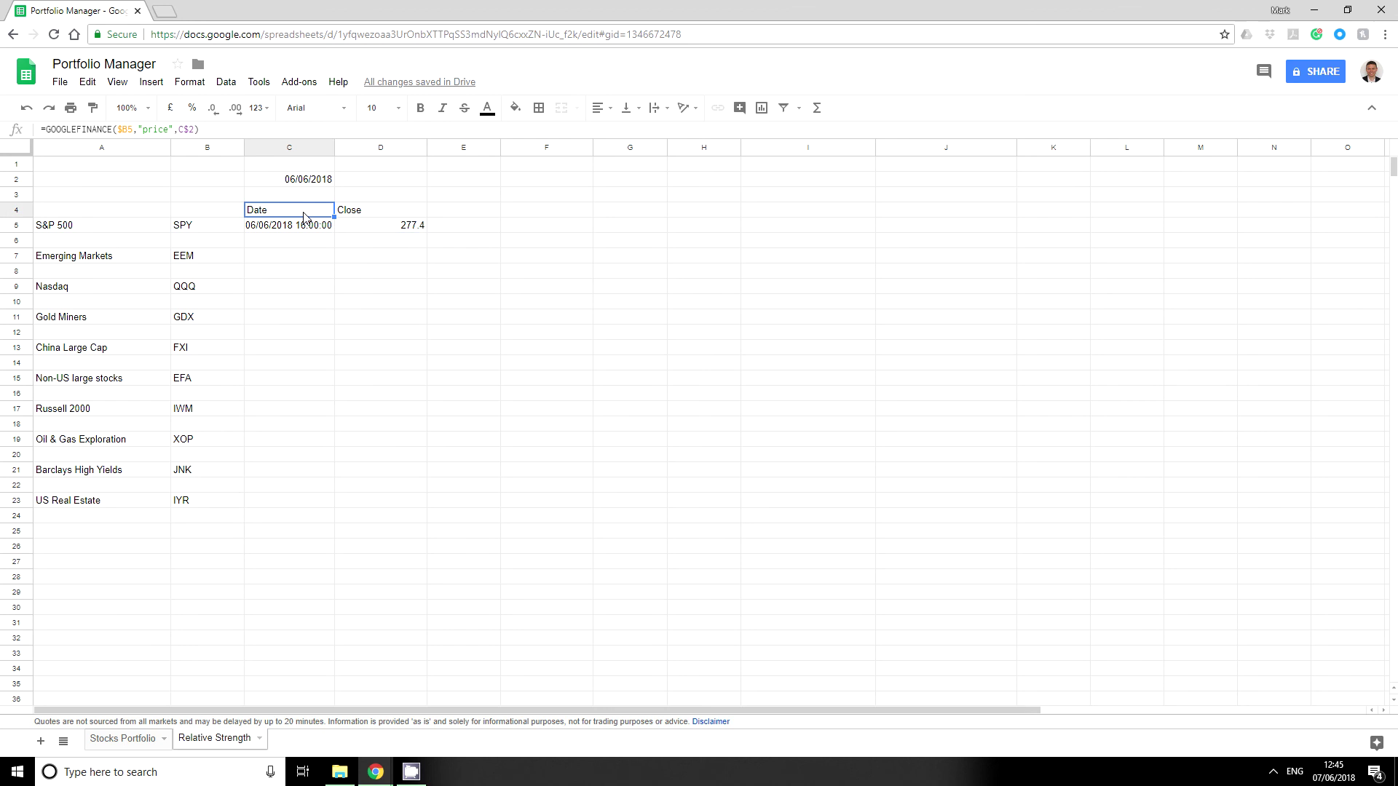
{"action": "key", "text": "ctrl+c"}
{"action": "left_click", "coordinate": [275, 243]}
{"action": "key", "text": "ctrl+v"}
{"action": "left_click", "coordinate": [272, 277]}
{"action": "key", "text": "ctrl+v"}
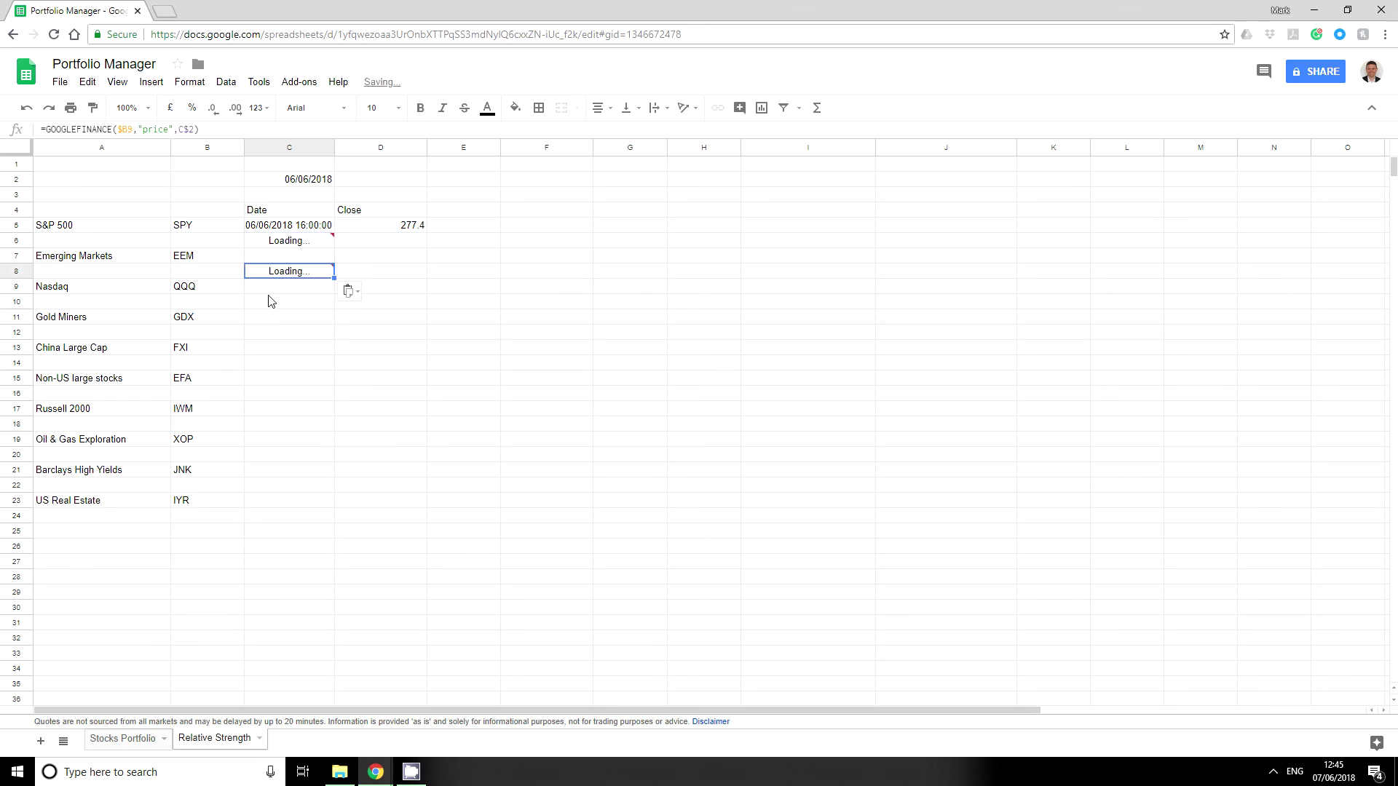
{"action": "left_click", "coordinate": [269, 300]}
{"action": "key", "text": "ctrl+v"}
{"action": "left_click", "coordinate": [269, 333]}
{"action": "key", "text": "ctrl+v"}
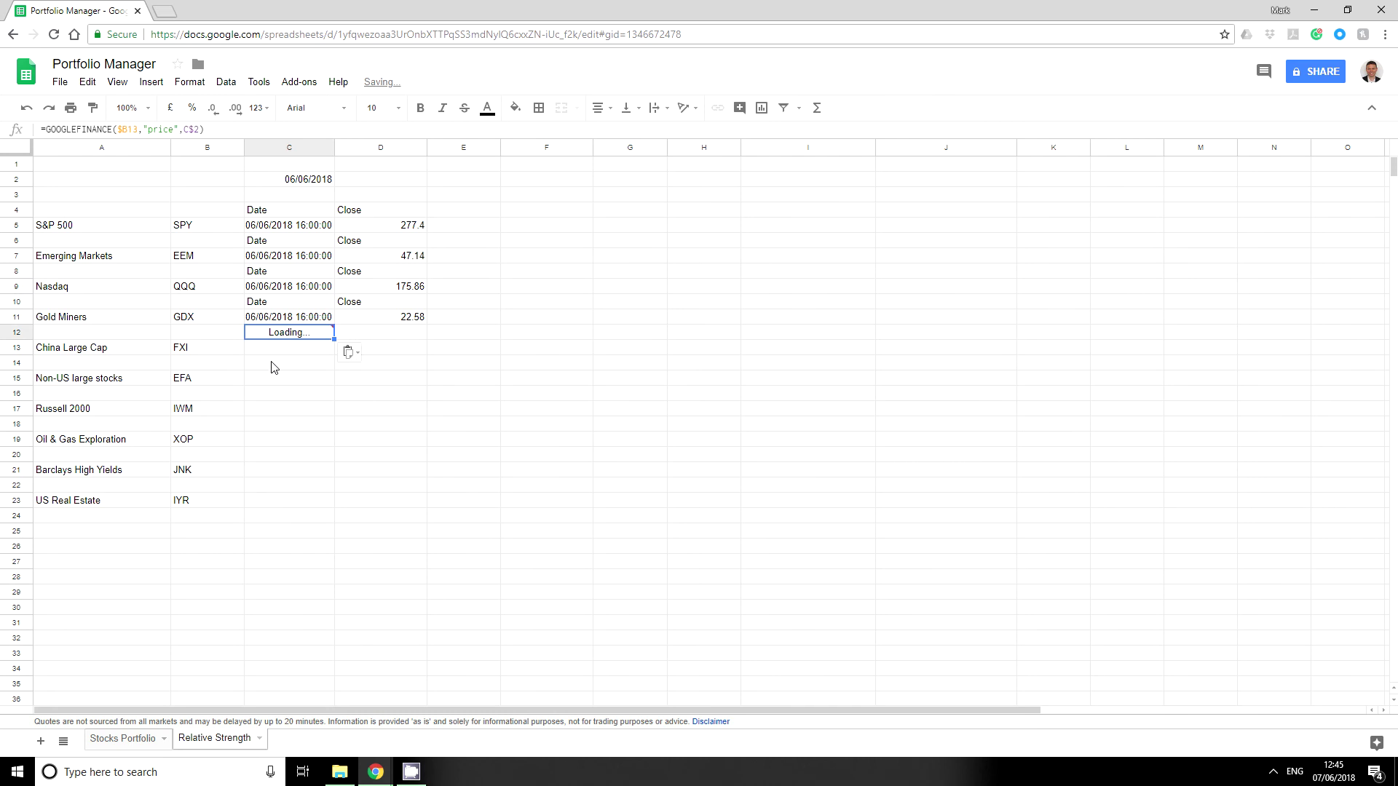
{"action": "left_click", "coordinate": [272, 364]}
{"action": "key", "text": "ctrl+v"}
{"action": "left_click", "coordinate": [287, 395]}
{"action": "key", "text": "ctrl+v"}
{"action": "left_click", "coordinate": [287, 425]}
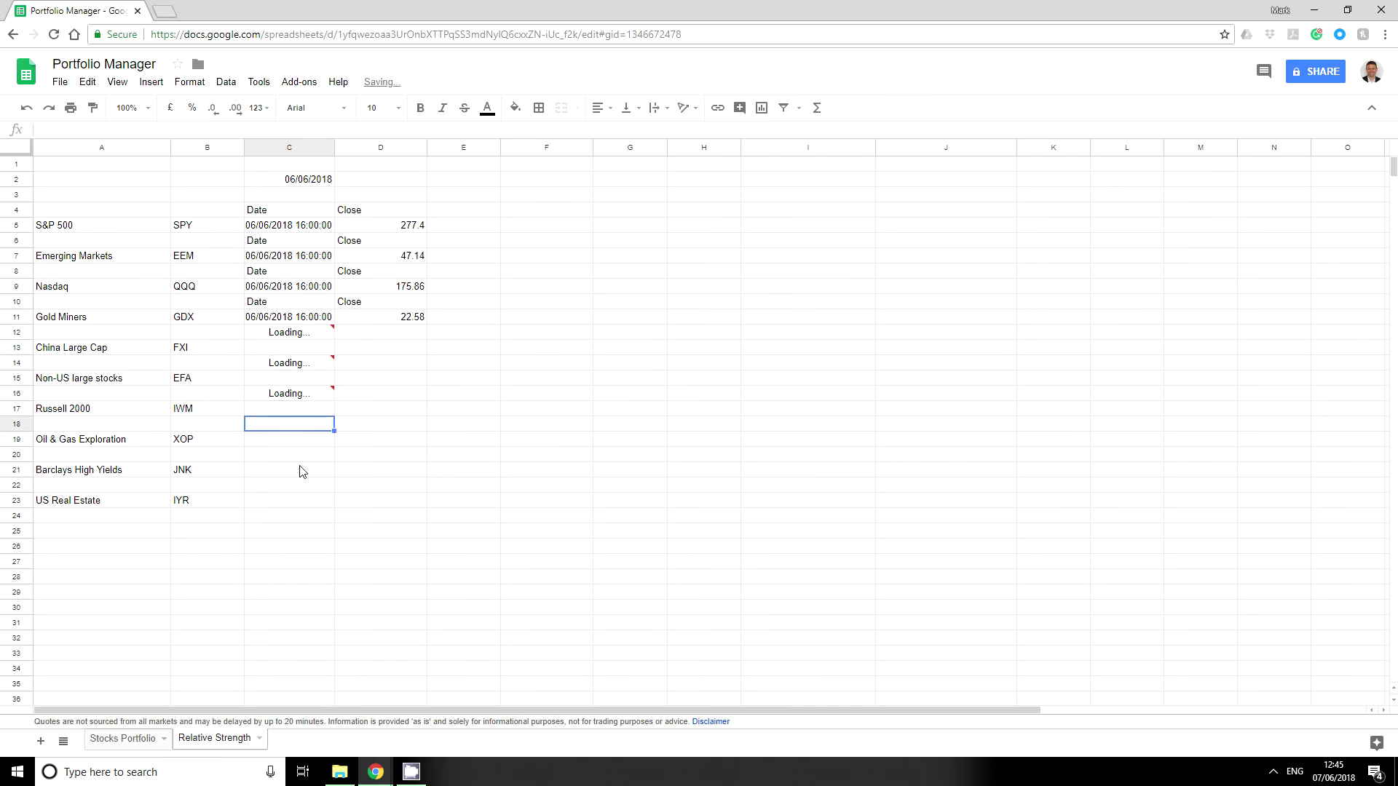
{"action": "key", "text": "ctrl+v"}
{"action": "left_click", "coordinate": [290, 472]}
{"action": "left_click", "coordinate": [286, 455]}
{"action": "key", "text": "ctrl+v"}
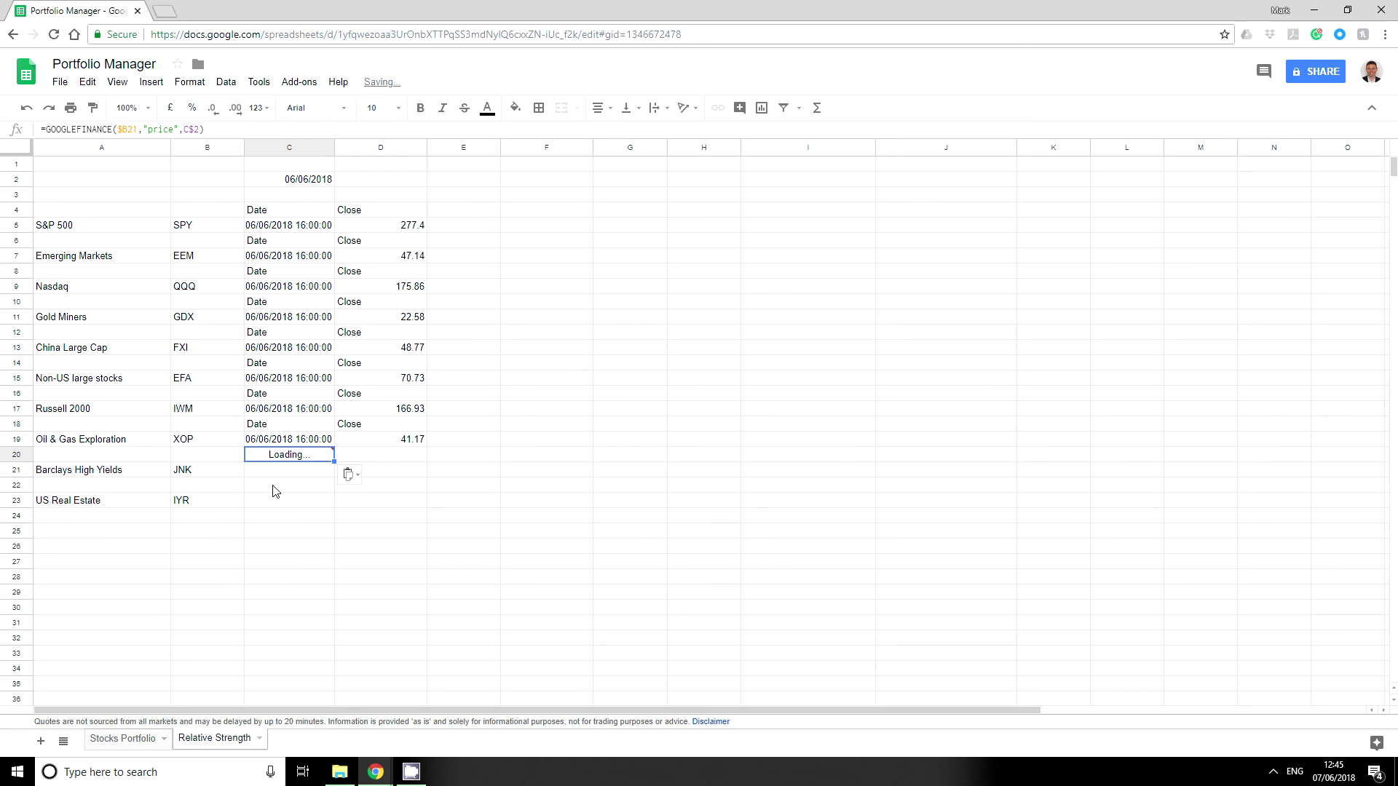
{"action": "left_click", "coordinate": [277, 486]}
{"action": "key", "text": "ctrl+v"}
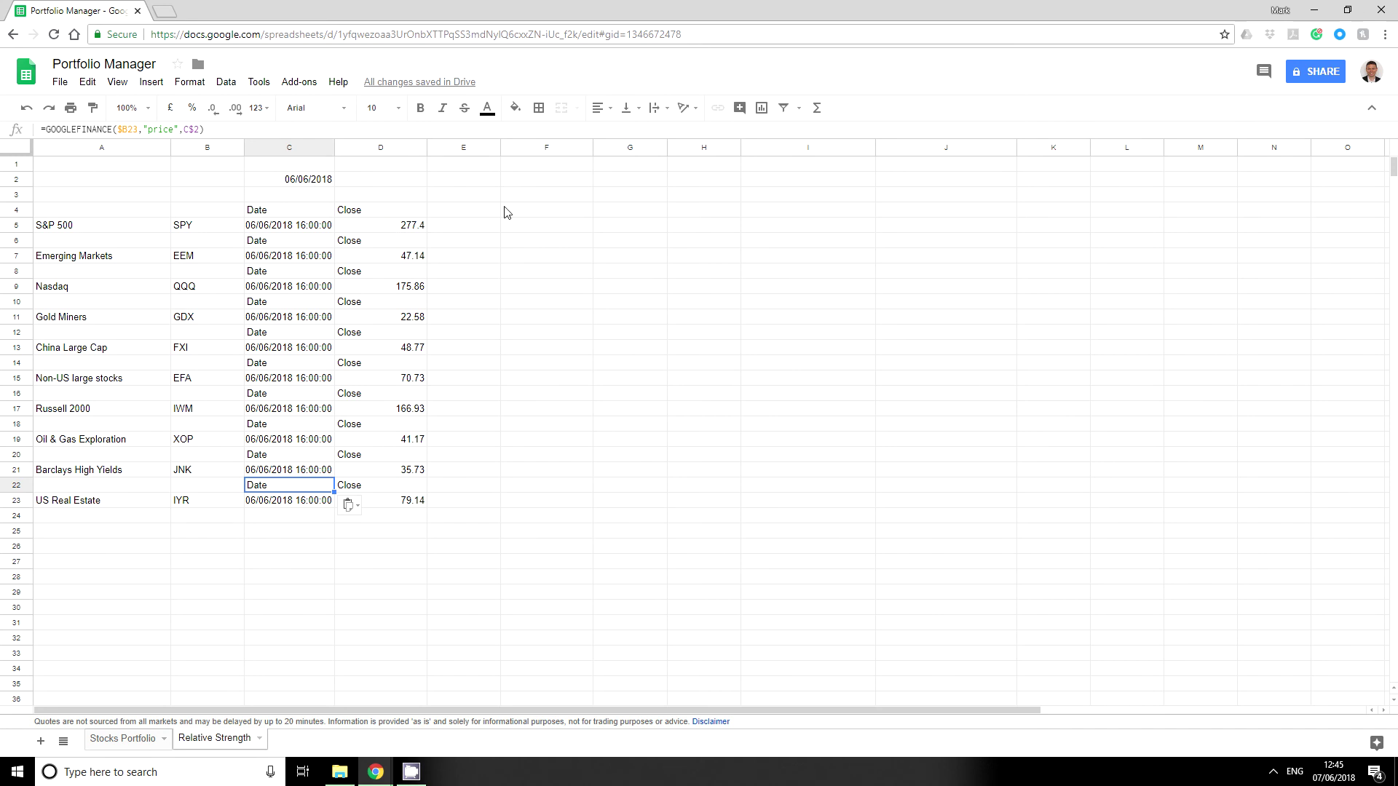
Enter =today()-30 in E2 and =today()-90 in G2, giving 08/05/2018 and 09/03/2018
{"action": "left_click", "coordinate": [458, 184]}
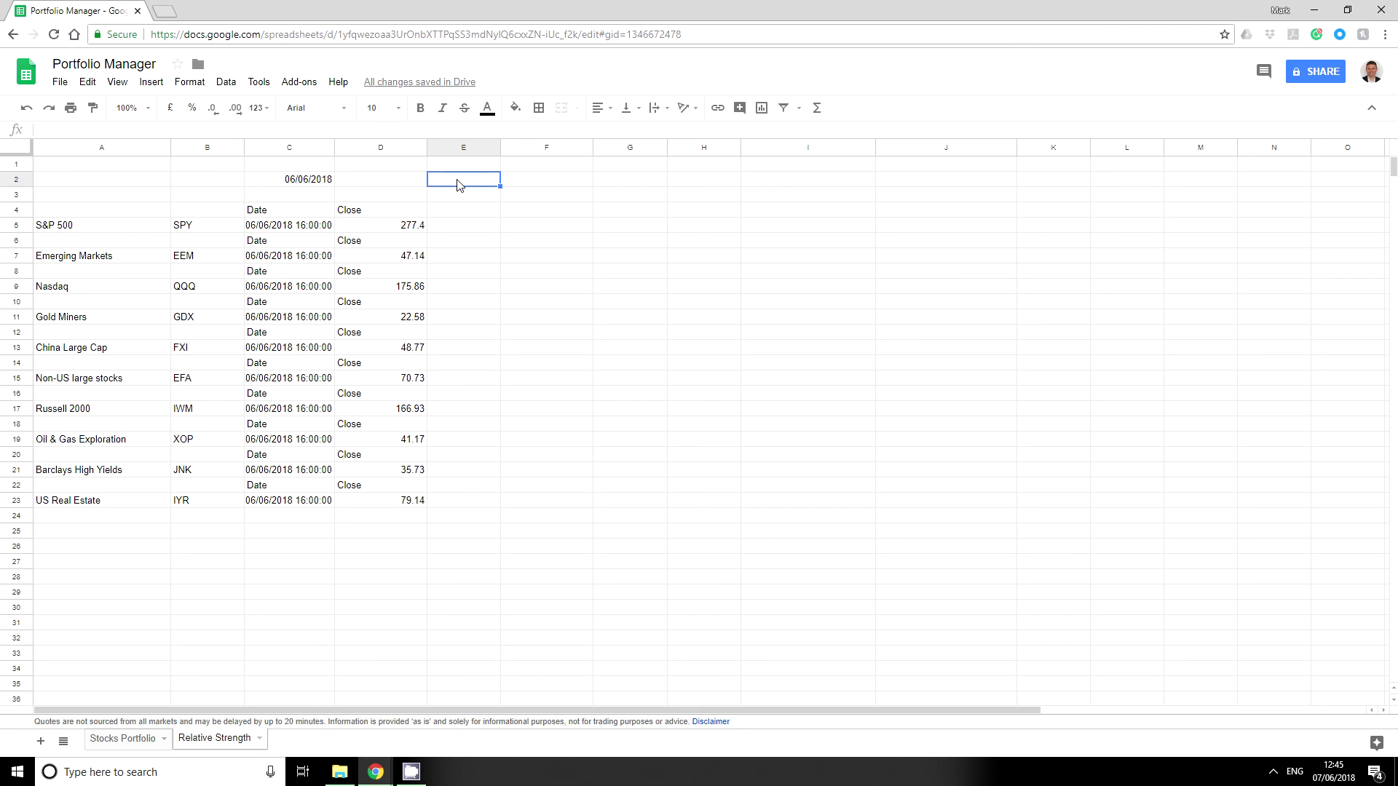
{"action": "type", "text": "="}
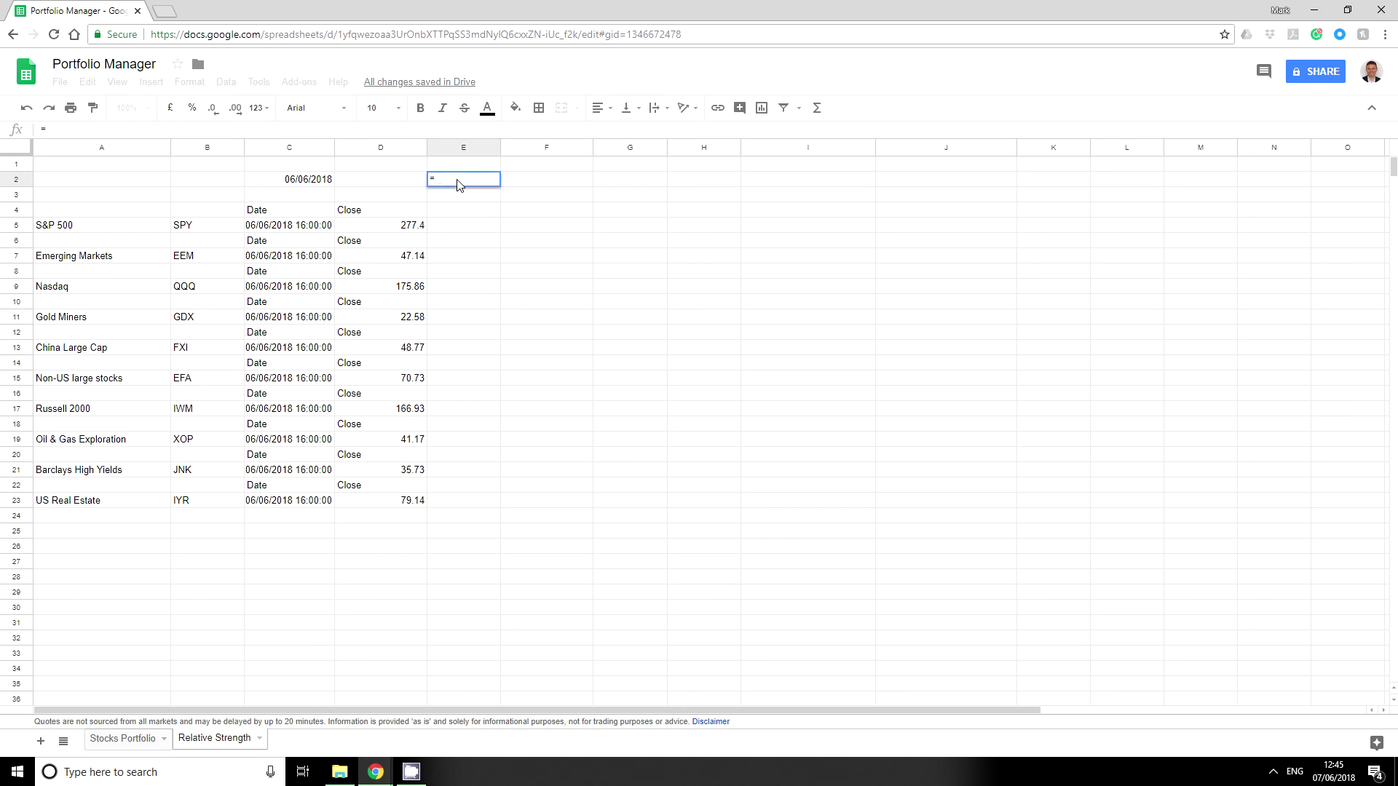
{"action": "type", "text": "today()-30"}
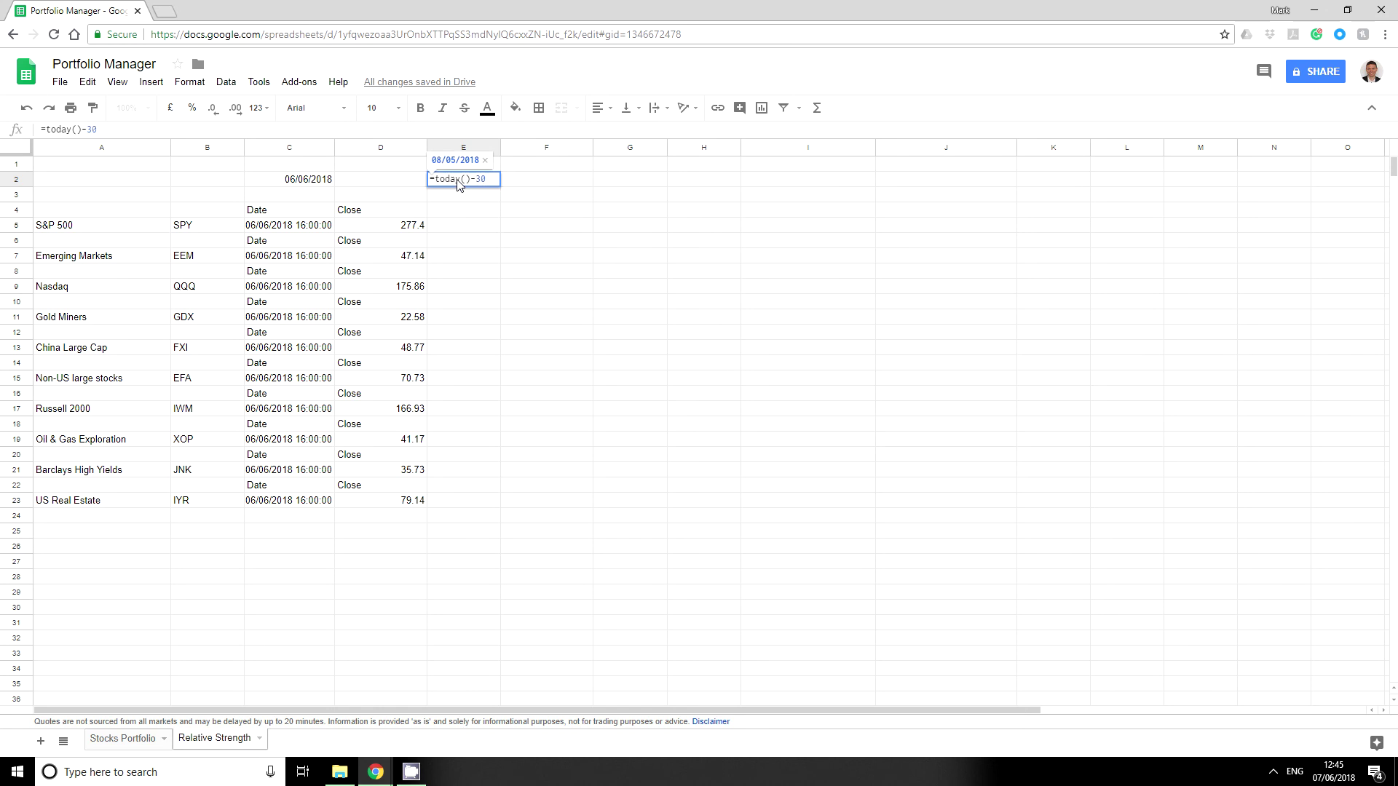
{"action": "key", "text": "Return"}
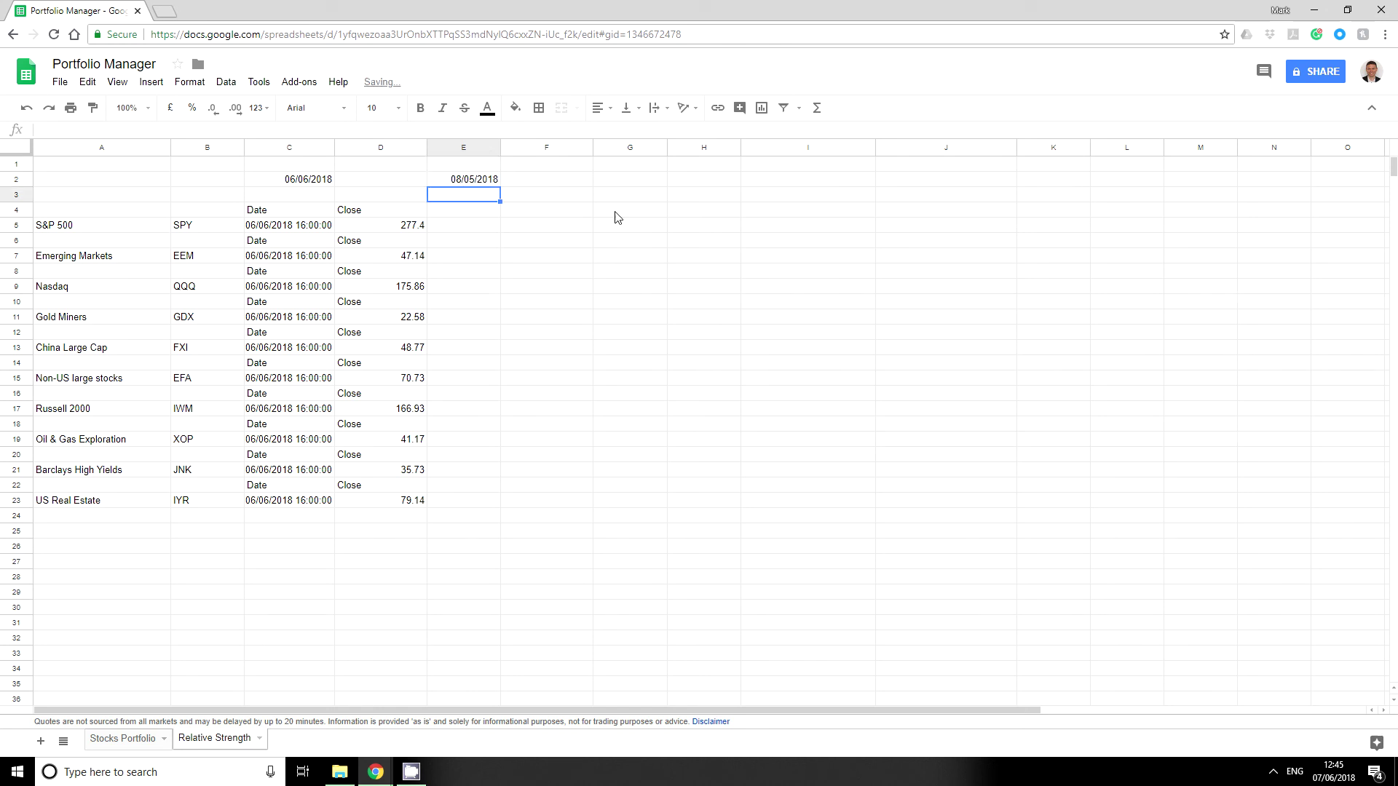
{"action": "left_click", "coordinate": [618, 184]}
{"action": "type", "text": "=to"}
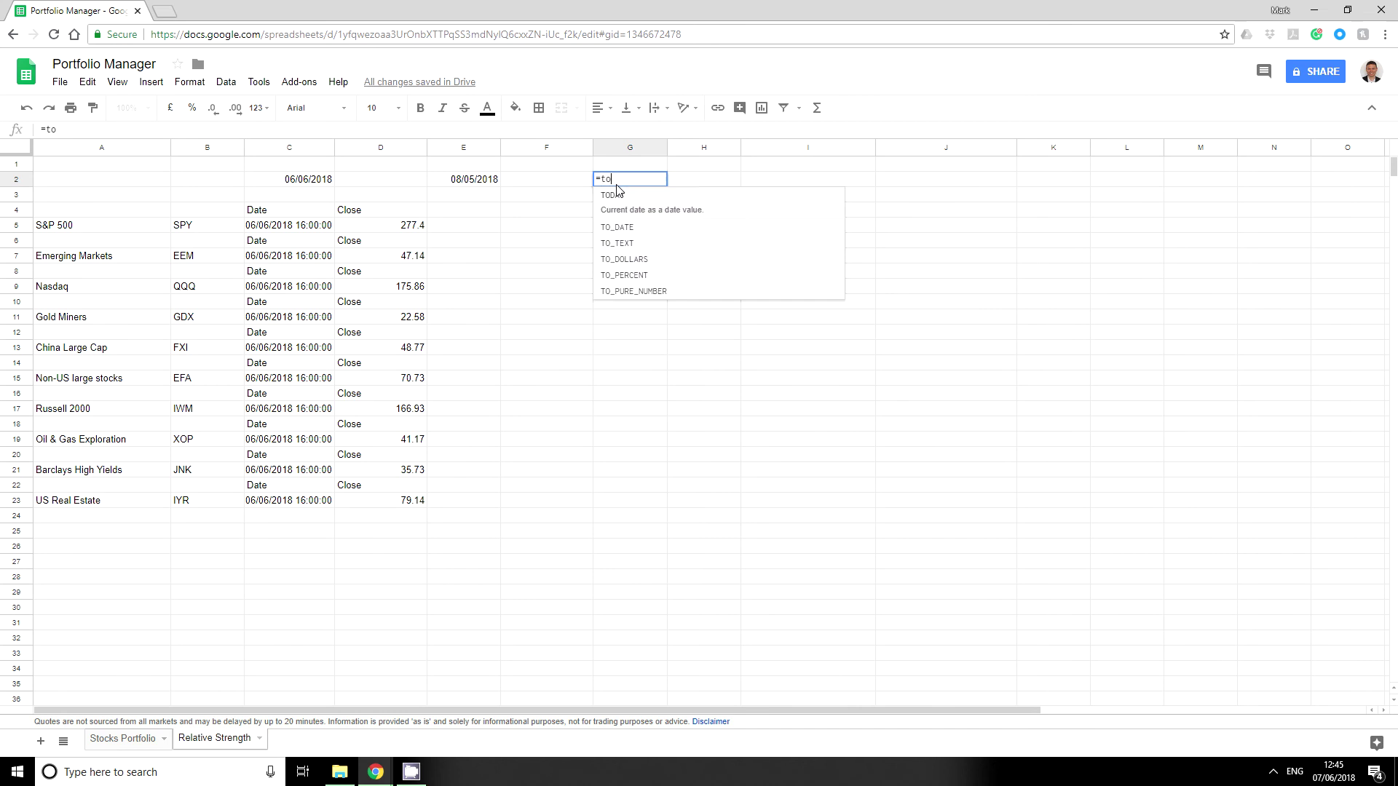
{"action": "type", "text": "day()-90"}
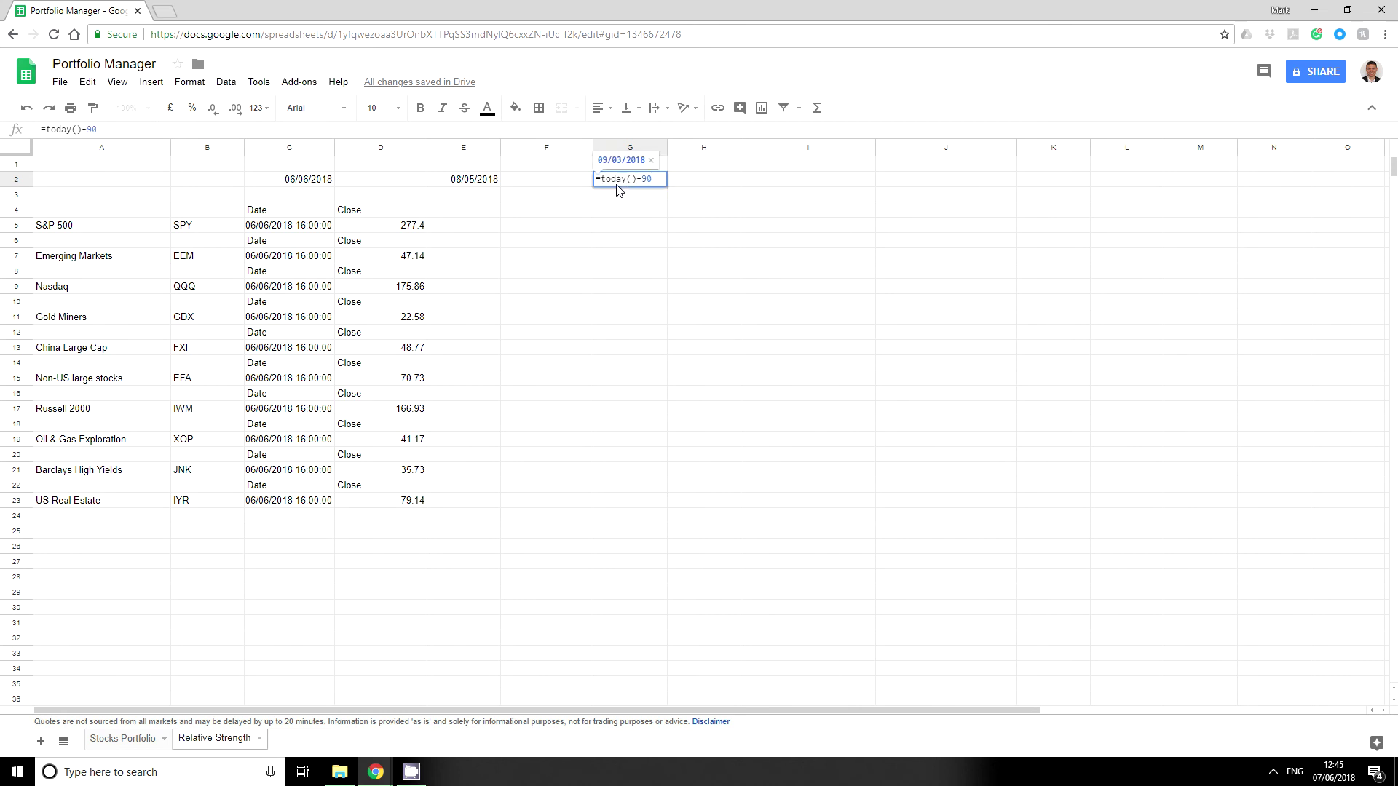
{"action": "key", "text": "Return"}
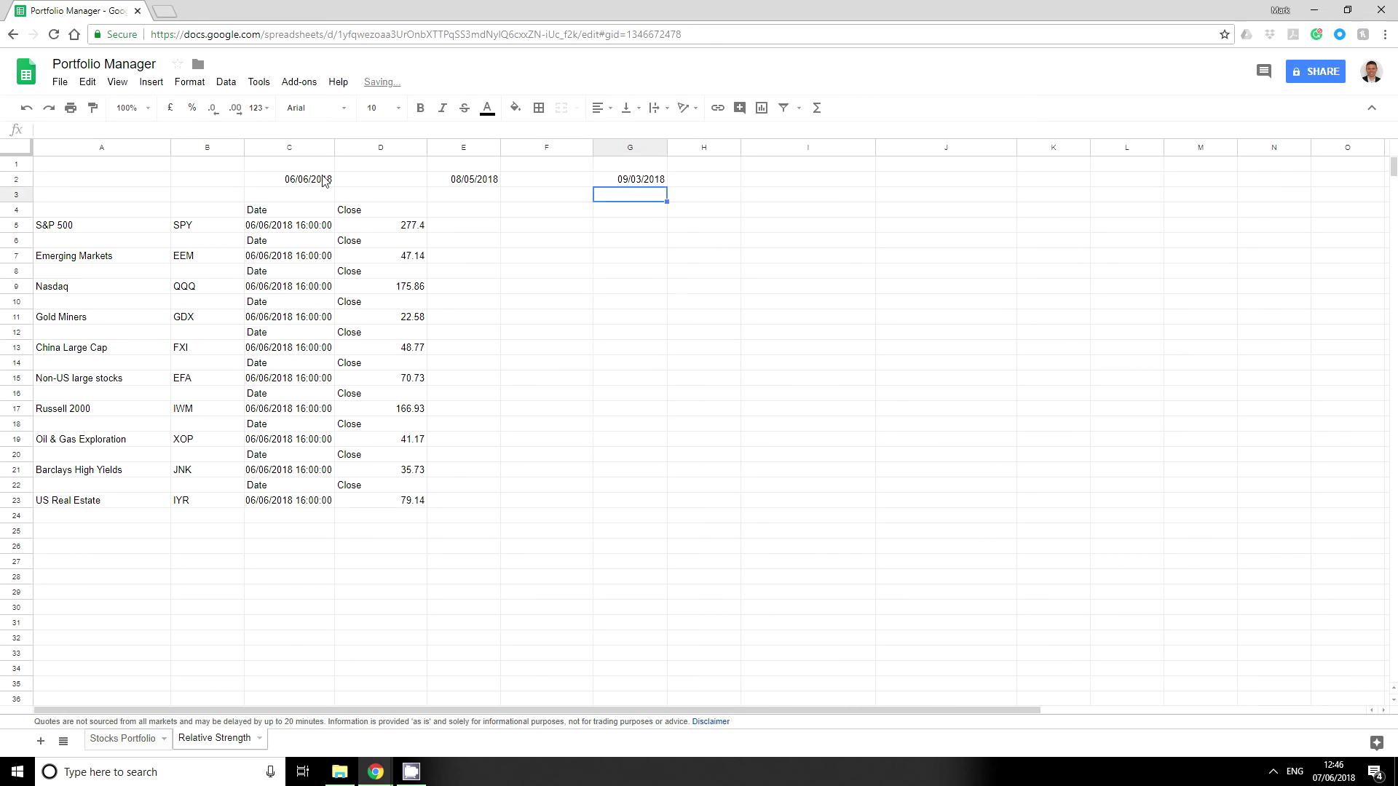
Copy the C4:C23 price lookups into E4 and G4 for the two earlier dates
{"action": "left_click_drag", "start_coordinate": [281, 213], "coordinate": [324, 500]}
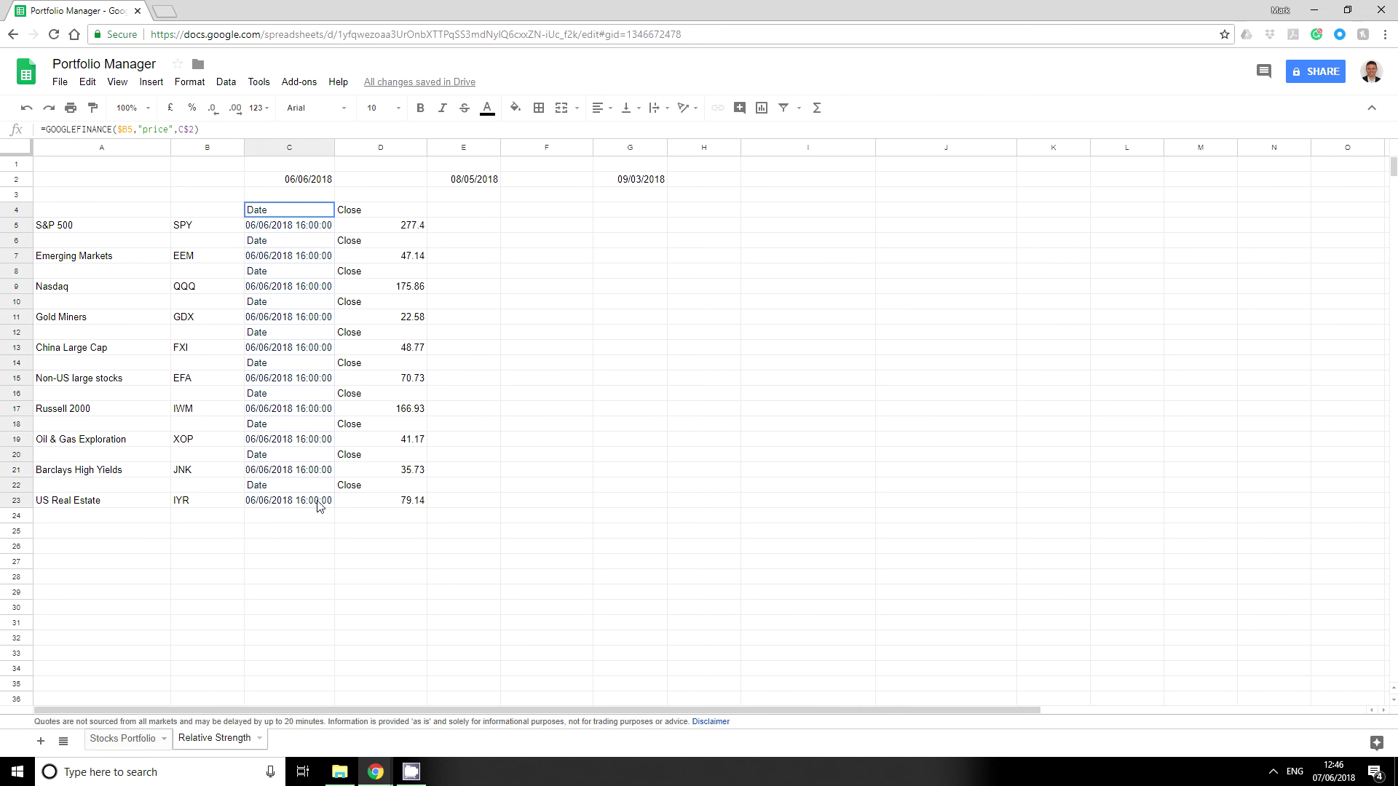
{"action": "key", "text": "ctrl+c"}
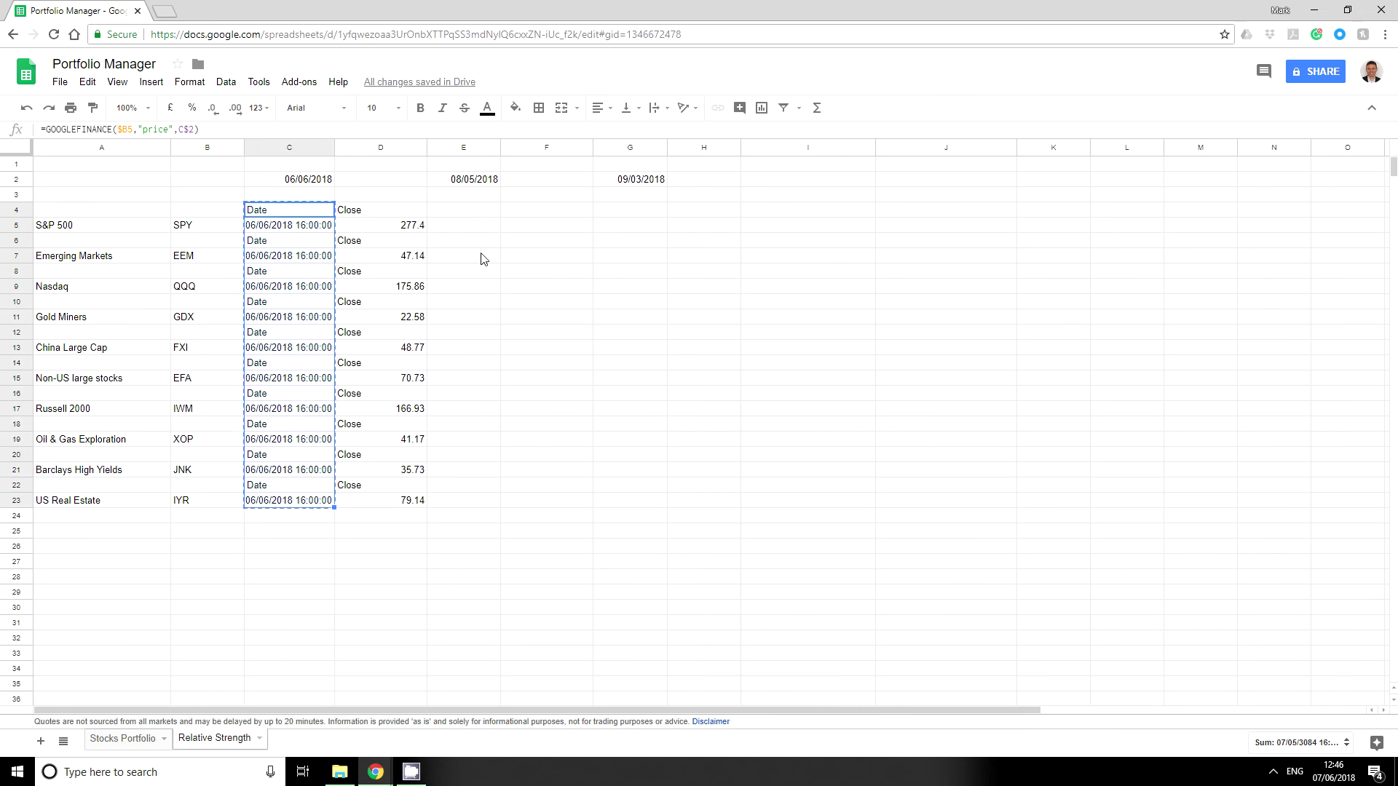
{"action": "left_click", "coordinate": [464, 211]}
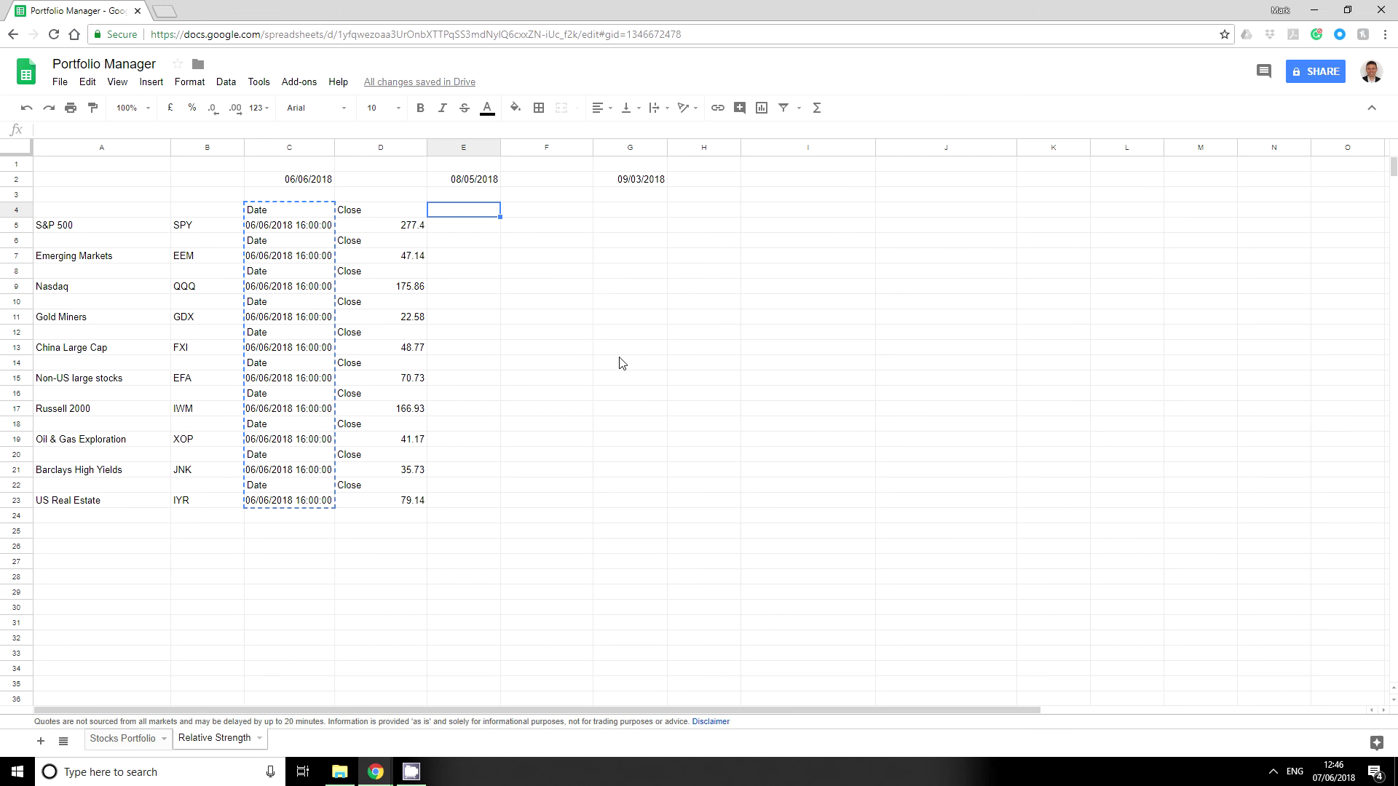
{"action": "key", "text": "ctrl+v"}
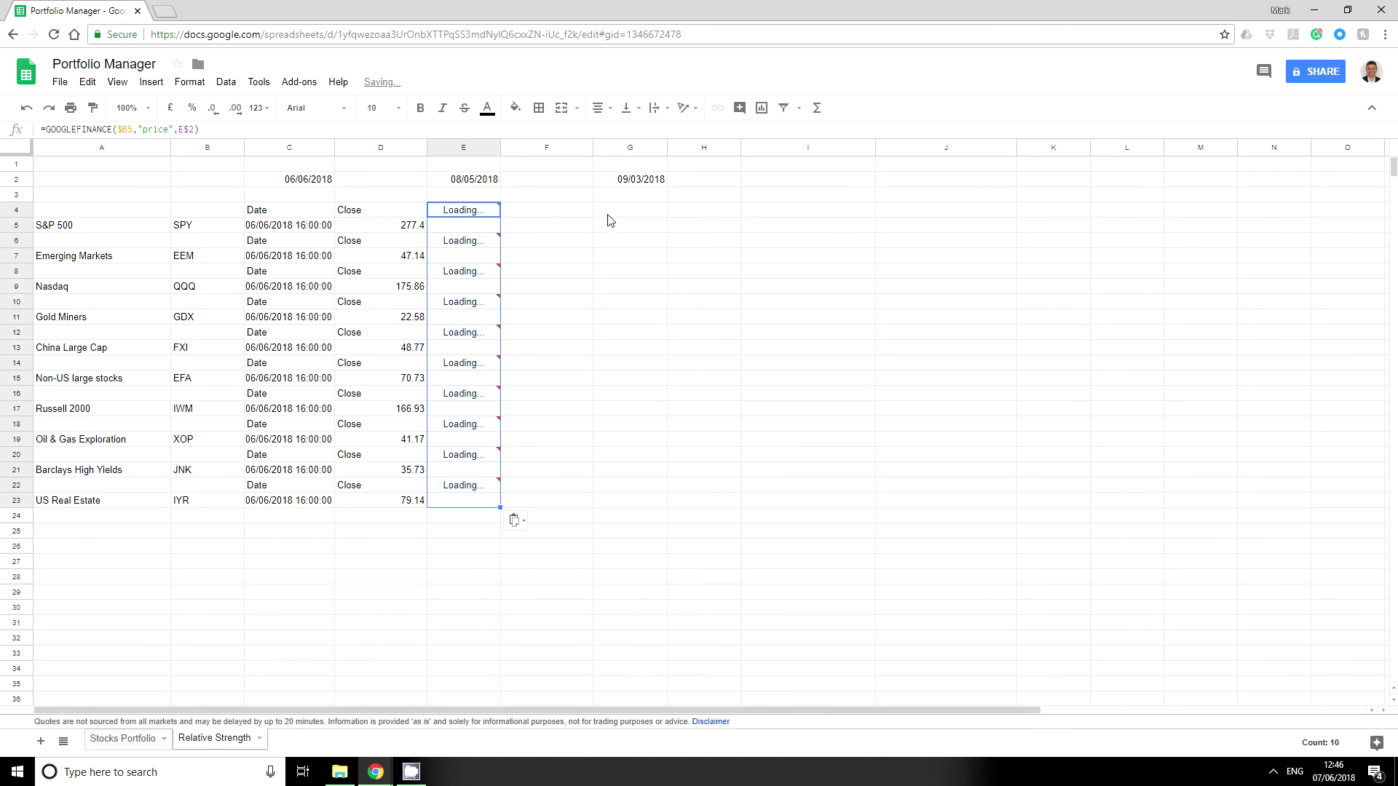
{"action": "left_click", "coordinate": [614, 213]}
{"action": "key", "text": "ctrl+v"}
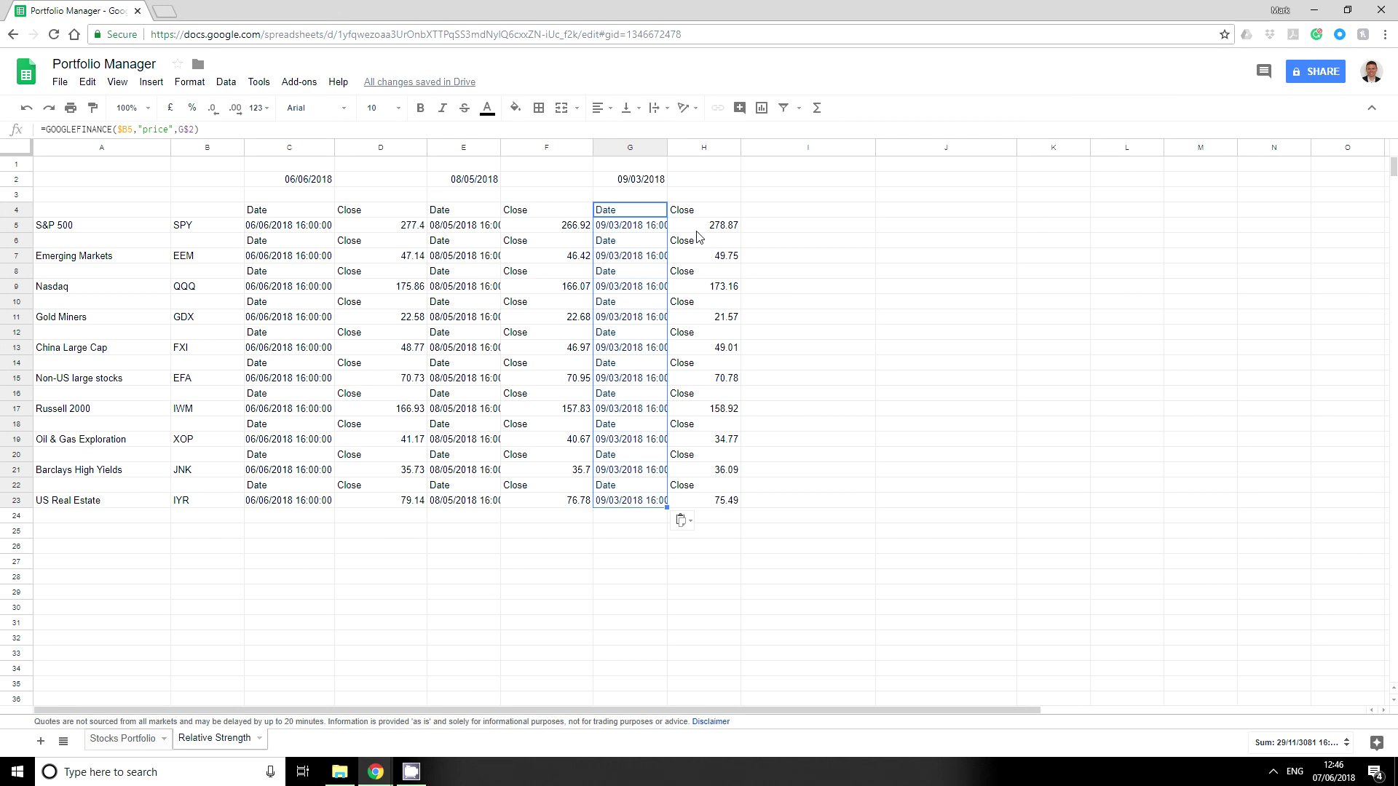
Move the date headings from C2:G2 one column right, so they sit in D2, F2 and H2
{"action": "left_click", "coordinate": [314, 180]}
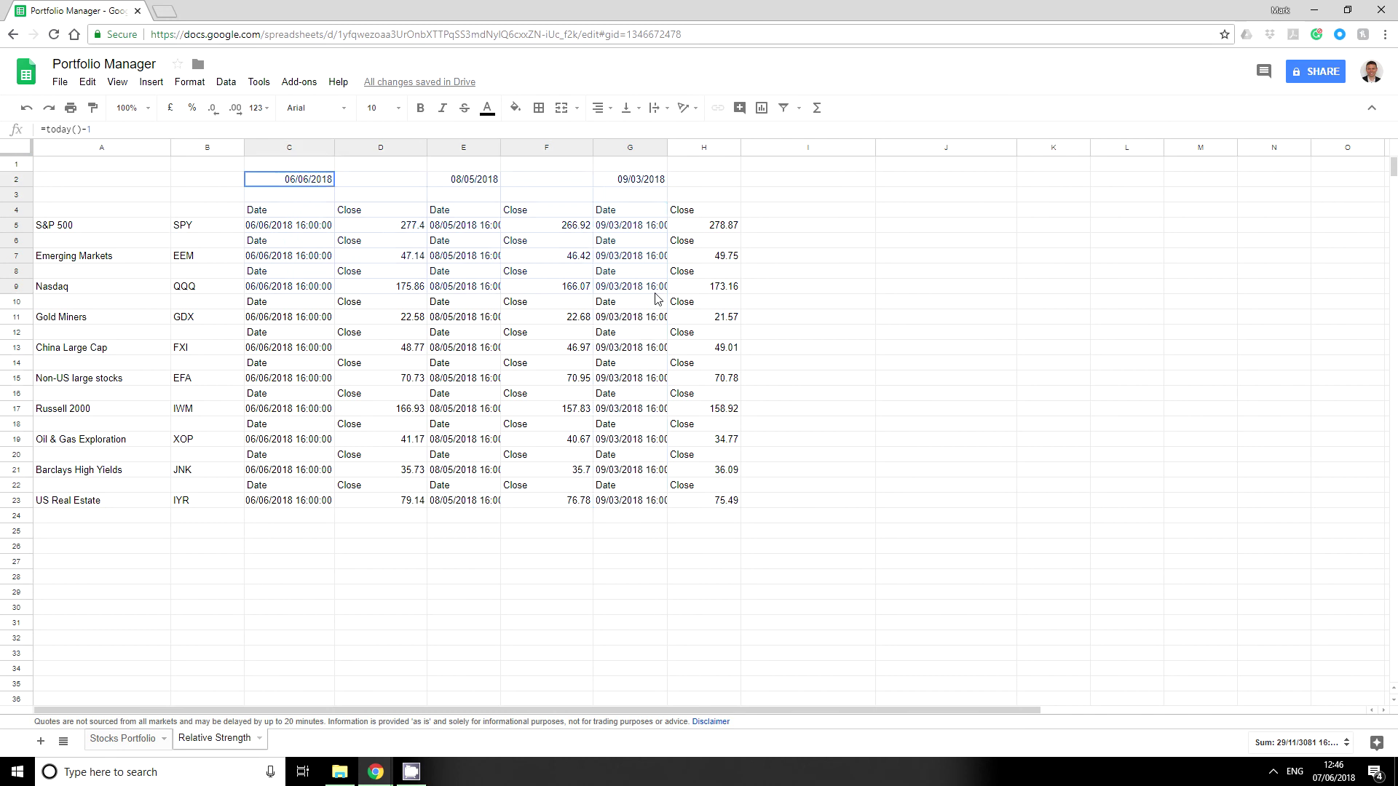
{"action": "left_click", "coordinate": [641, 182], "text": "shift"}
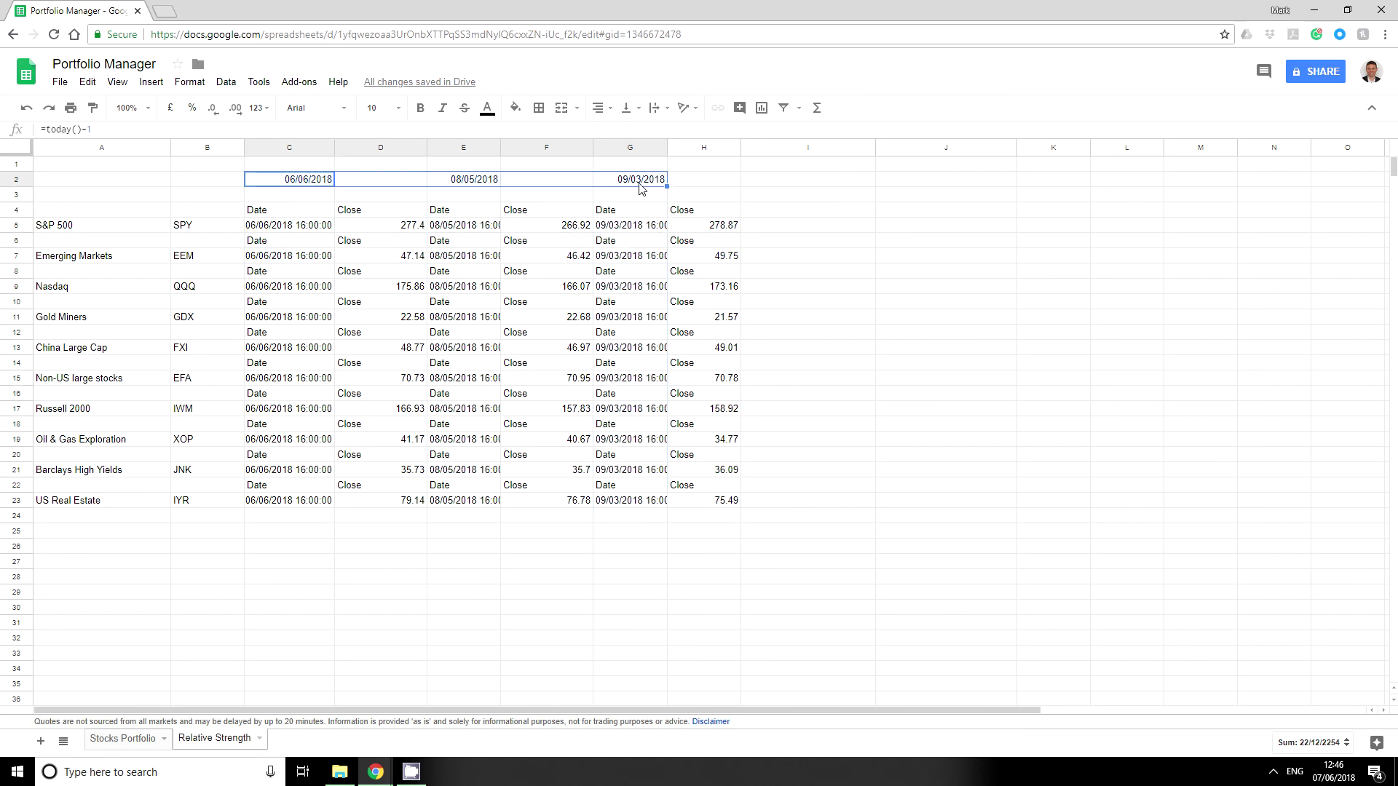
{"action": "key", "text": "ctrl+c"}
{"action": "left_click", "coordinate": [374, 182]}
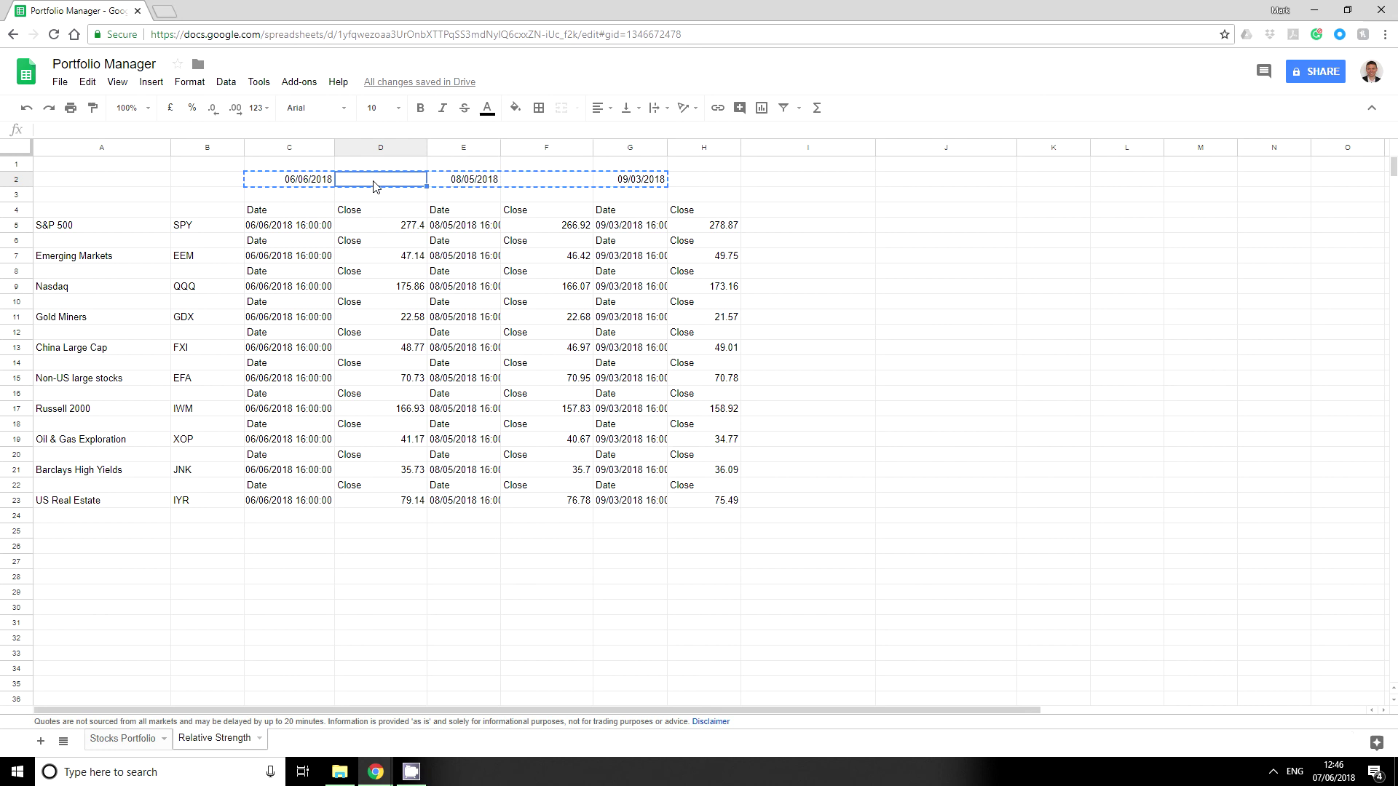
{"action": "key", "text": "ctrl+v"}
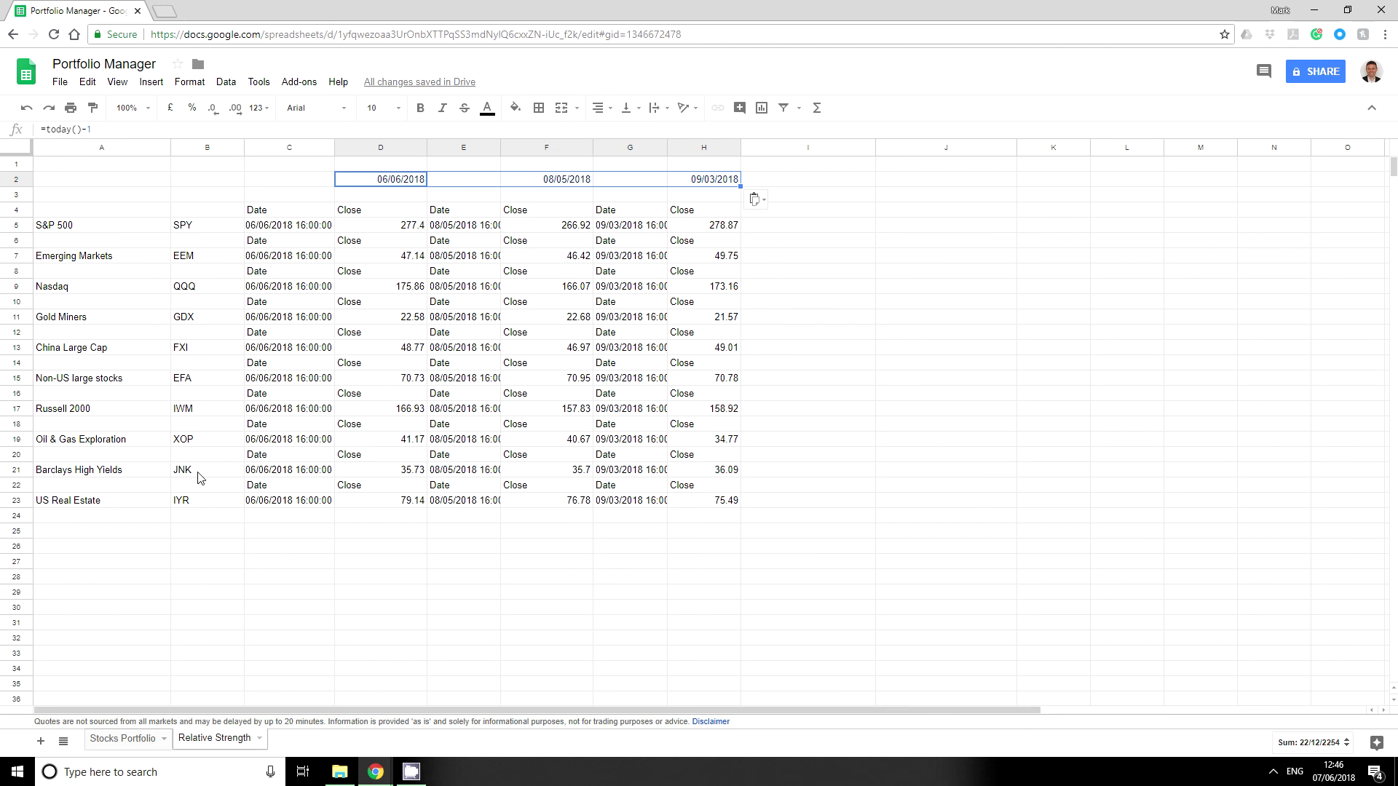
{"action": "left_click", "coordinate": [910, 227]}
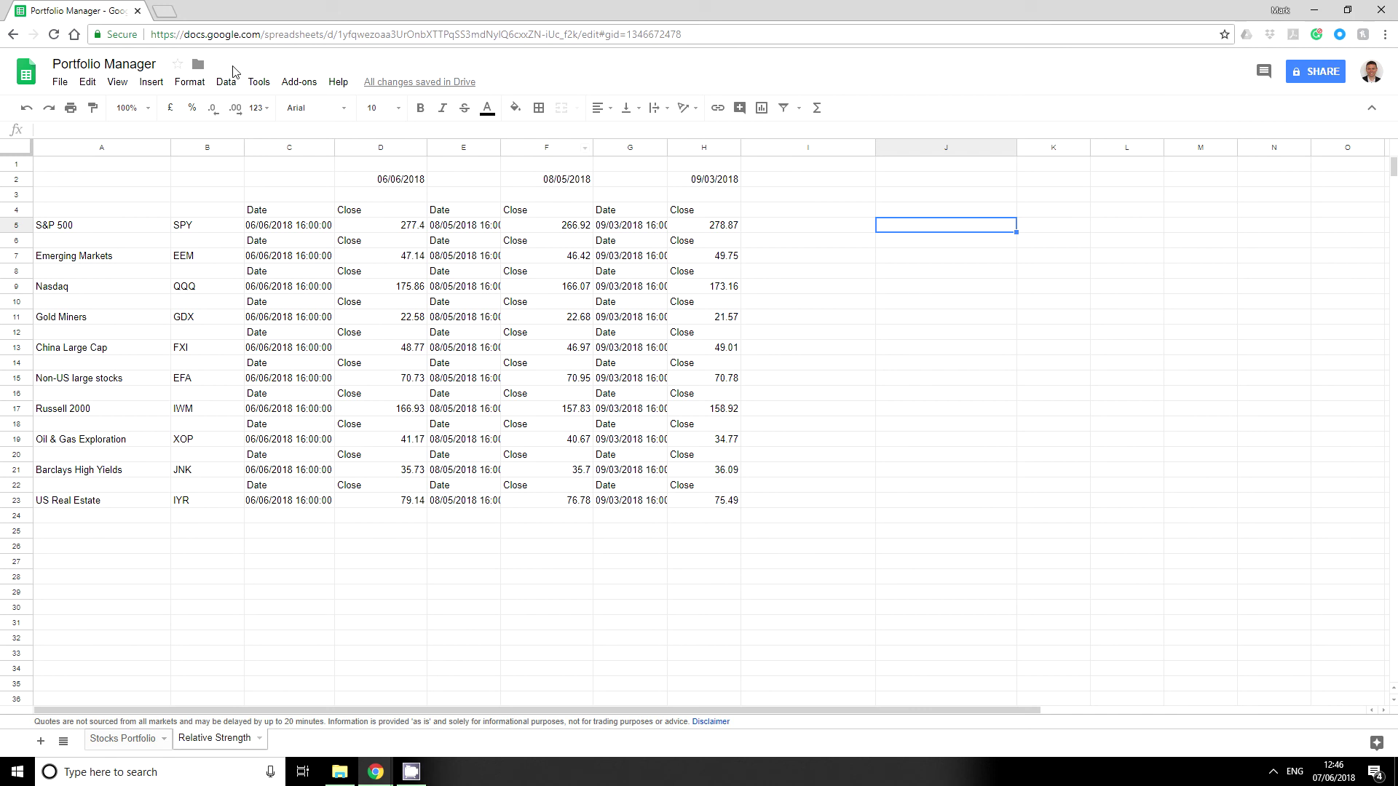
Fill J5:J14 with references to B5, B7 … B23, listing SPY through IYR
{"action": "type", "text": "="}
{"action": "left_click", "coordinate": [203, 228]}
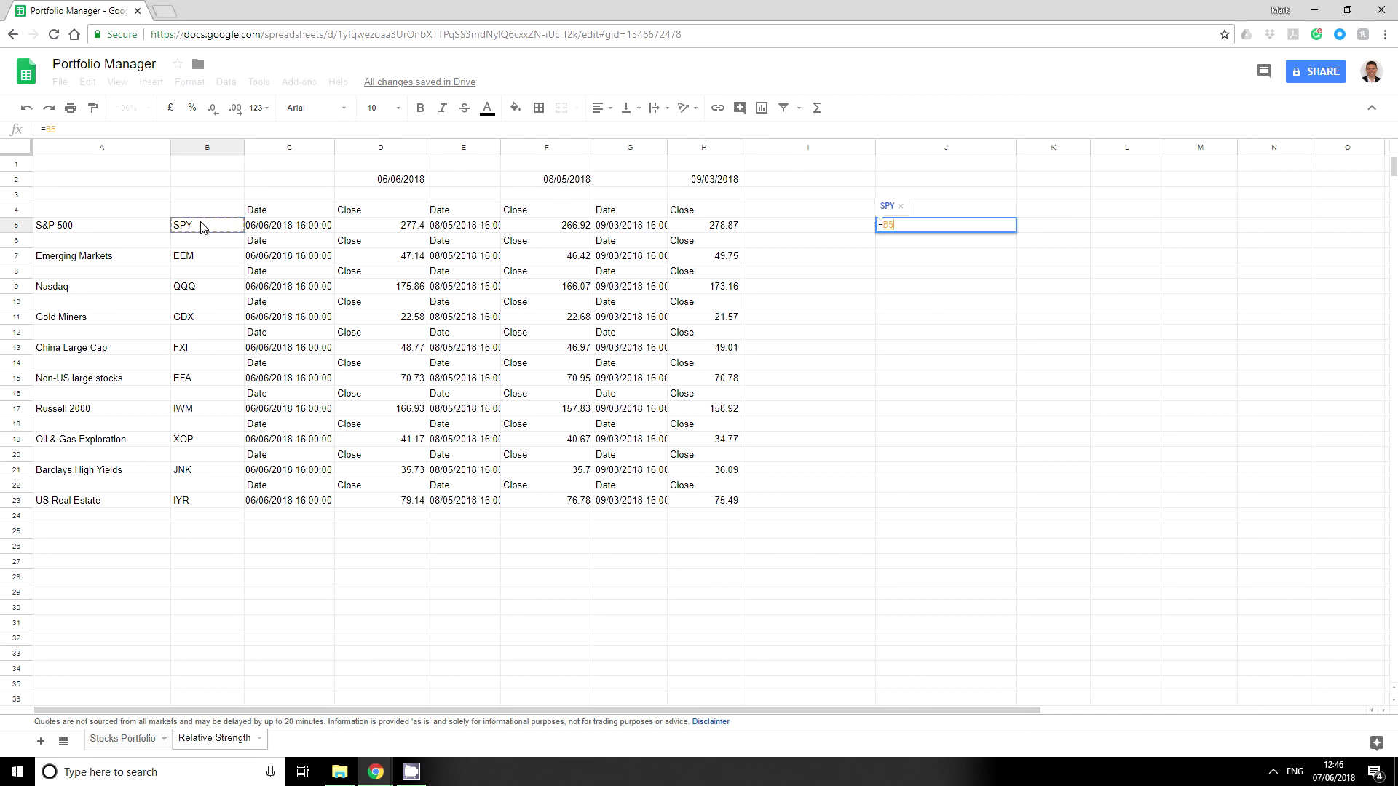
{"action": "key", "text": "Return"}
{"action": "type", "text": "="}
{"action": "left_click", "coordinate": [194, 258]}
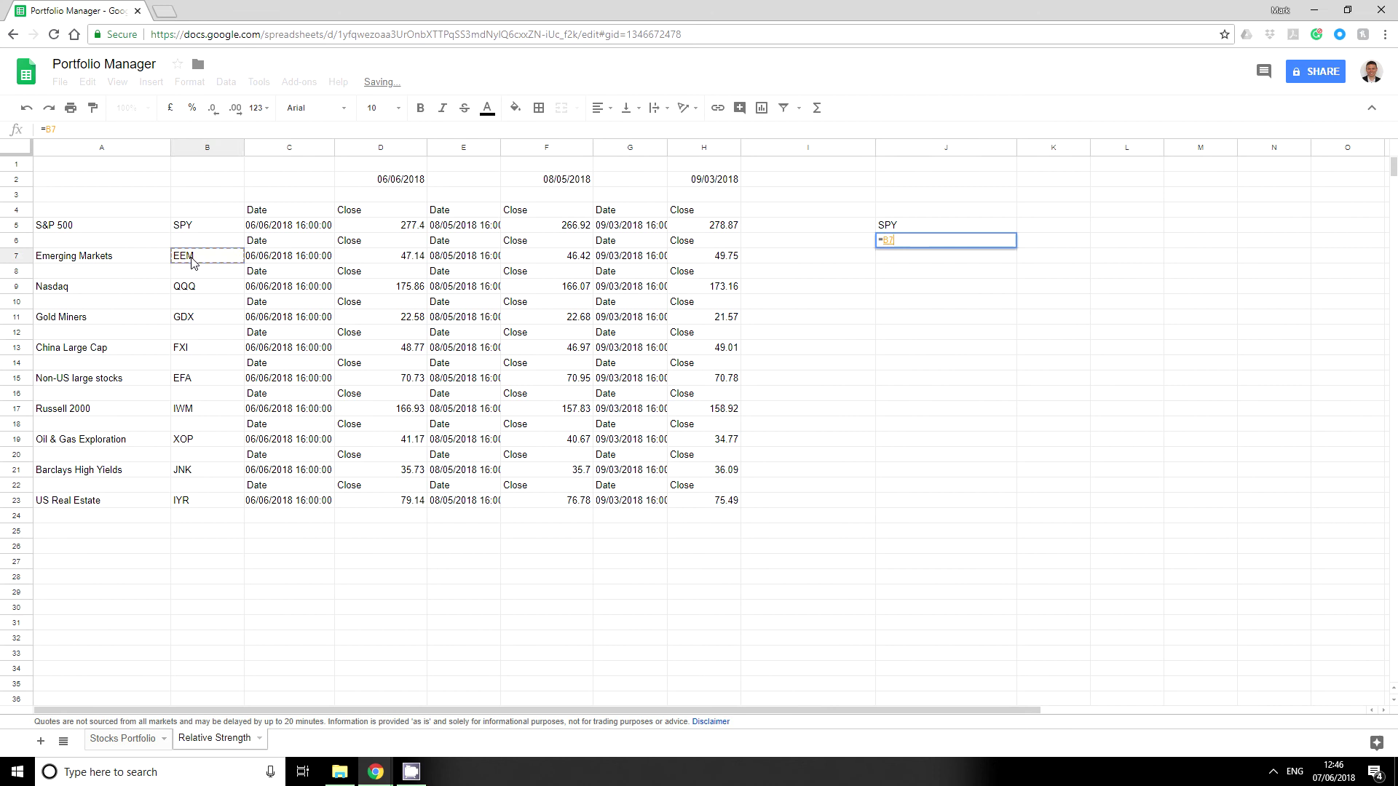
{"action": "key", "text": "Return"}
{"action": "type", "text": "="}
{"action": "left_click", "coordinate": [204, 288]}
{"action": "key", "text": "Return"}
{"action": "type", "text": "="}
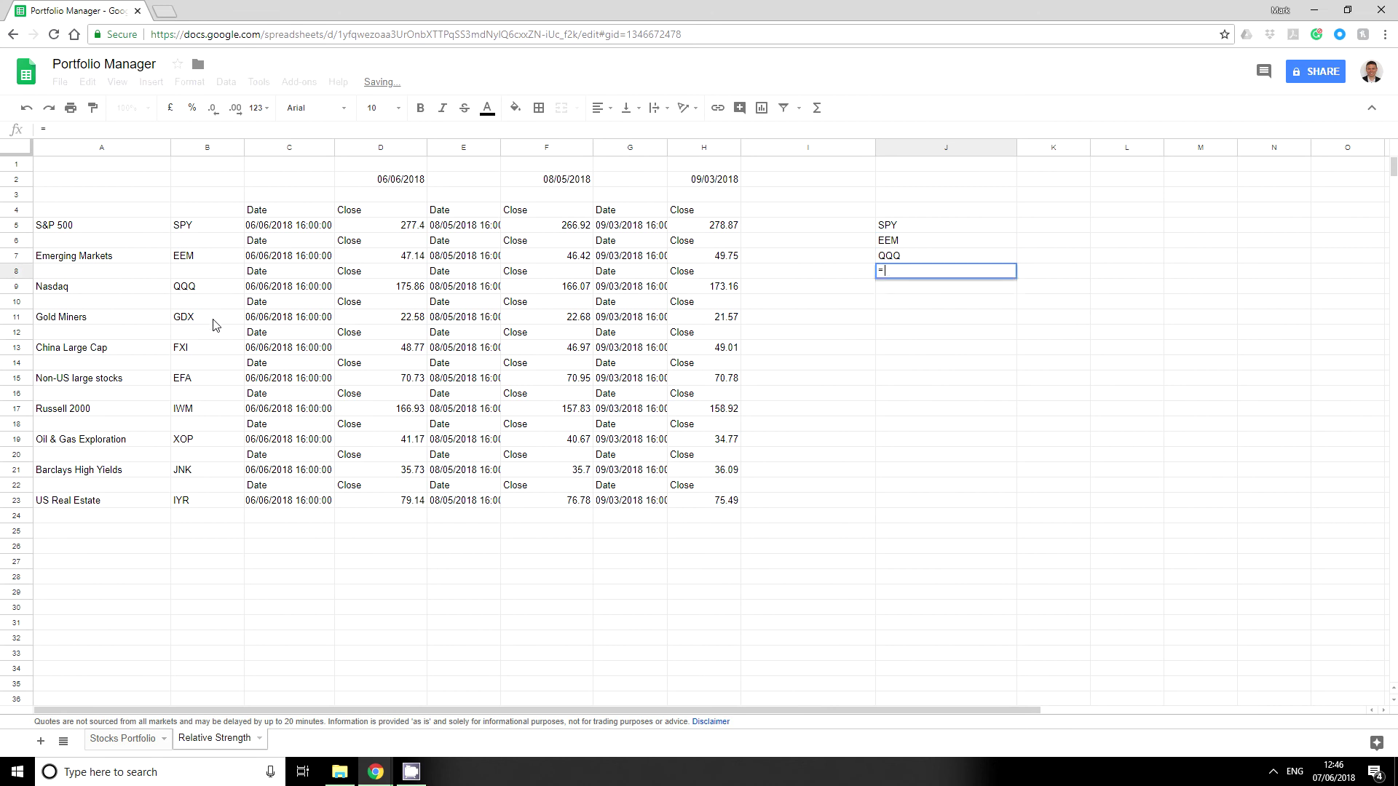
{"action": "left_click", "coordinate": [204, 319]}
{"action": "key", "text": "Return"}
{"action": "type", "text": "="}
{"action": "left_click", "coordinate": [207, 351]}
{"action": "key", "text": "Return"}
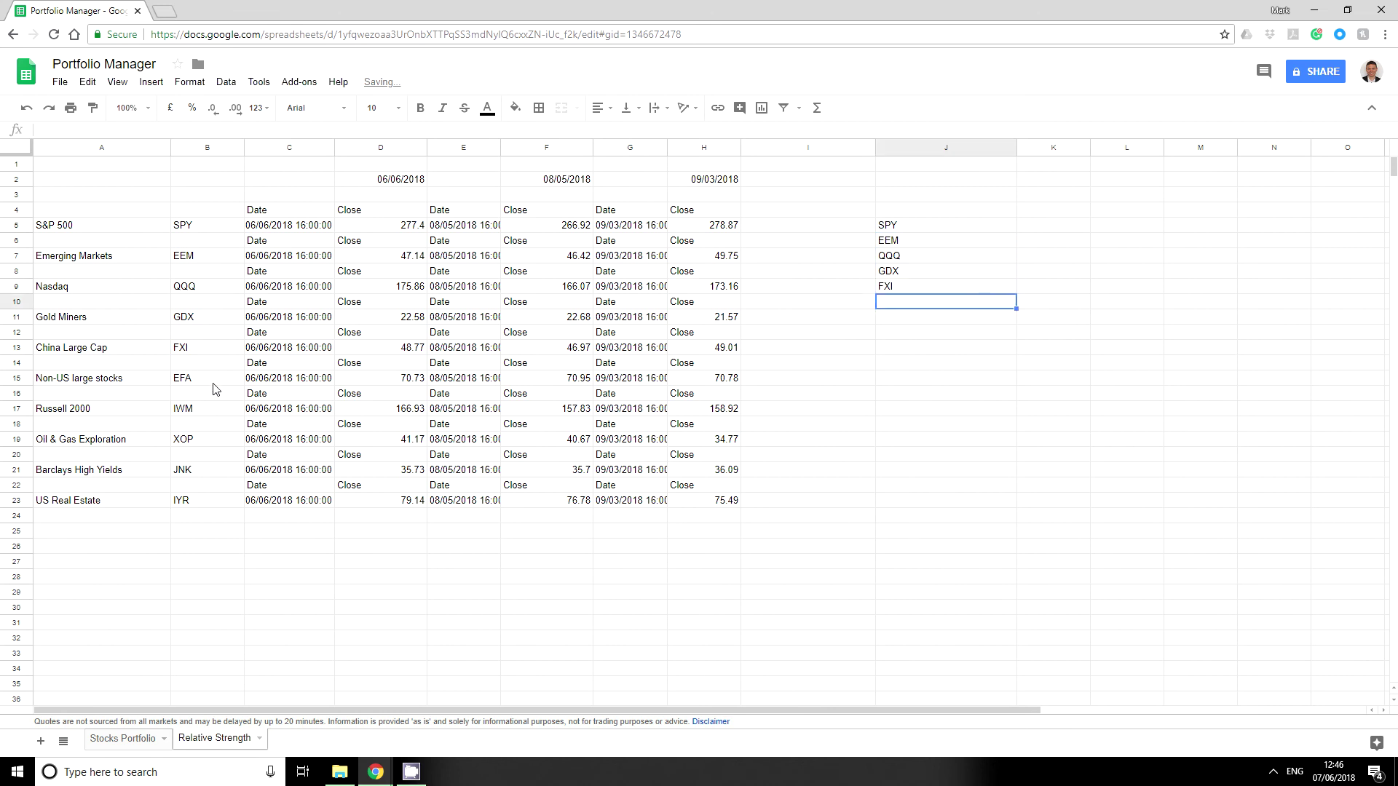
{"action": "type", "text": "="}
{"action": "left_click", "coordinate": [210, 382]}
{"action": "key", "text": "Return"}
{"action": "type", "text": "="}
{"action": "left_click", "coordinate": [213, 411]}
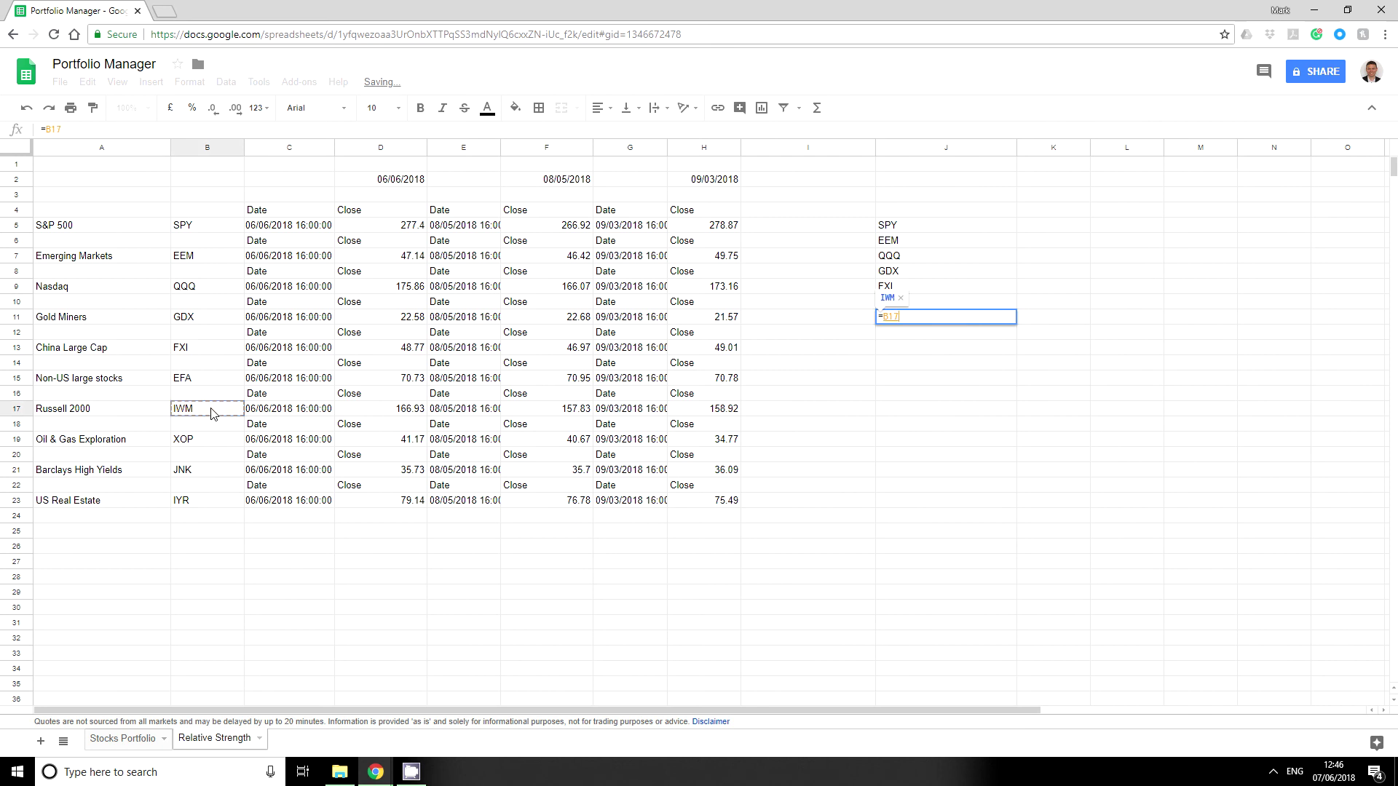
{"action": "key", "text": "Return"}
{"action": "type", "text": "="}
{"action": "left_click", "coordinate": [222, 440]}
{"action": "key", "text": "Return"}
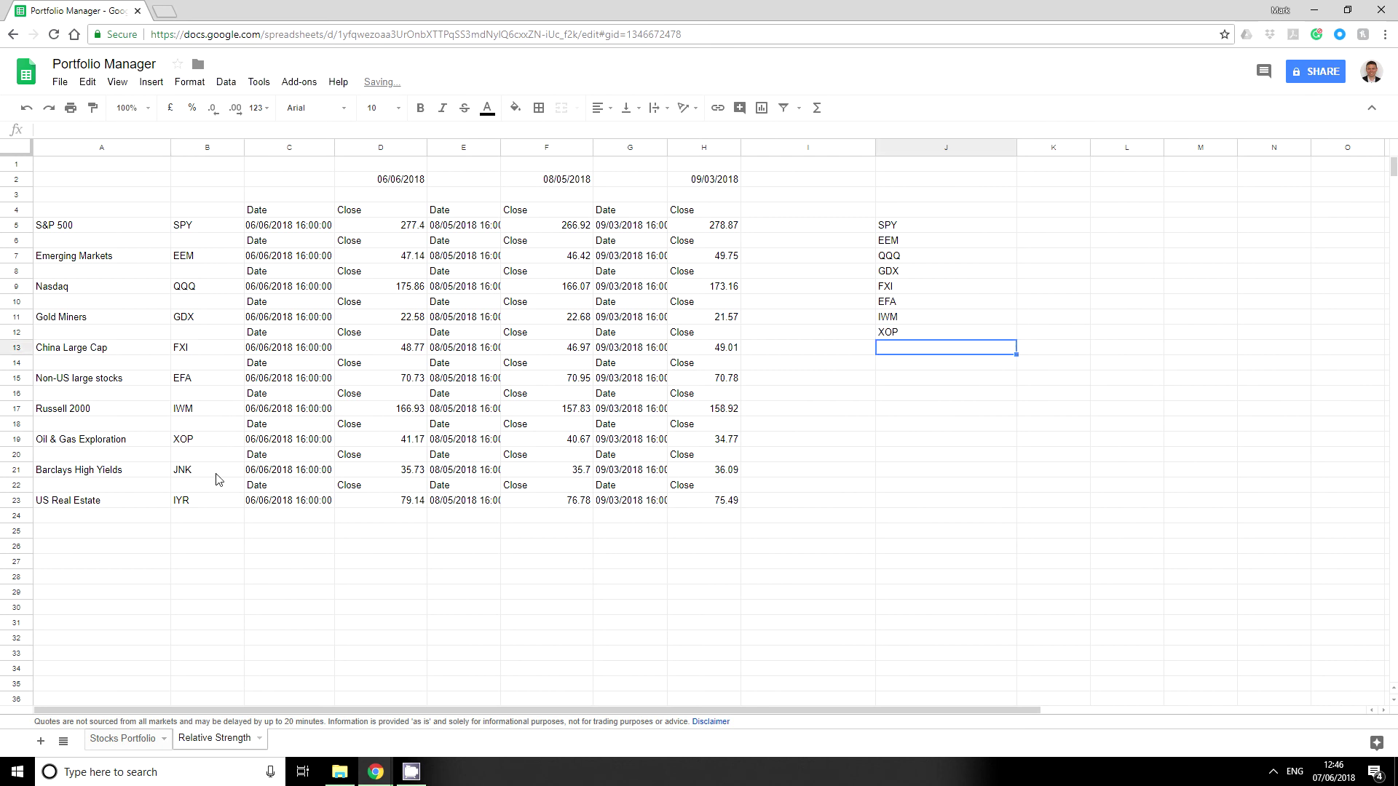
{"action": "type", "text": "="}
{"action": "left_click", "coordinate": [211, 475]}
{"action": "key", "text": "Return"}
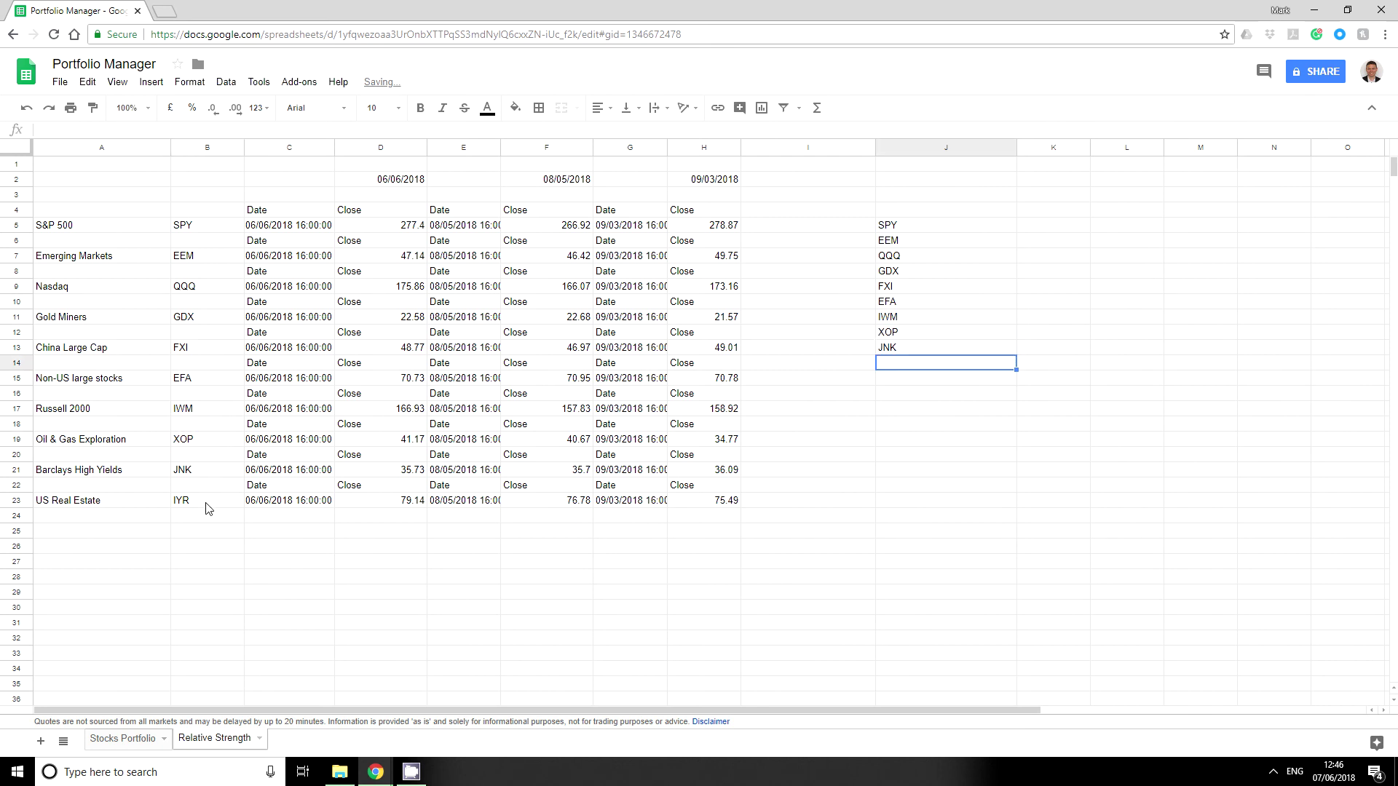
{"action": "type", "text": "="}
{"action": "left_click", "coordinate": [203, 503]}
{"action": "key", "text": "Return"}
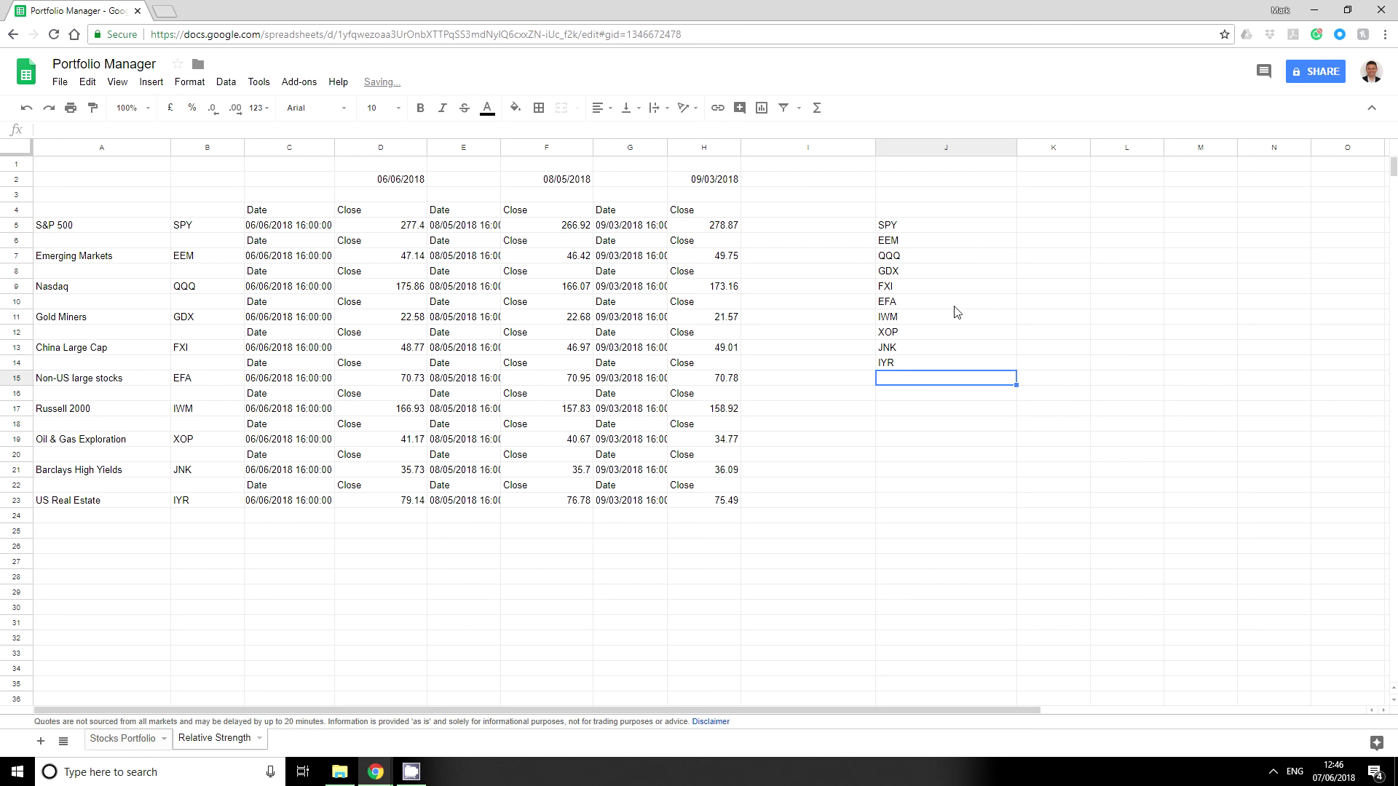
Fill the ticker formulas in J5:J14 right to column O and narrow columns I and J
{"action": "left_click_drag", "start_coordinate": [908, 228], "coordinate": [968, 365]}
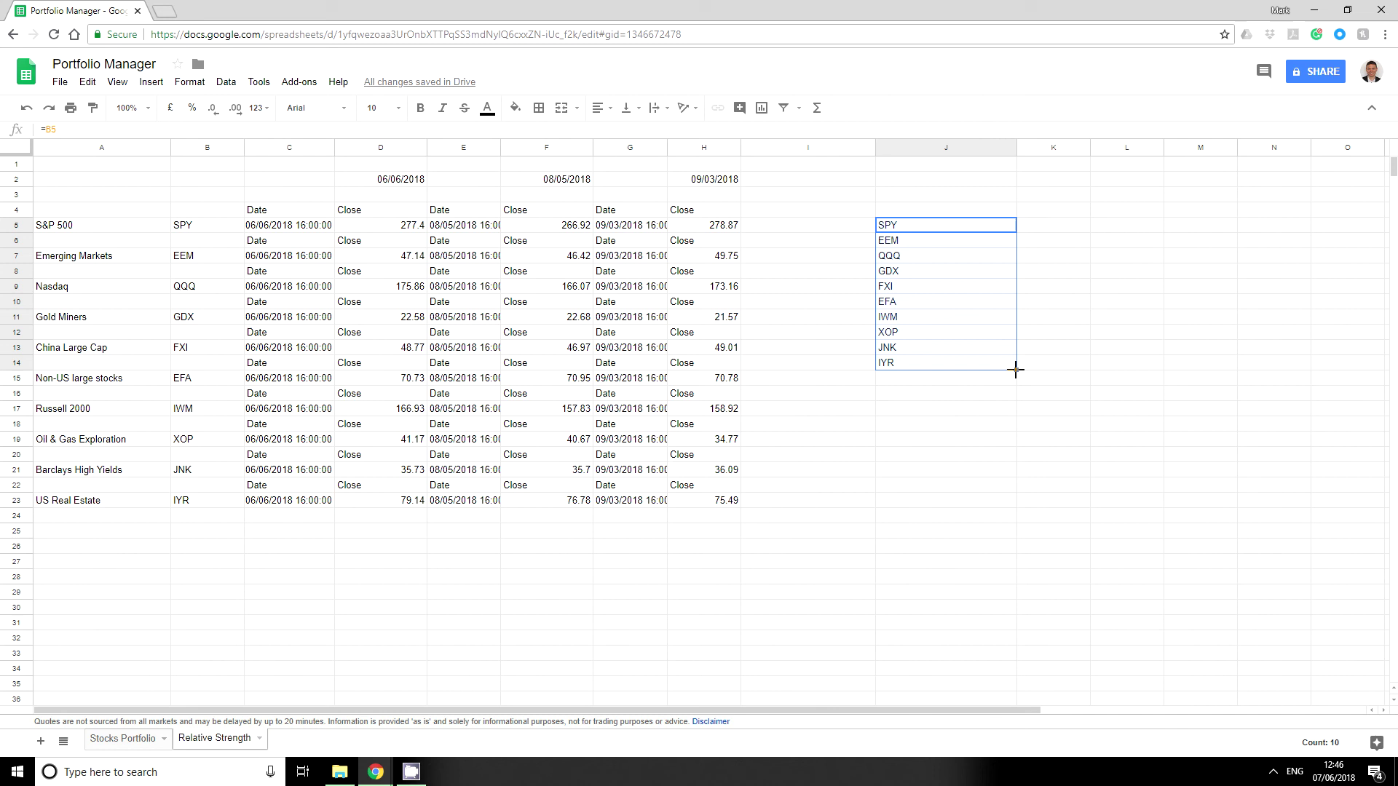
{"action": "left_click_drag", "start_coordinate": [1016, 369], "coordinate": [1342, 390]}
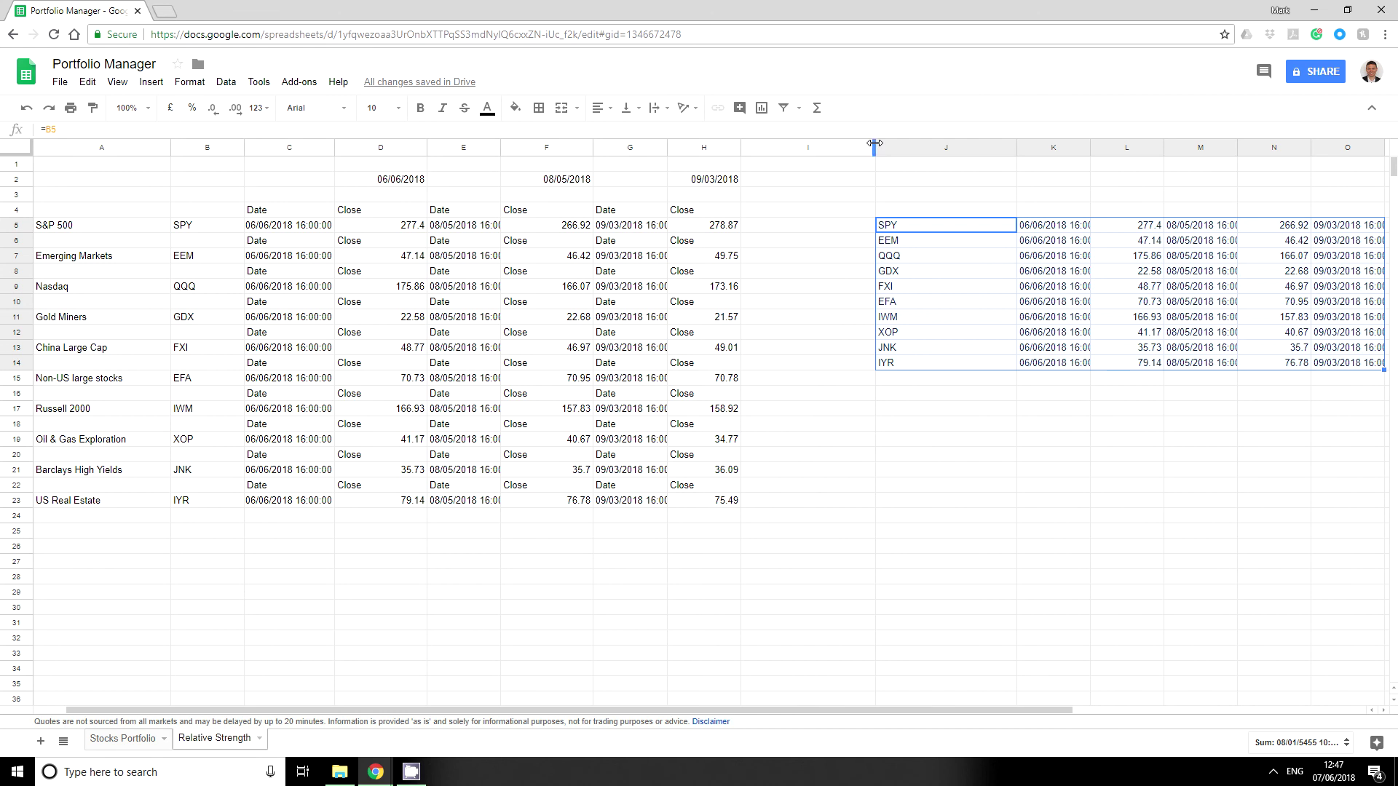
{"action": "left_click_drag", "start_coordinate": [875, 144], "coordinate": [818, 144]}
{"action": "left_click_drag", "start_coordinate": [959, 147], "coordinate": [888, 138]}
Fill the 09/03 dates in O5:O14 right into column P to add the final closes
{"action": "left_click", "coordinate": [1200, 228]}
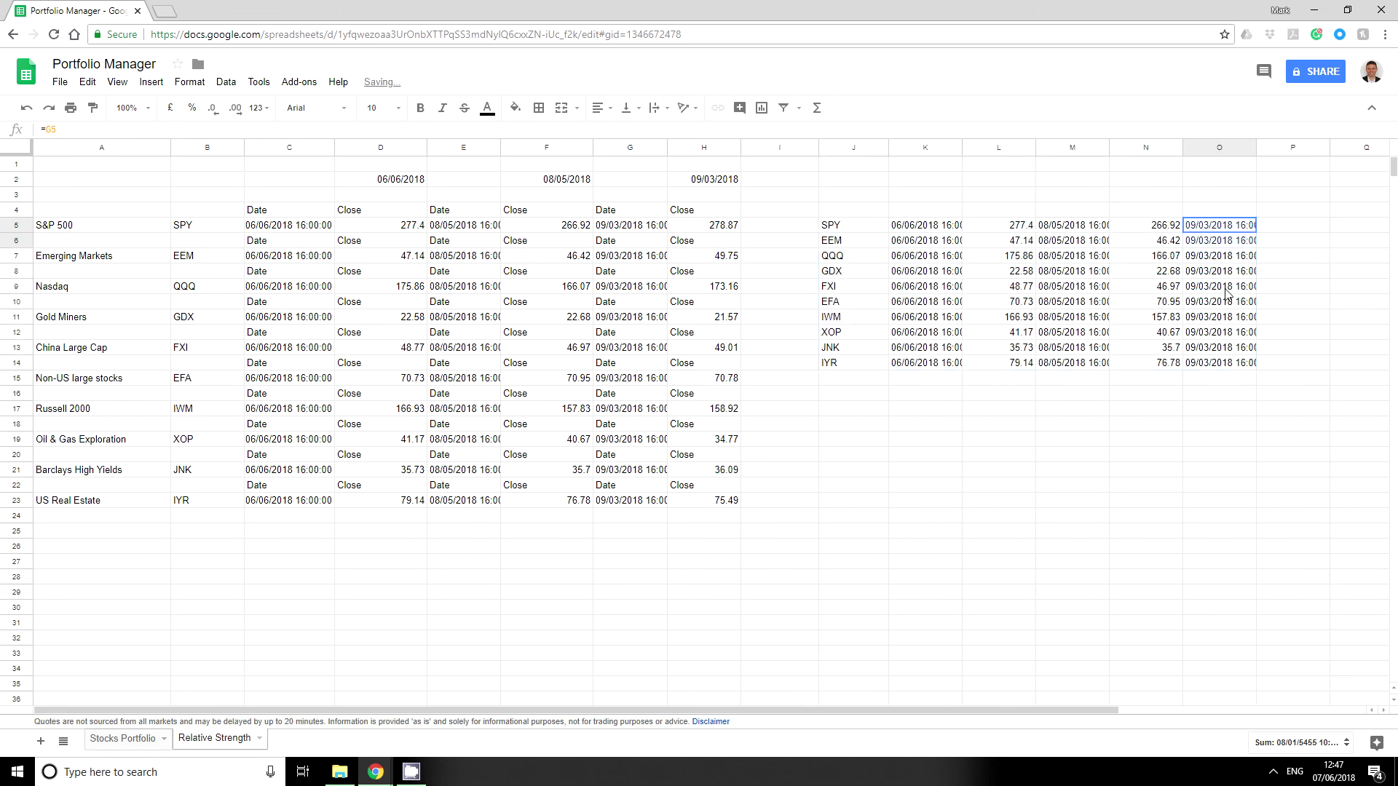
{"action": "left_click", "coordinate": [1238, 365], "text": "shift"}
{"action": "left_click", "coordinate": [1250, 364]}
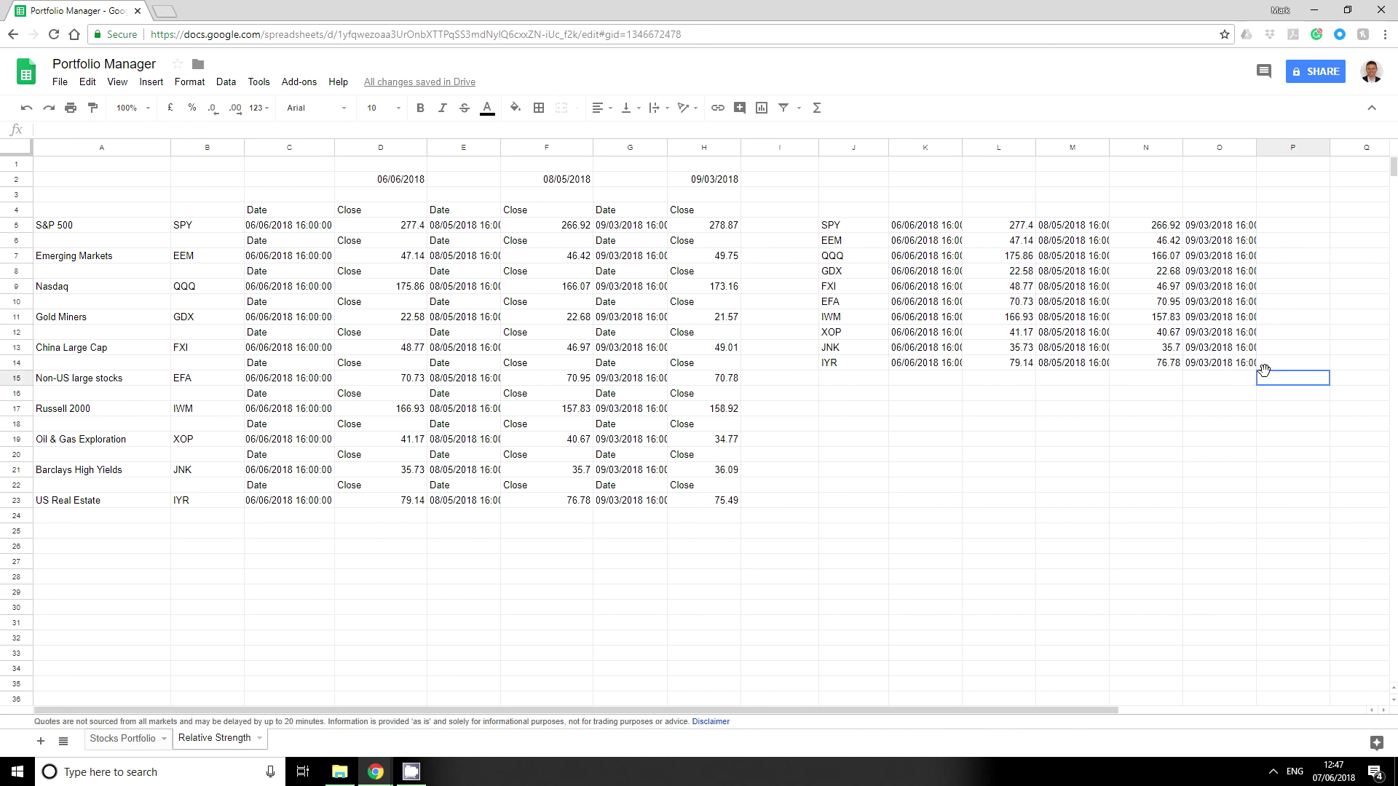
{"action": "key", "text": "shift+Up"}
{"action": "key", "text": "shift+Up"}
{"action": "key", "text": "shift+Up"}
{"action": "key", "text": "shift+Up"}
{"action": "key", "text": "shift+Up"}
{"action": "key", "text": "shift+Up"}
{"action": "key", "text": "shift+Up"}
{"action": "key", "text": "shift+Up"}
{"action": "key", "text": "shift+Up"}
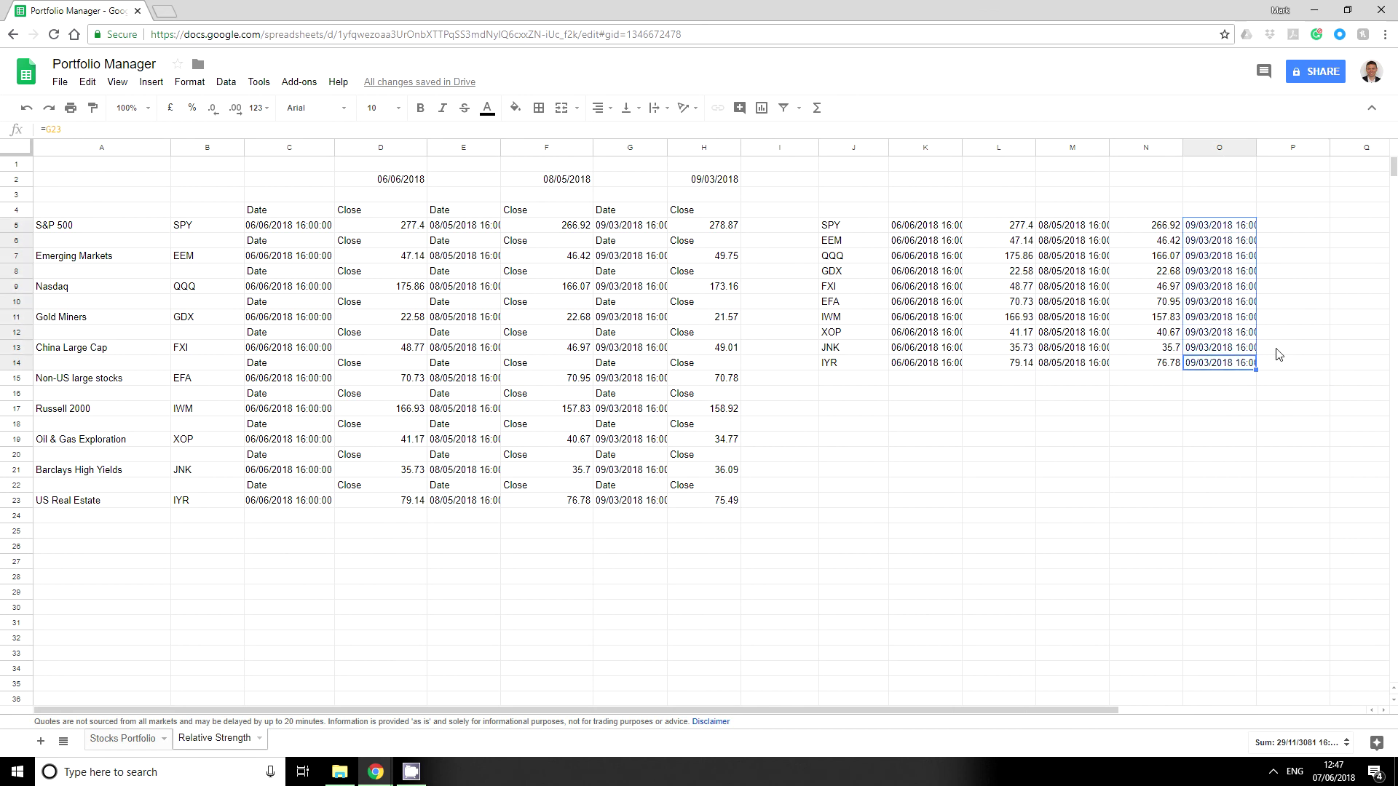
{"action": "left_click_drag", "start_coordinate": [1256, 370], "coordinate": [1296, 362]}
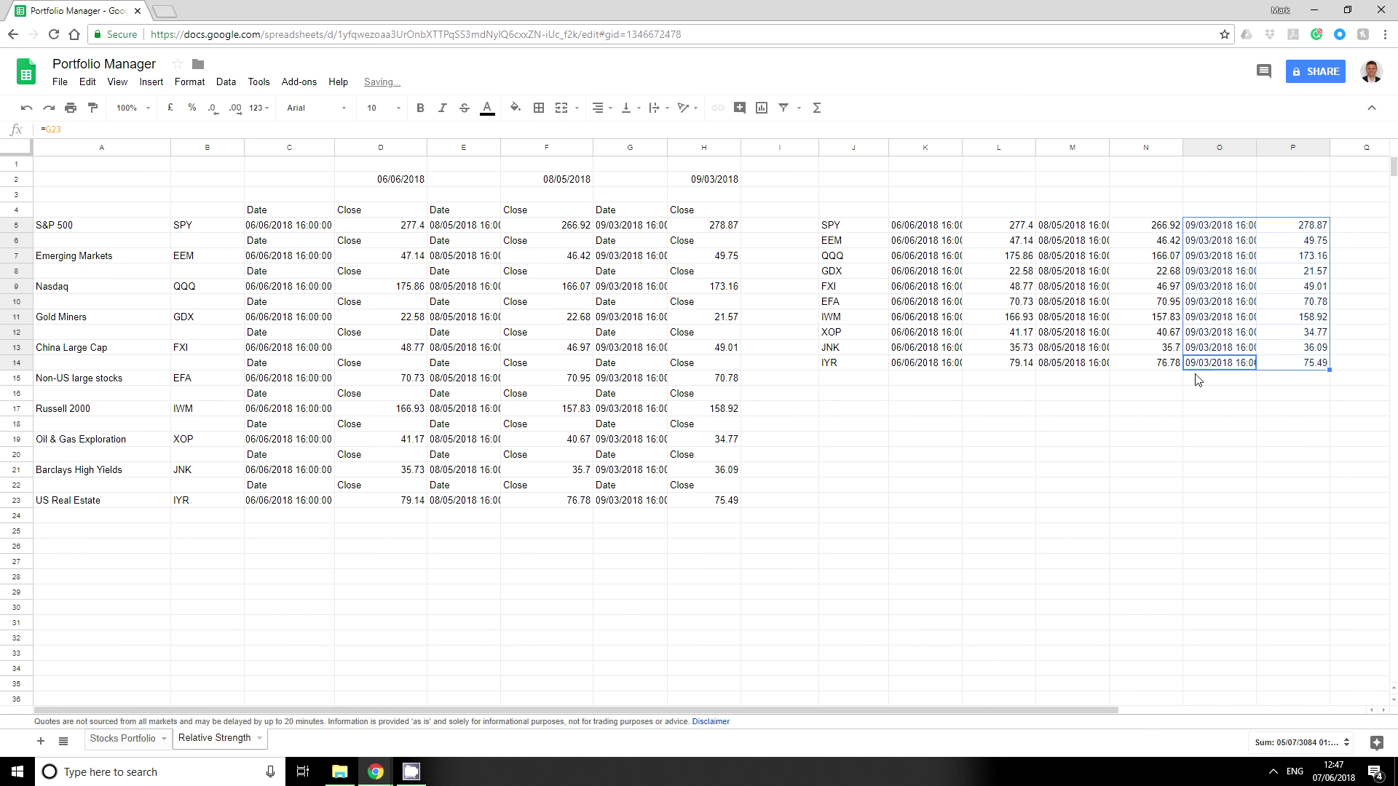
Delete the 06/06, 08/05 and 09/03 date columns from the table
{"action": "left_click", "coordinate": [926, 148]}
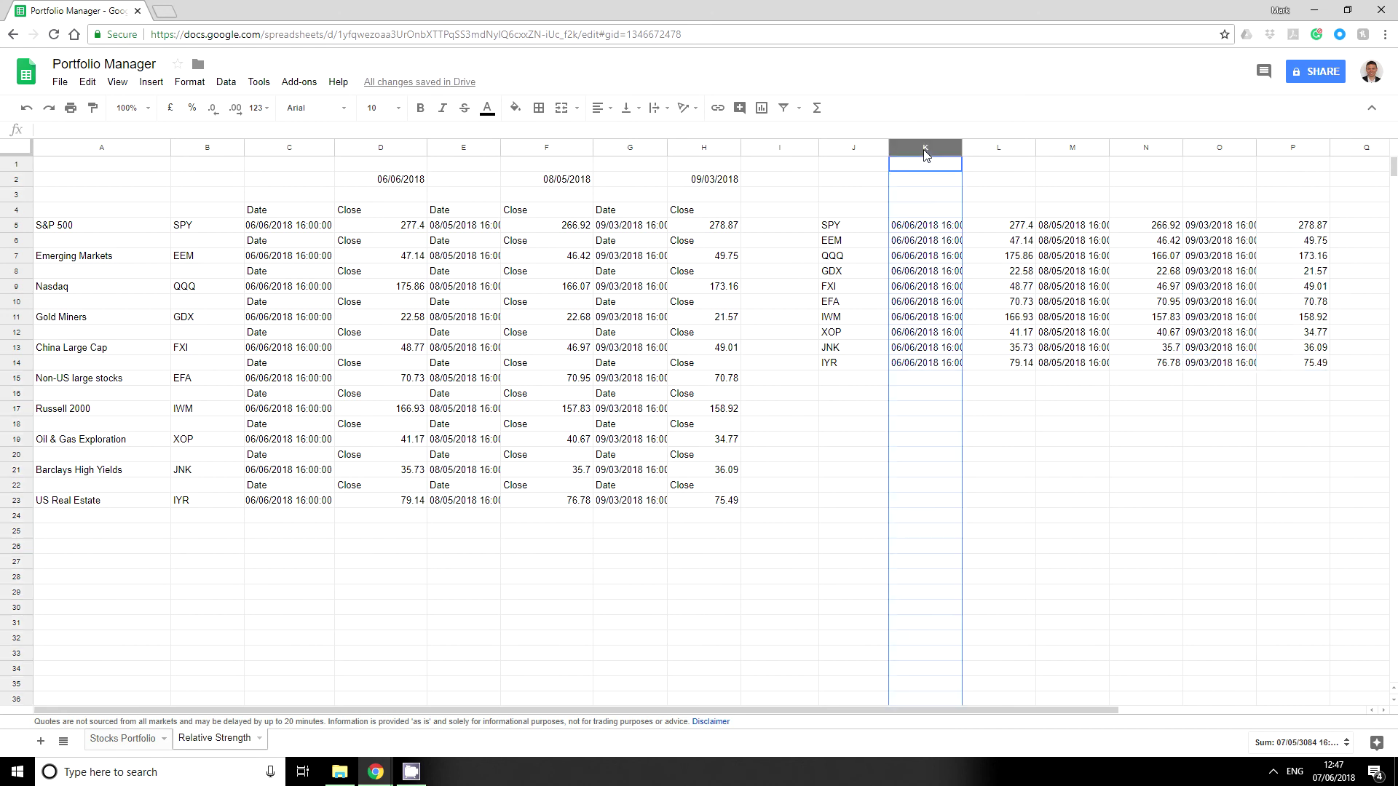
{"action": "right_click", "coordinate": [927, 148]}
{"action": "left_click", "coordinate": [1002, 298]}
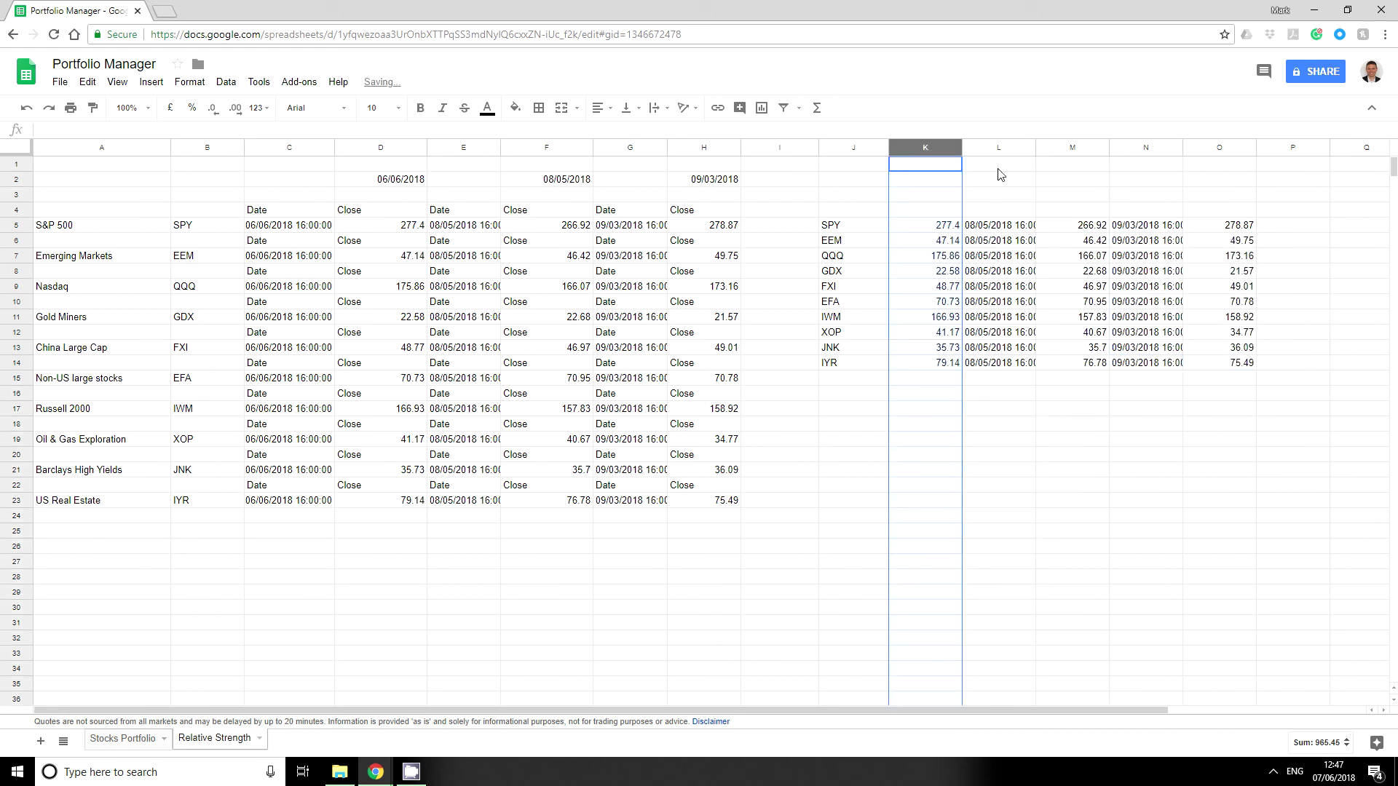
{"action": "left_click", "coordinate": [991, 148]}
{"action": "right_click", "coordinate": [992, 148]}
{"action": "left_click", "coordinate": [1046, 292]}
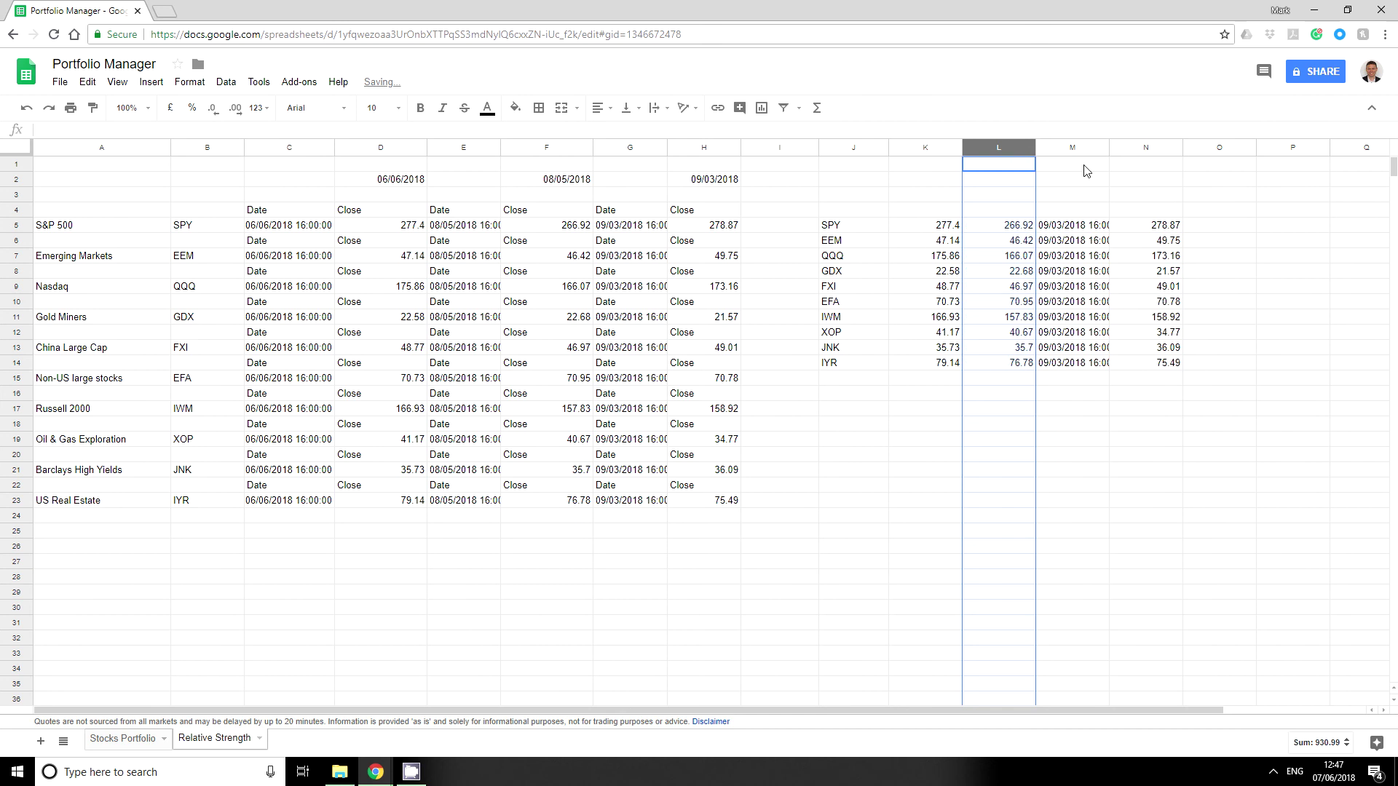
{"action": "right_click", "coordinate": [1073, 149]}
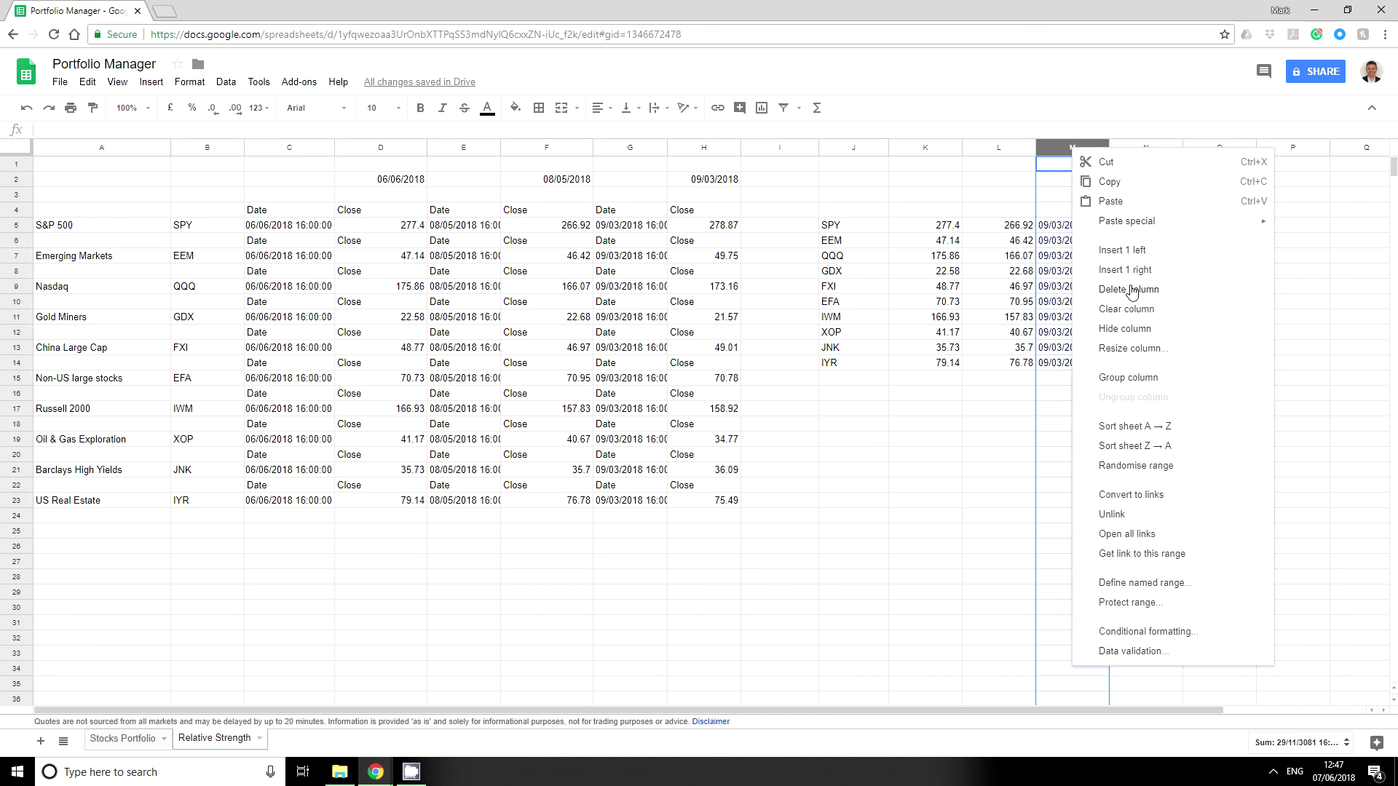
{"action": "left_click", "coordinate": [1135, 290]}
Fill formulas left to add the ETF names, insert a spacer column, and widen column J
{"action": "left_click_drag", "start_coordinate": [850, 228], "coordinate": [782, 348]}
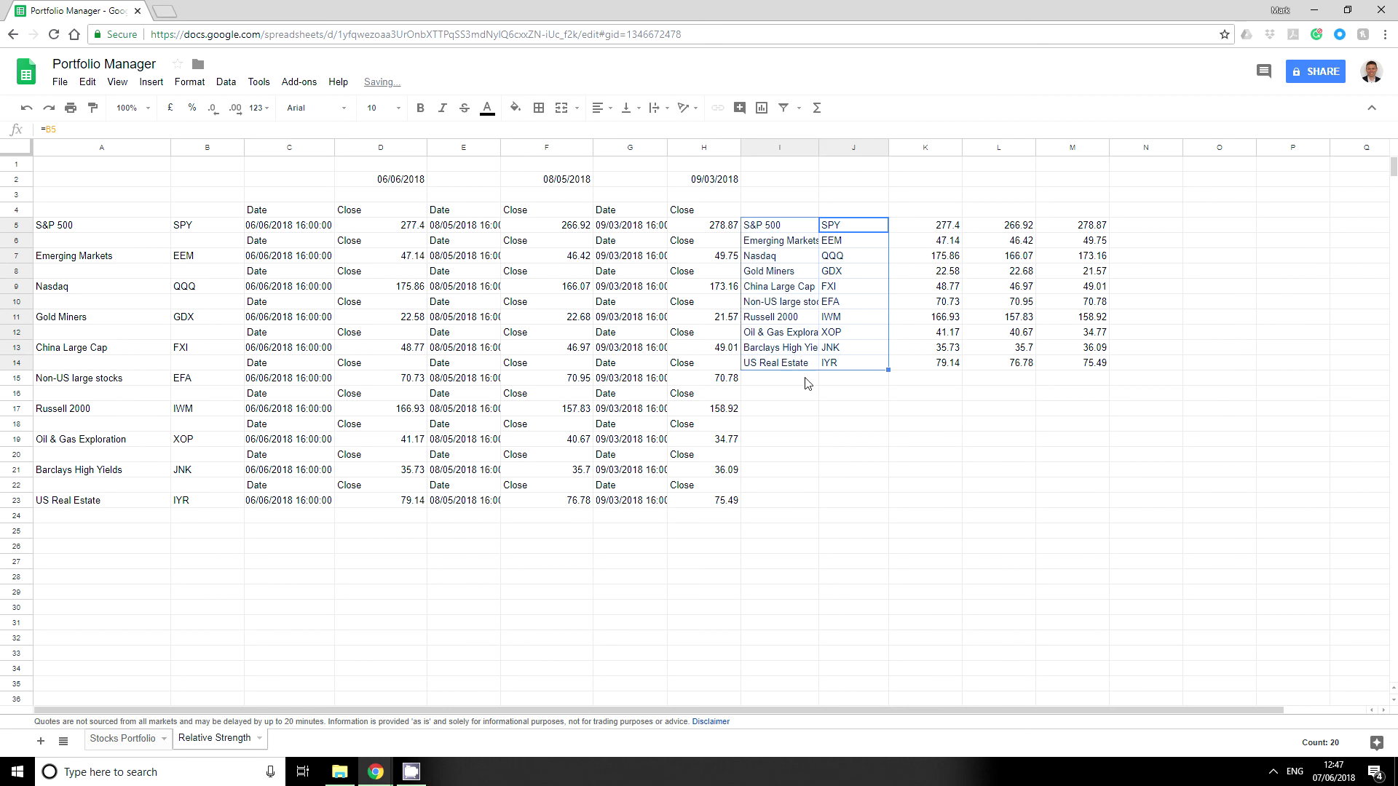
{"action": "right_click", "coordinate": [776, 149]}
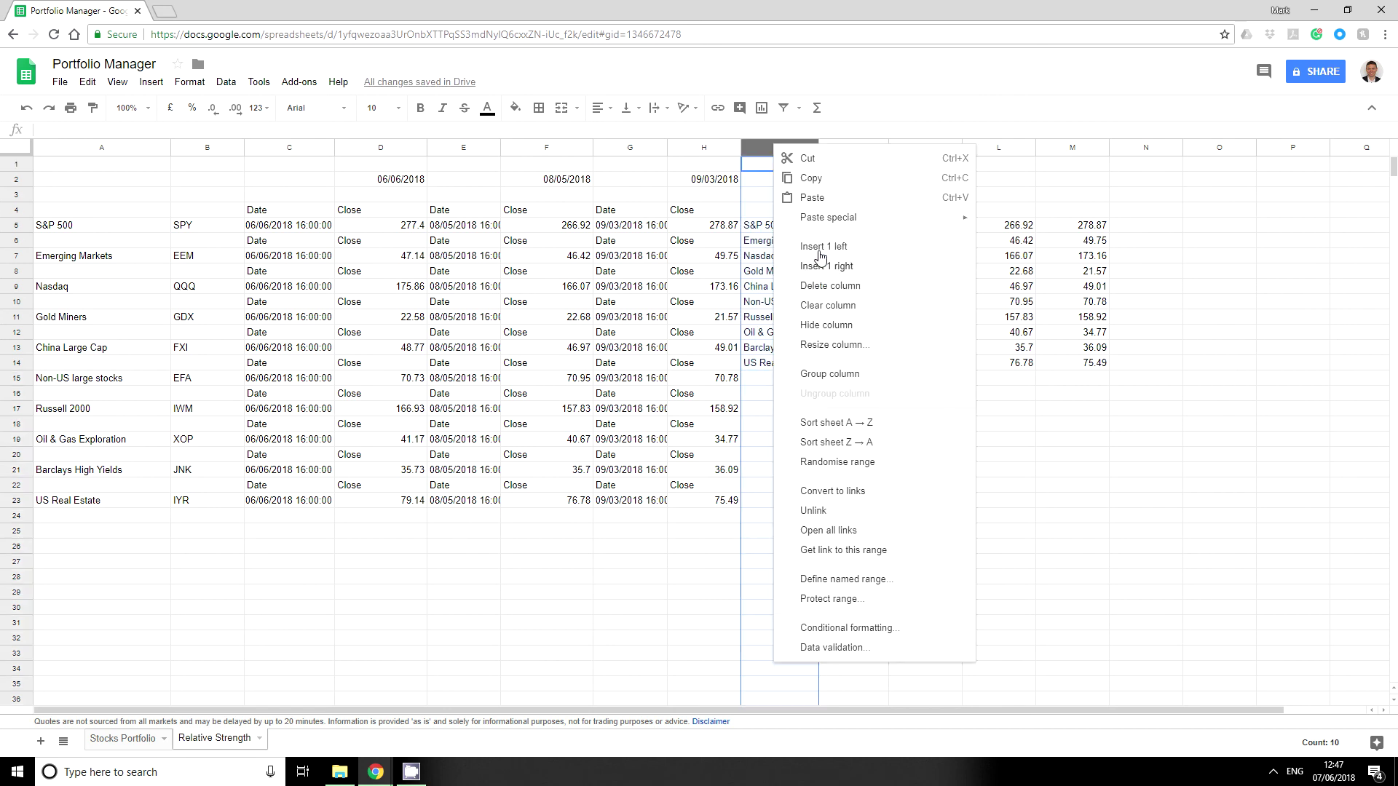
{"action": "left_click", "coordinate": [819, 249]}
{"action": "left_click", "coordinate": [1136, 472]}
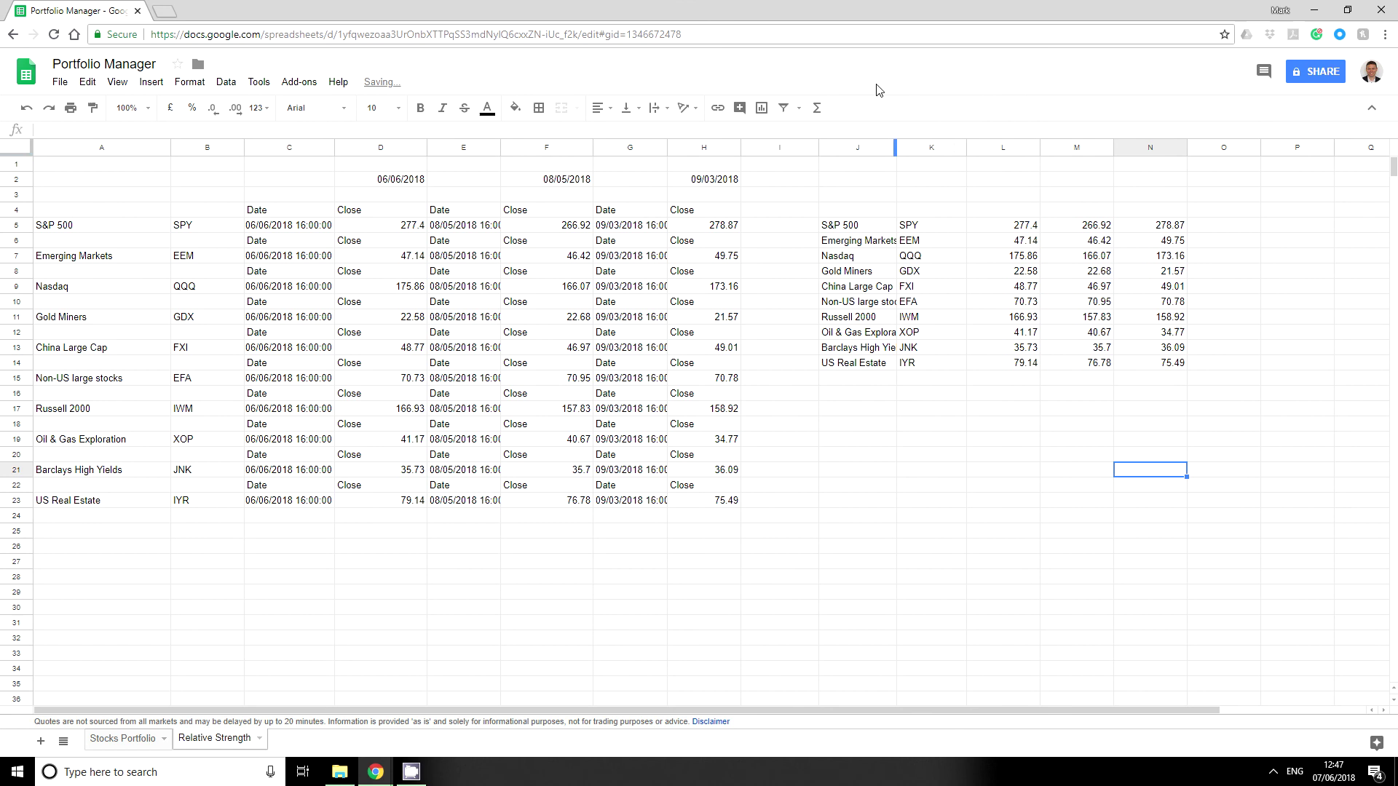
{"action": "left_click_drag", "start_coordinate": [908, 155], "coordinate": [931, 155]}
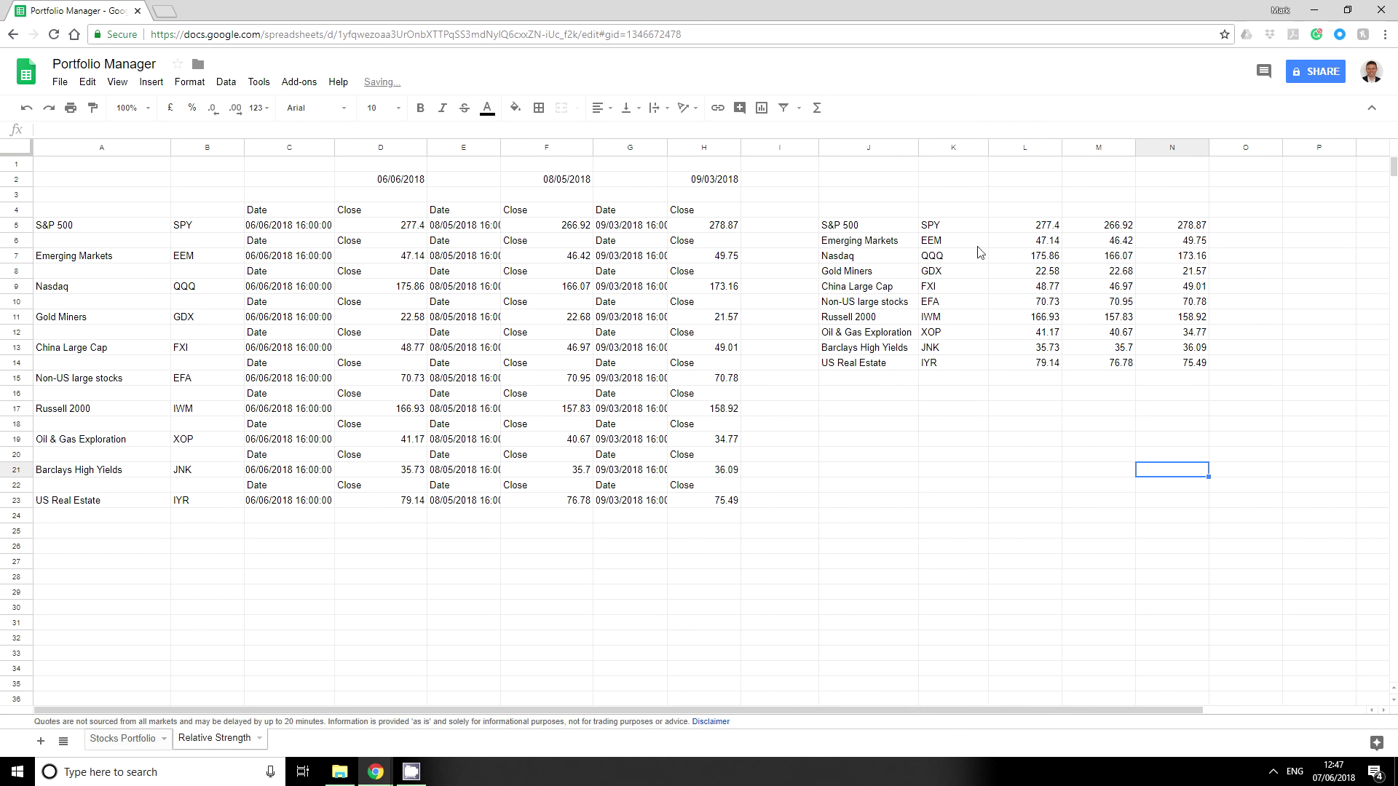
Head L4, M4 and N4 with references to the dates in D2, F2 and H2
{"action": "left_click", "coordinate": [1022, 196]}
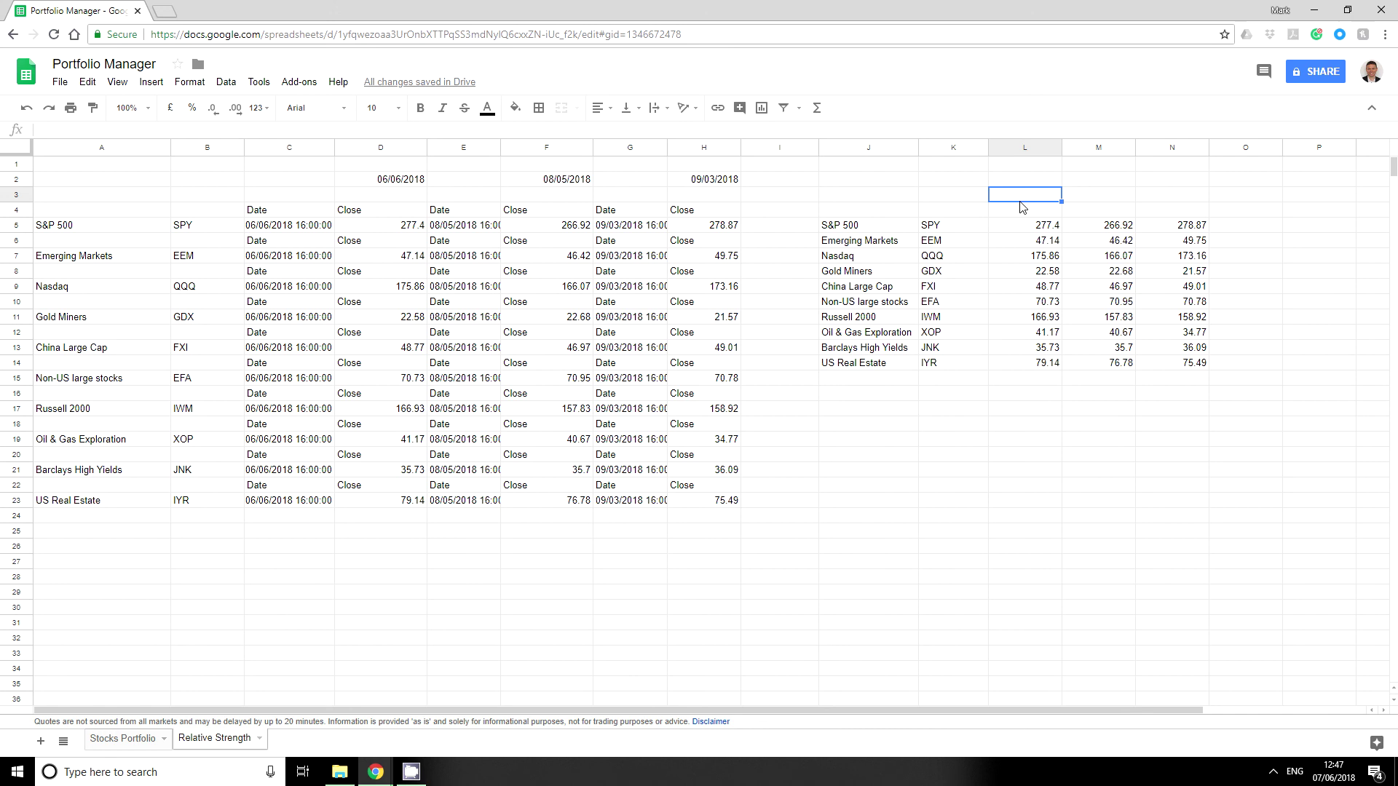
{"action": "left_click", "coordinate": [1022, 209]}
{"action": "type", "text": "="}
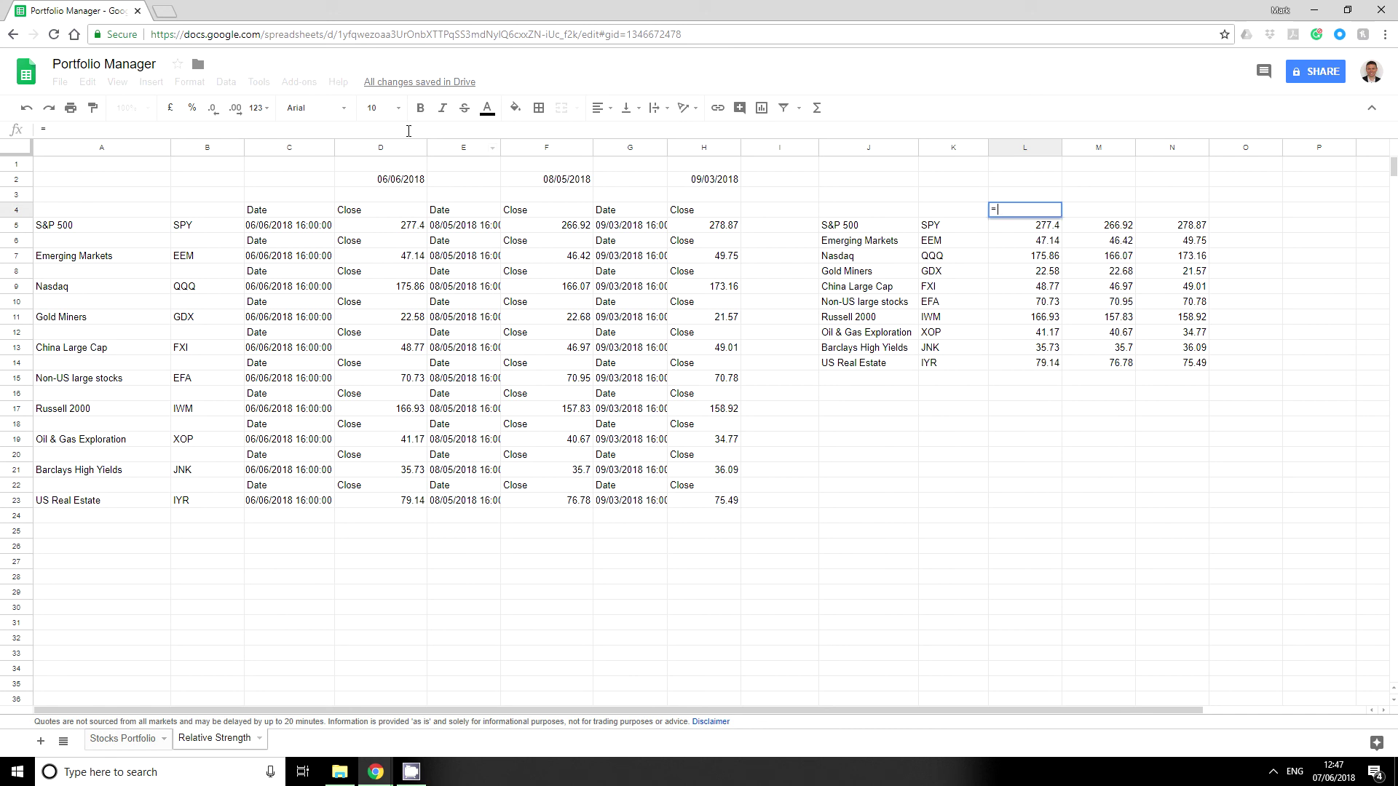
{"action": "left_click", "coordinate": [410, 182]}
{"action": "key", "text": "Return"}
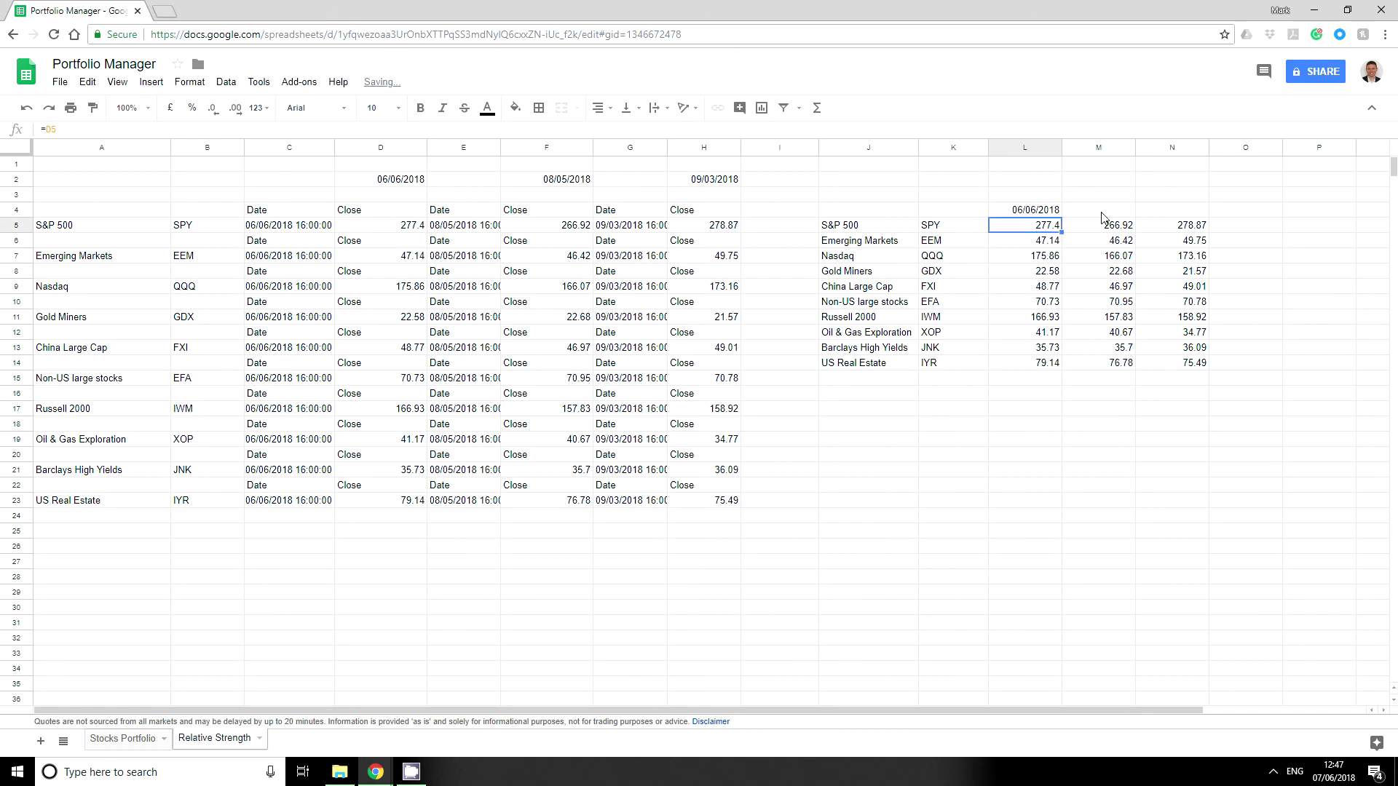
{"action": "left_click", "coordinate": [1099, 211]}
{"action": "type", "text": "="}
{"action": "left_click", "coordinate": [570, 182]}
{"action": "key", "text": "Return"}
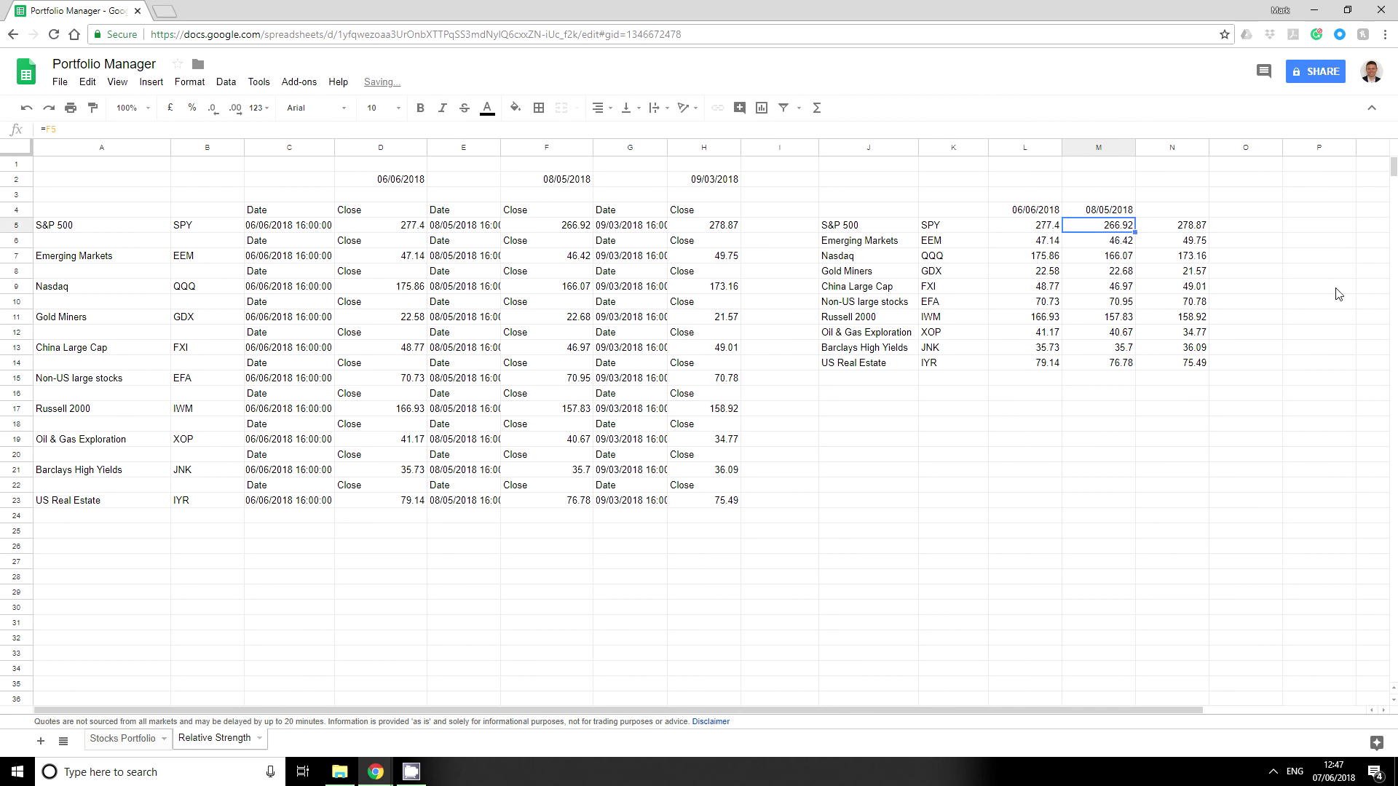
{"action": "left_click", "coordinate": [1174, 211]}
{"action": "type", "text": "="}
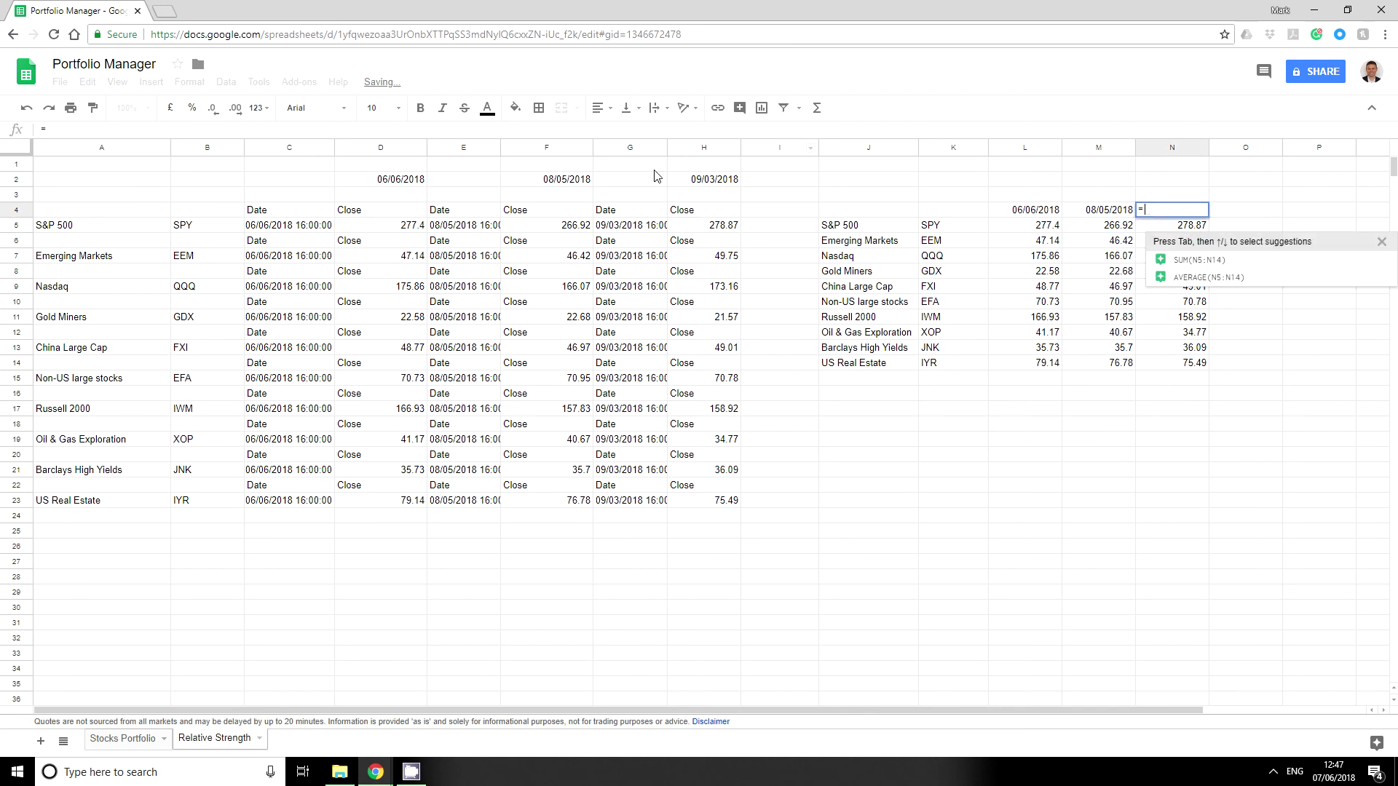
{"action": "left_click", "coordinate": [703, 182]}
{"action": "key", "text": "Return"}
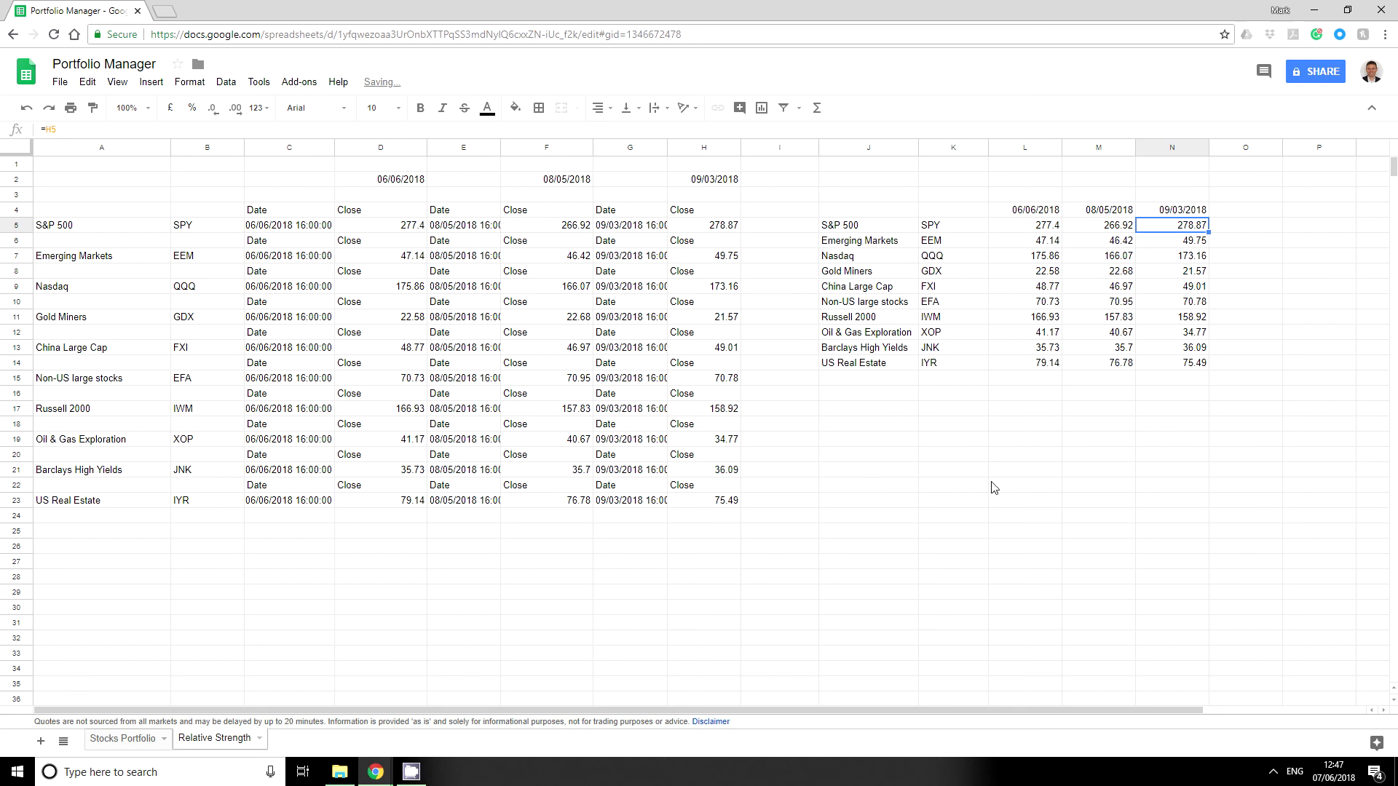
{"action": "left_click", "coordinate": [843, 396]}
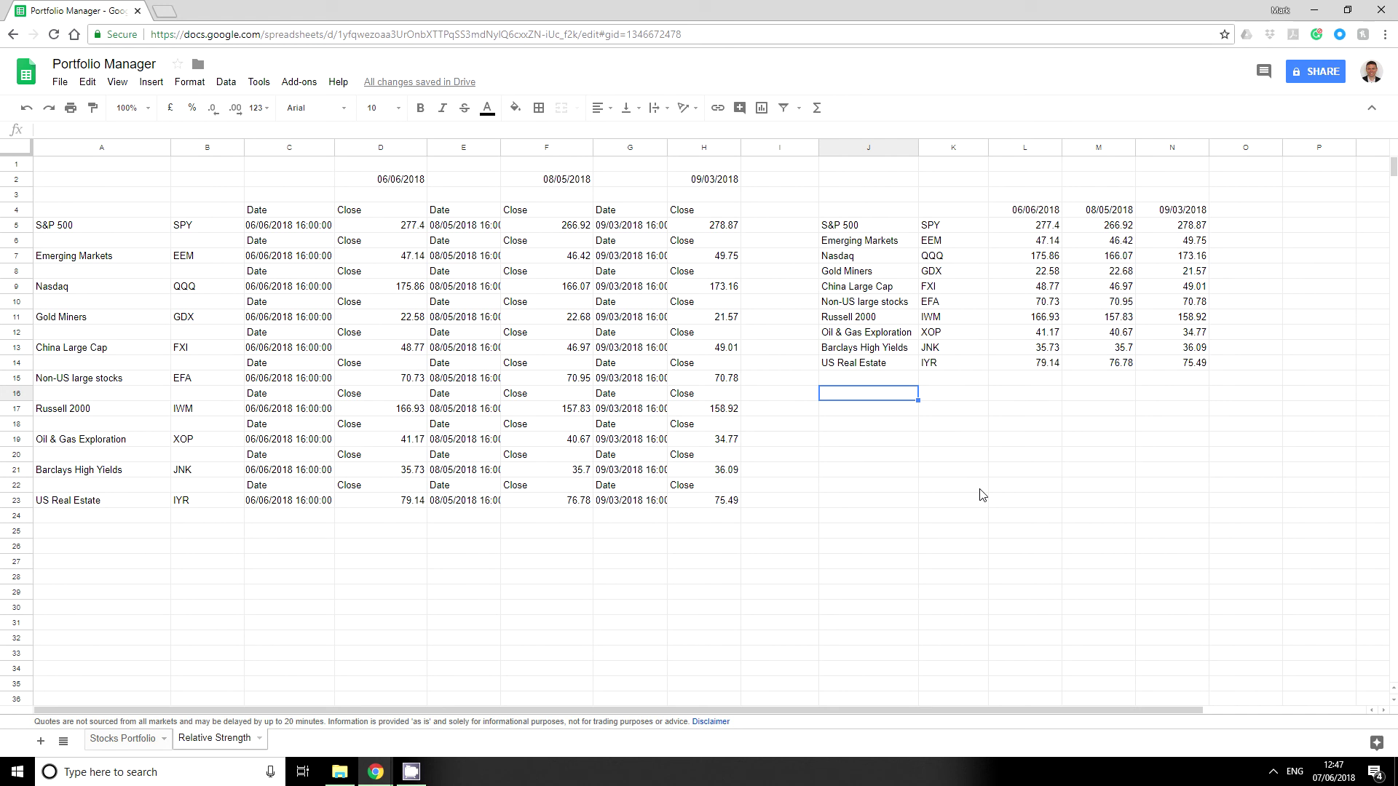
Enter =J5 in J16 and fill it down and right to list the ten names and tickers
{"action": "type", "text": "="}
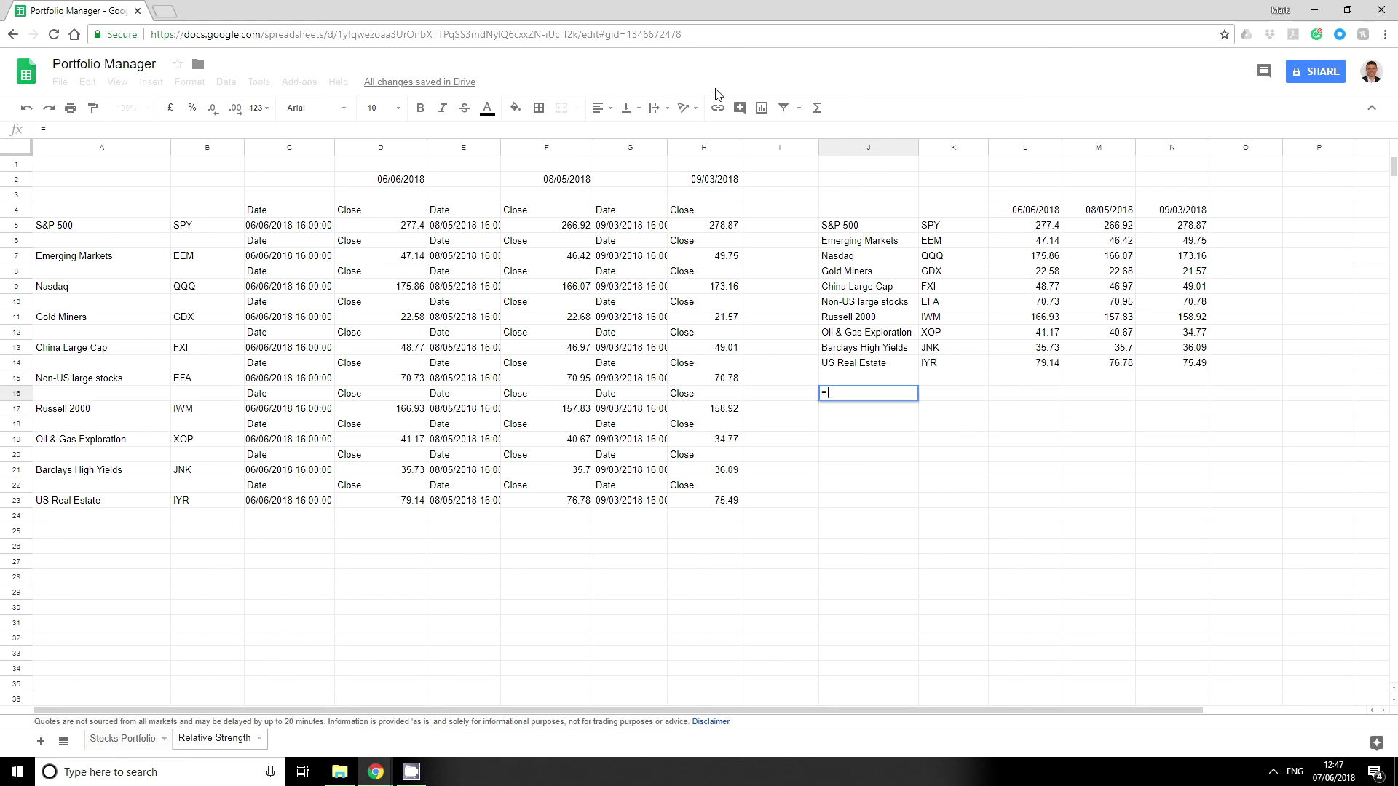
{"action": "left_click", "coordinate": [848, 228]}
{"action": "key", "text": "Return"}
{"action": "key", "text": "Up"}
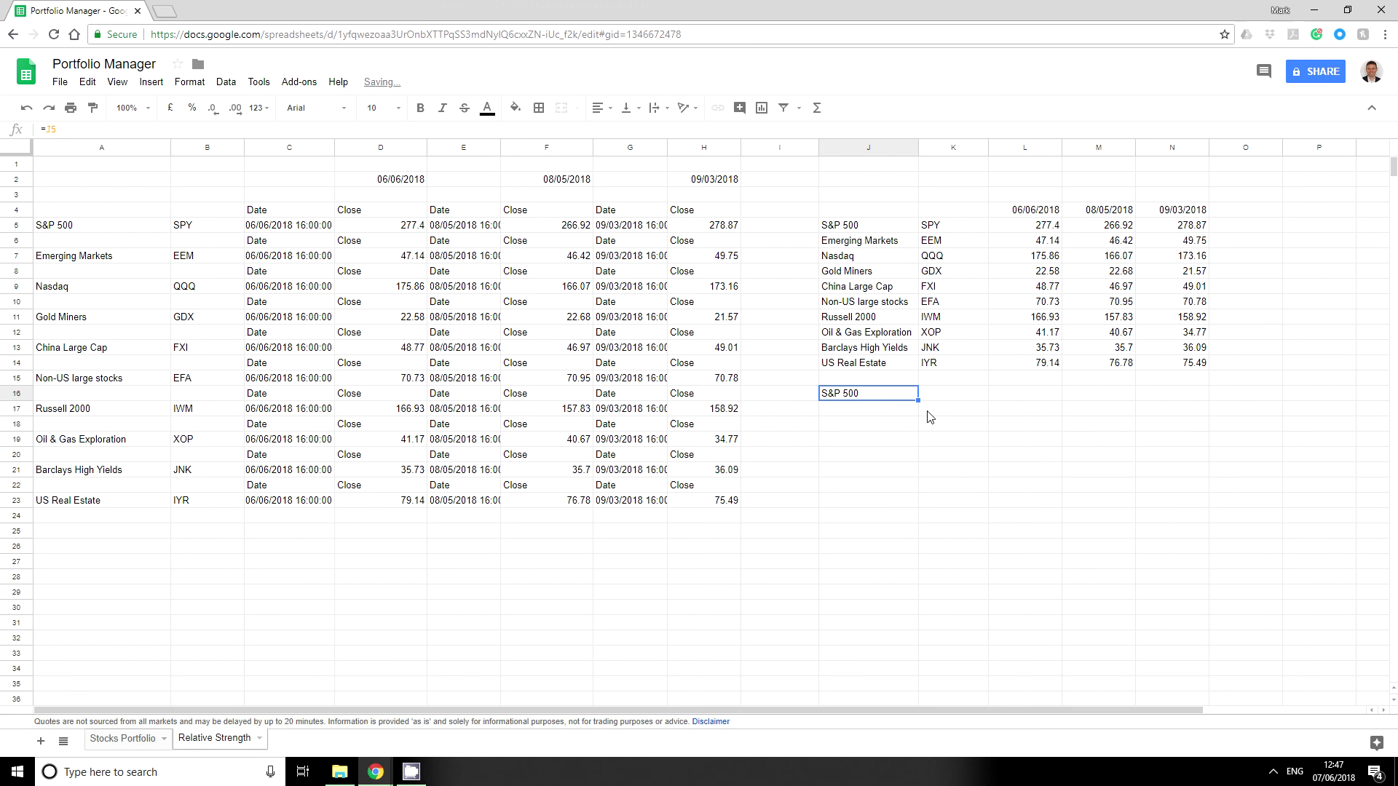
{"action": "left_click_drag", "start_coordinate": [918, 400], "coordinate": [921, 536]}
{"action": "left_click", "coordinate": [890, 523]}
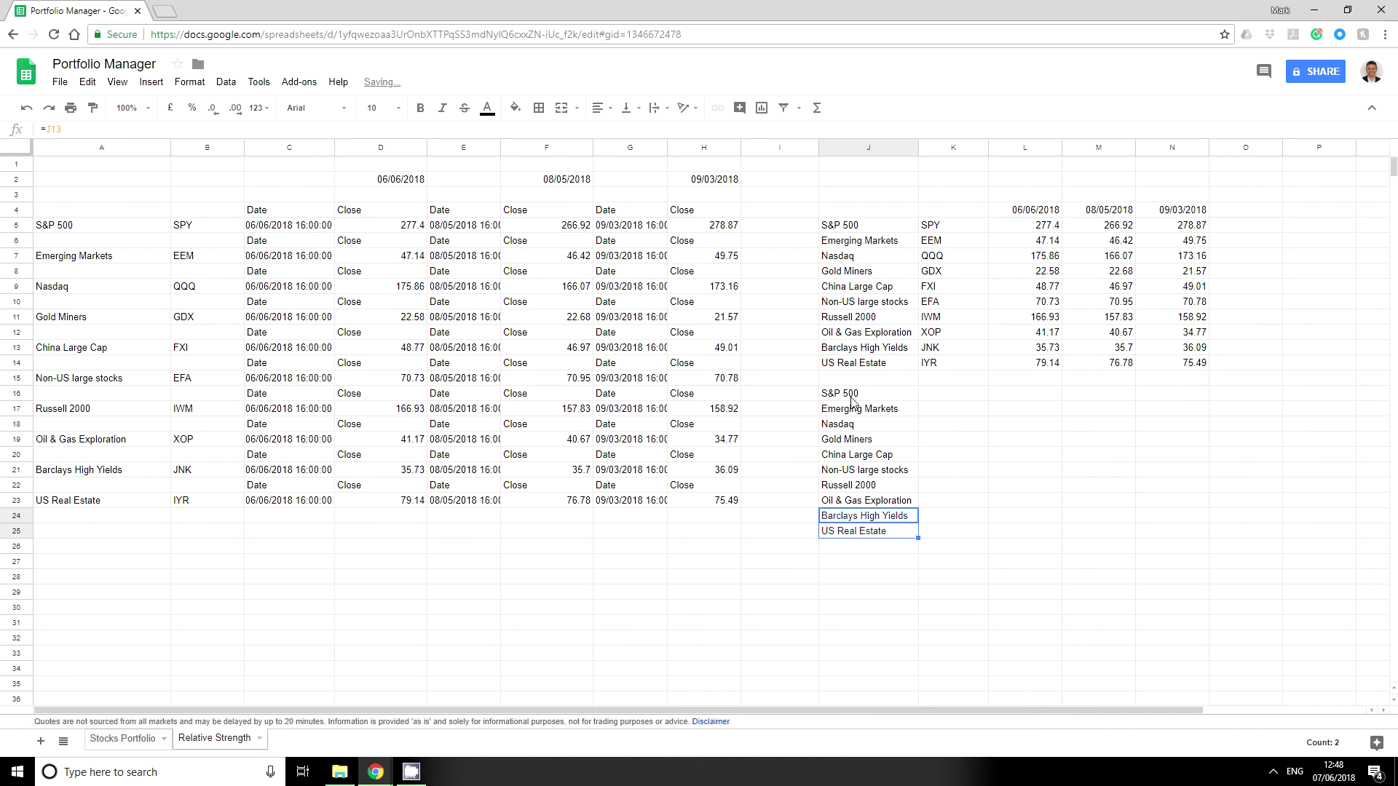
{"action": "left_click_drag", "start_coordinate": [852, 400], "coordinate": [985, 531]}
Enter =(L5-M5)/M5 in L16 and format it as a percent, showing 3.93%
{"action": "left_click", "coordinate": [1017, 394]}
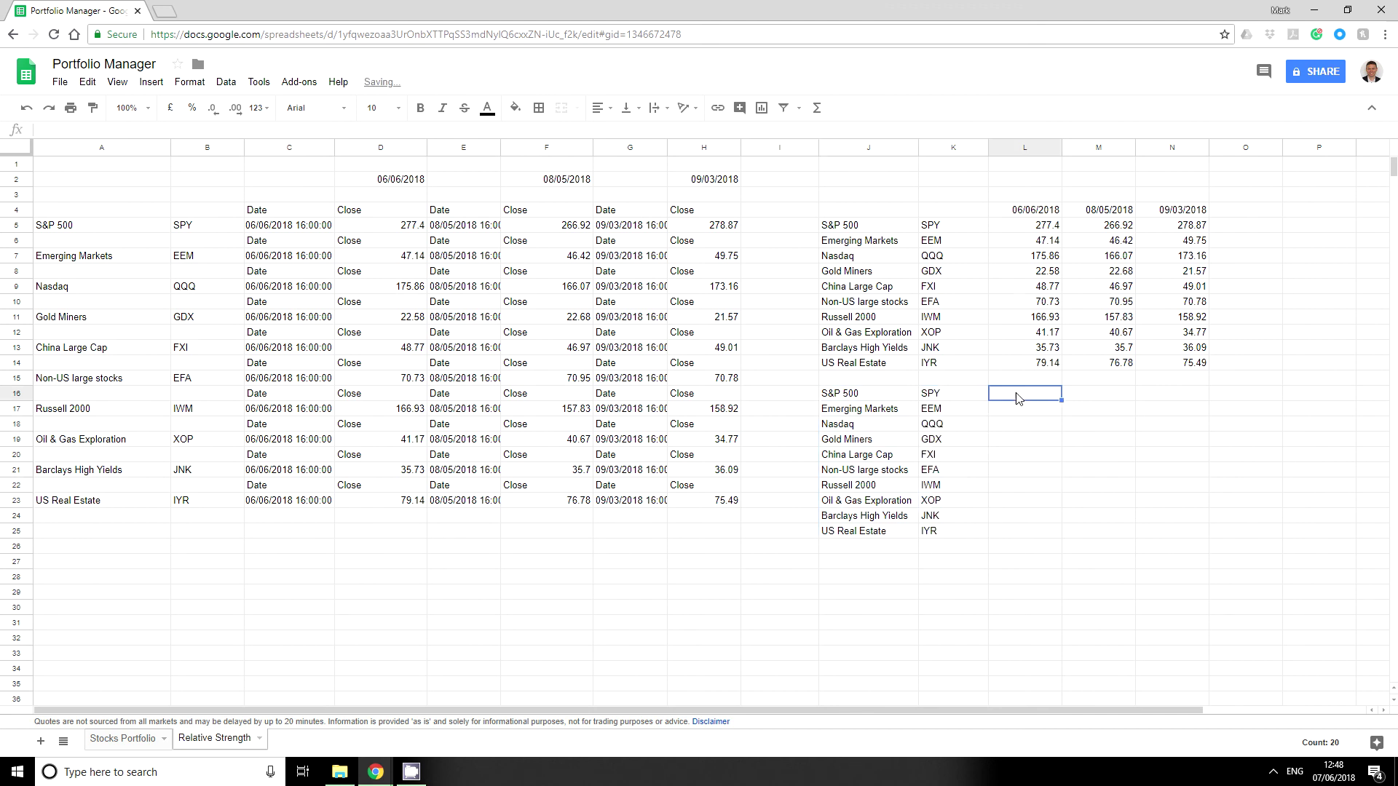
{"action": "type", "text": "="}
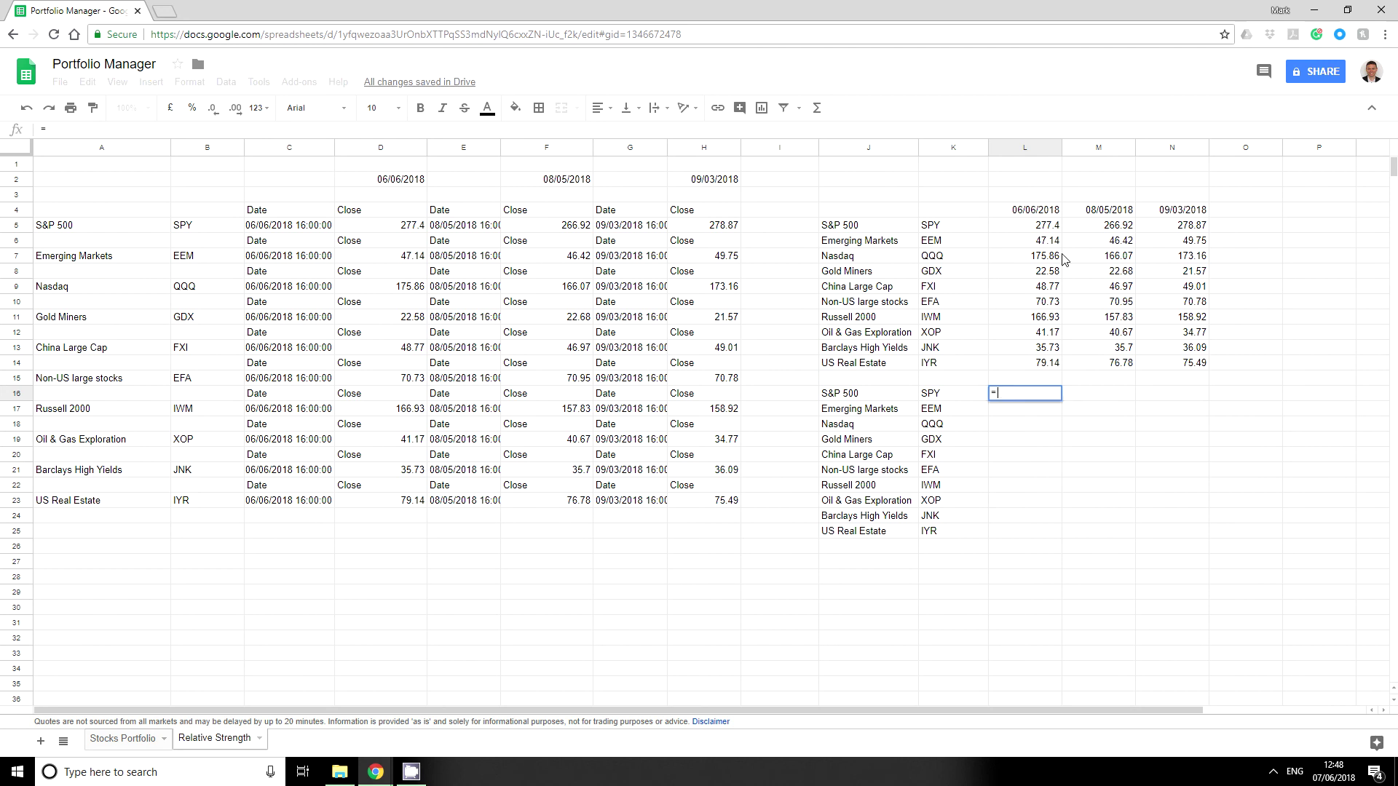
{"action": "left_click", "coordinate": [1037, 227]}
{"action": "type", "text": "-"}
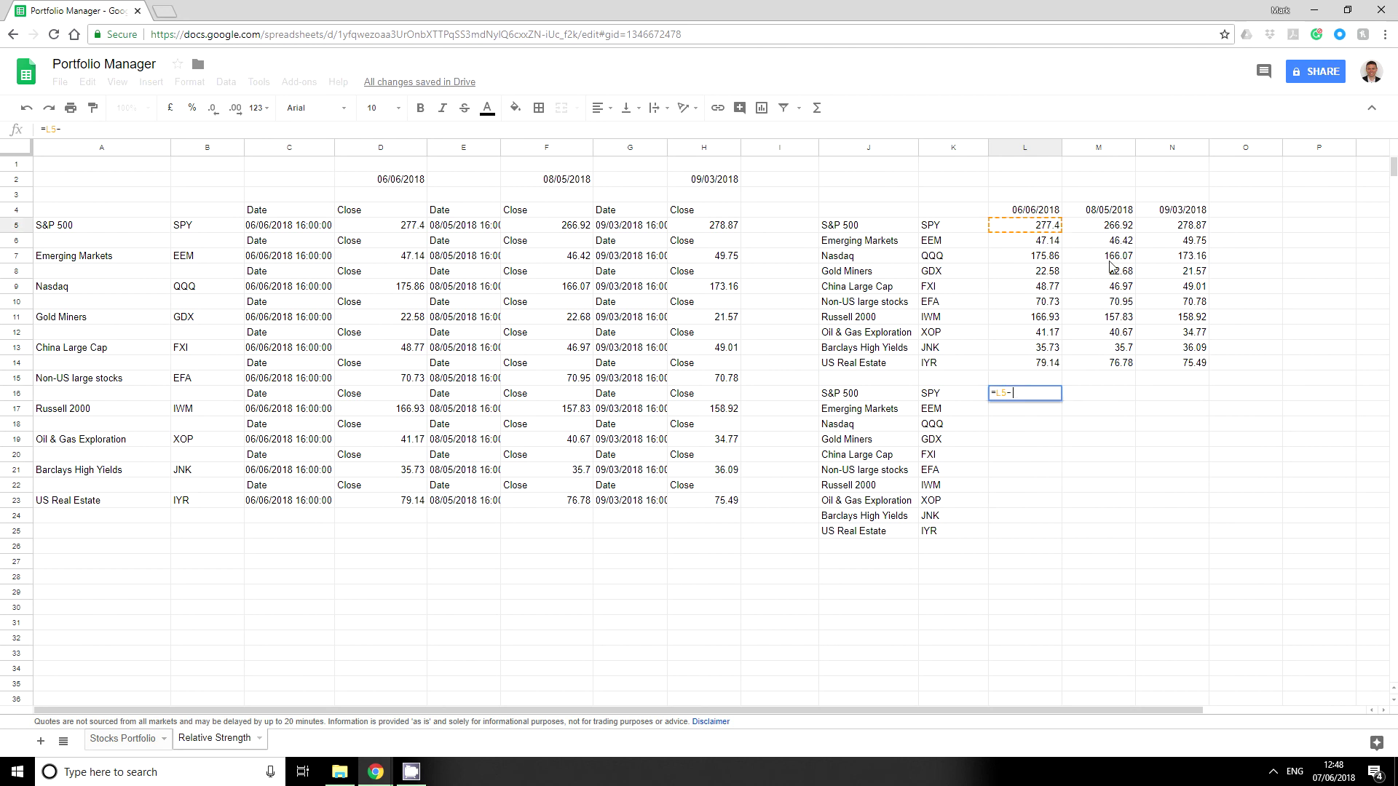
{"action": "left_click", "coordinate": [1113, 228]}
{"action": "type", "text": ")"}
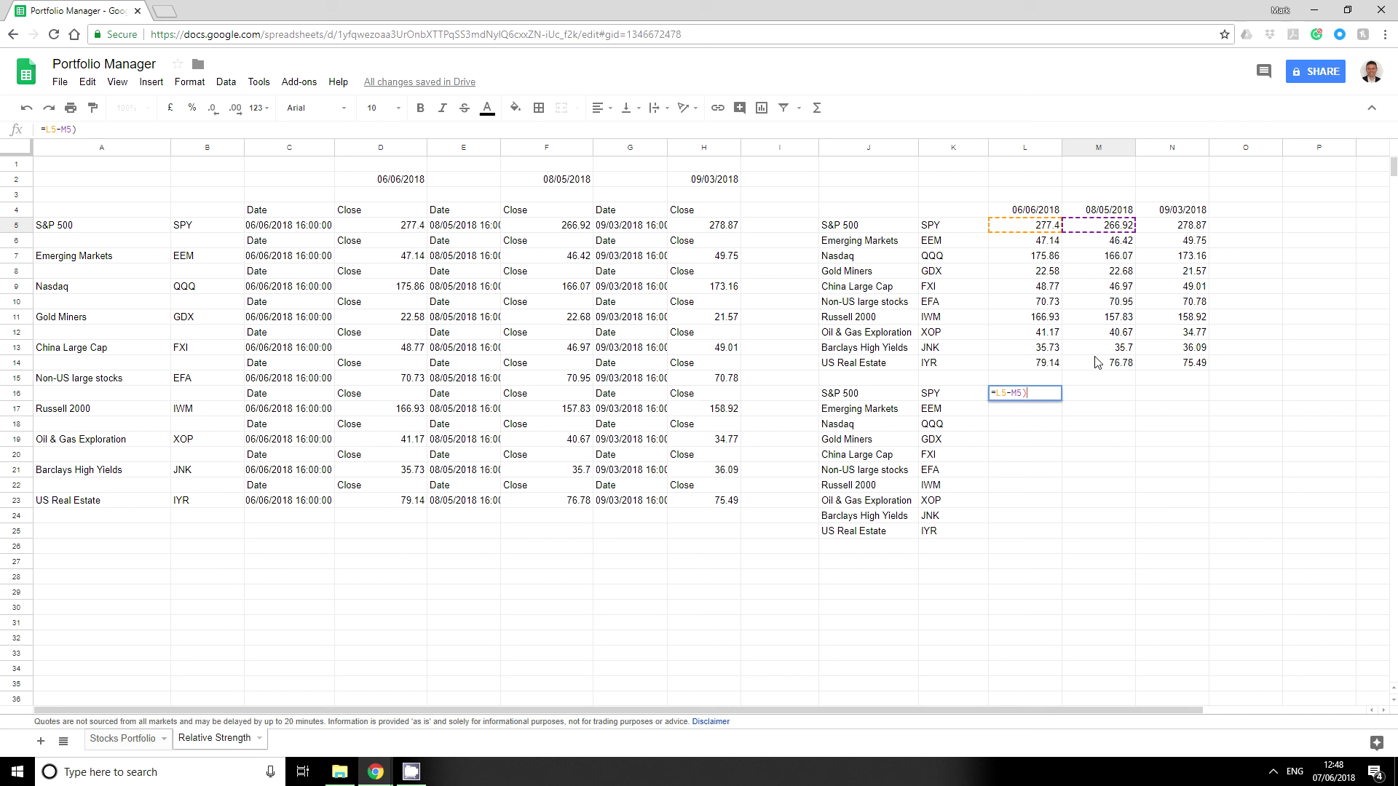
{"action": "left_click", "coordinate": [996, 393]}
{"action": "type", "text": "("}
{"action": "left_click", "coordinate": [1044, 396]}
{"action": "type", "text": "/"}
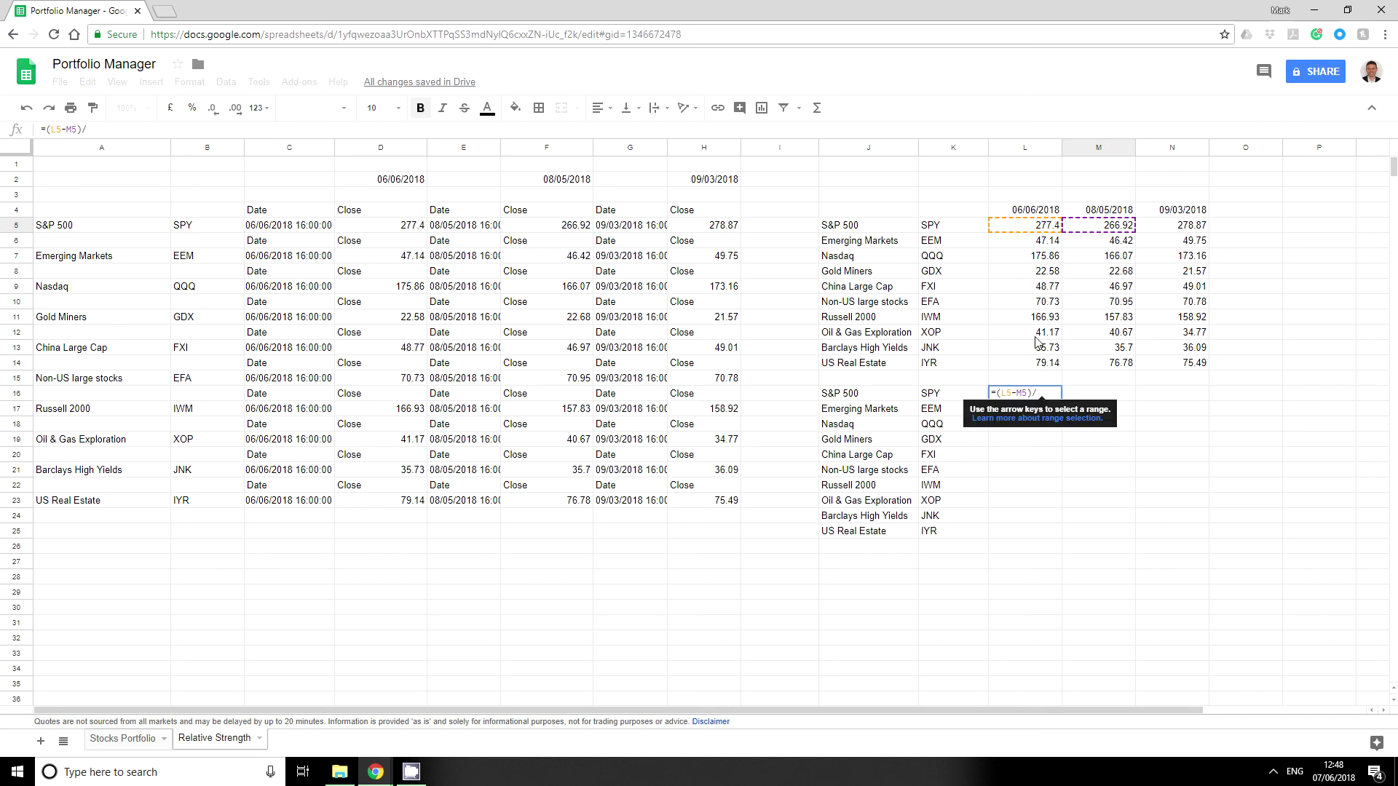
{"action": "left_click", "coordinate": [1112, 227]}
{"action": "key", "text": "Return"}
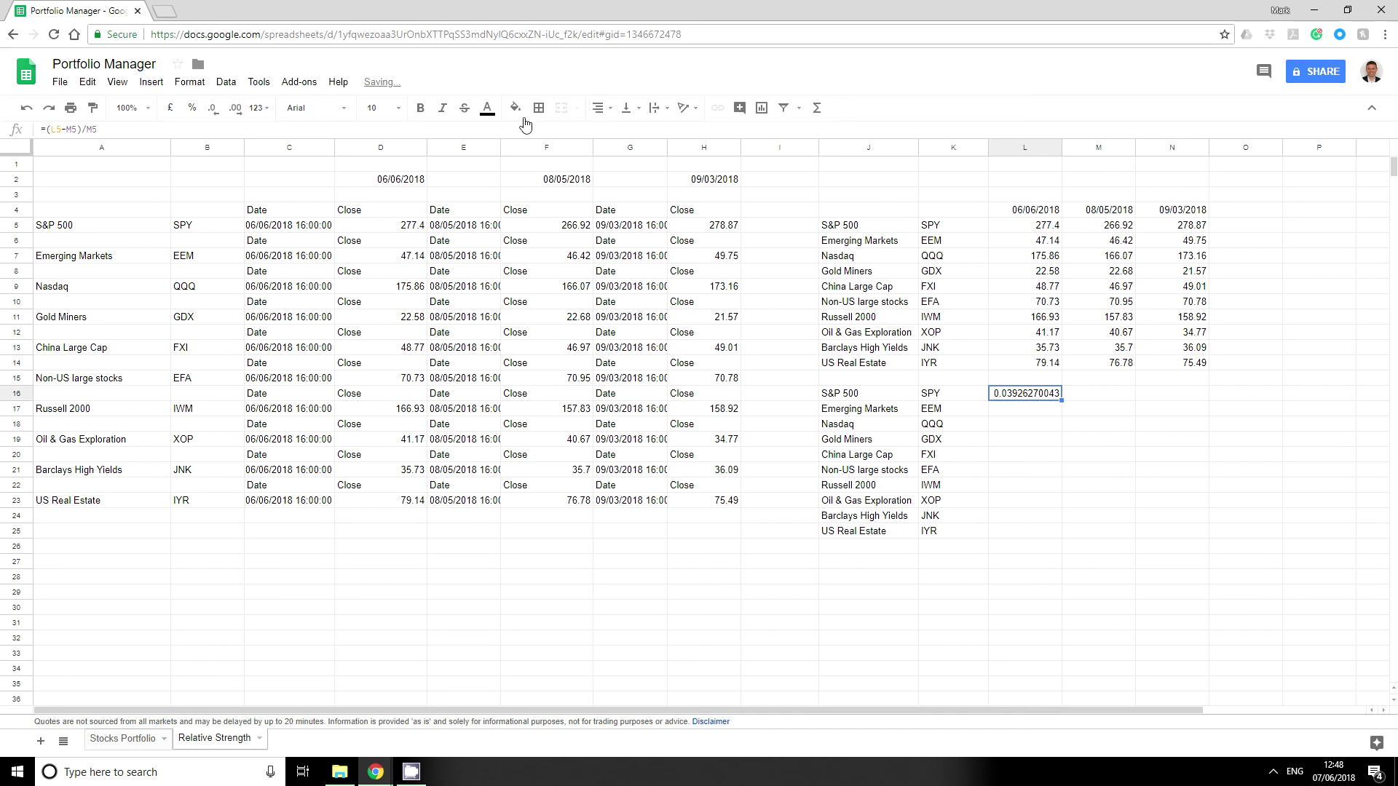
{"action": "left_click", "coordinate": [192, 109]}
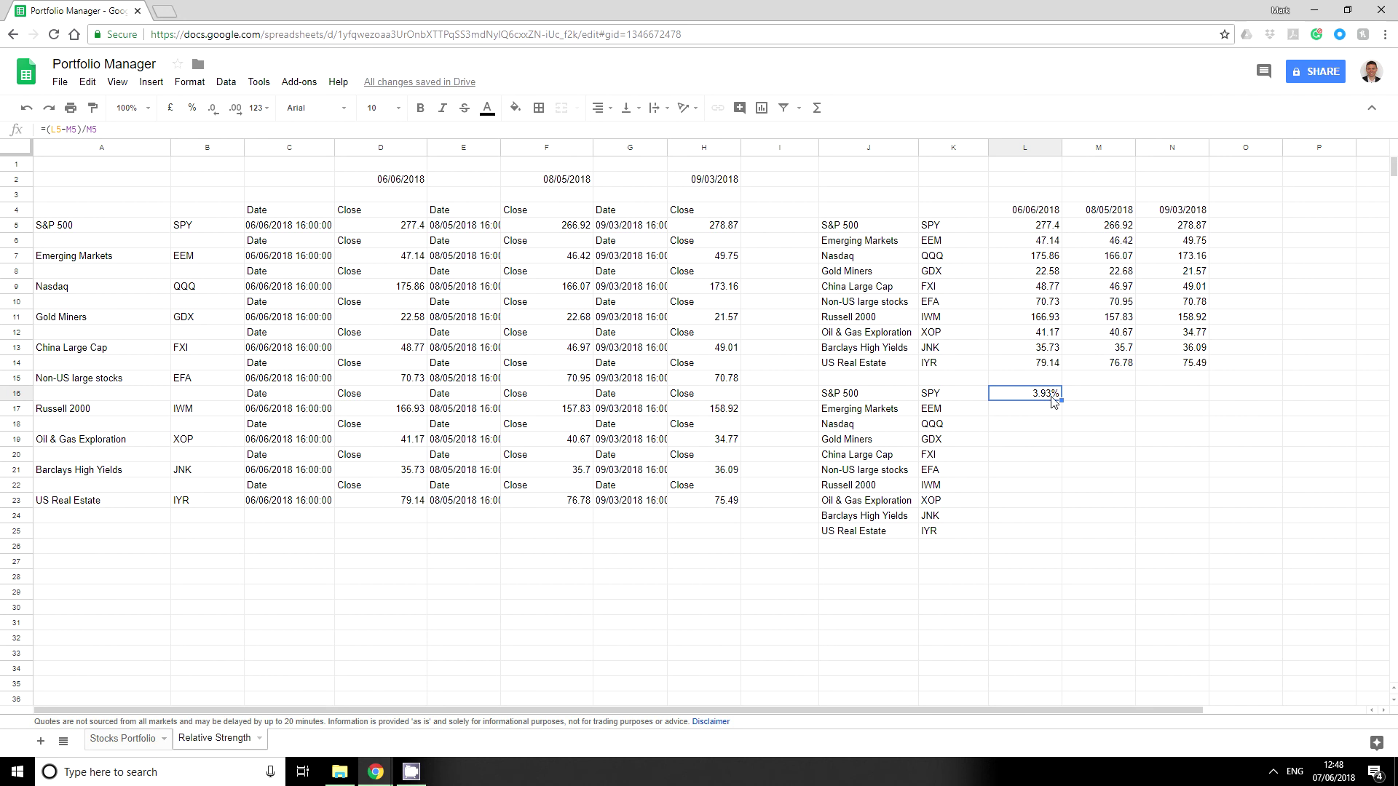
{"action": "left_click", "coordinate": [49, 129]}
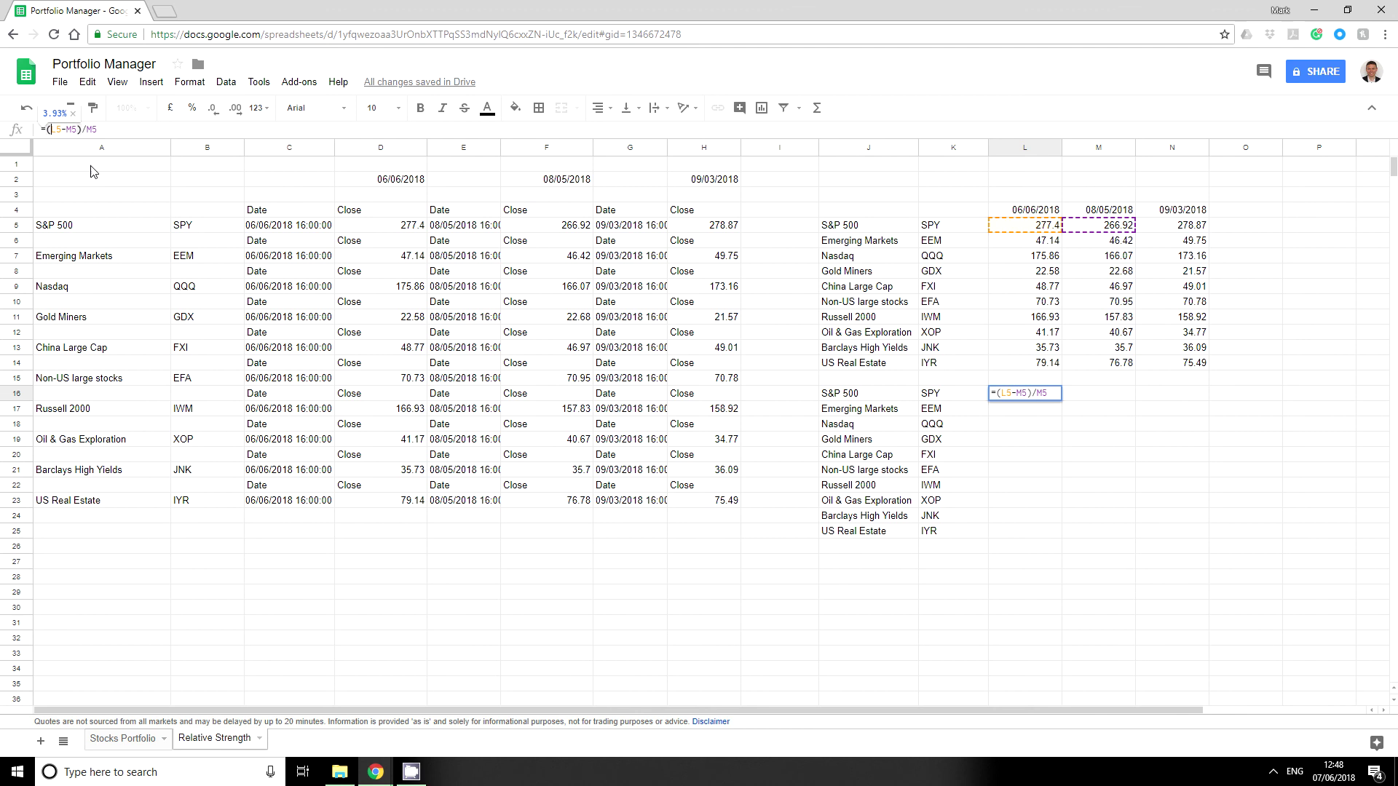
Anchor column L as $L5 in L16's formula, copy it to M16, and fill both down to row 25
{"action": "type", "text": "$"}
{"action": "key", "text": "Return"}
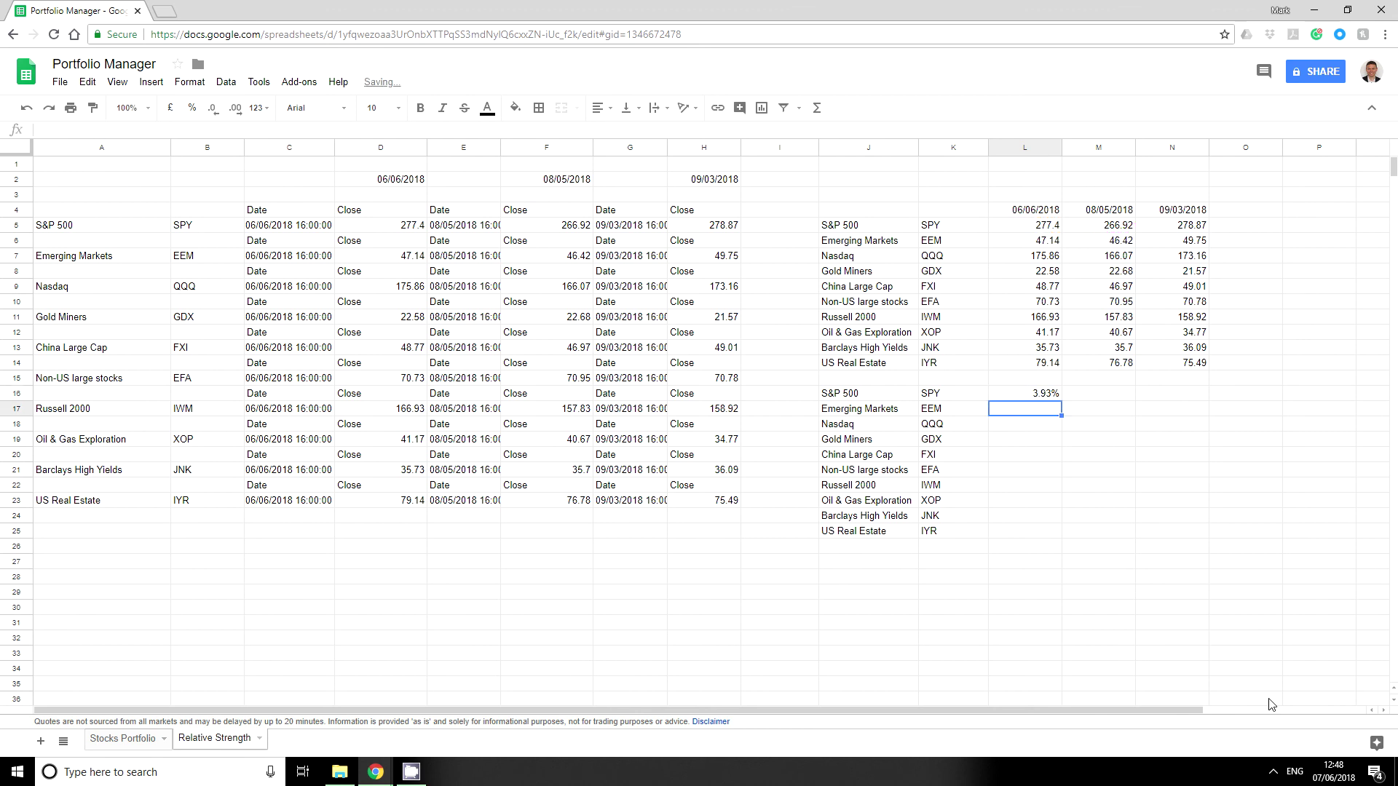
{"action": "left_click", "coordinate": [1037, 397]}
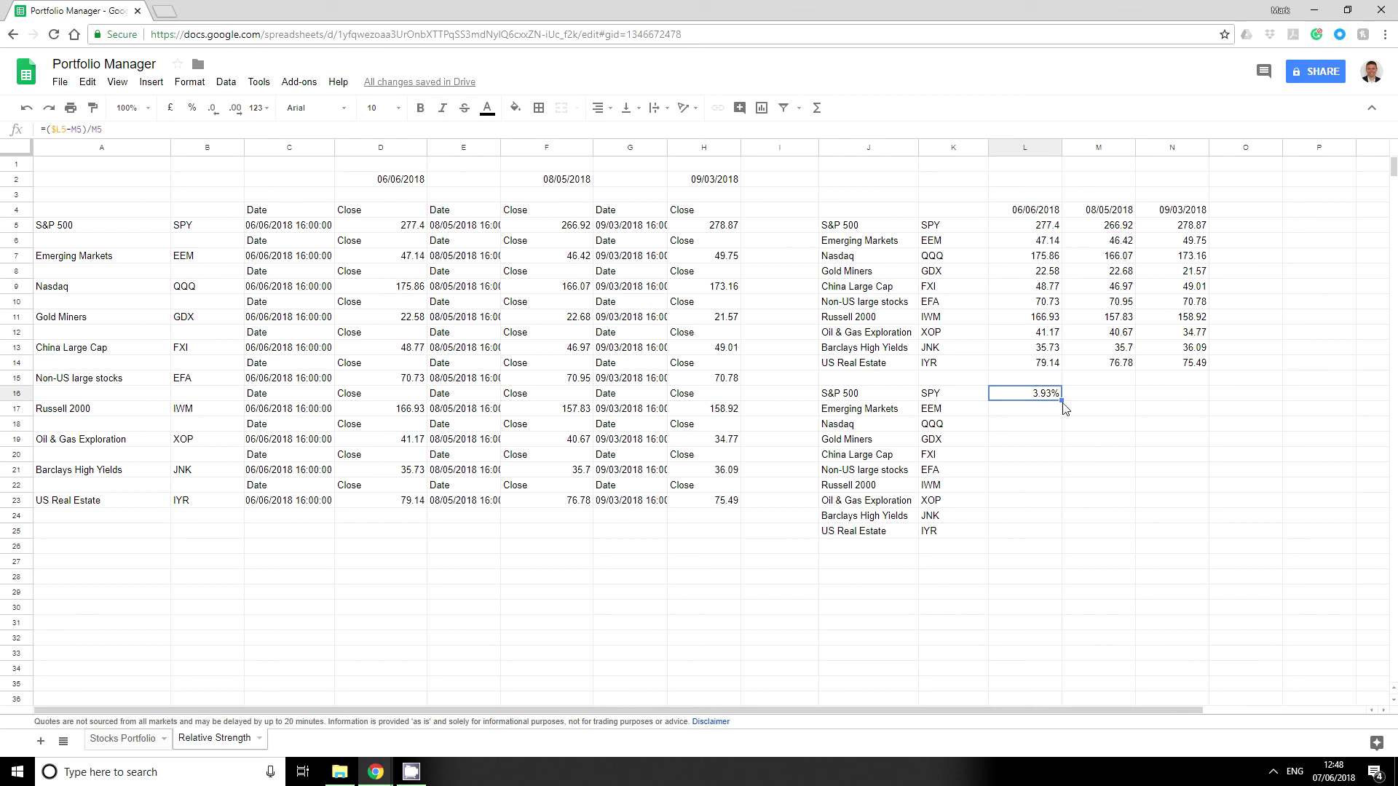
{"action": "left_click_drag", "start_coordinate": [1062, 399], "coordinate": [1094, 399]}
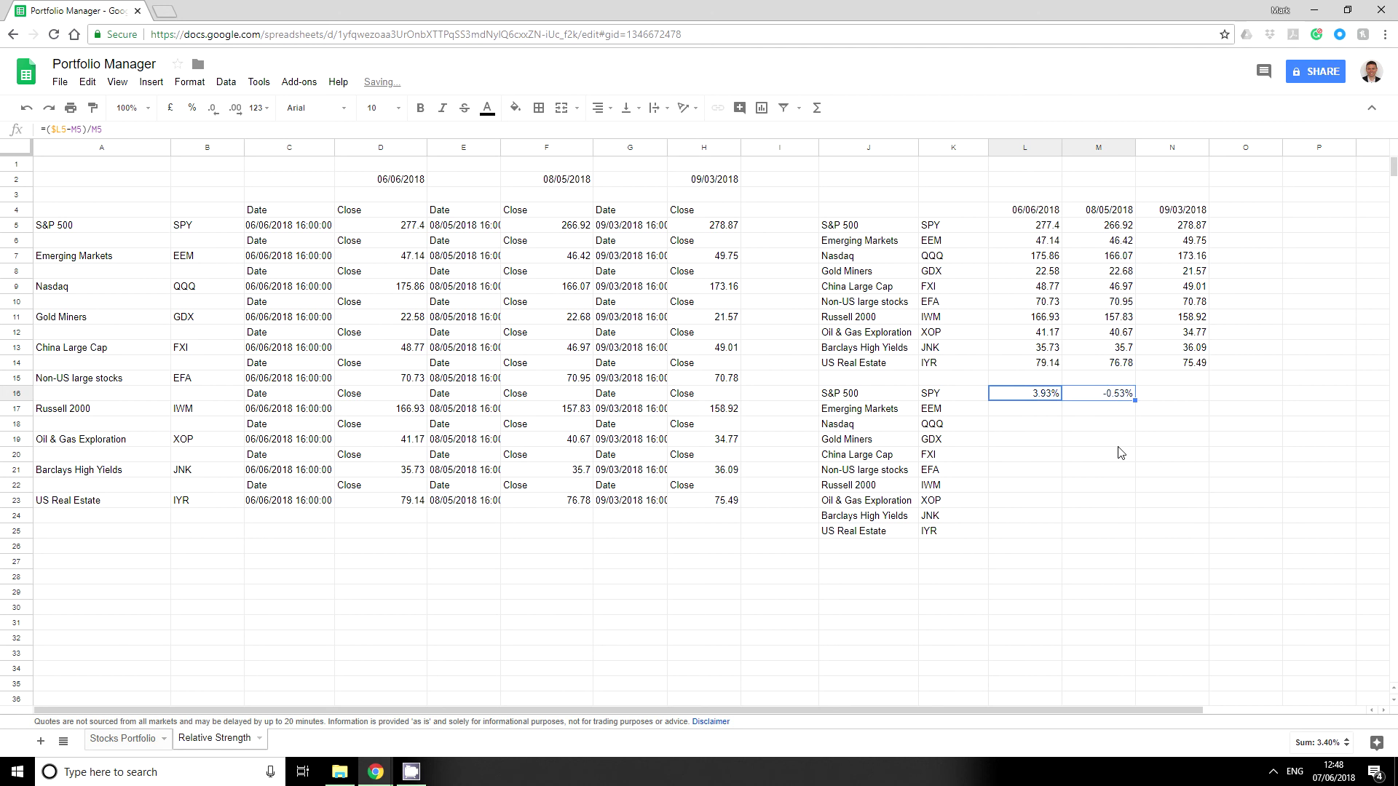
{"action": "double_click", "coordinate": [1099, 394]}
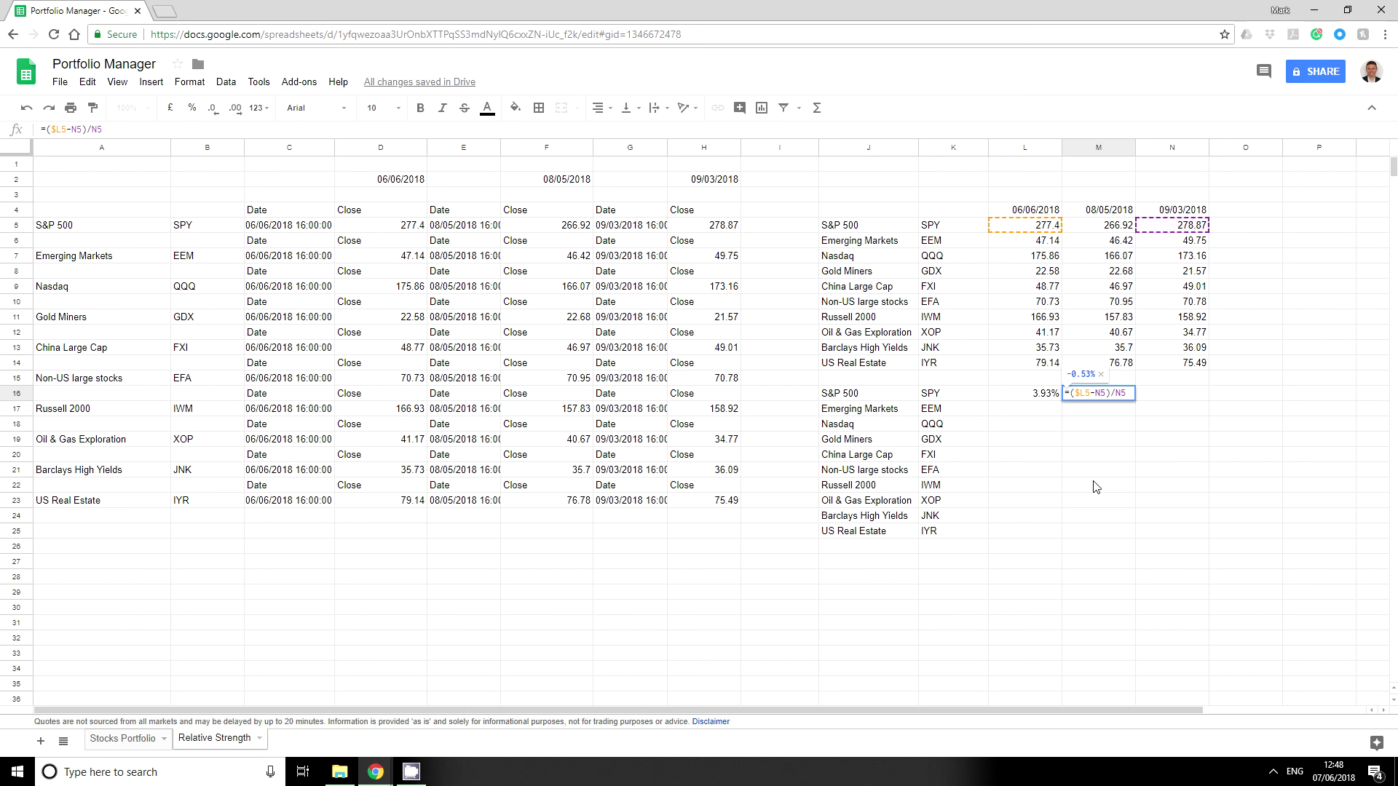
{"action": "key", "text": "Escape"}
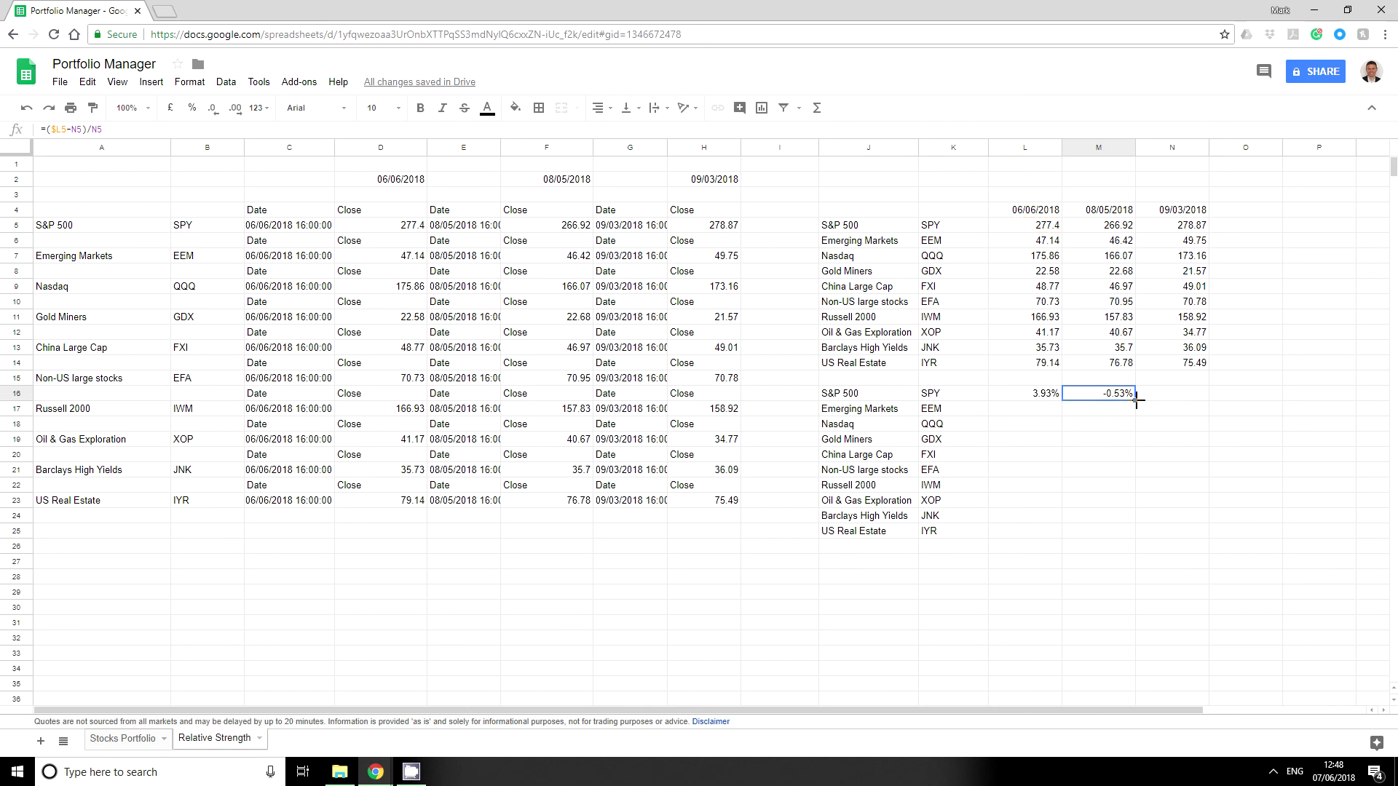
{"action": "left_click_drag", "start_coordinate": [1049, 397], "coordinate": [1133, 533]}
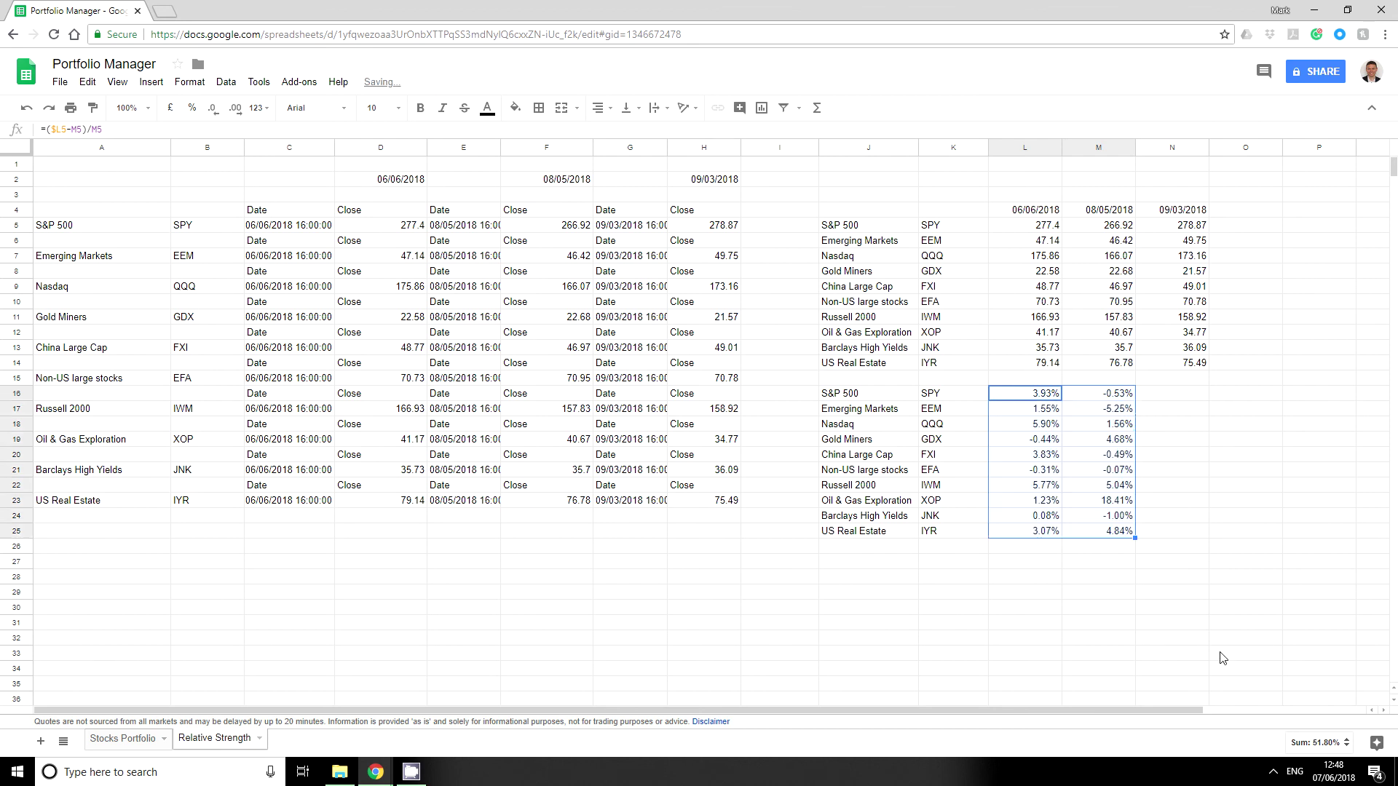
Enter =average(L16:M16) in N16, fill it down to N25, and select J16:N25
{"action": "left_click", "coordinate": [1159, 400]}
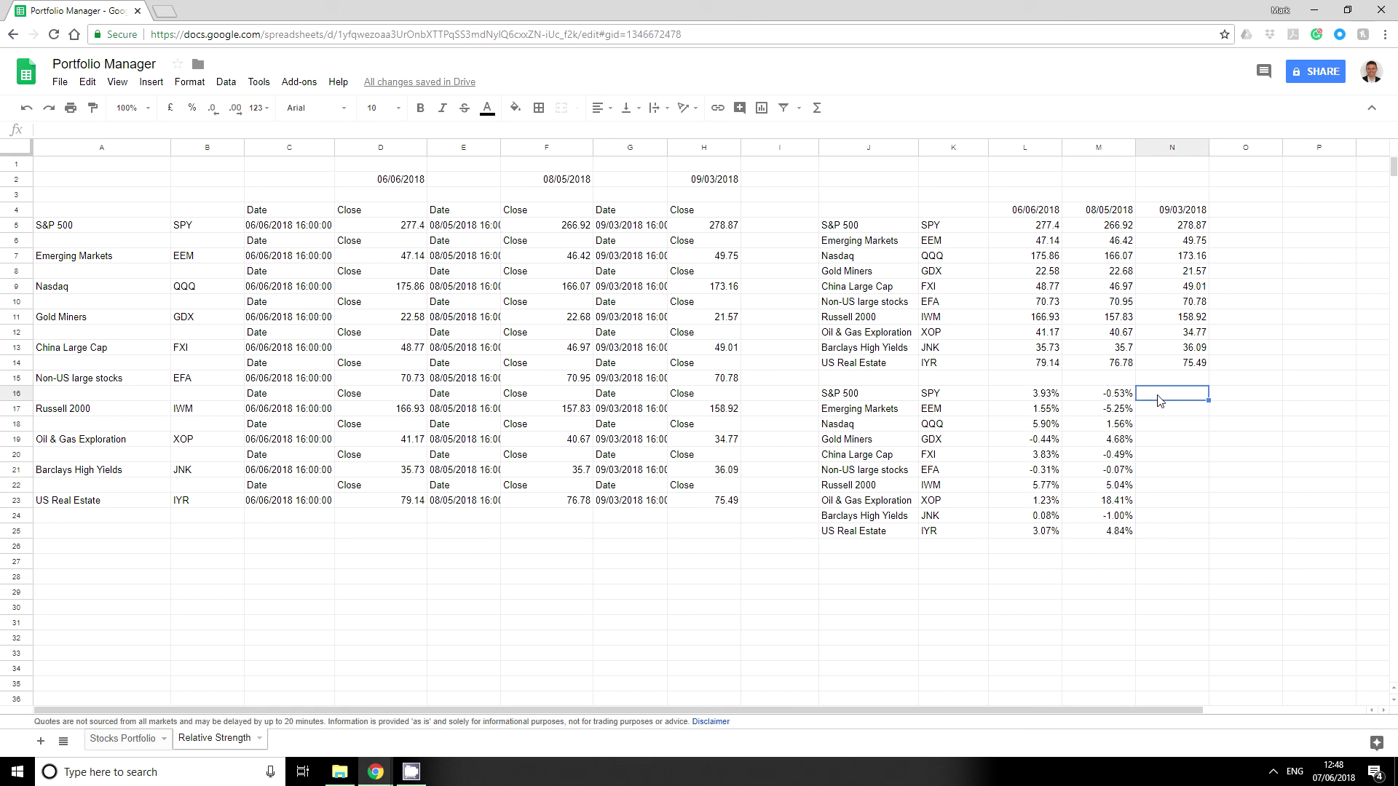
{"action": "type", "text": "=avera"}
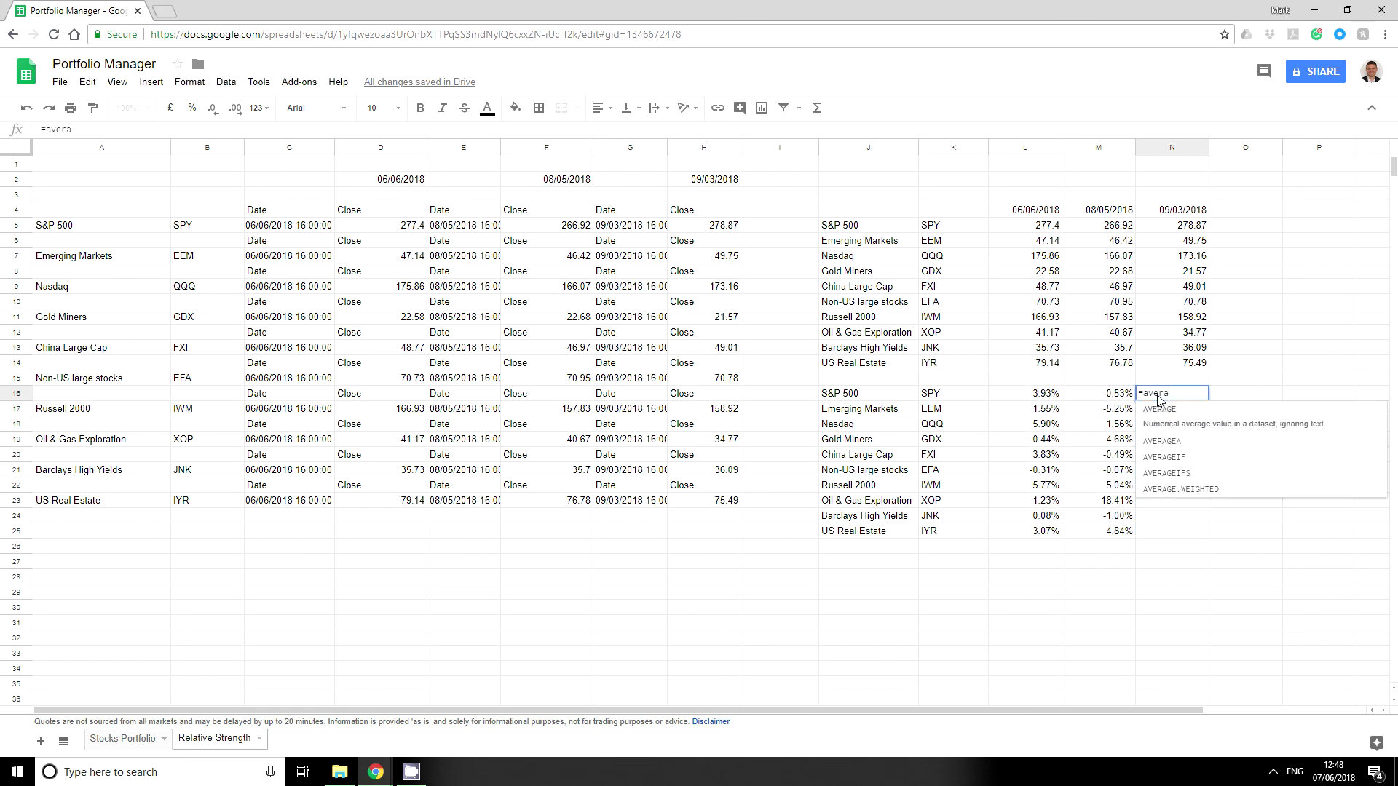
{"action": "type", "text": "ge("}
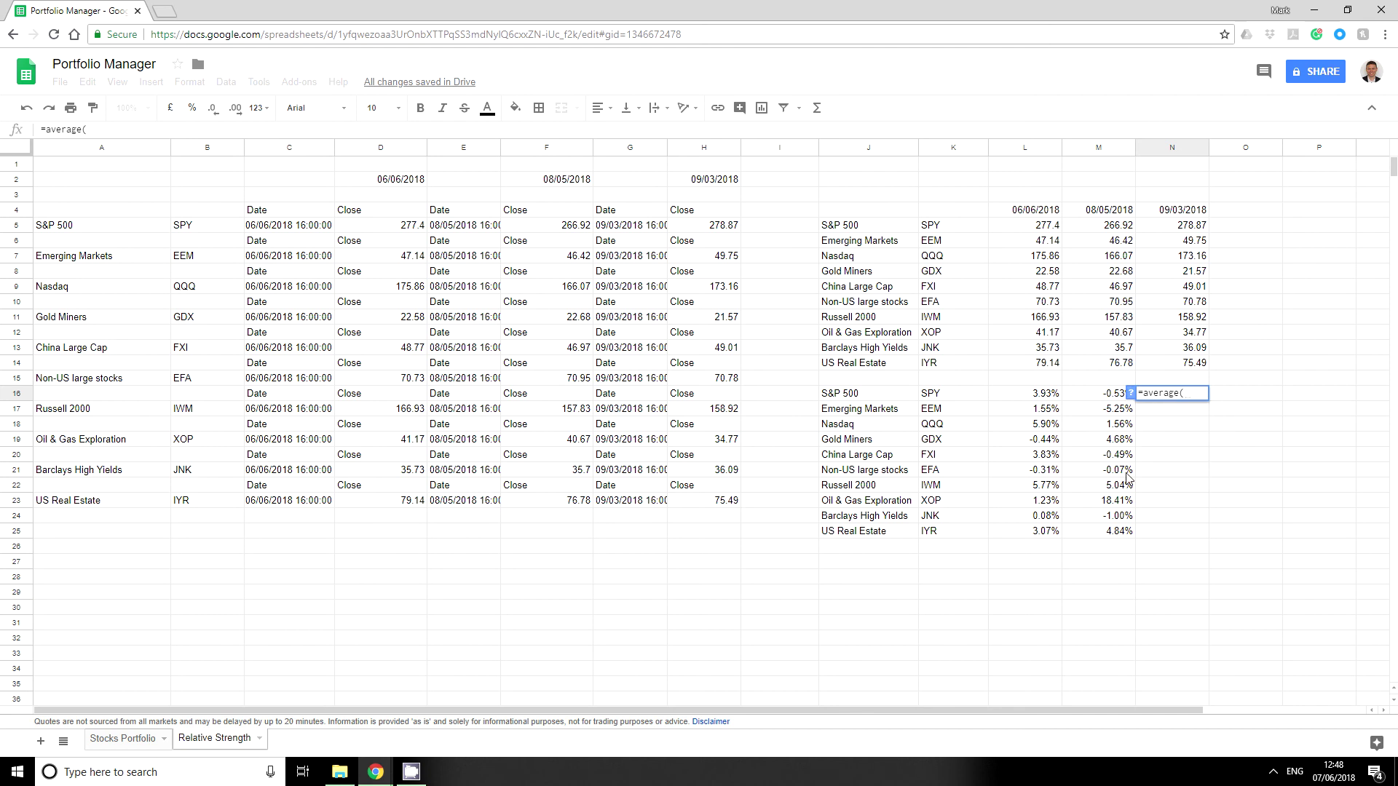
{"action": "left_click_drag", "start_coordinate": [1037, 394], "coordinate": [1093, 401]}
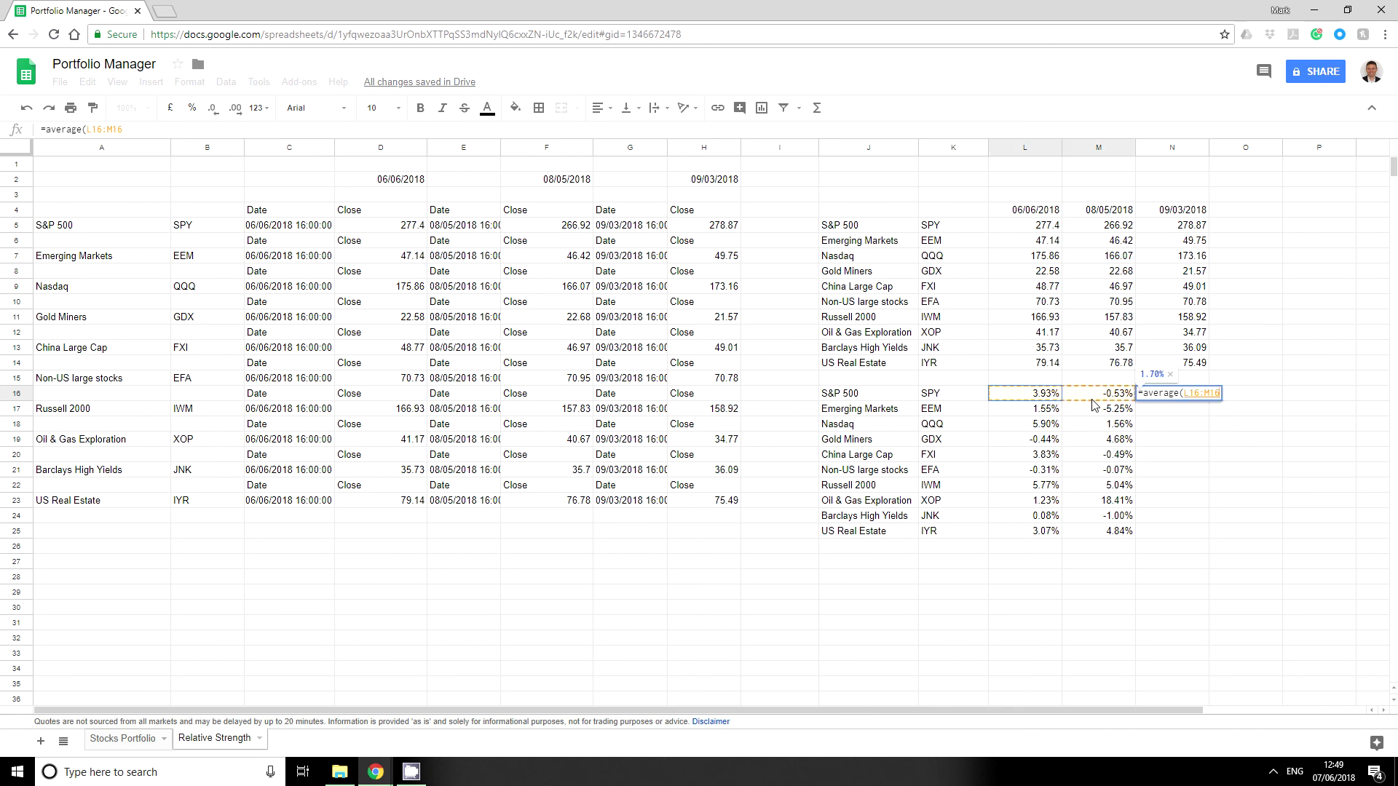
{"action": "left_click", "coordinate": [137, 130]}
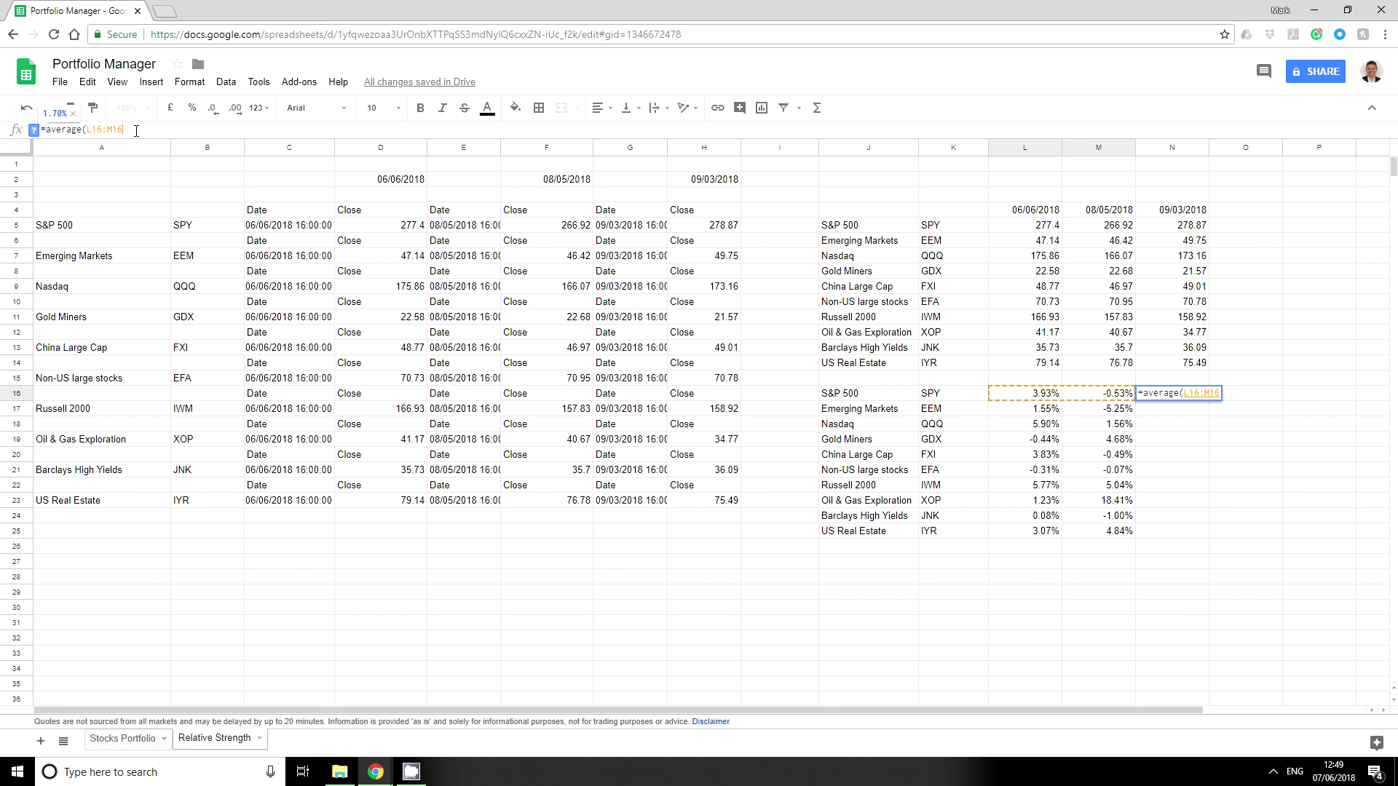
{"action": "type", "text": ")"}
{"action": "key", "text": "Return"}
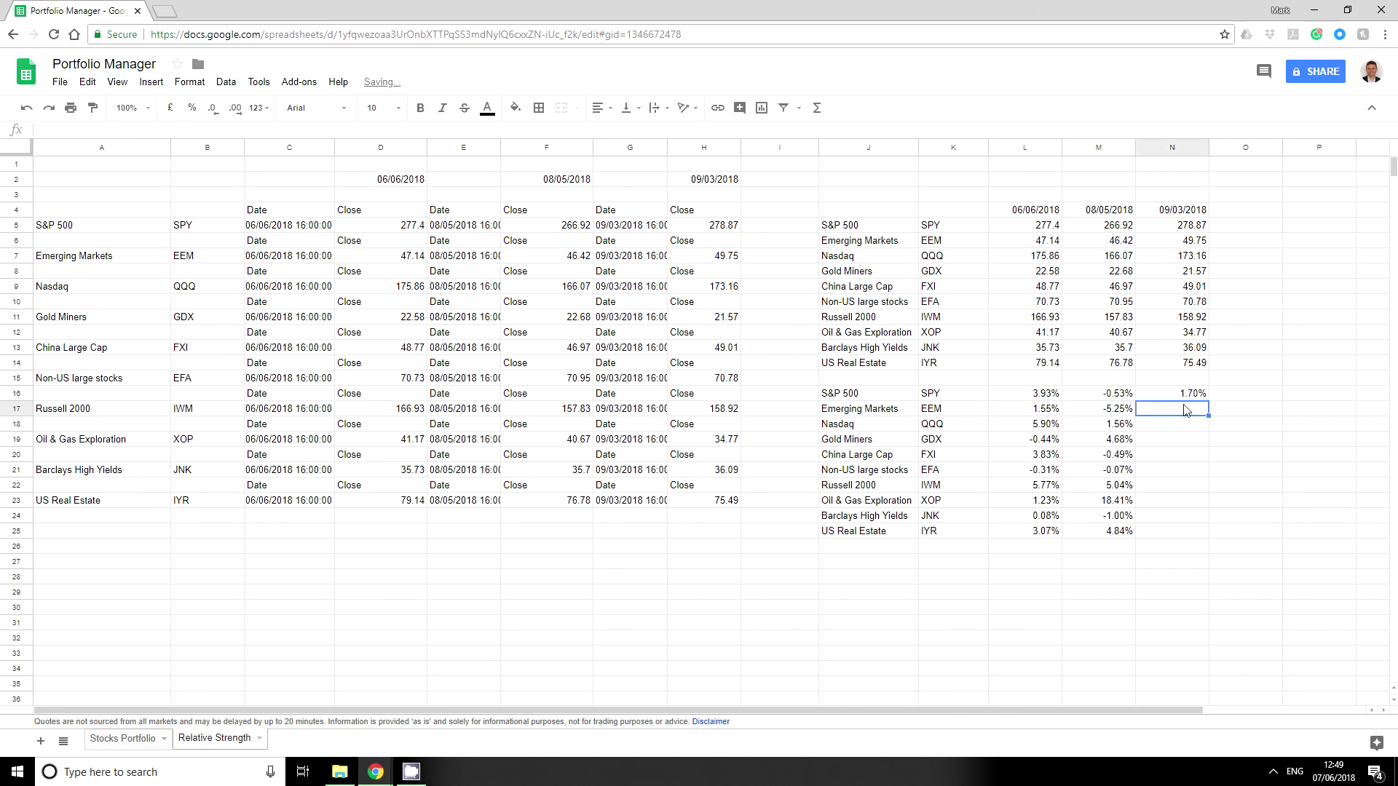
{"action": "left_click", "coordinate": [1186, 397]}
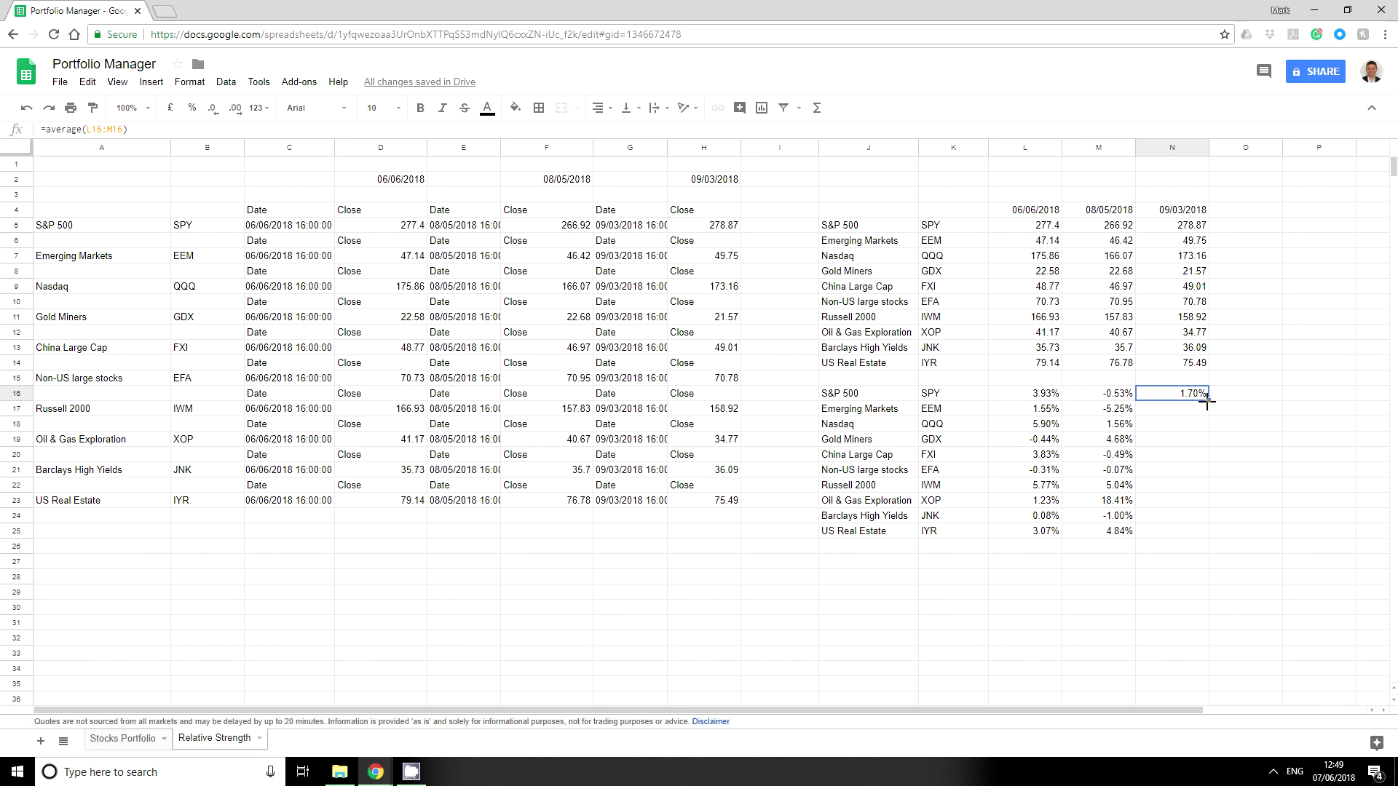
{"action": "left_click_drag", "start_coordinate": [1209, 400], "coordinate": [1219, 534]}
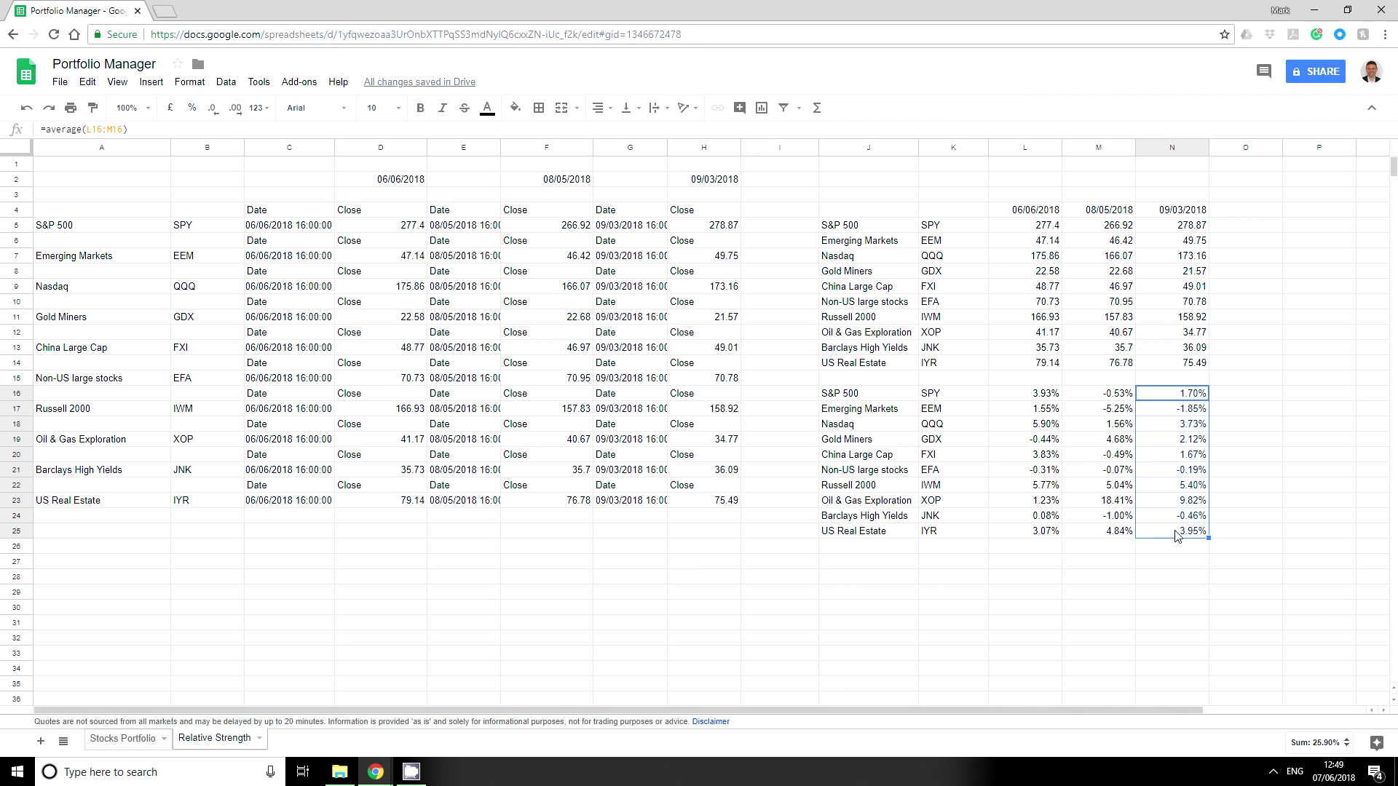
{"action": "left_click_drag", "start_coordinate": [1182, 536], "coordinate": [878, 397]}
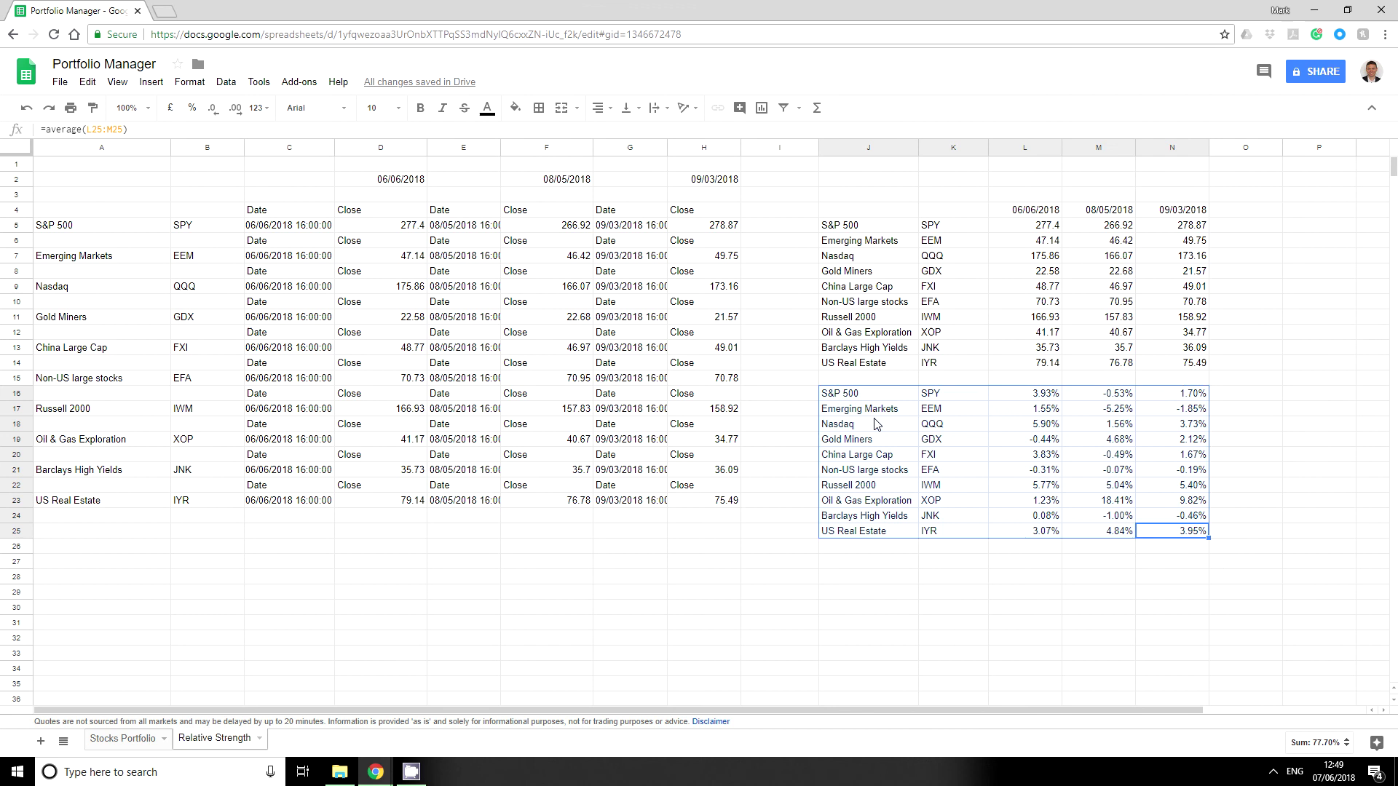
Copy the lower table and paste it at C6 on a new sheet
{"action": "key", "text": "ctrl+c"}
{"action": "left_click", "coordinate": [41, 741]}
{"action": "left_click", "coordinate": [216, 241]}
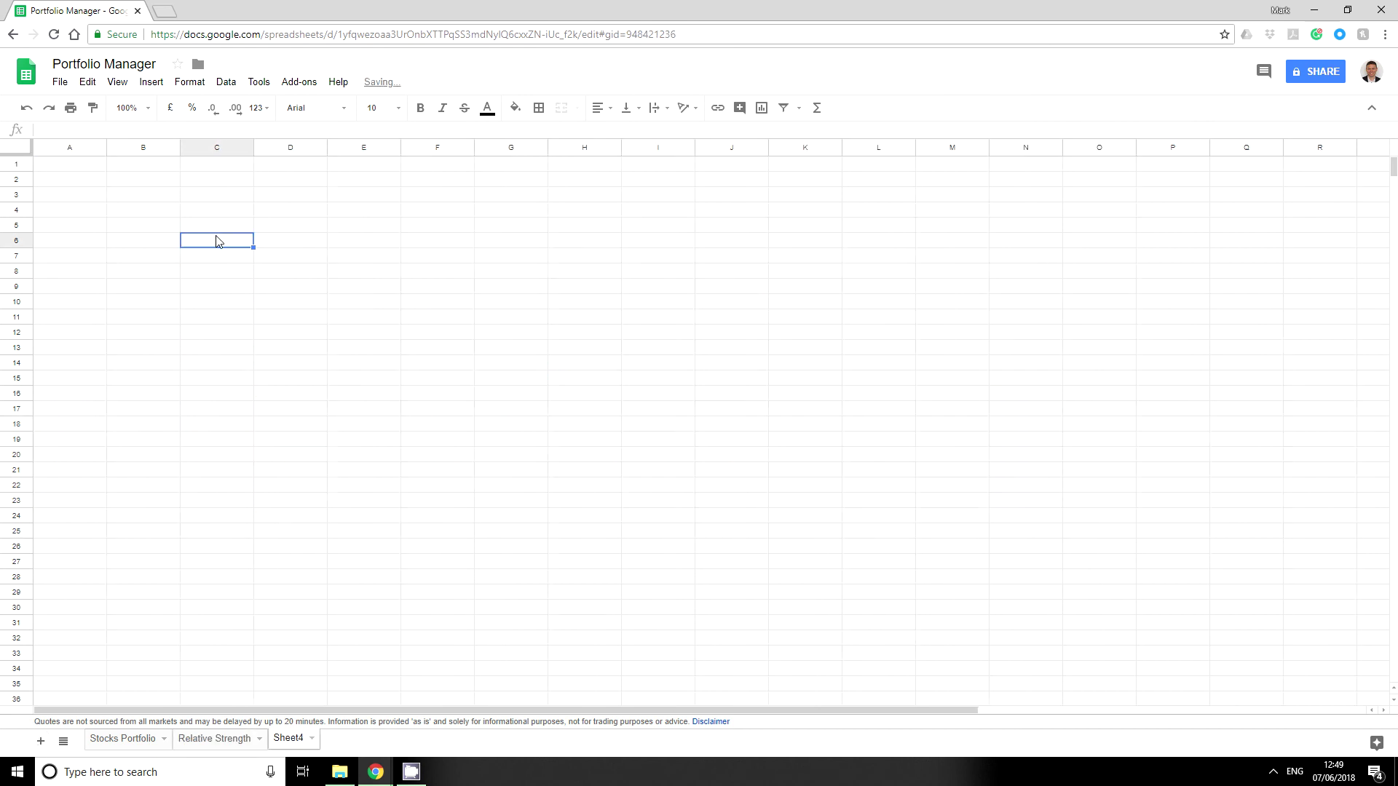
{"action": "key", "text": "ctrl+v"}
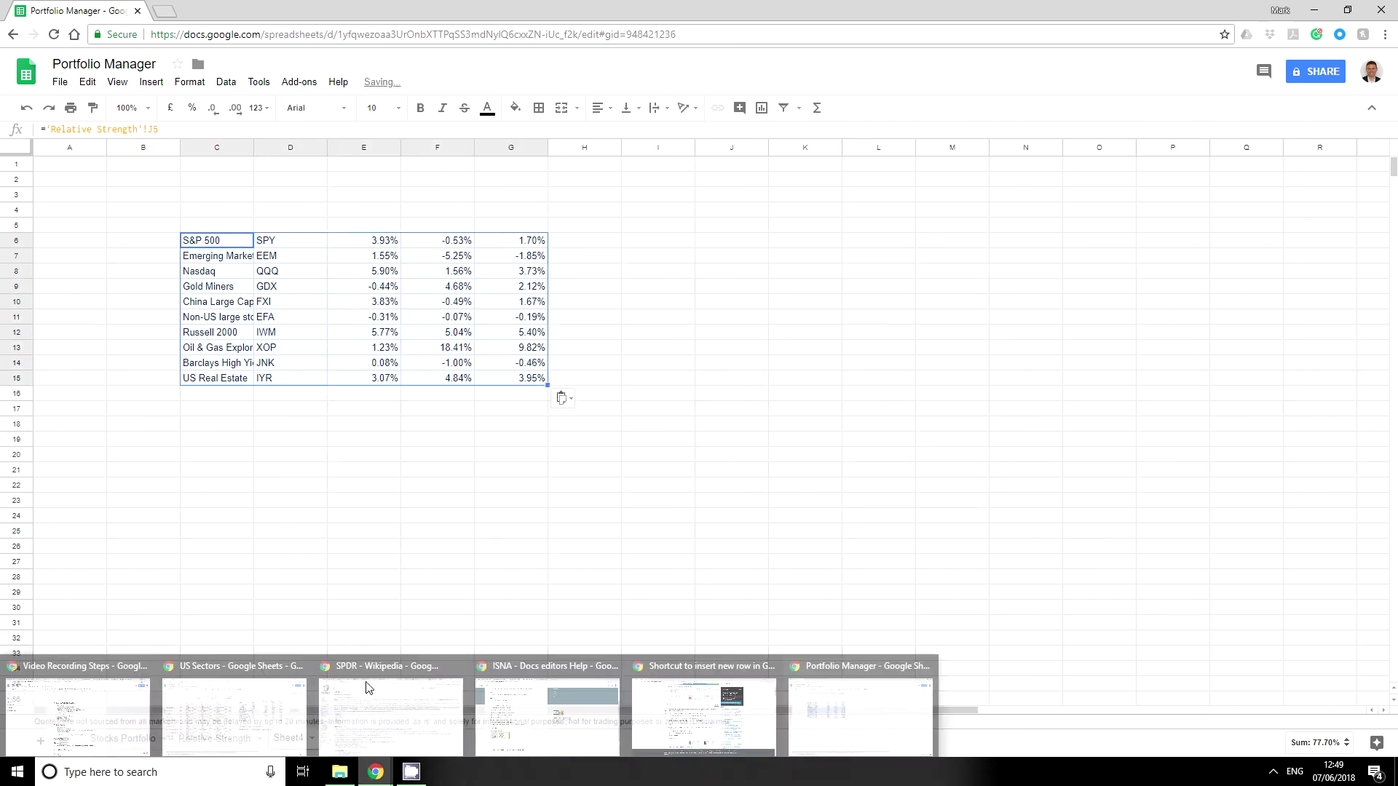
{"action": "left_click", "coordinate": [300, 550]}
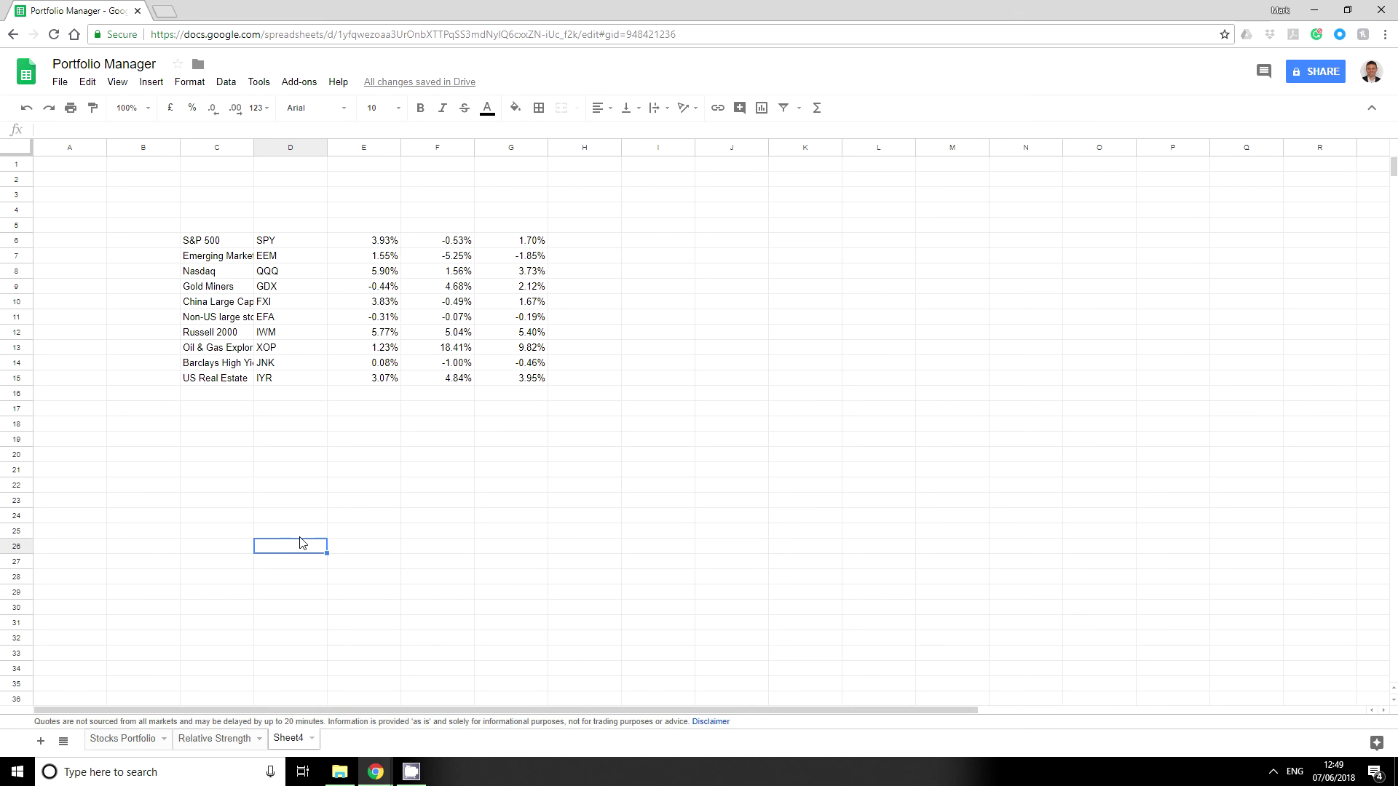
Auto-fit column C and apply all borders to C6:G15
{"action": "left_click", "coordinate": [253, 144]}
{"action": "double_click", "coordinate": [251, 143]}
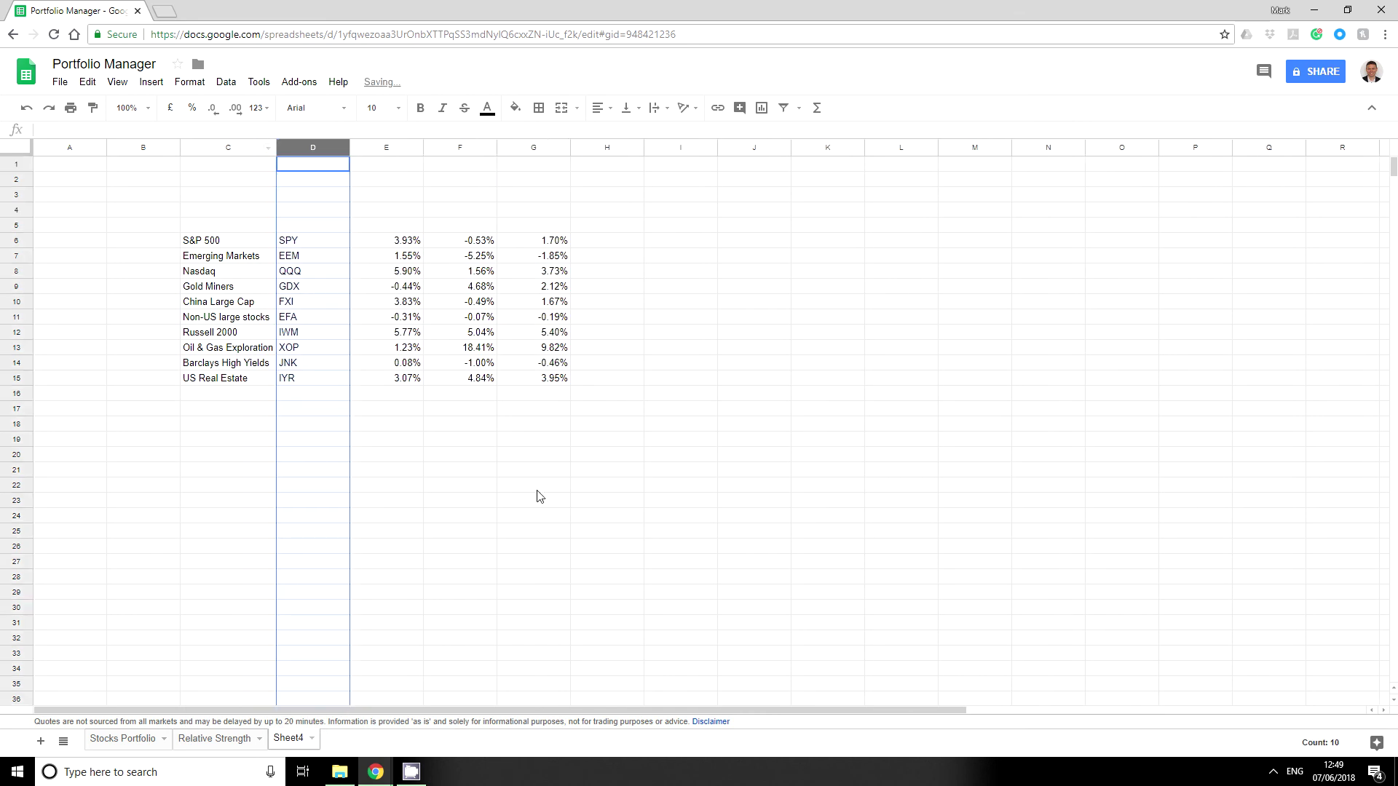
{"action": "left_click_drag", "start_coordinate": [536, 487], "coordinate": [535, 470]}
{"action": "left_click_drag", "start_coordinate": [537, 382], "coordinate": [235, 243]}
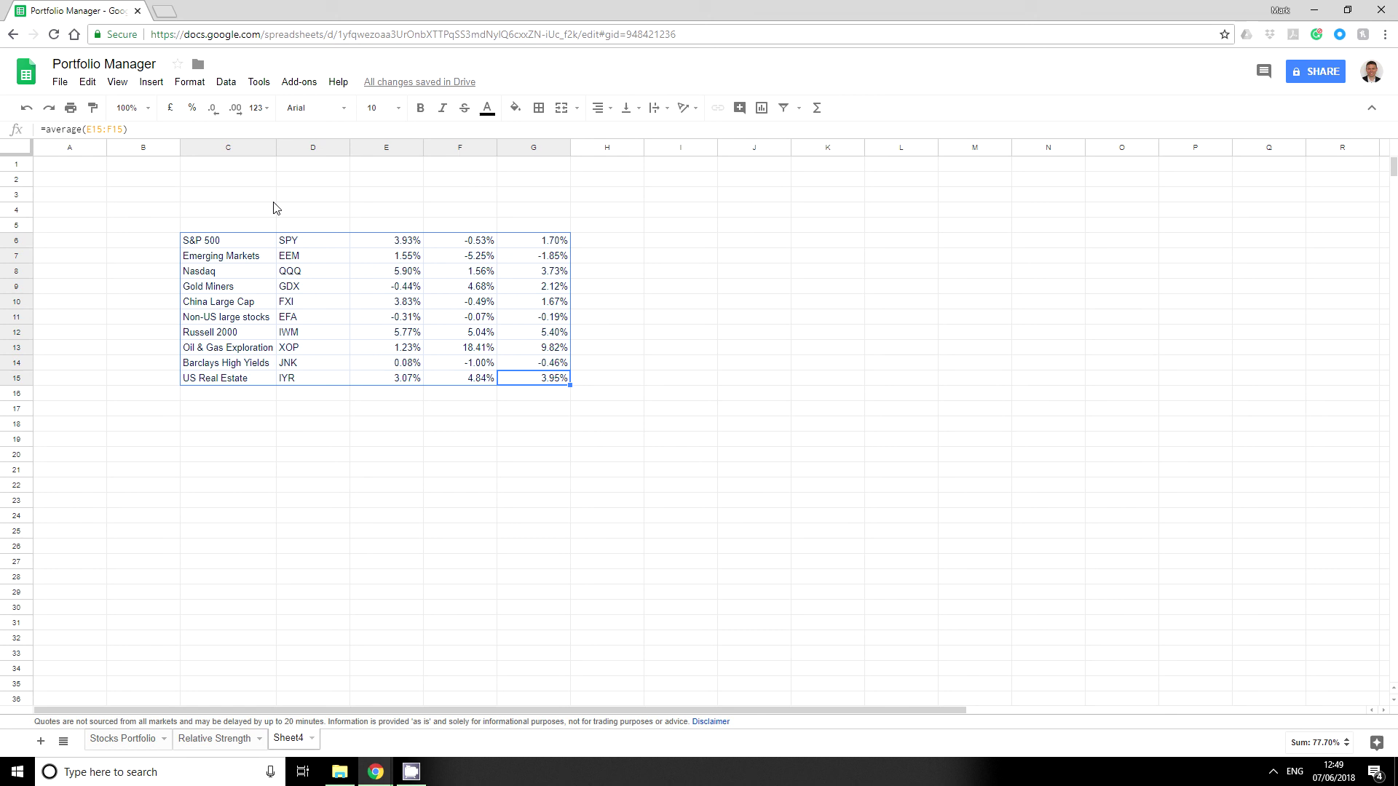
{"action": "left_click", "coordinate": [539, 107]}
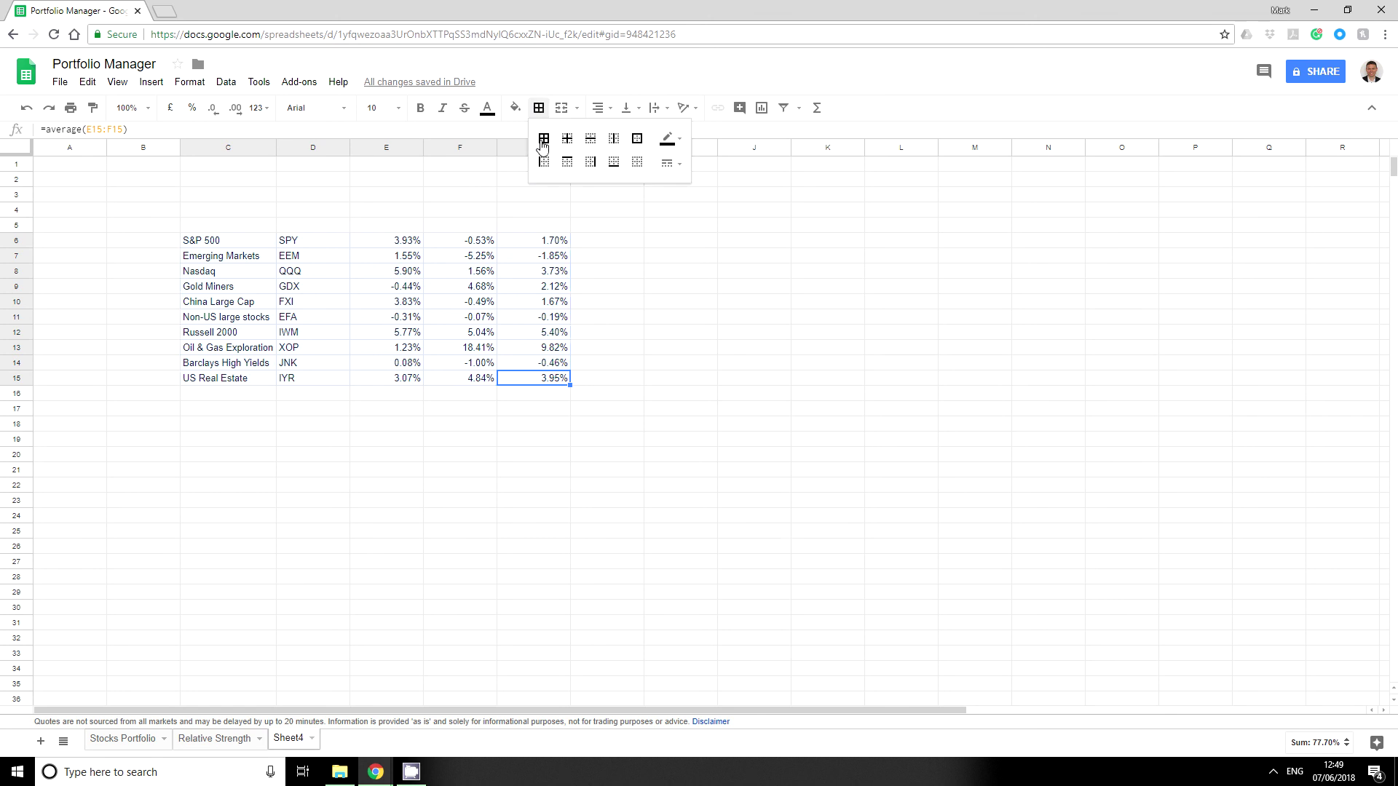
{"action": "left_click", "coordinate": [543, 138]}
{"action": "left_click", "coordinate": [674, 352]}
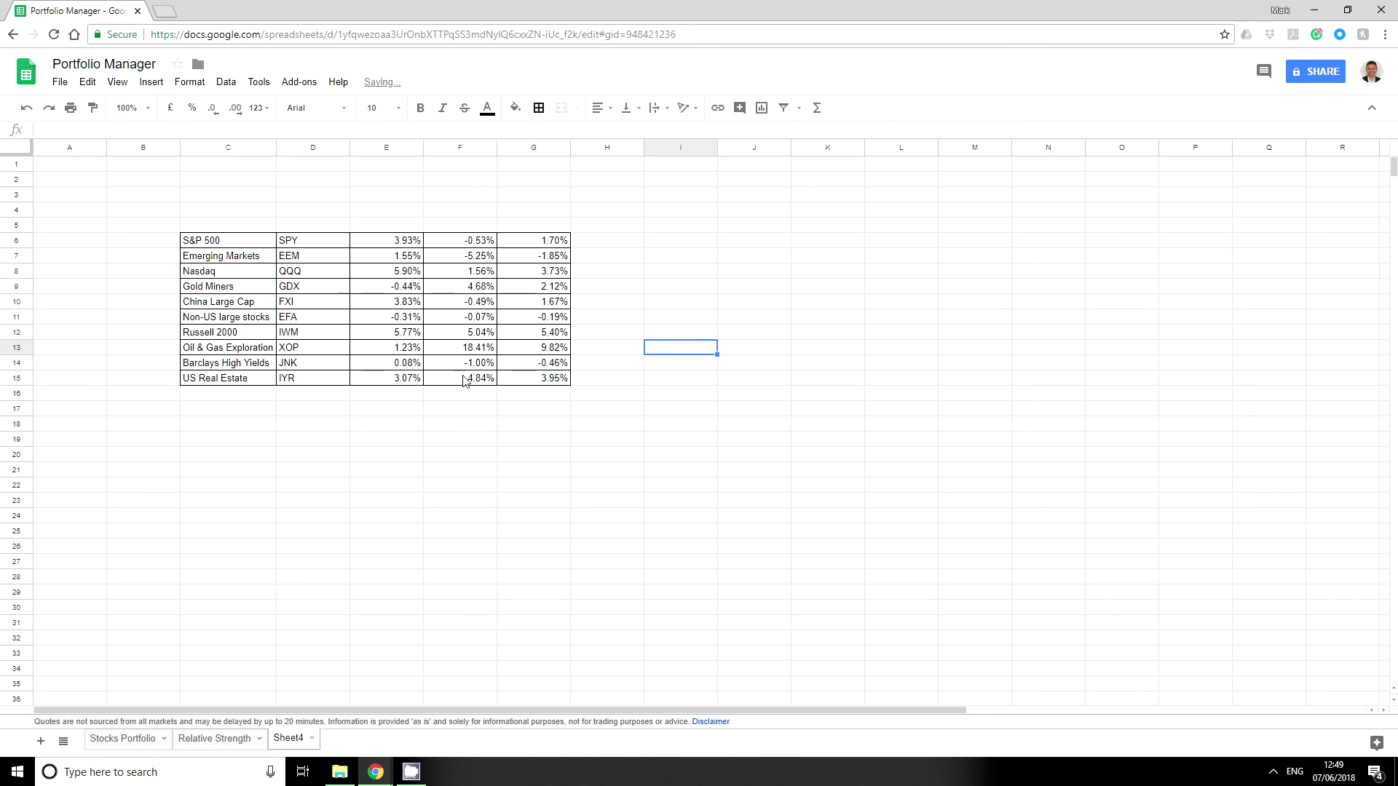
Add headers Recent Stength, Medium Term Strength and Strength in E5:G5, then widen columns E–G
{"action": "left_click", "coordinate": [391, 214]}
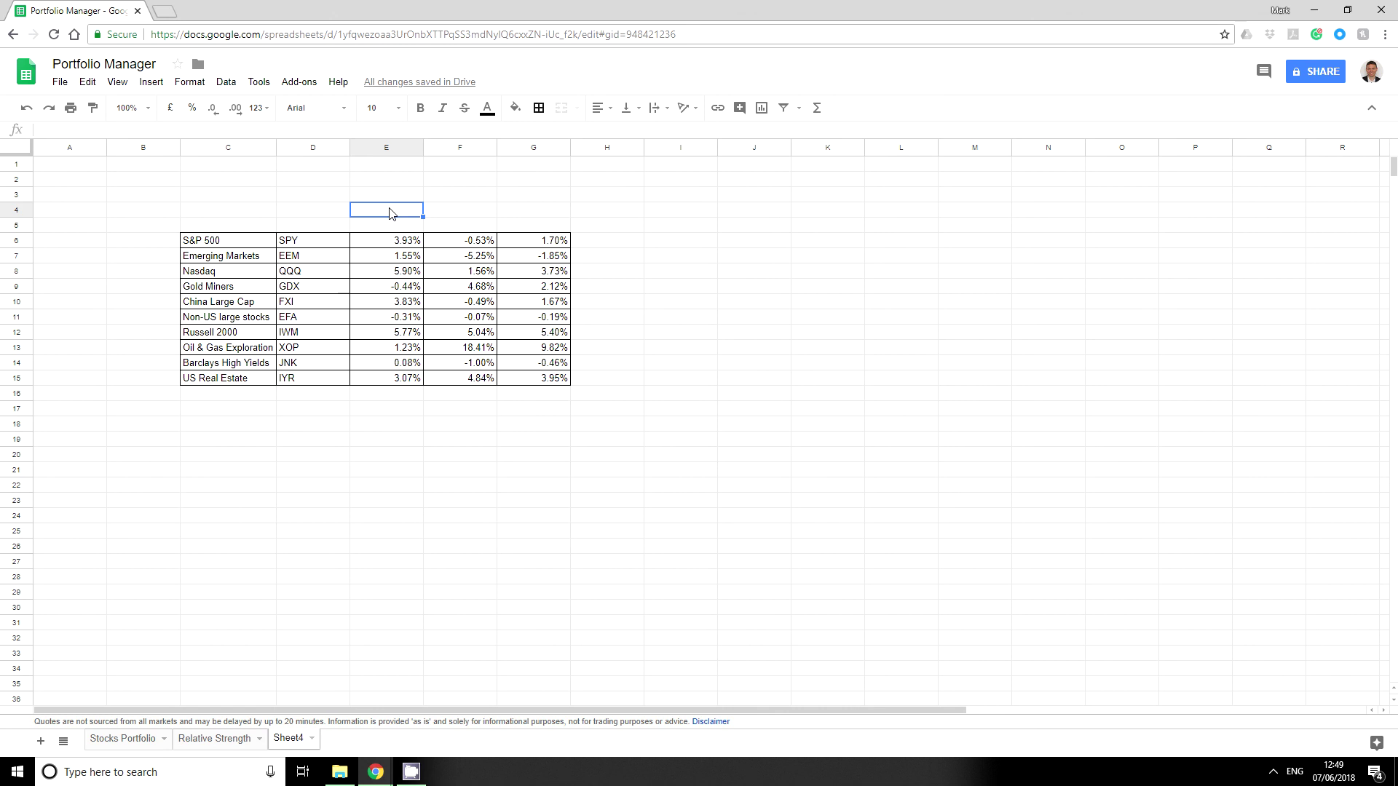
{"action": "key", "text": "Down"}
{"action": "type", "text": "Rece"}
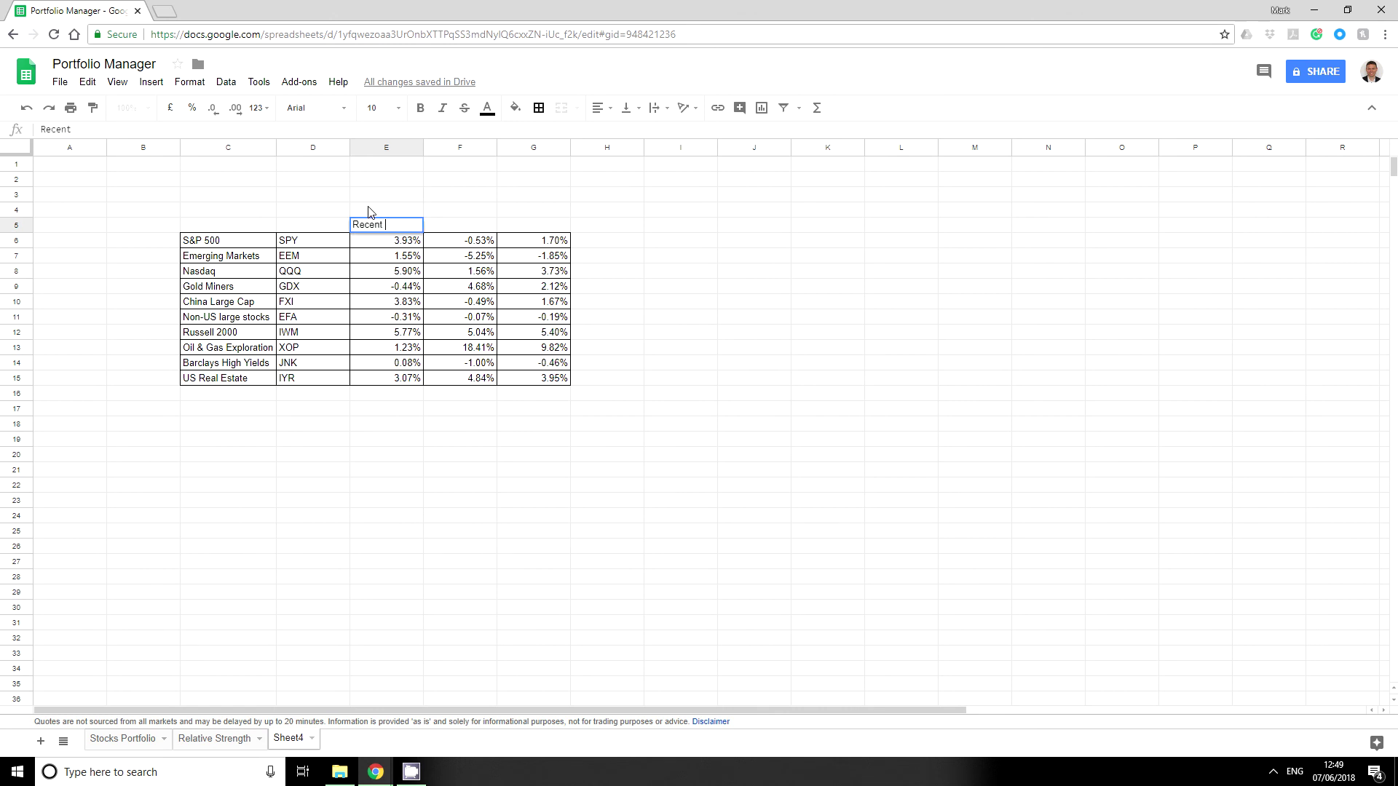
{"action": "type", "text": "nt Stength"}
{"action": "key", "text": "Tab"}
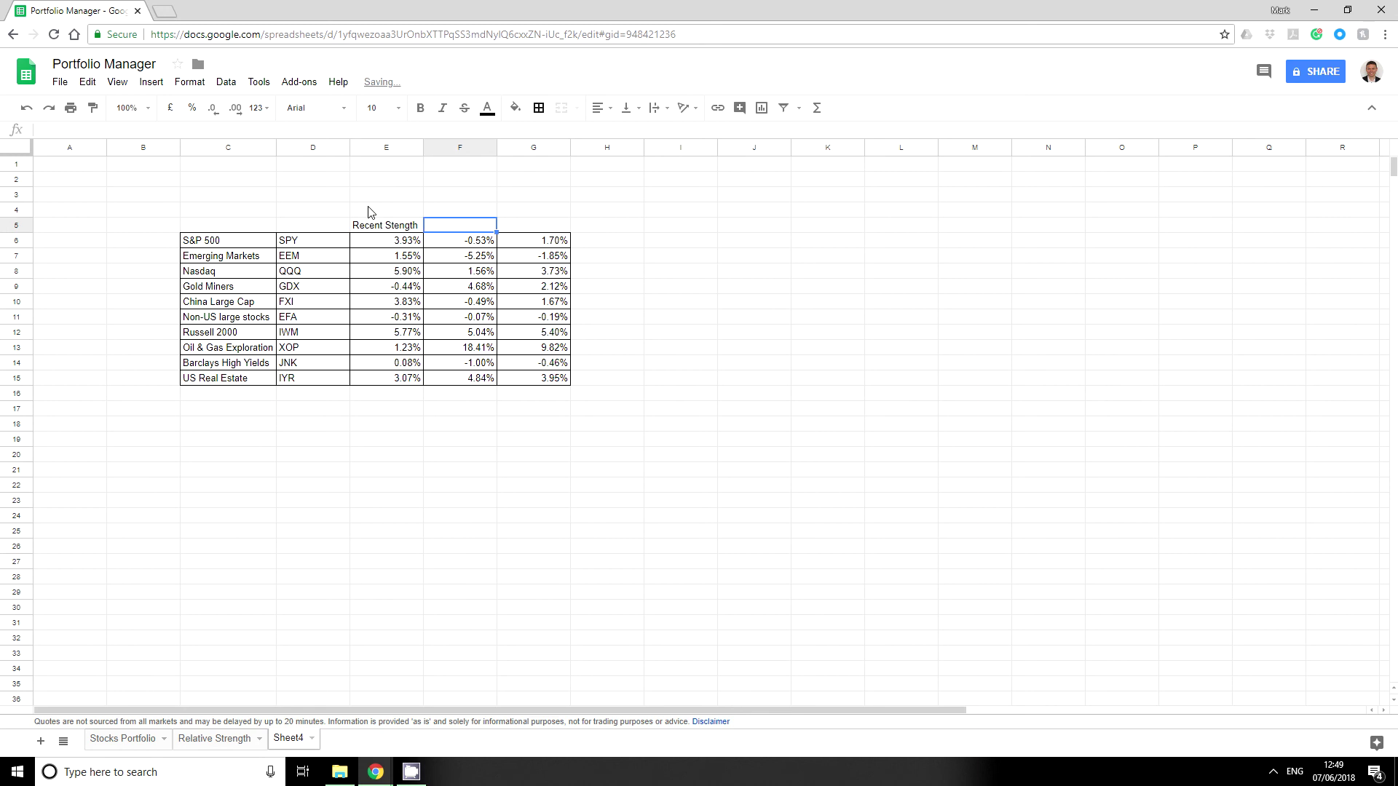
{"action": "type", "text": "L"}
{"action": "key", "text": "BackSpace"}
{"action": "type", "text": "Medium T"}
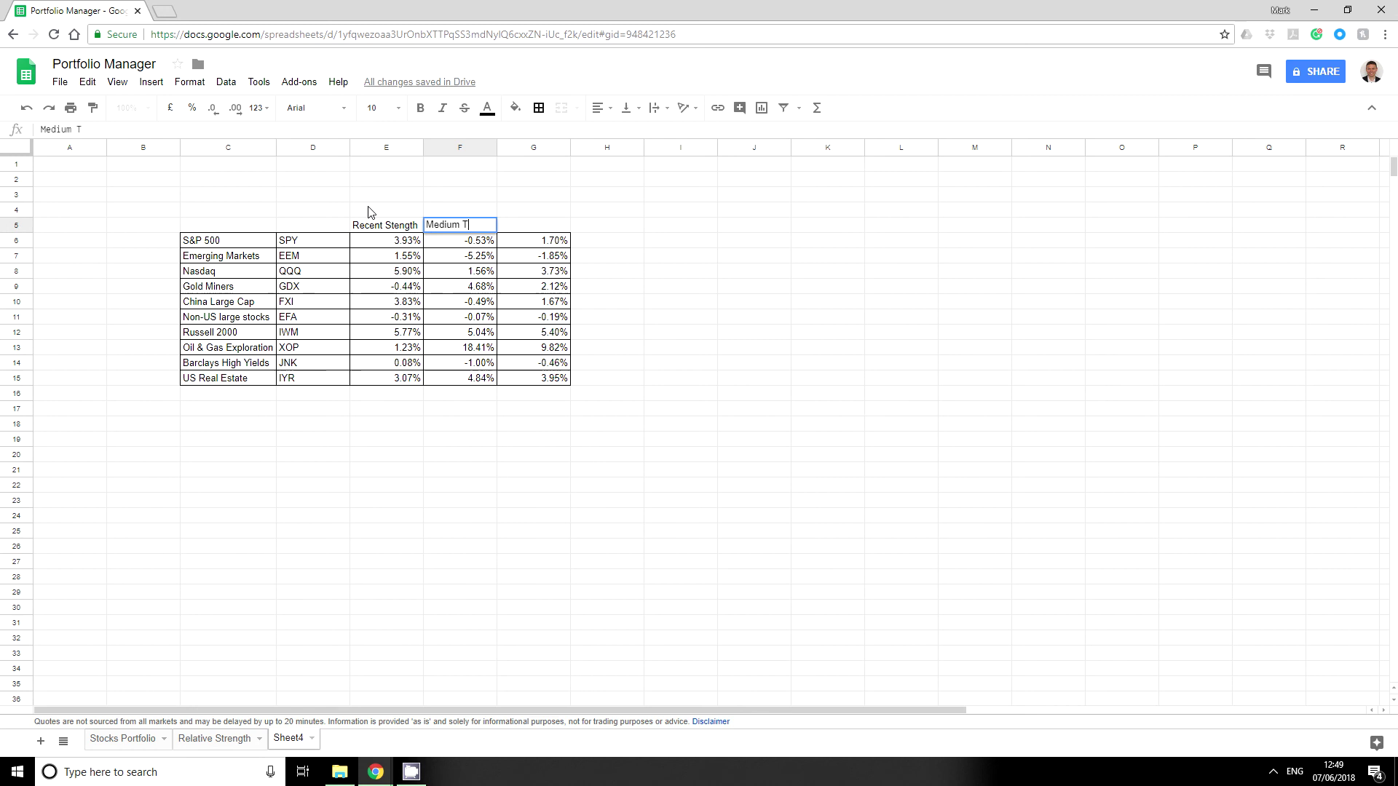
{"action": "type", "text": "erm Strength"}
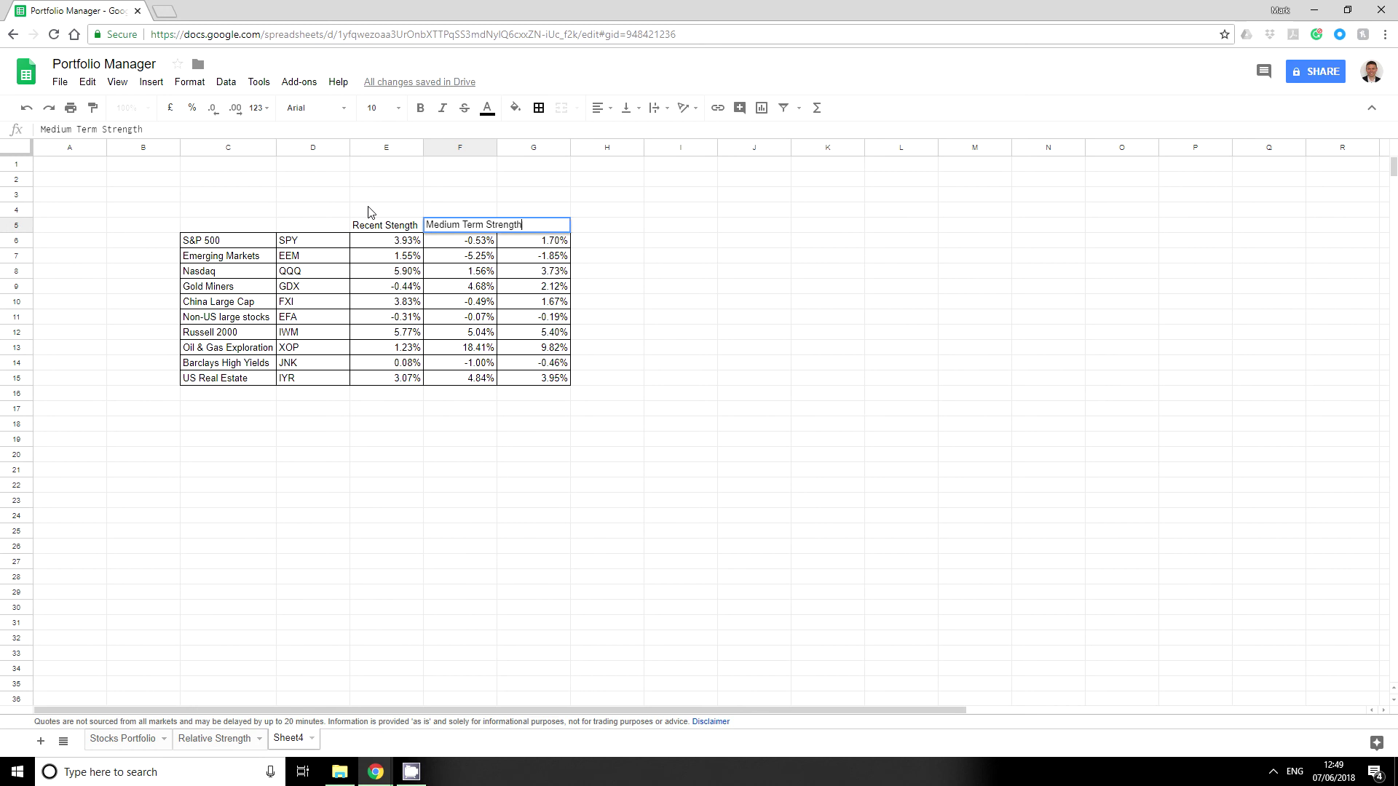
{"action": "key", "text": "Tab"}
{"action": "type", "text": "Strength"}
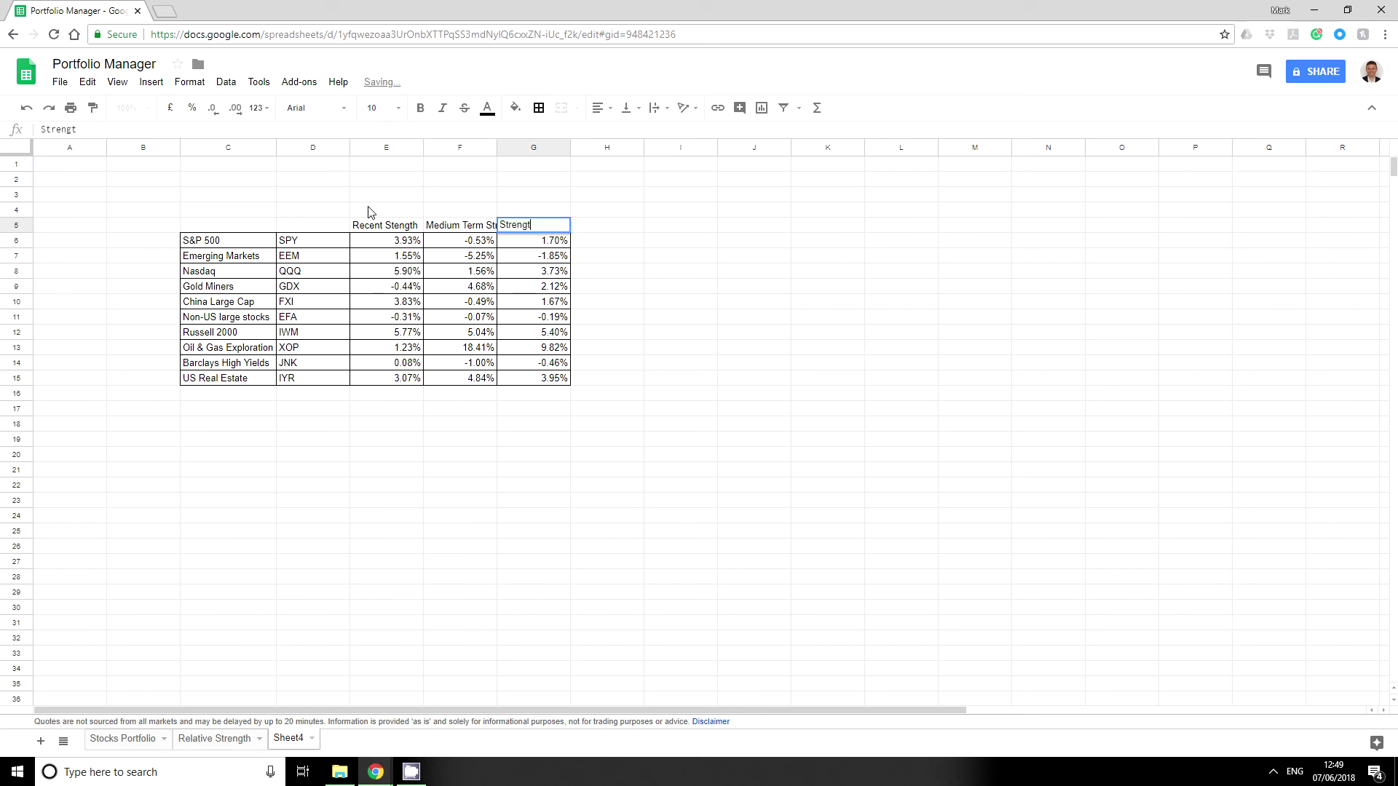
{"action": "key", "text": "Return"}
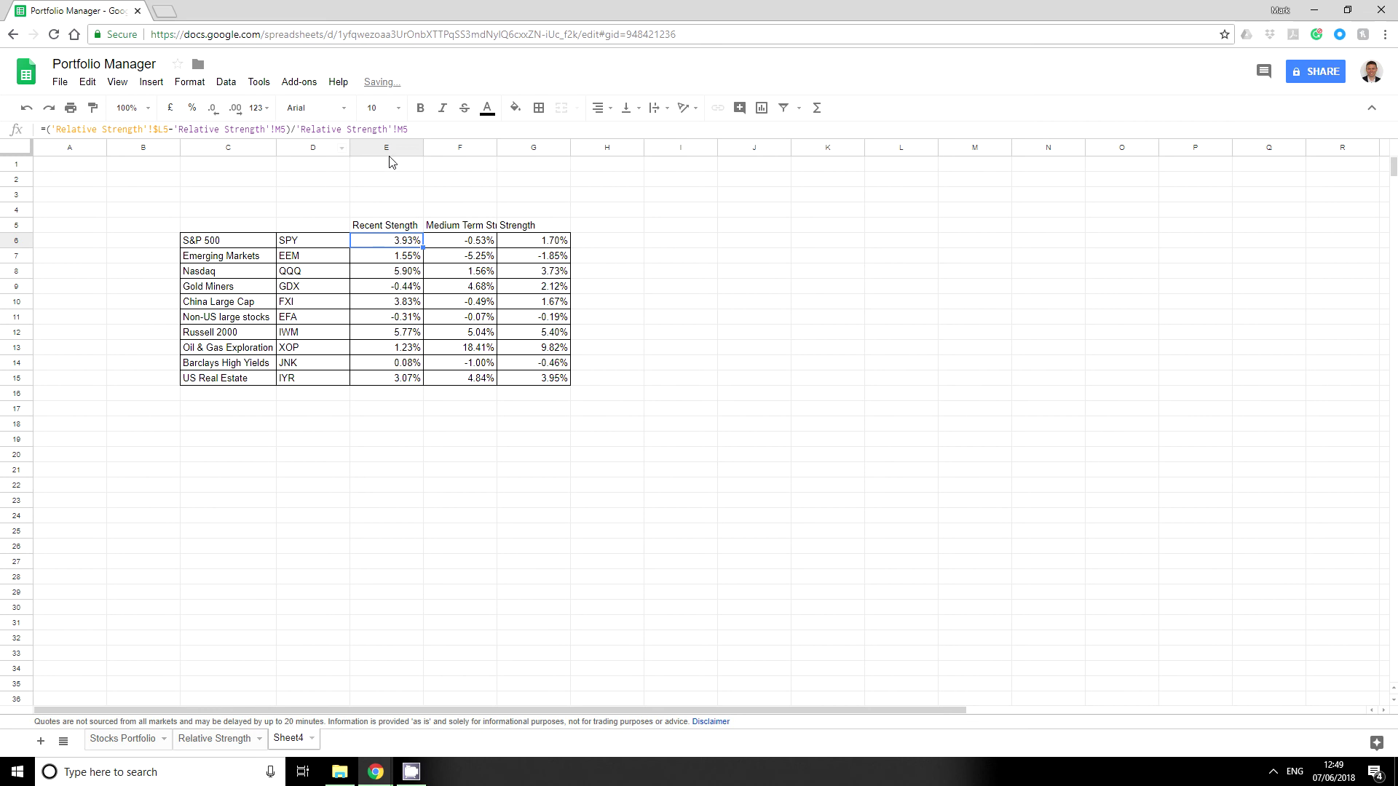
{"action": "left_click_drag", "start_coordinate": [386, 163], "coordinate": [546, 153]}
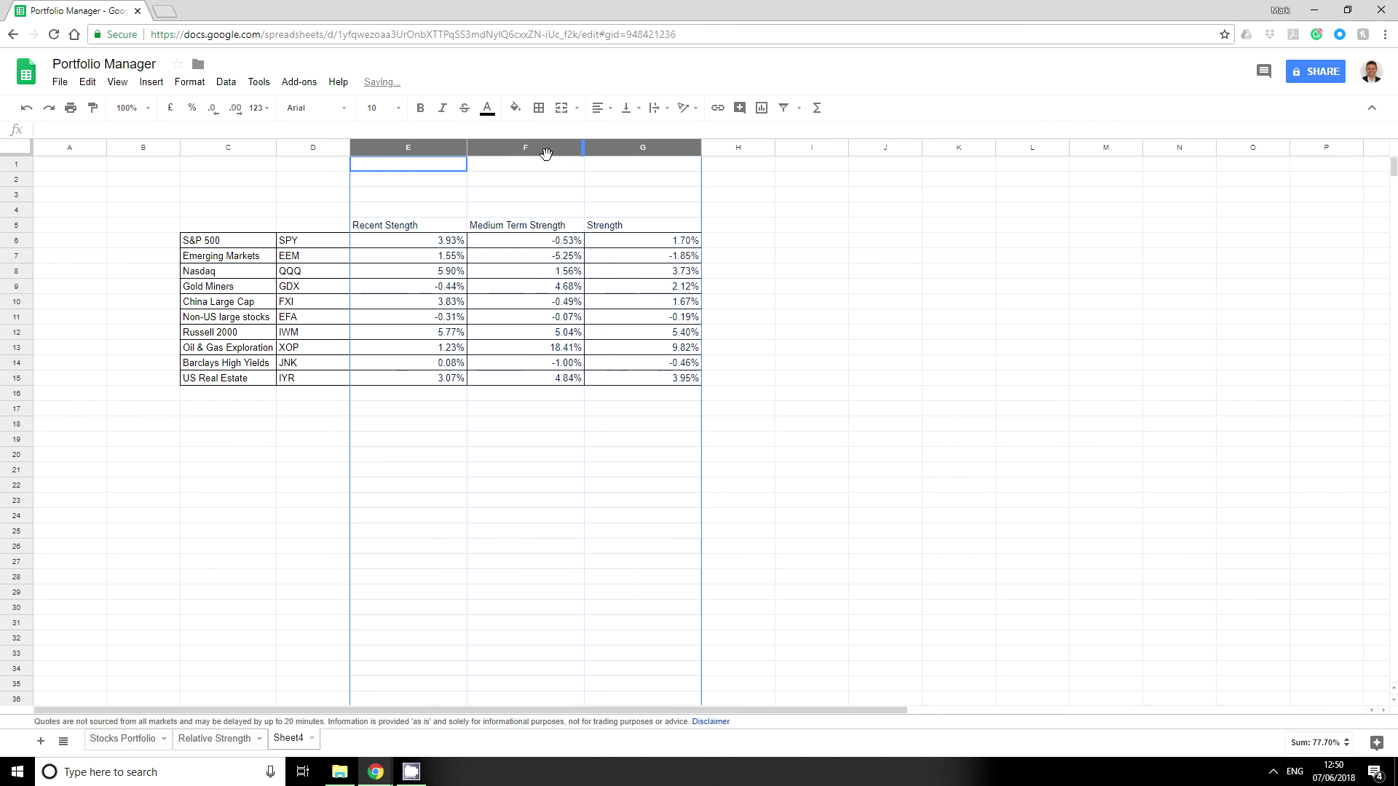
{"action": "left_click", "coordinate": [576, 467]}
Start an INDEX formula in C18, then cancel it
{"action": "left_click", "coordinate": [204, 427]}
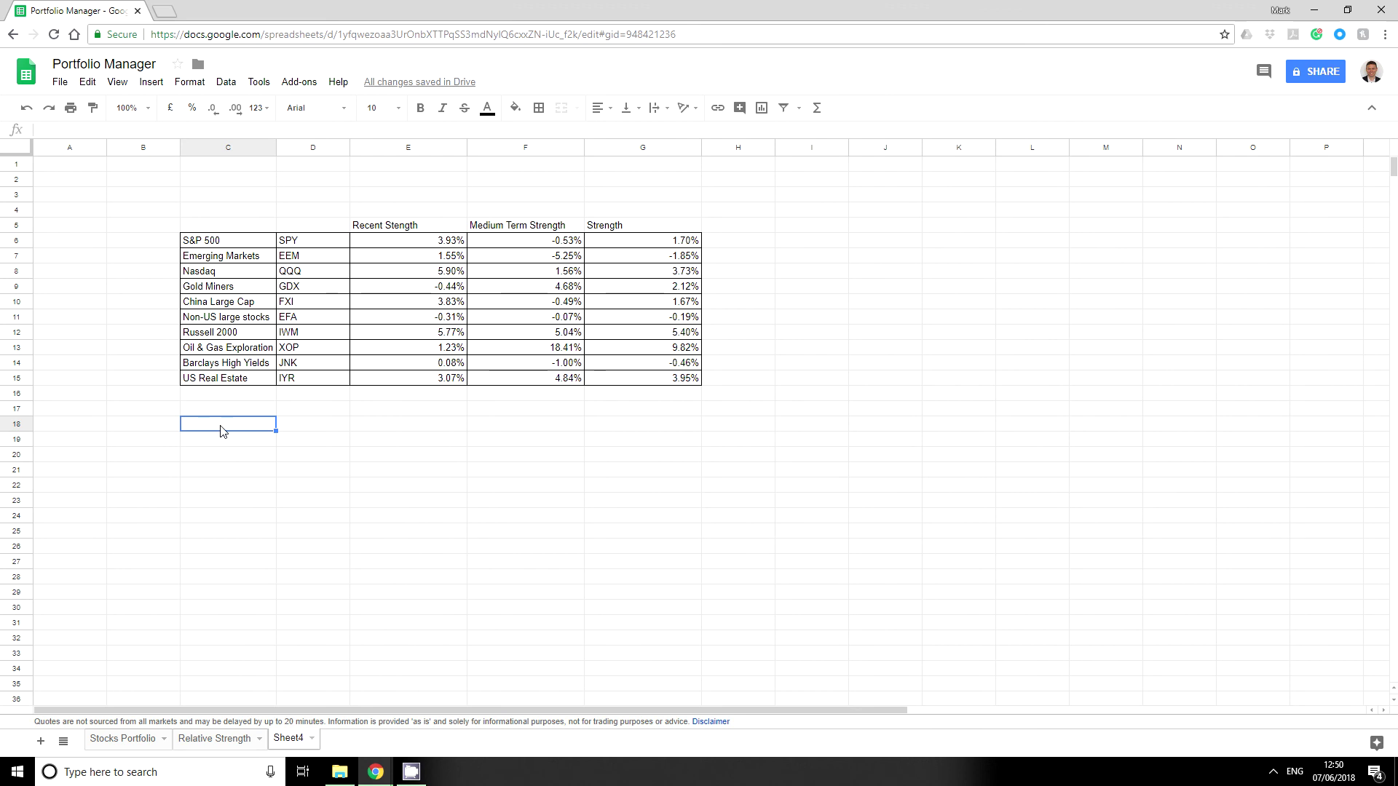
{"action": "type", "text": "="}
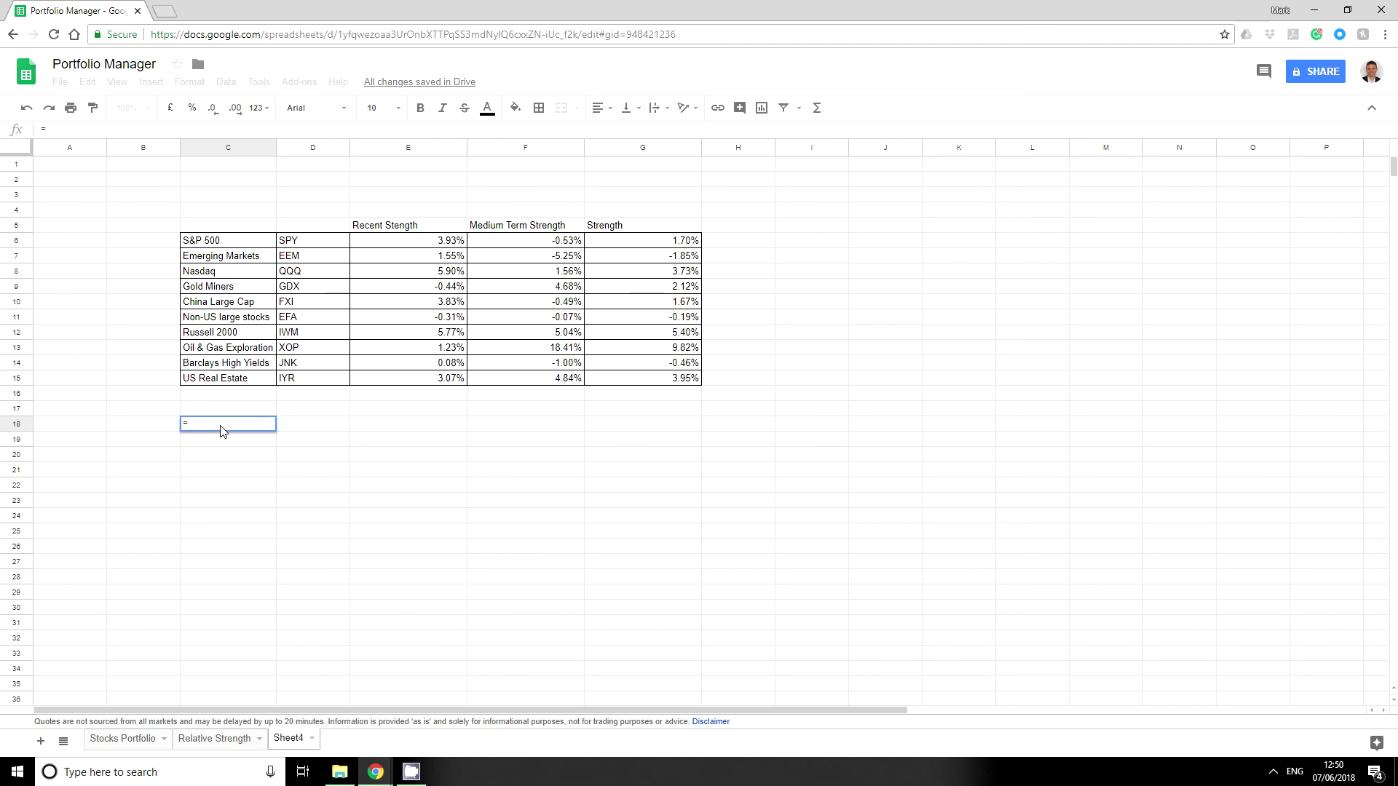
{"action": "type", "text": "index("}
{"action": "key", "text": "Escape"}
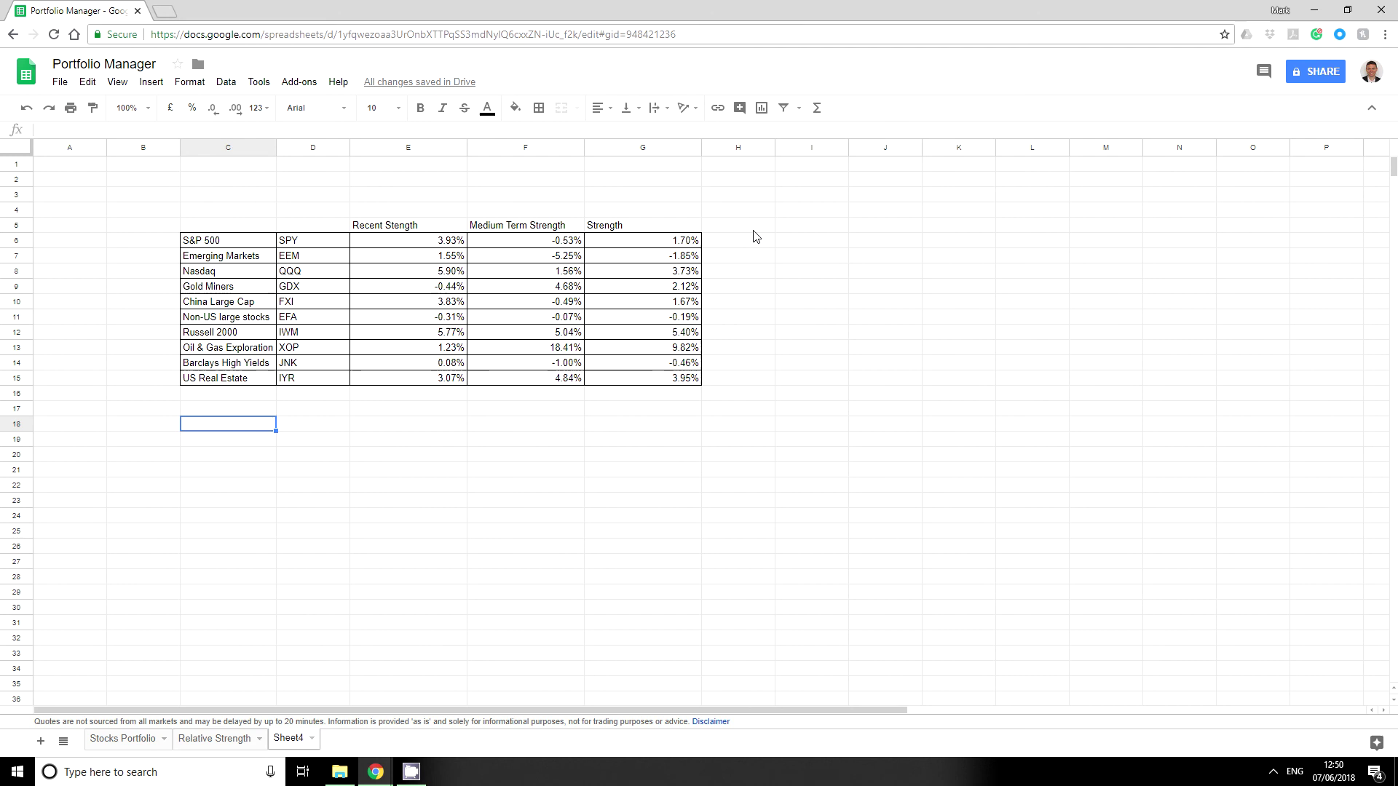
Add a Rank header in H5 and enter =rank(G6,$G$6:$G$15) in H6
{"action": "left_click", "coordinate": [735, 211]}
{"action": "left_click", "coordinate": [731, 227]}
{"action": "type", "text": "Rank"}
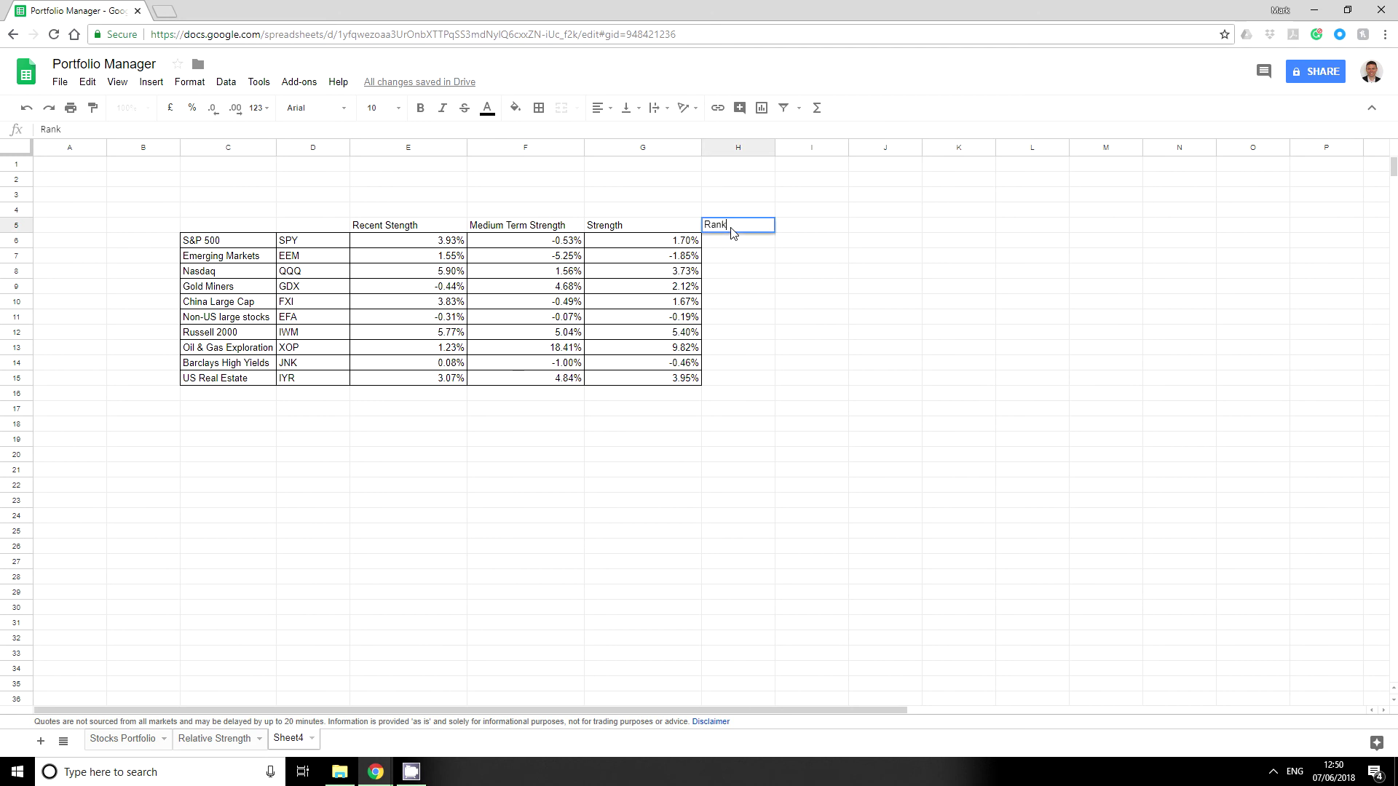
{"action": "key", "text": "Return"}
{"action": "type", "text": "="}
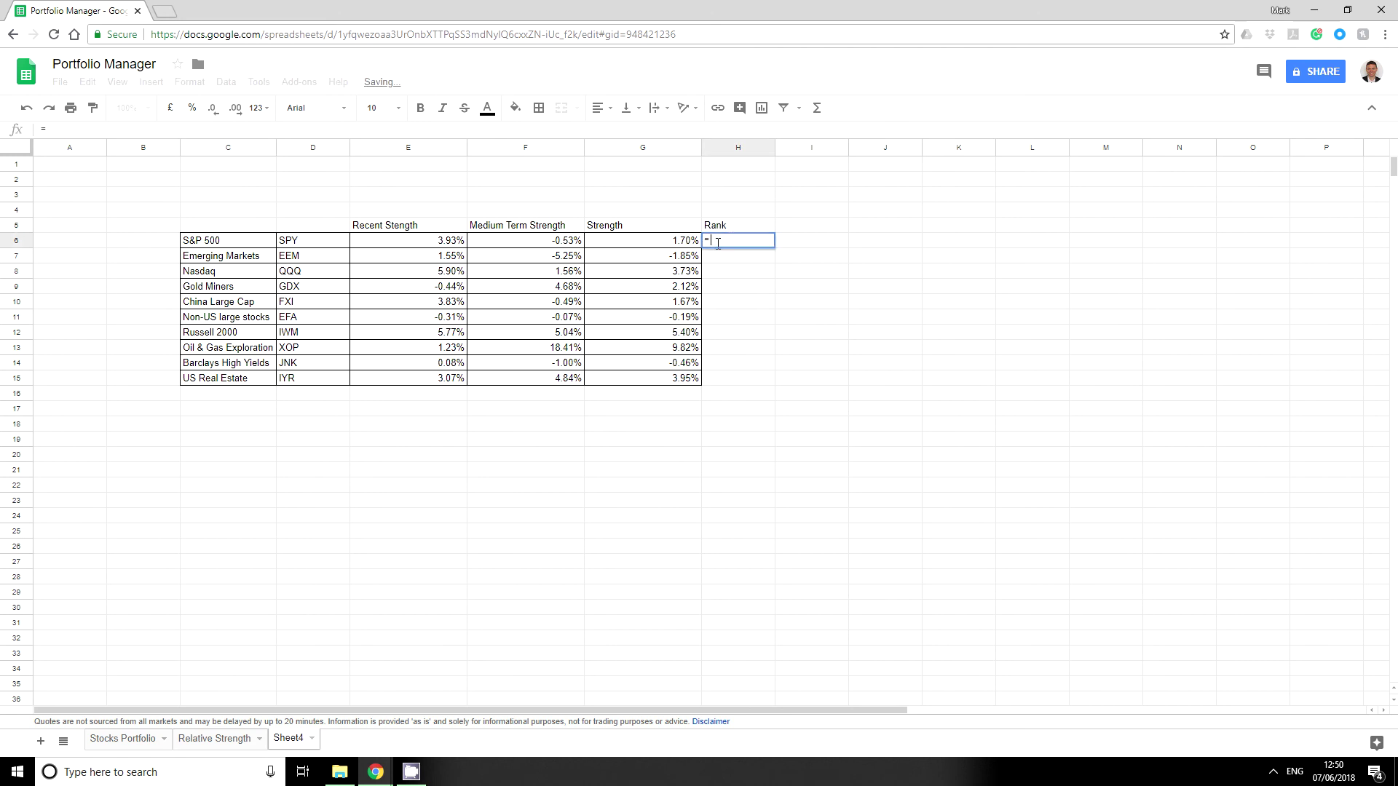
{"action": "left_click", "coordinate": [684, 242]}
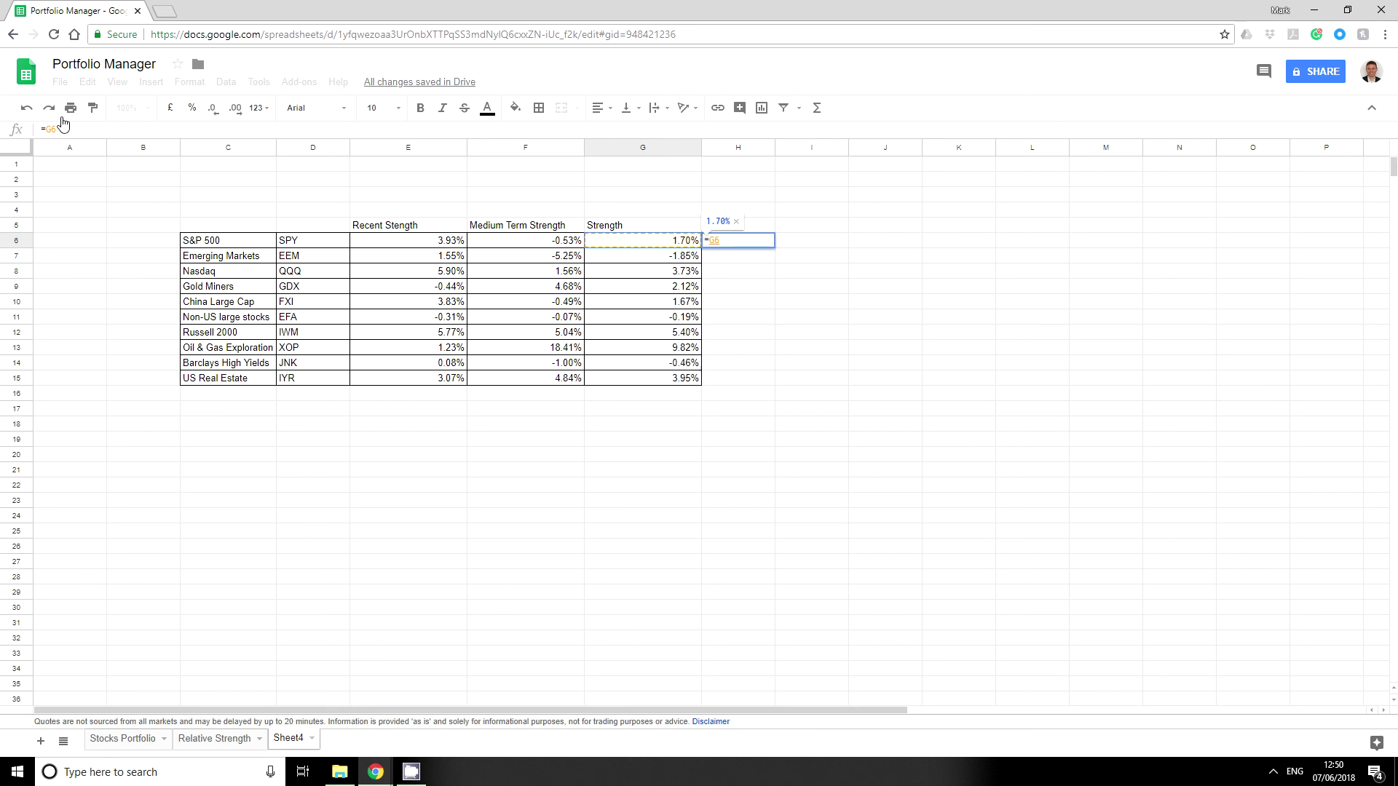
{"action": "left_click", "coordinate": [711, 240]}
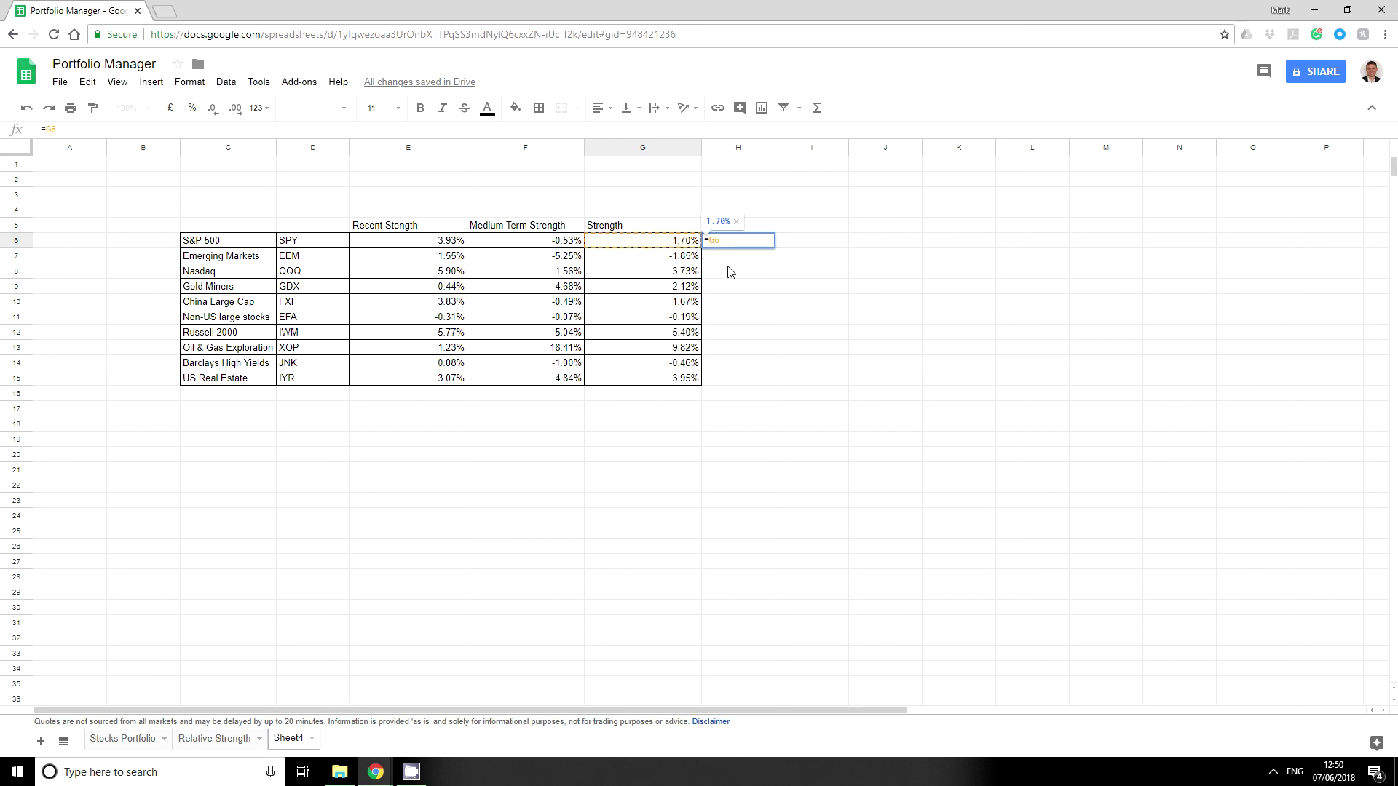
{"action": "type", "text": "rank(G6"}
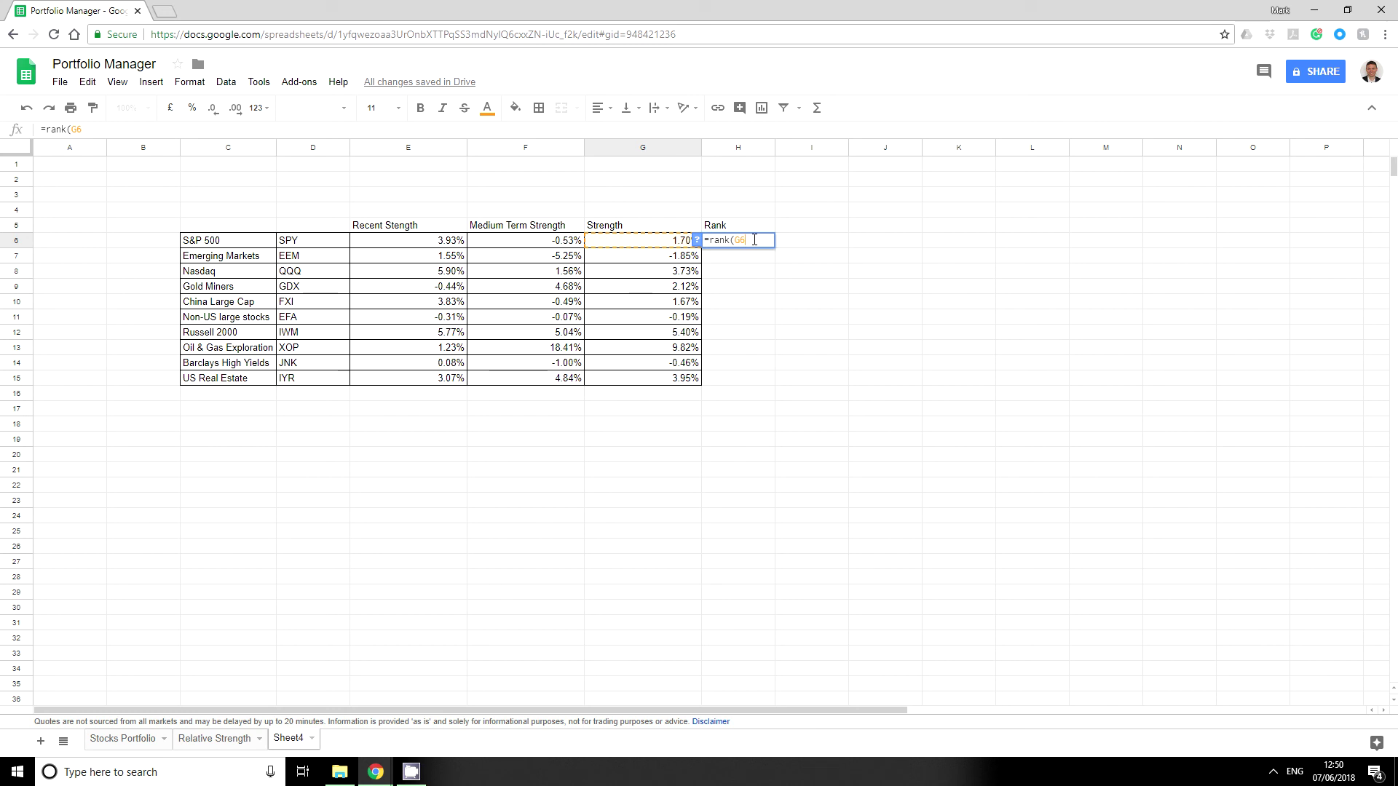
{"action": "type", "text": ","}
{"action": "left_click_drag", "start_coordinate": [656, 243], "coordinate": [666, 380]}
{"action": "left_click", "coordinate": [113, 130]}
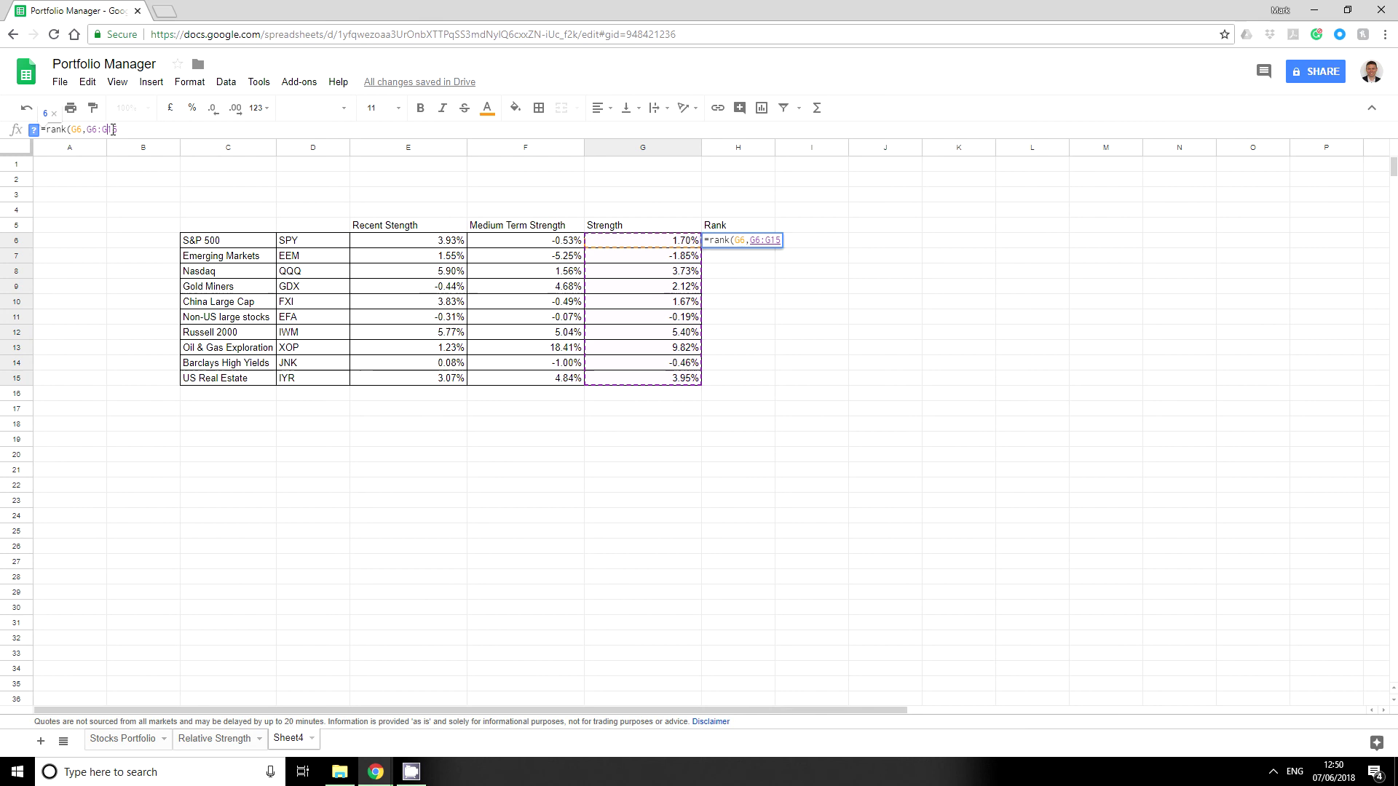
{"action": "key", "text": "F4"}
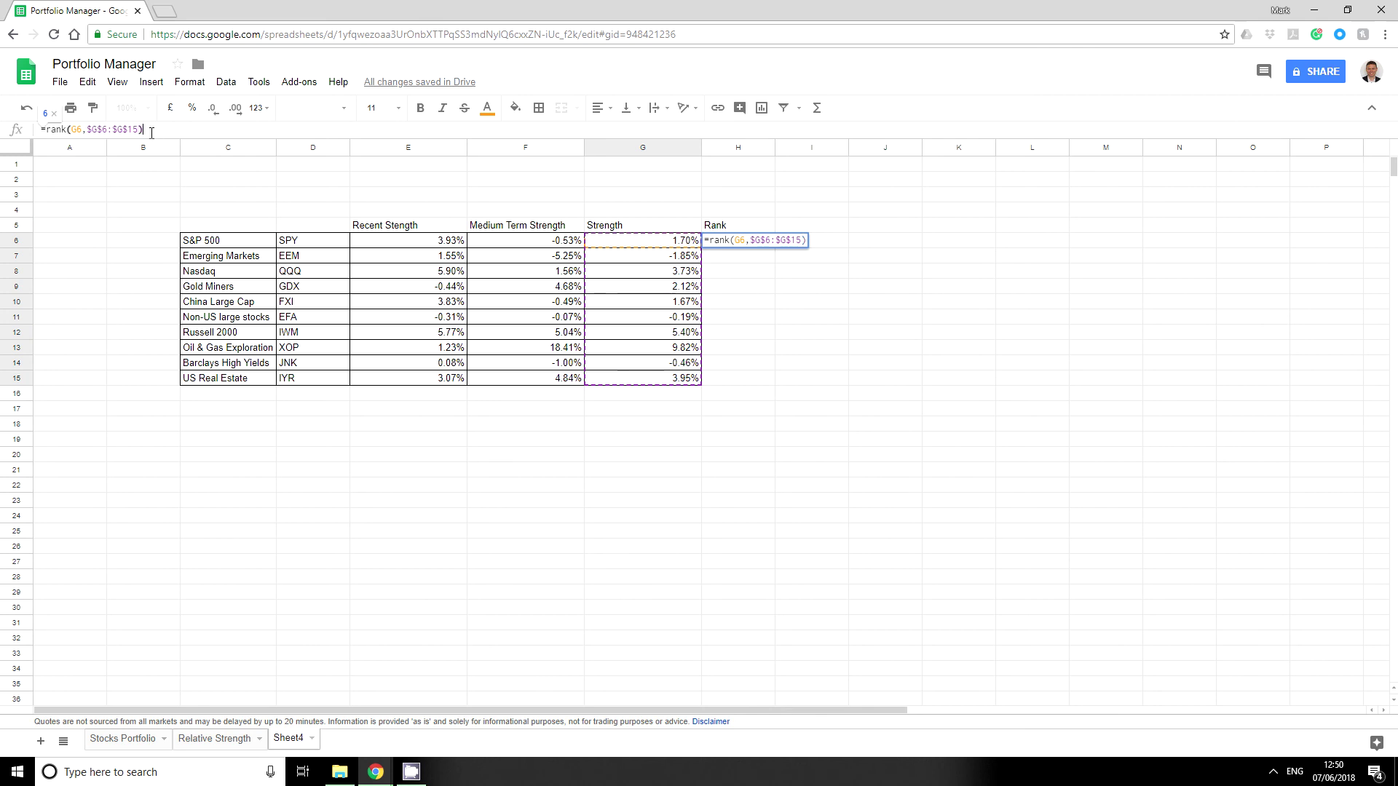
{"action": "key", "text": "Return"}
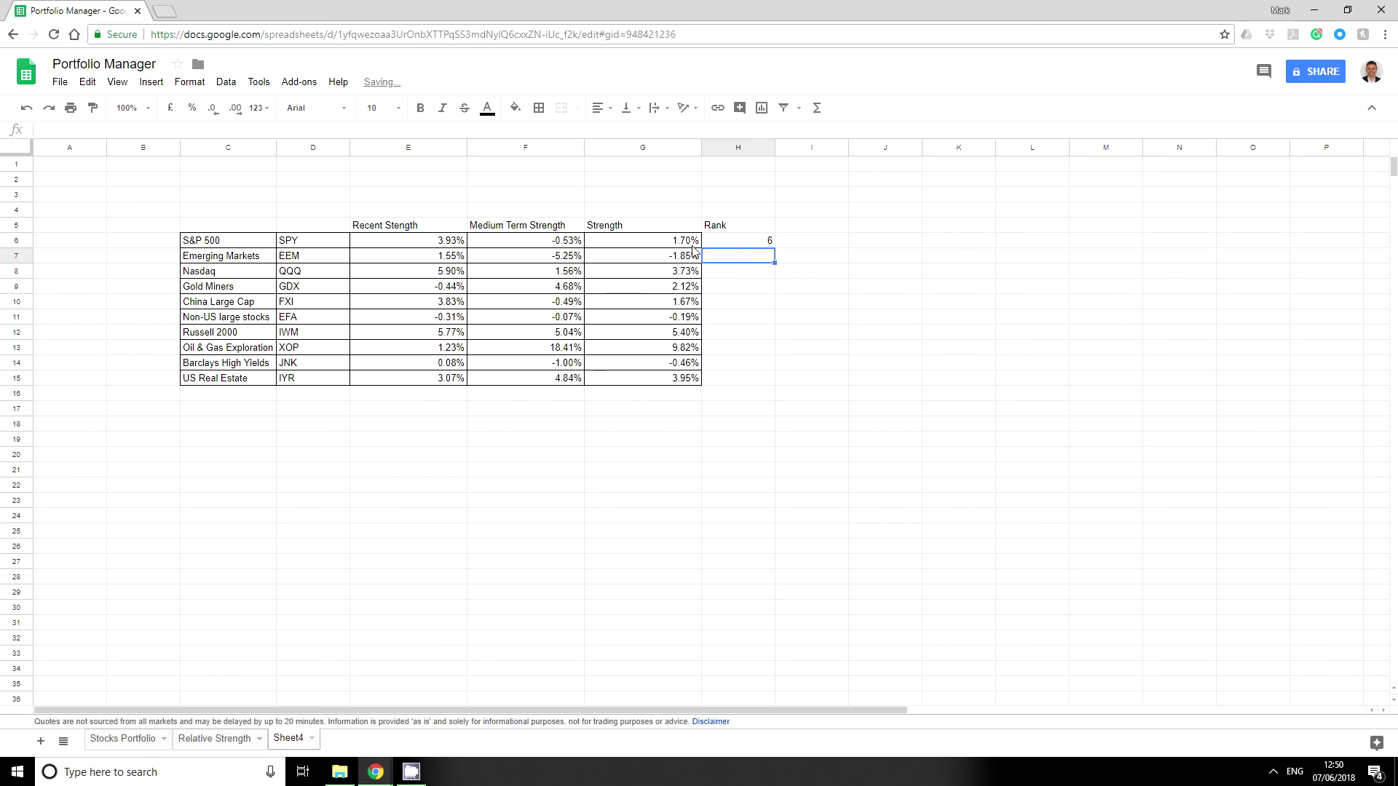
Fill the rank formula down to H15, ranking XOP first and EEM tenth
{"action": "left_click", "coordinate": [758, 245]}
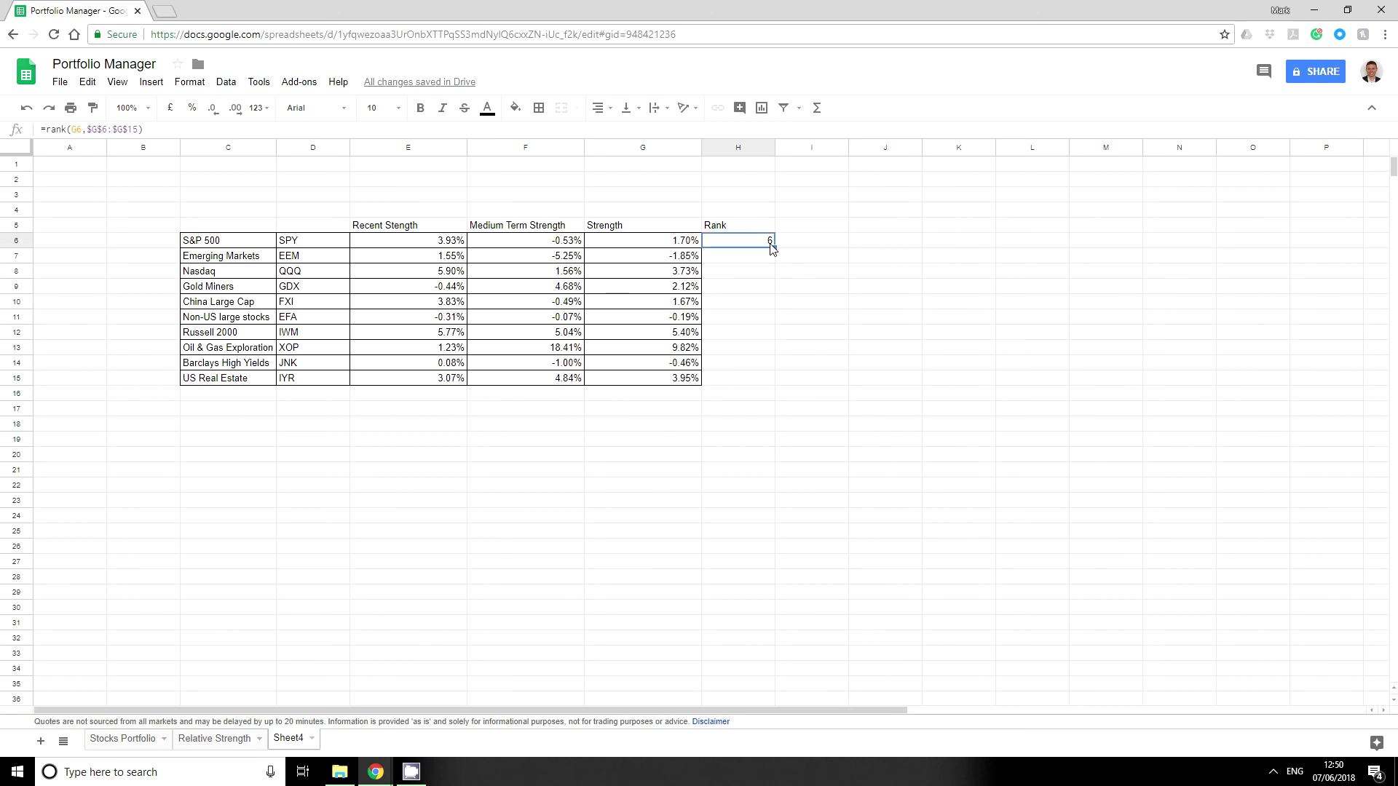
{"action": "left_click_drag", "start_coordinate": [774, 248], "coordinate": [785, 382]}
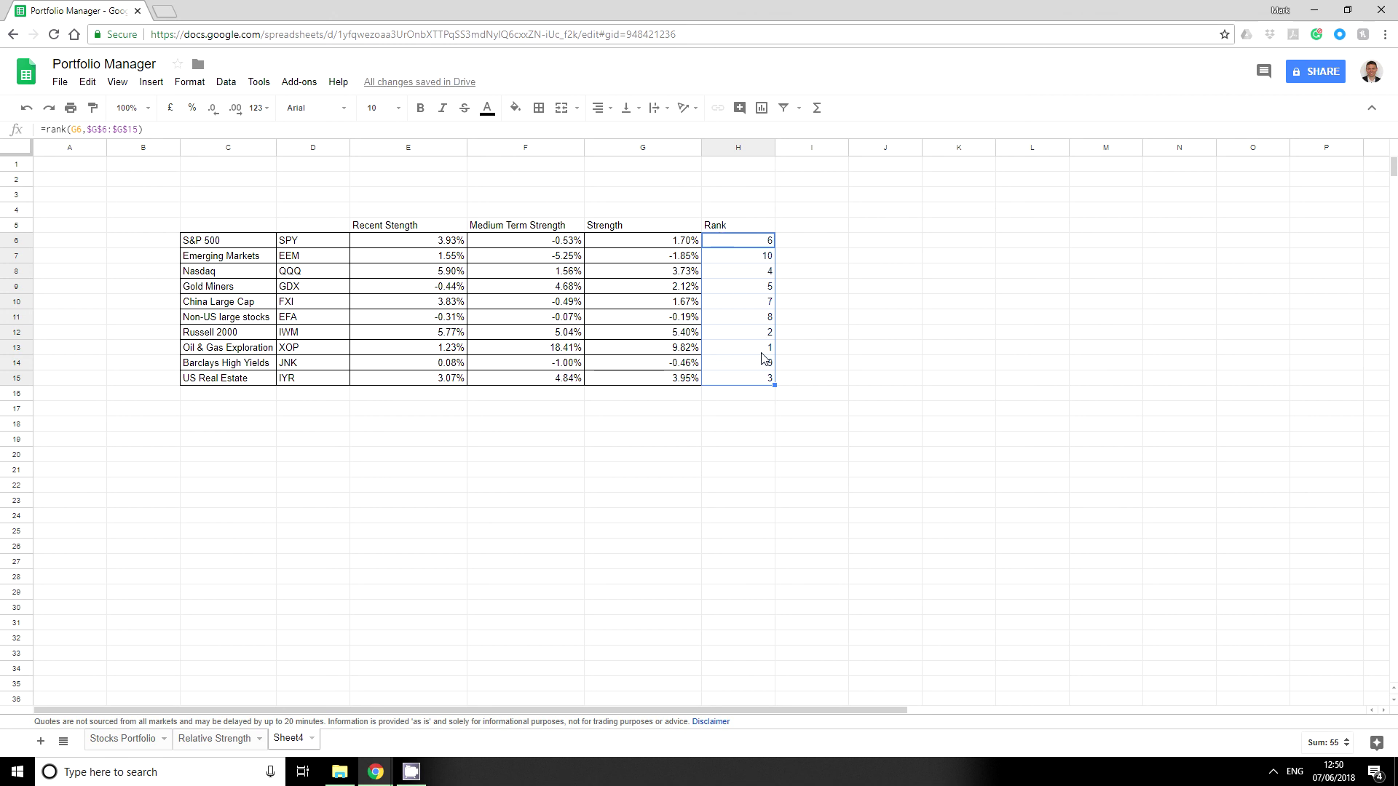
{"action": "left_click", "coordinate": [245, 426]}
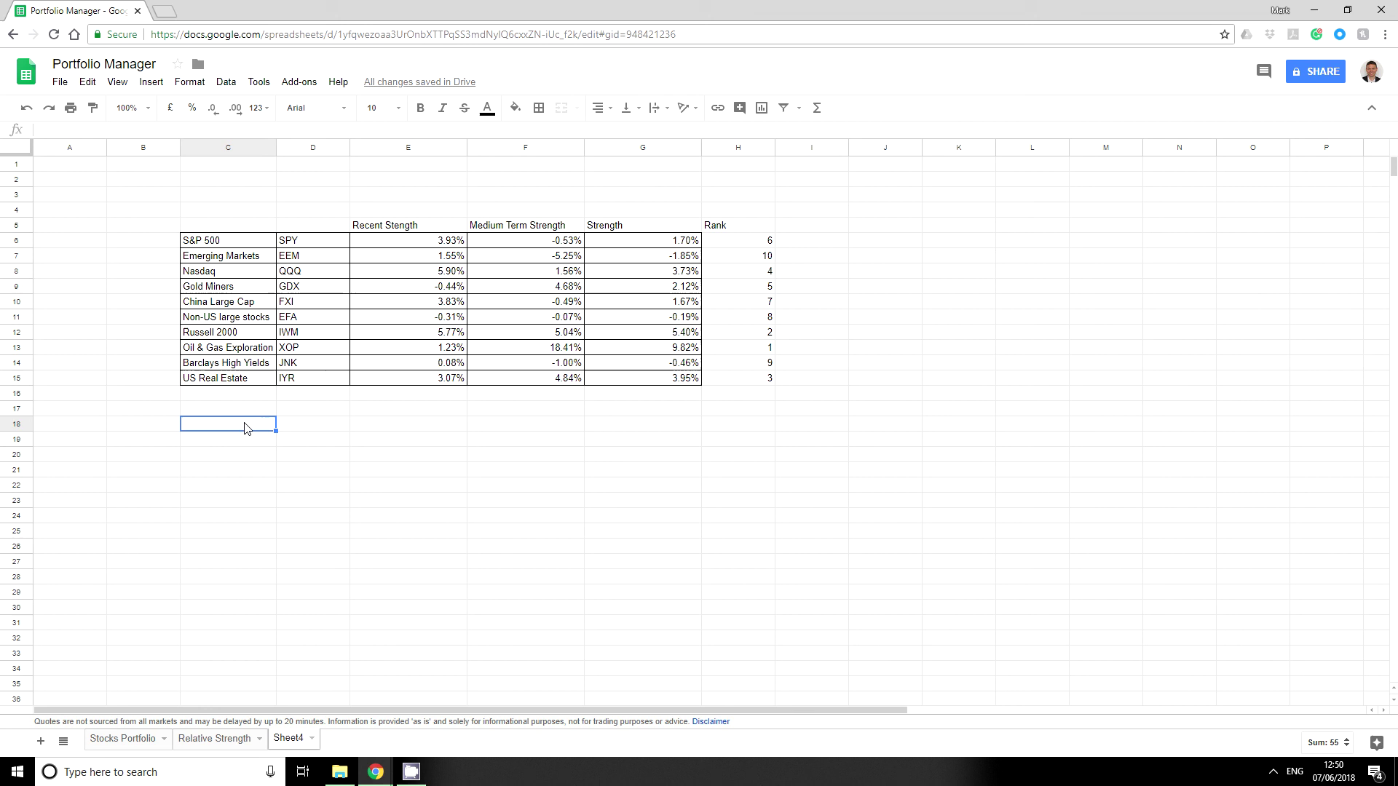
Number the ranks 1 to 10 in C18:C27
{"action": "type", "text": "1"}
{"action": "key", "text": "Return"}
{"action": "type", "text": "2"}
{"action": "key", "text": "Return"}
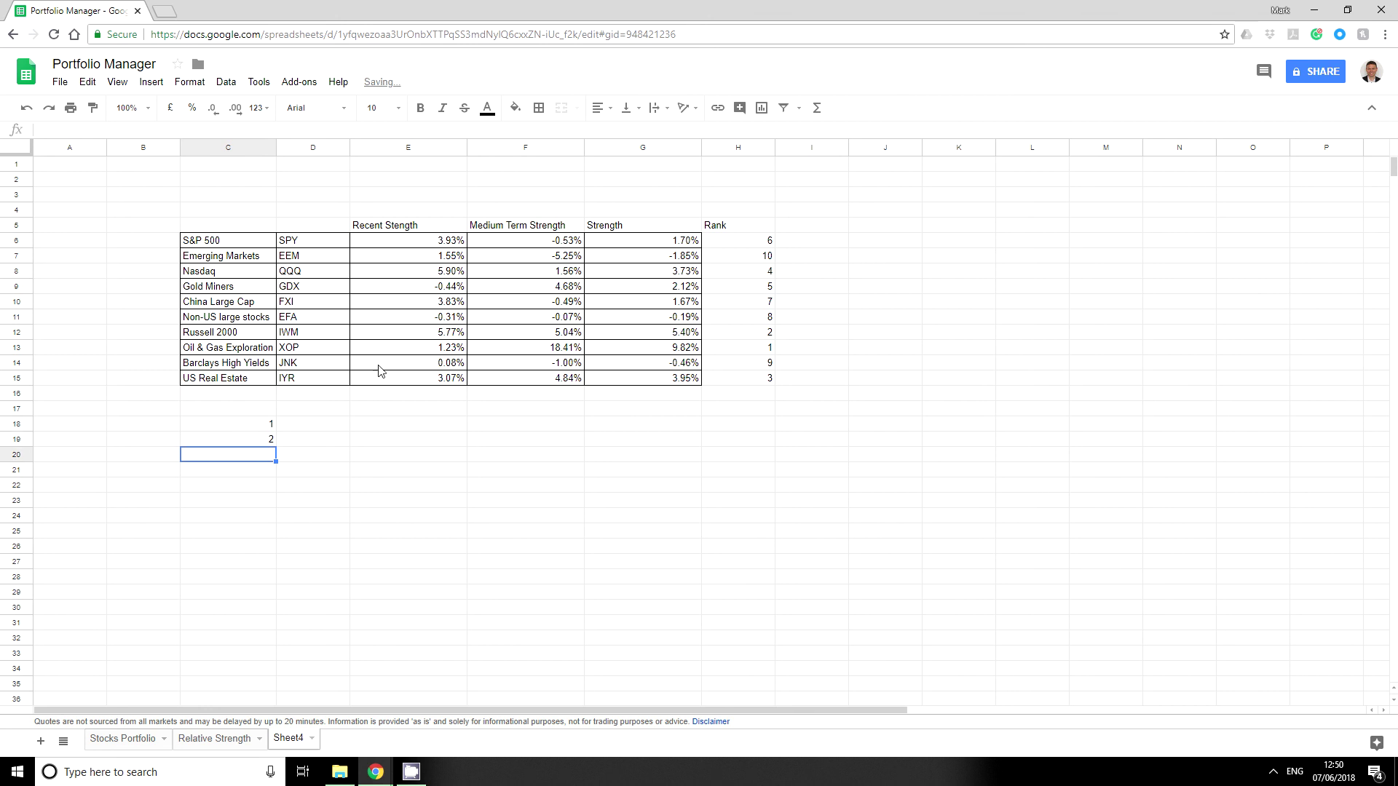
{"action": "left_click_drag", "start_coordinate": [268, 425], "coordinate": [258, 584]}
{"action": "left_click", "coordinate": [251, 577]}
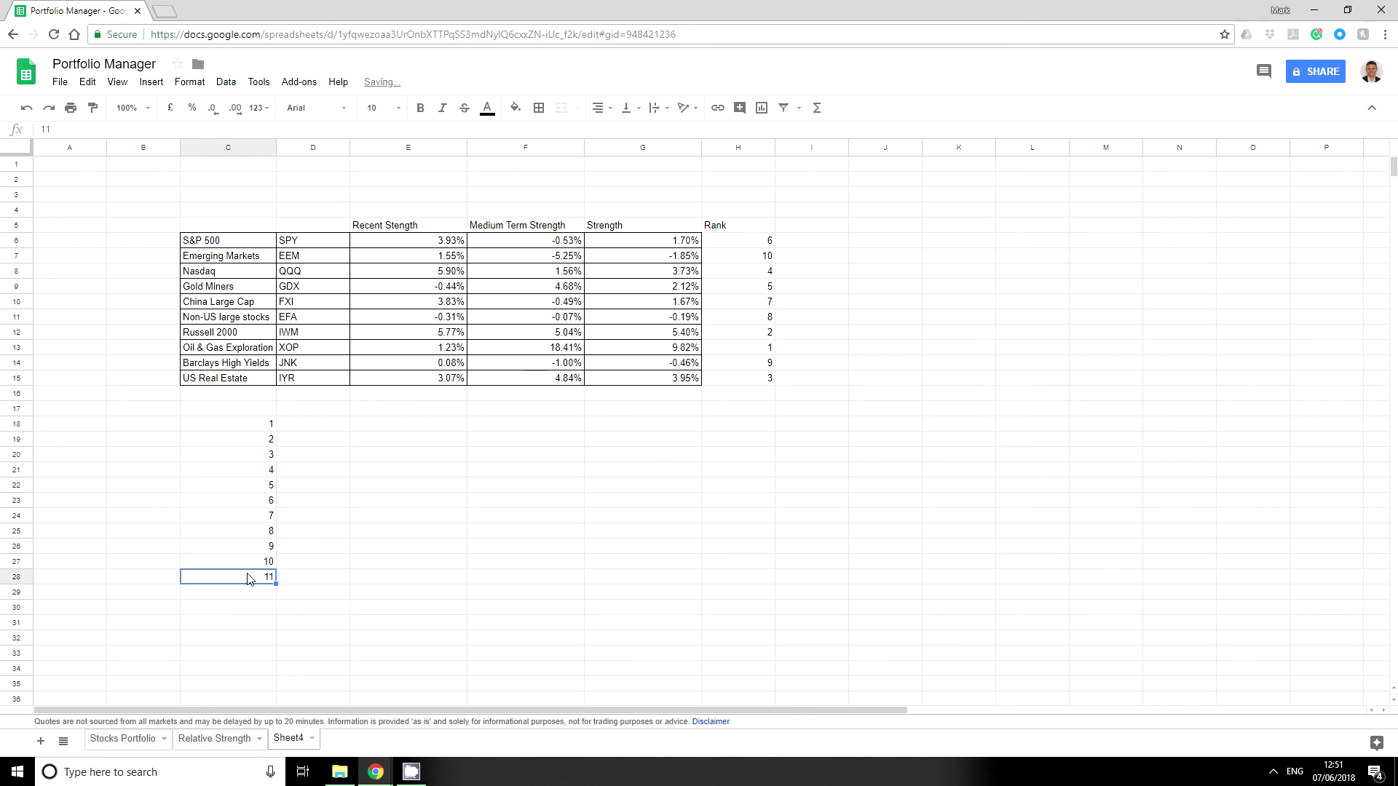
Begin an INDEX formula in D18 over the absolute ticker range $D$6:$D$15
{"action": "left_click", "coordinate": [316, 427]}
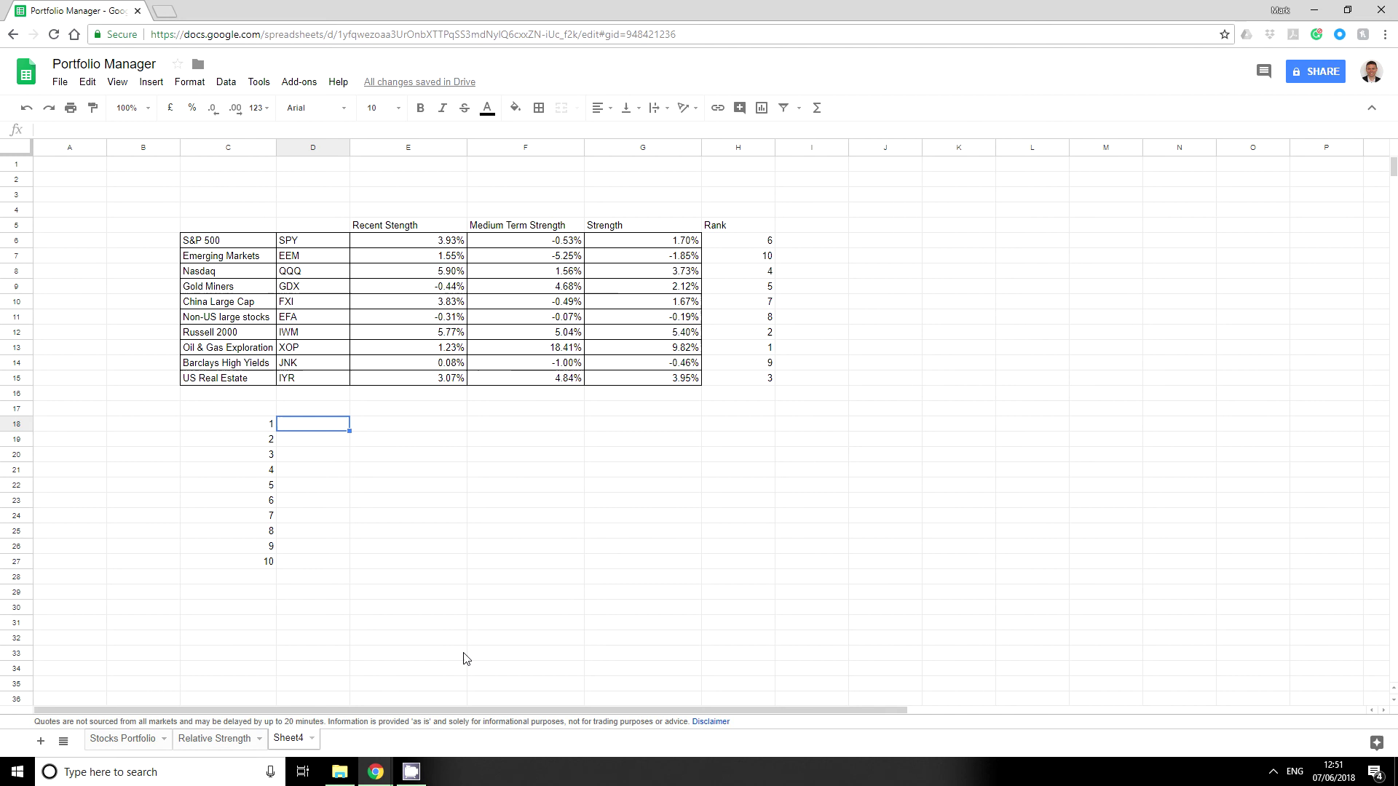
{"action": "type", "text": "="}
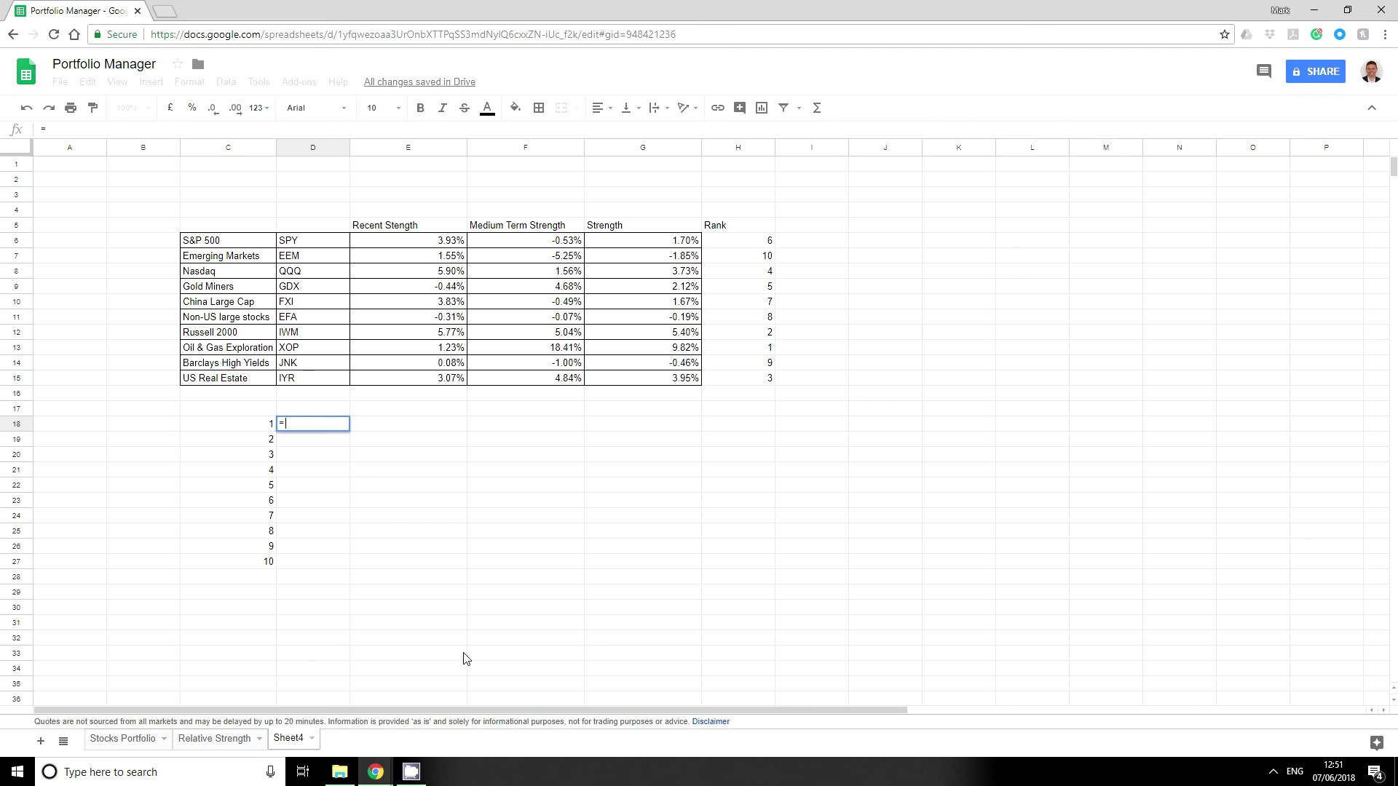
{"action": "type", "text": "inde"}
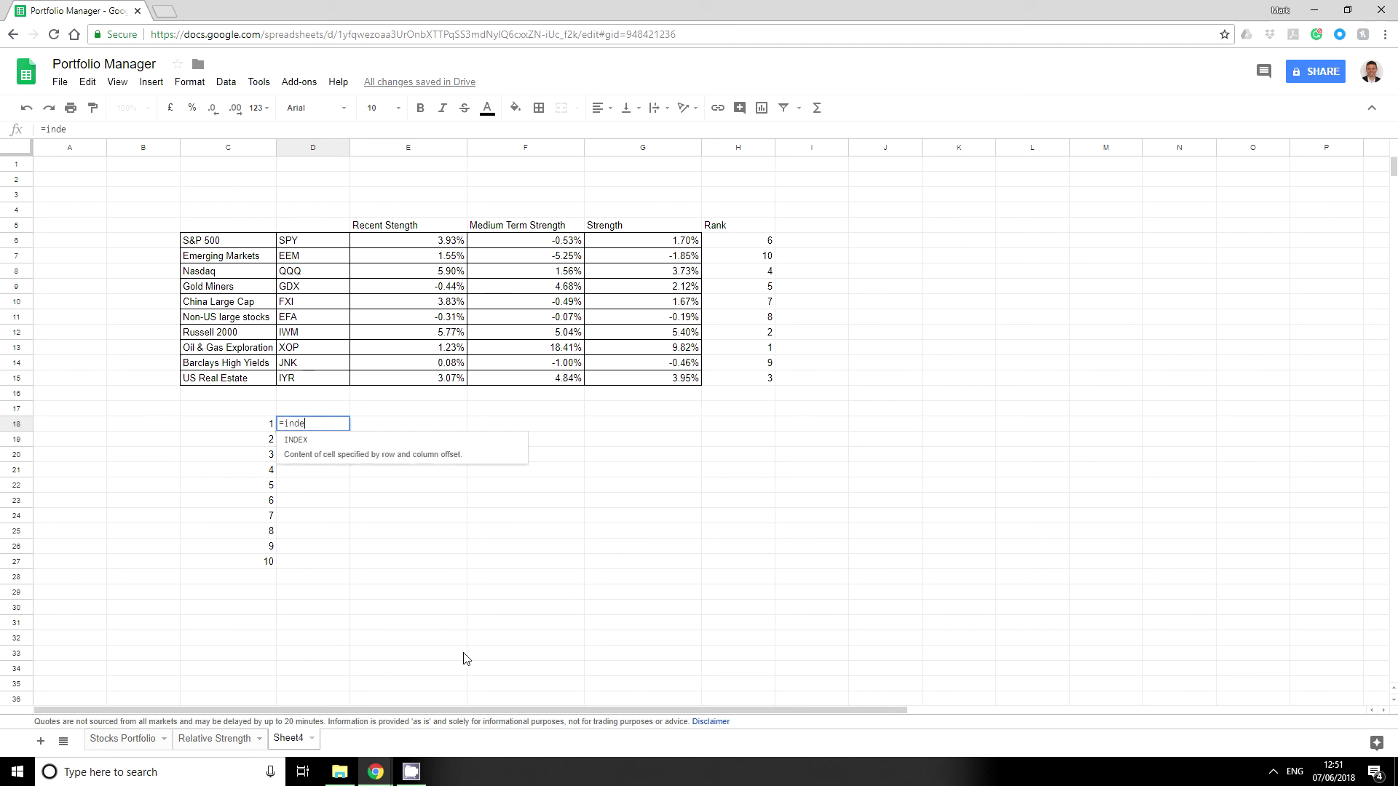
{"action": "type", "text": "x("}
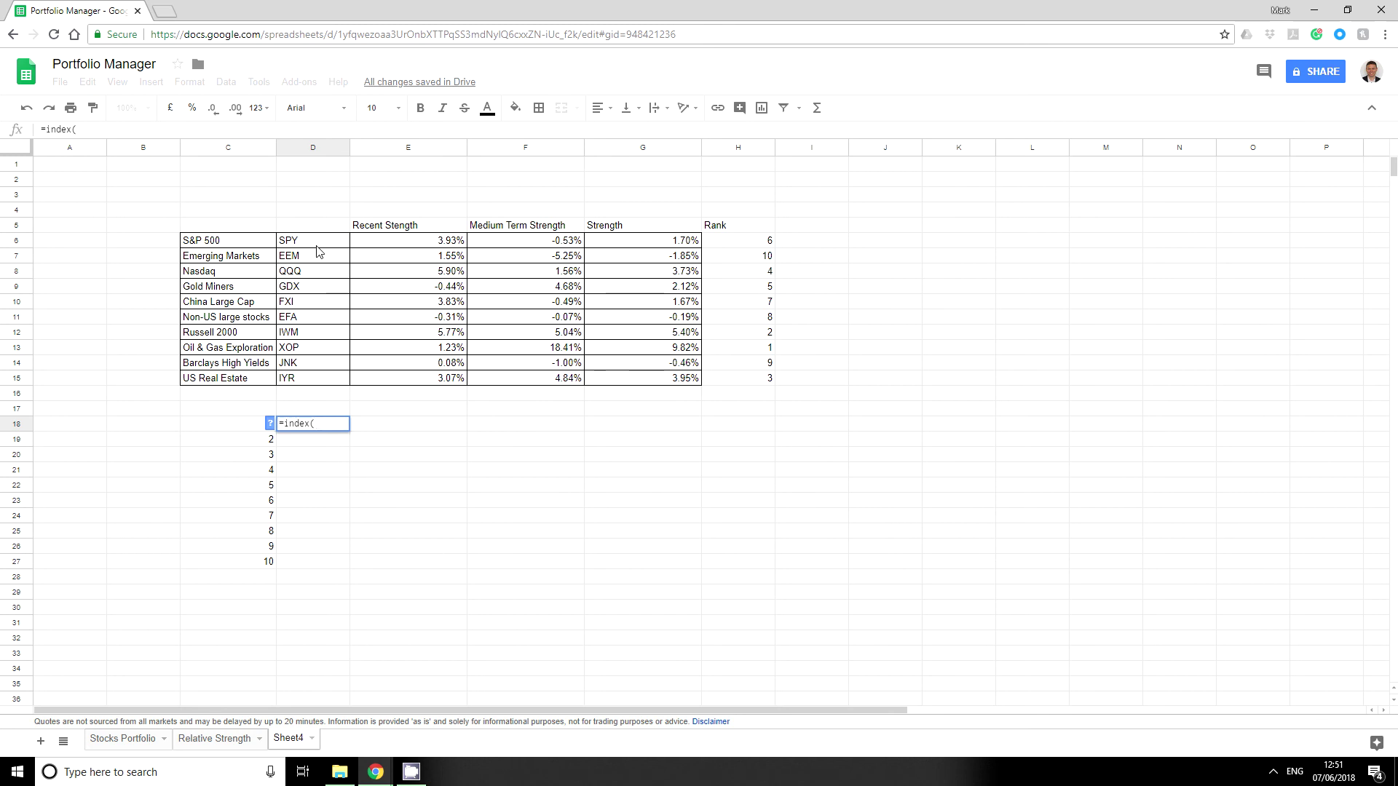
{"action": "left_click_drag", "start_coordinate": [313, 240], "coordinate": [338, 377]}
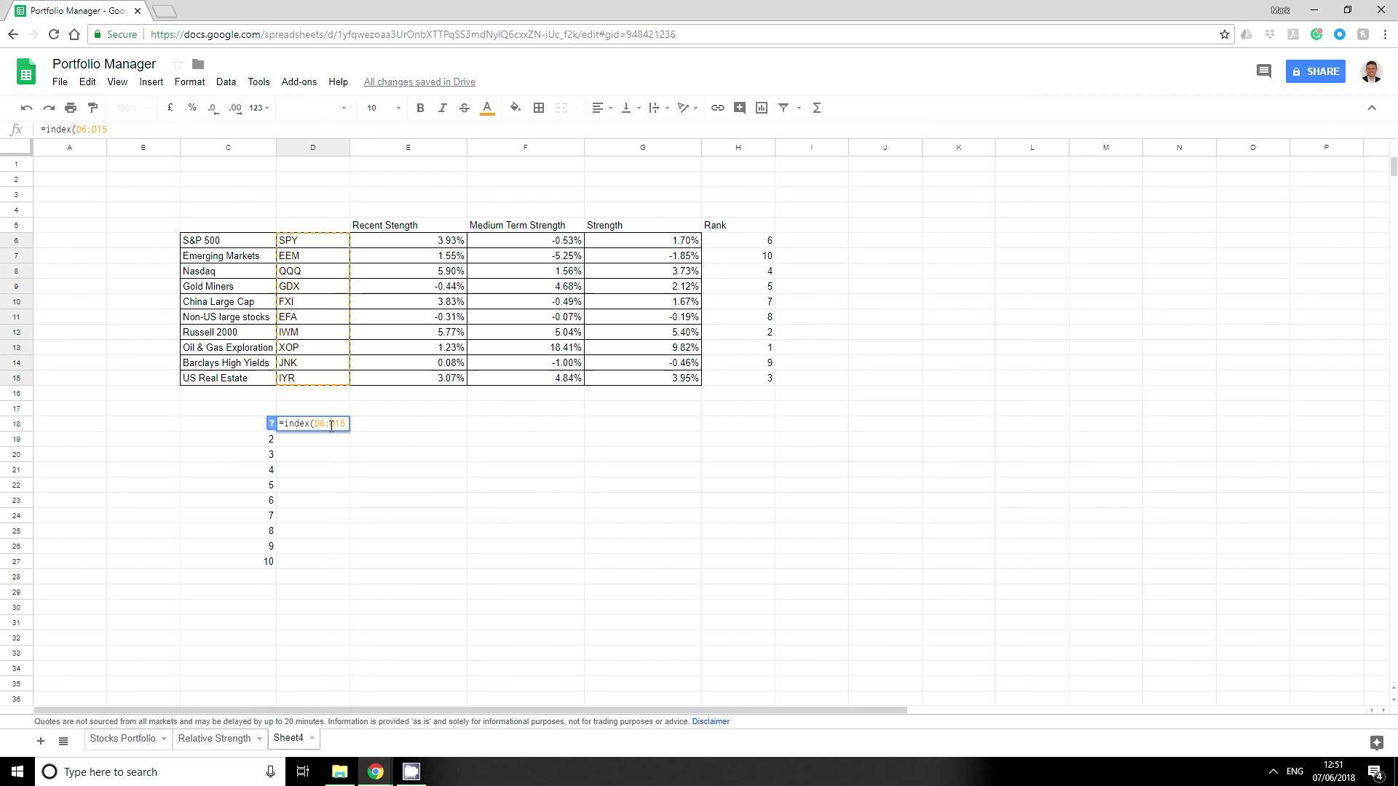
{"action": "key", "text": "F4"}
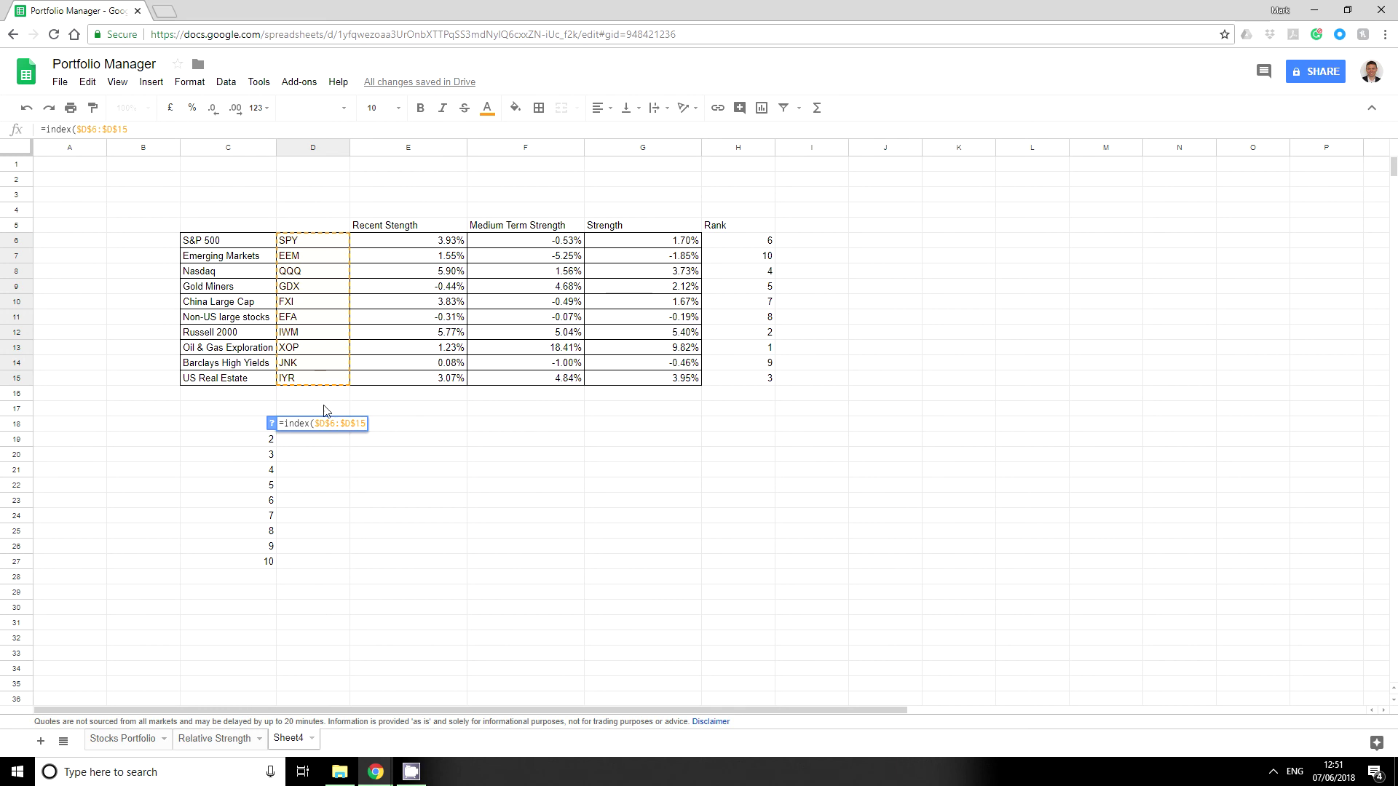
{"action": "left_click", "coordinate": [137, 129]}
Complete it with match($C18,$H$6:$H$15,0) so D18 returns XOP
{"action": "type", "text": ",mat"}
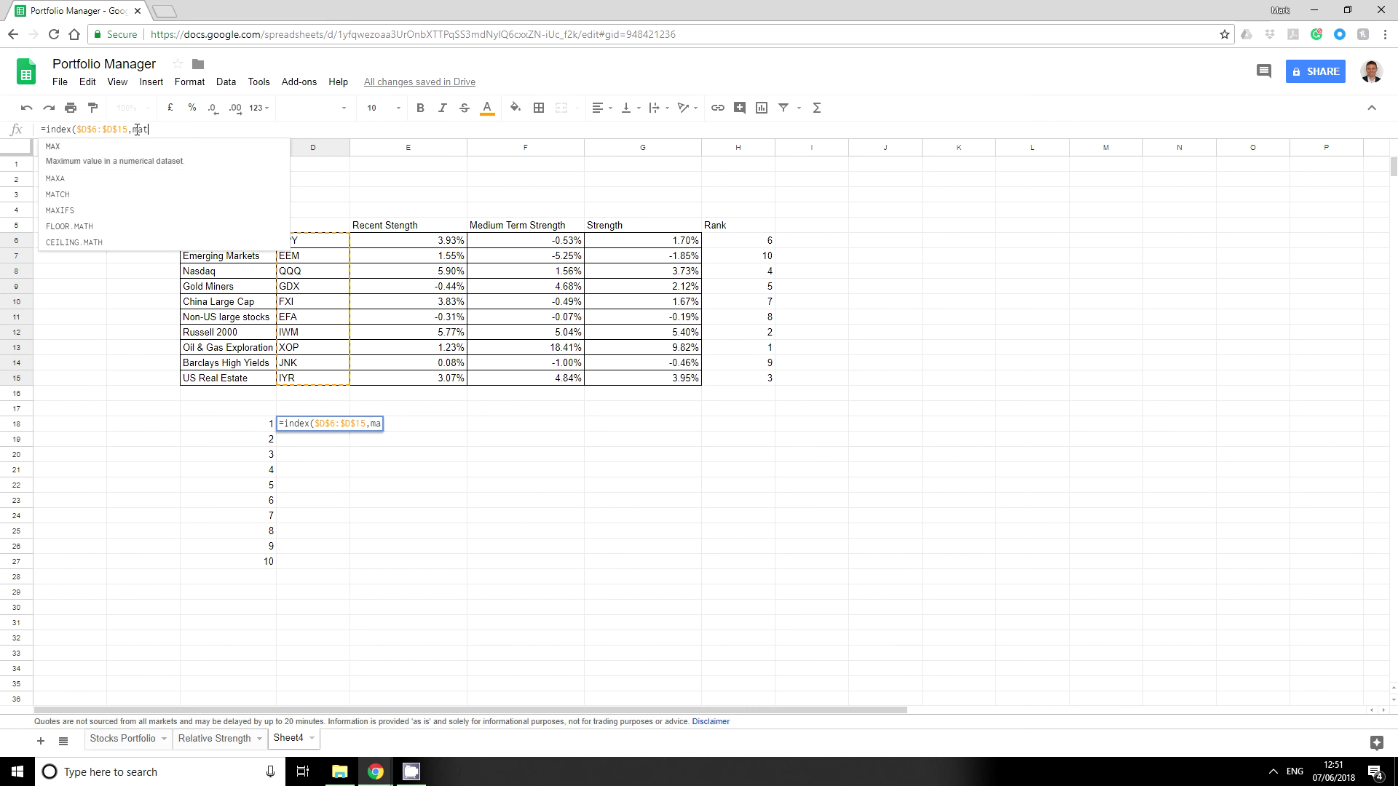
{"action": "type", "text": "ch("}
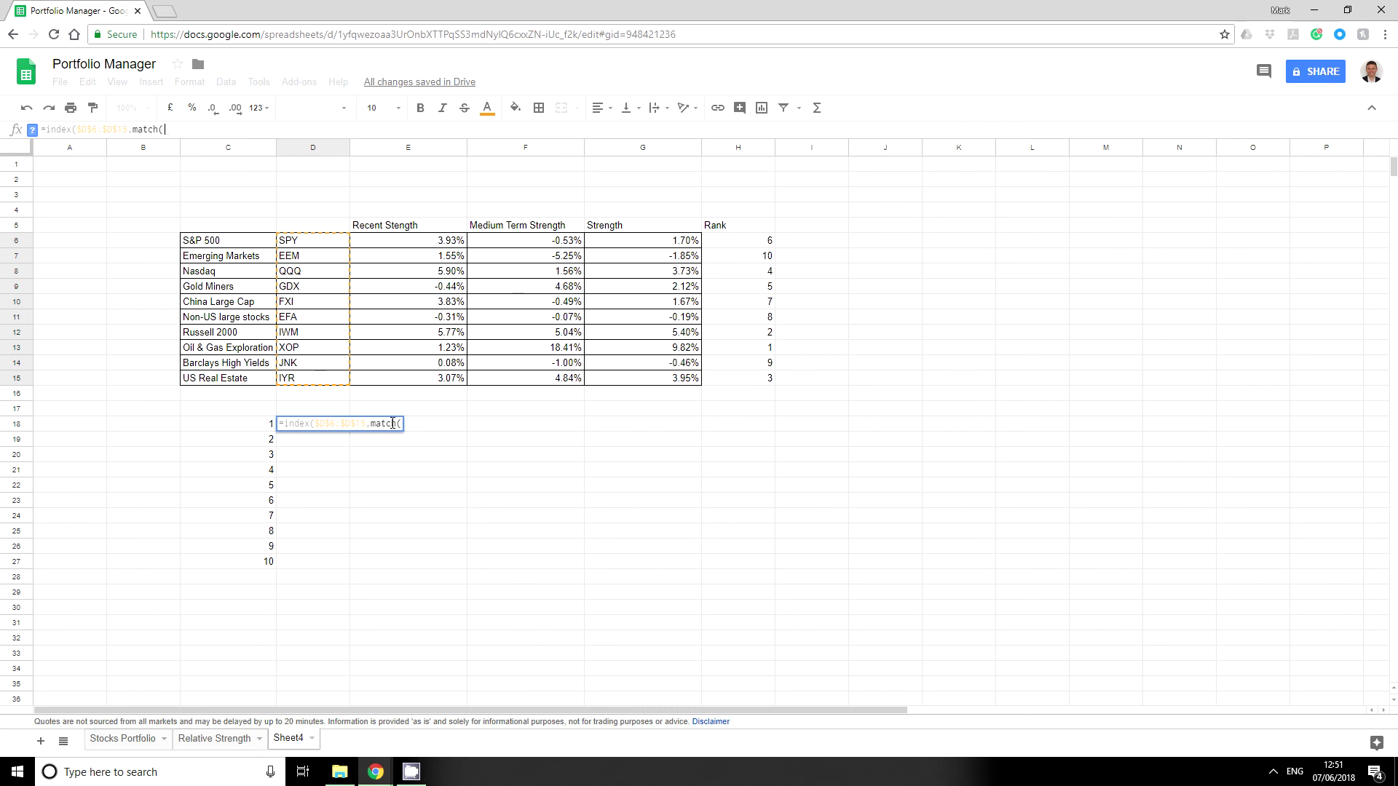
{"action": "left_click", "coordinate": [251, 427]}
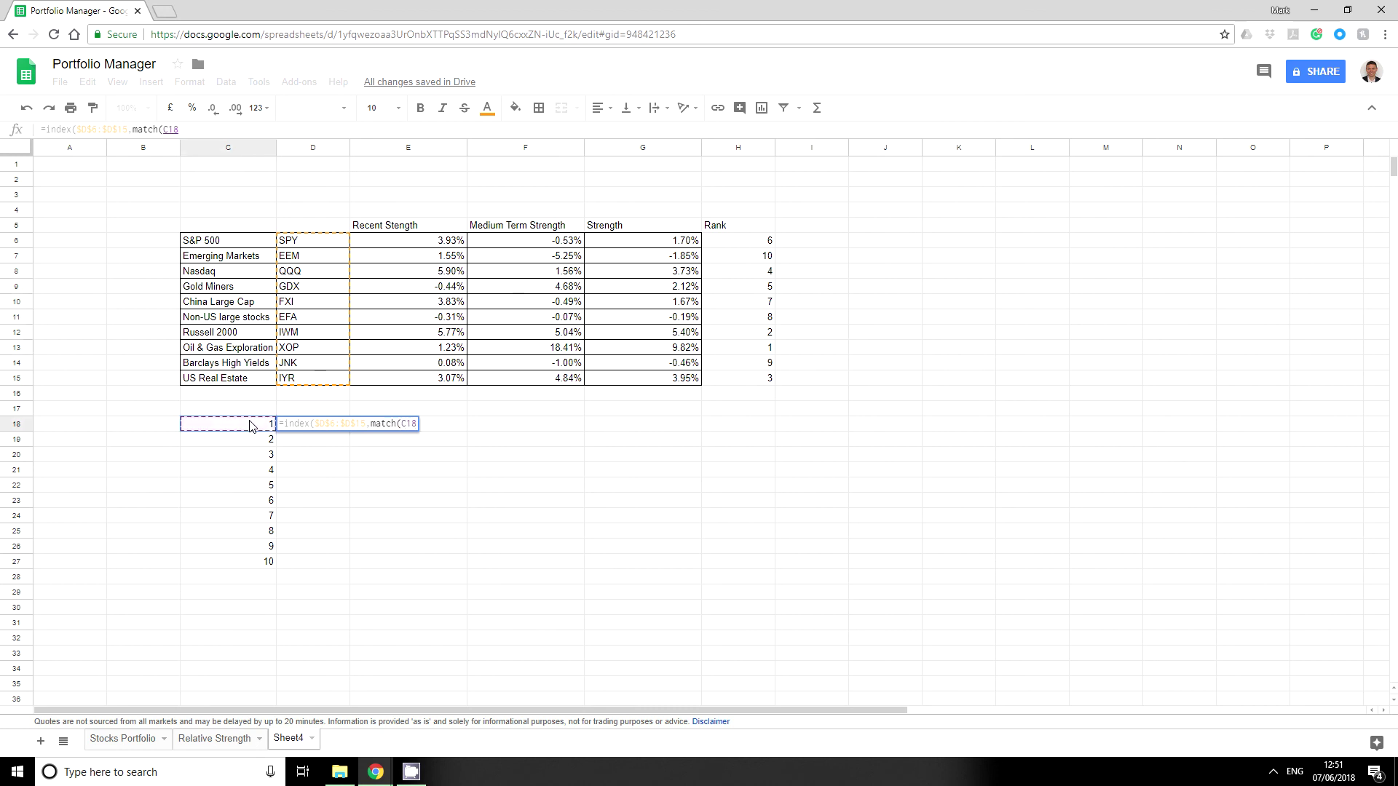
{"action": "left_click", "coordinate": [165, 131]}
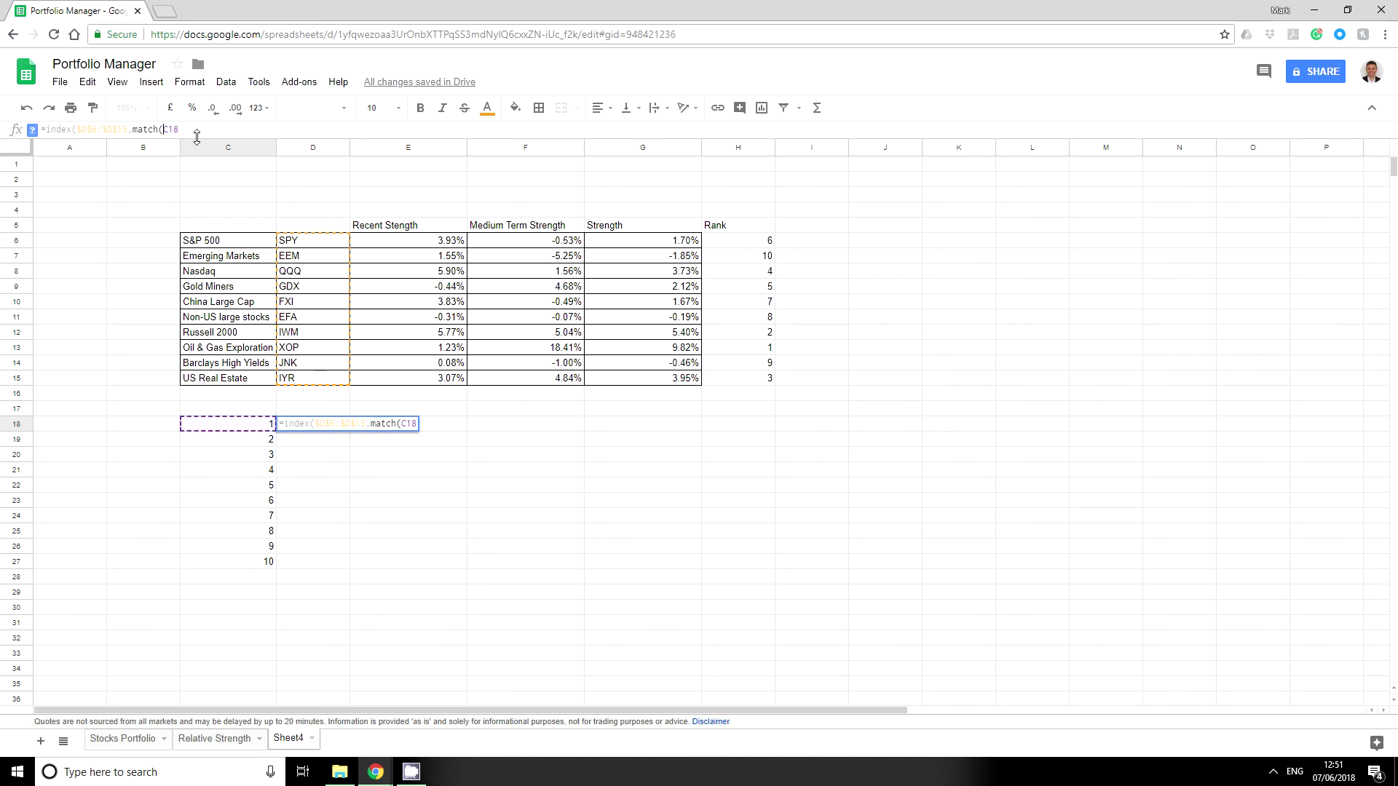
{"action": "type", "text": "$"}
{"action": "left_click", "coordinate": [198, 134]}
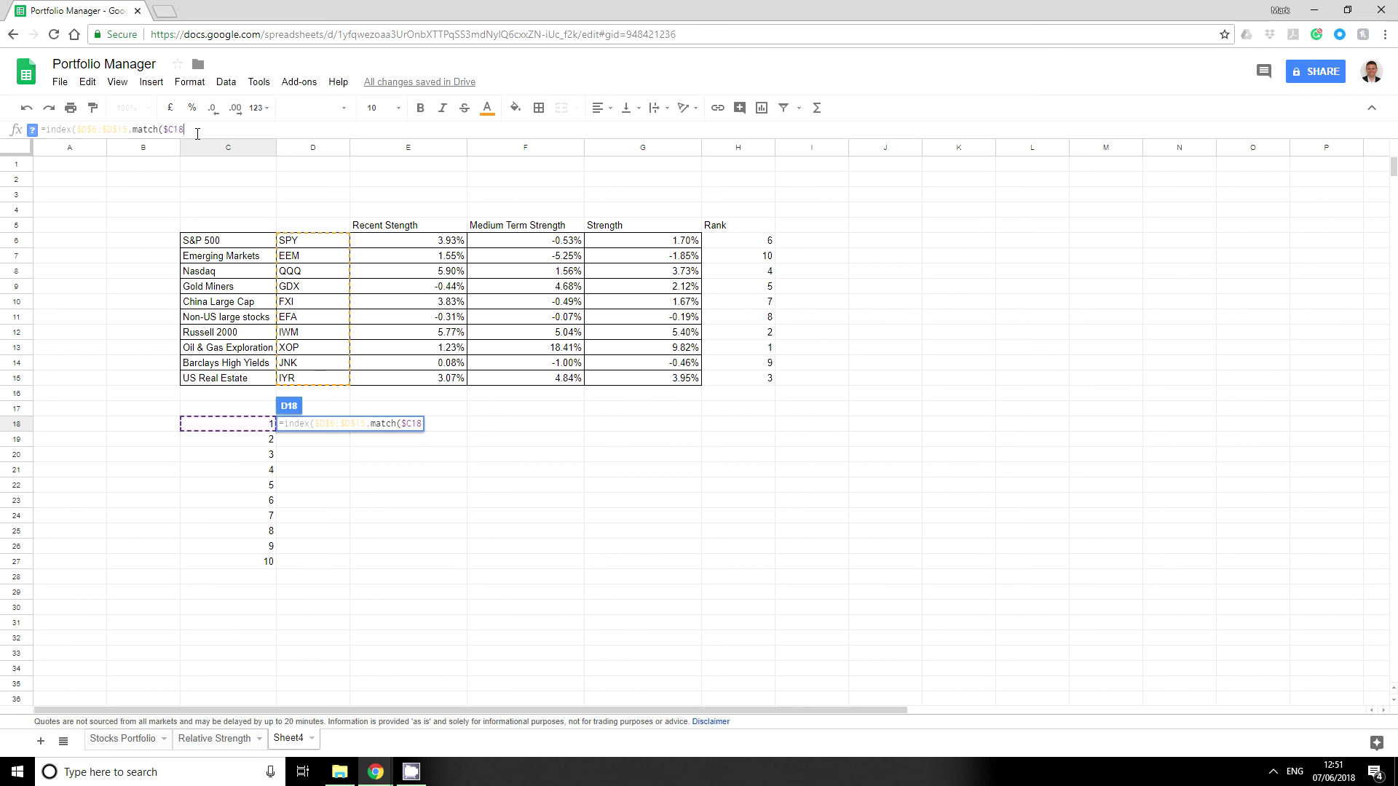
{"action": "type", "text": ","}
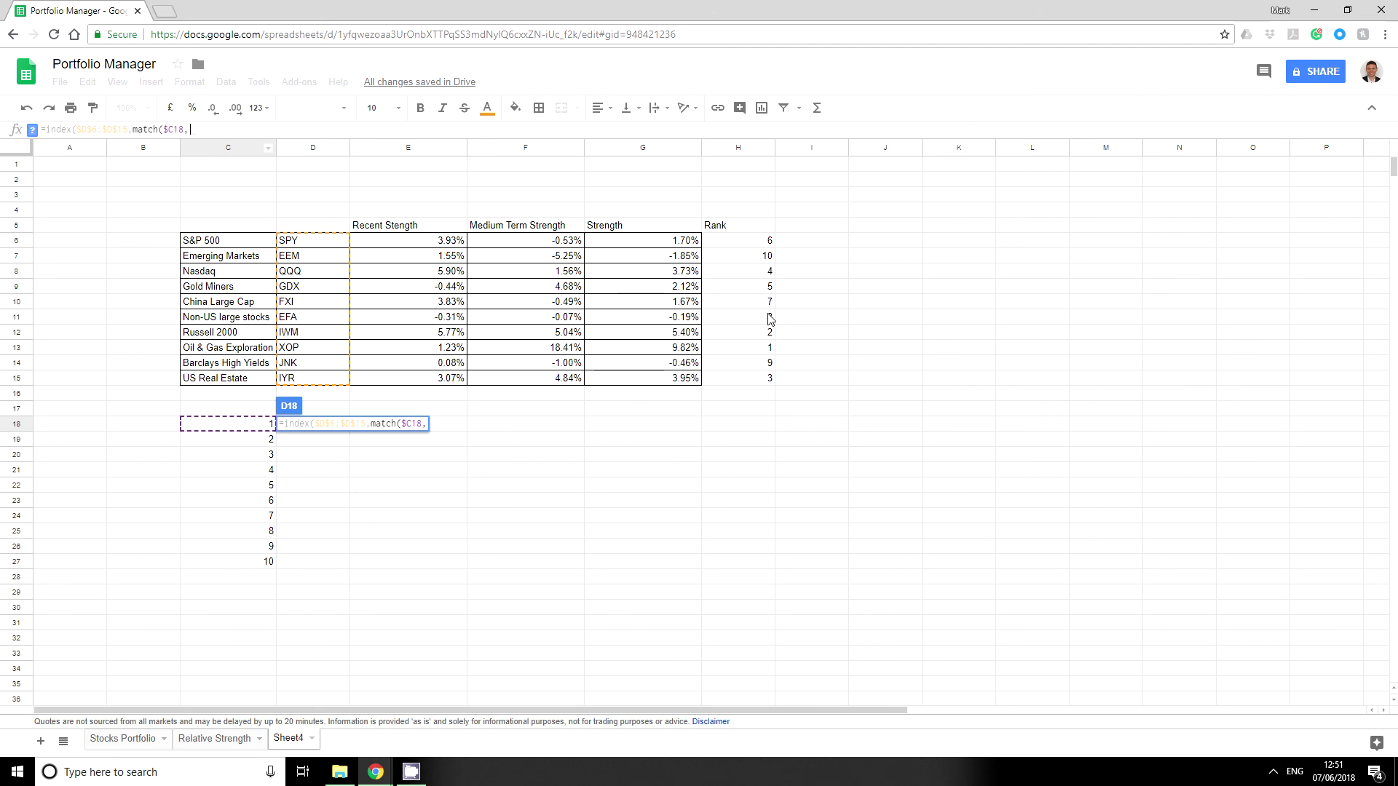
{"action": "left_click_drag", "start_coordinate": [748, 243], "coordinate": [749, 378]}
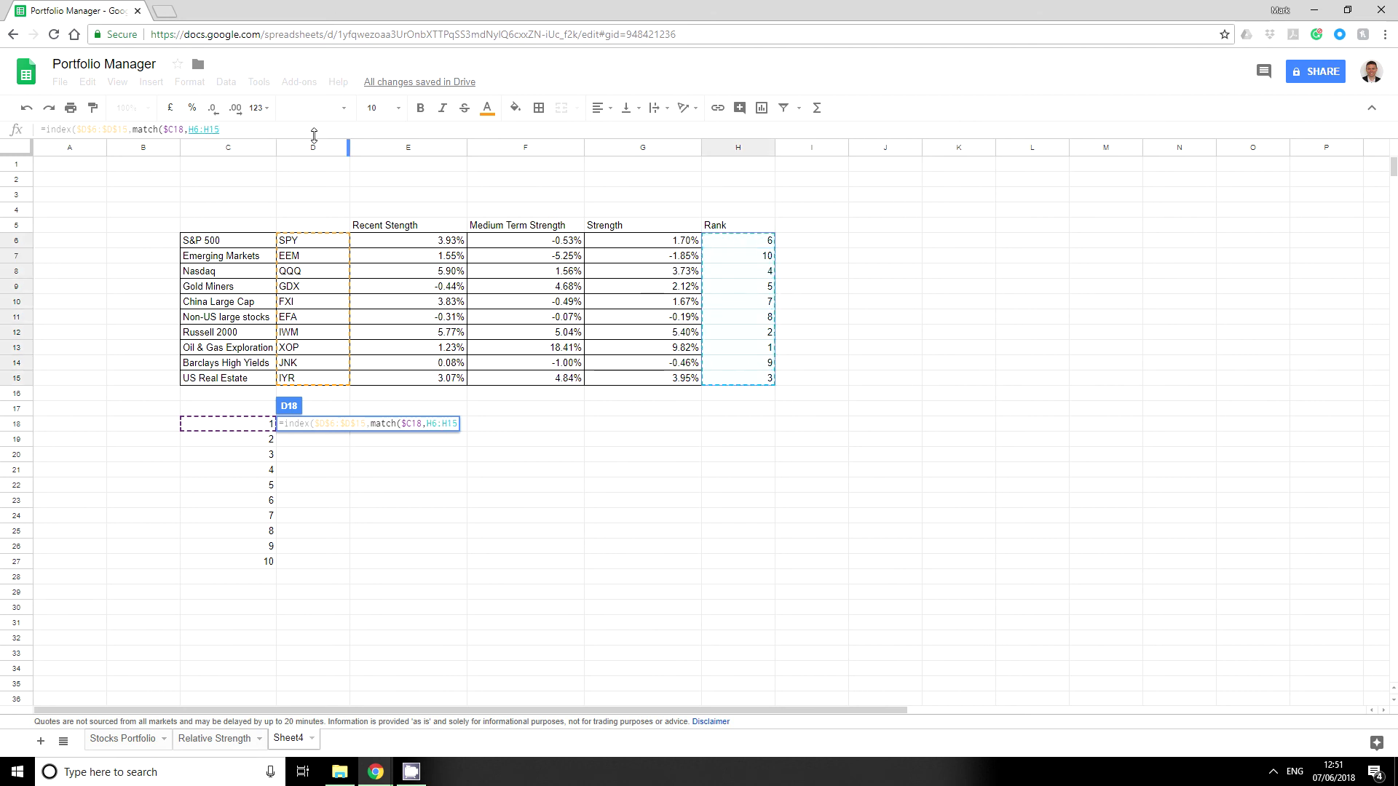
{"action": "key", "text": "F4"}
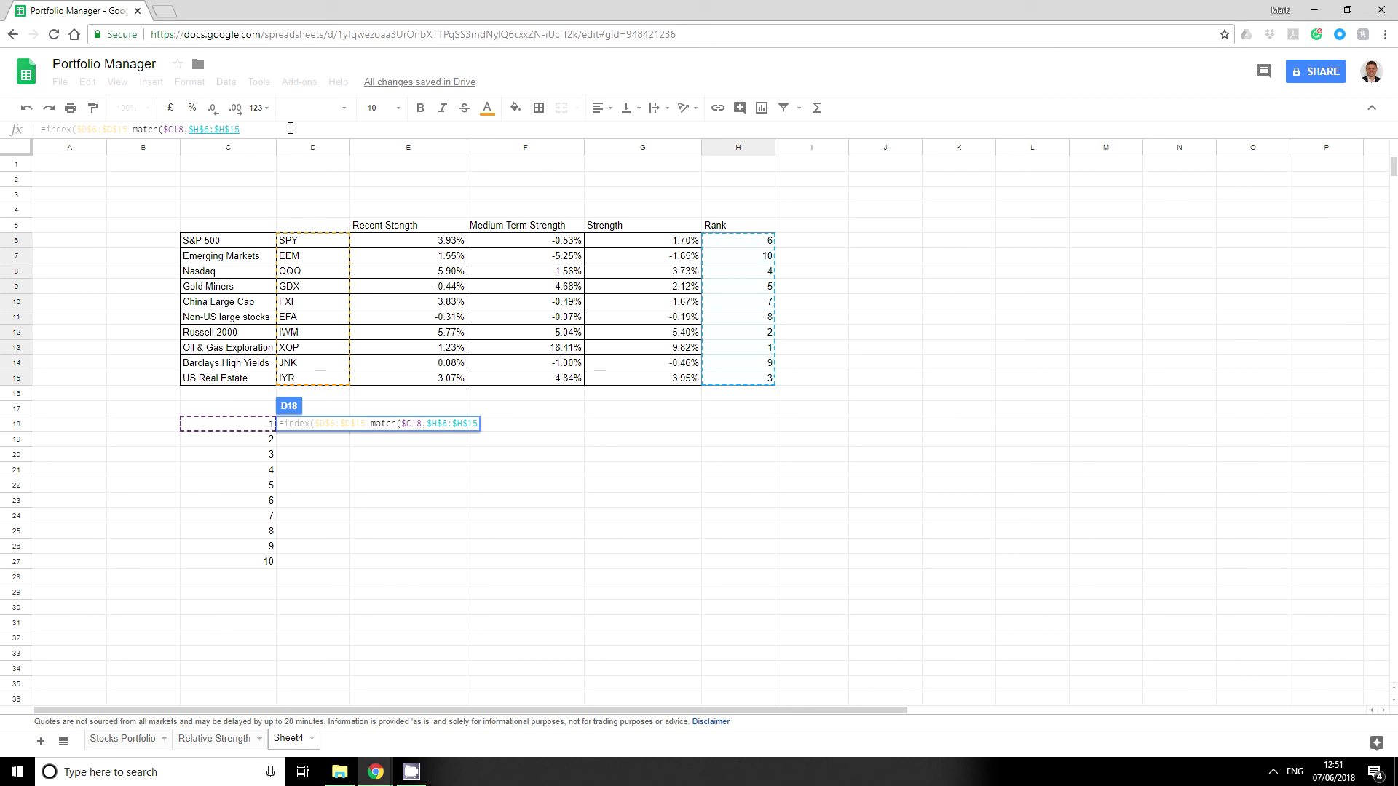
{"action": "type", "text": ",0"}
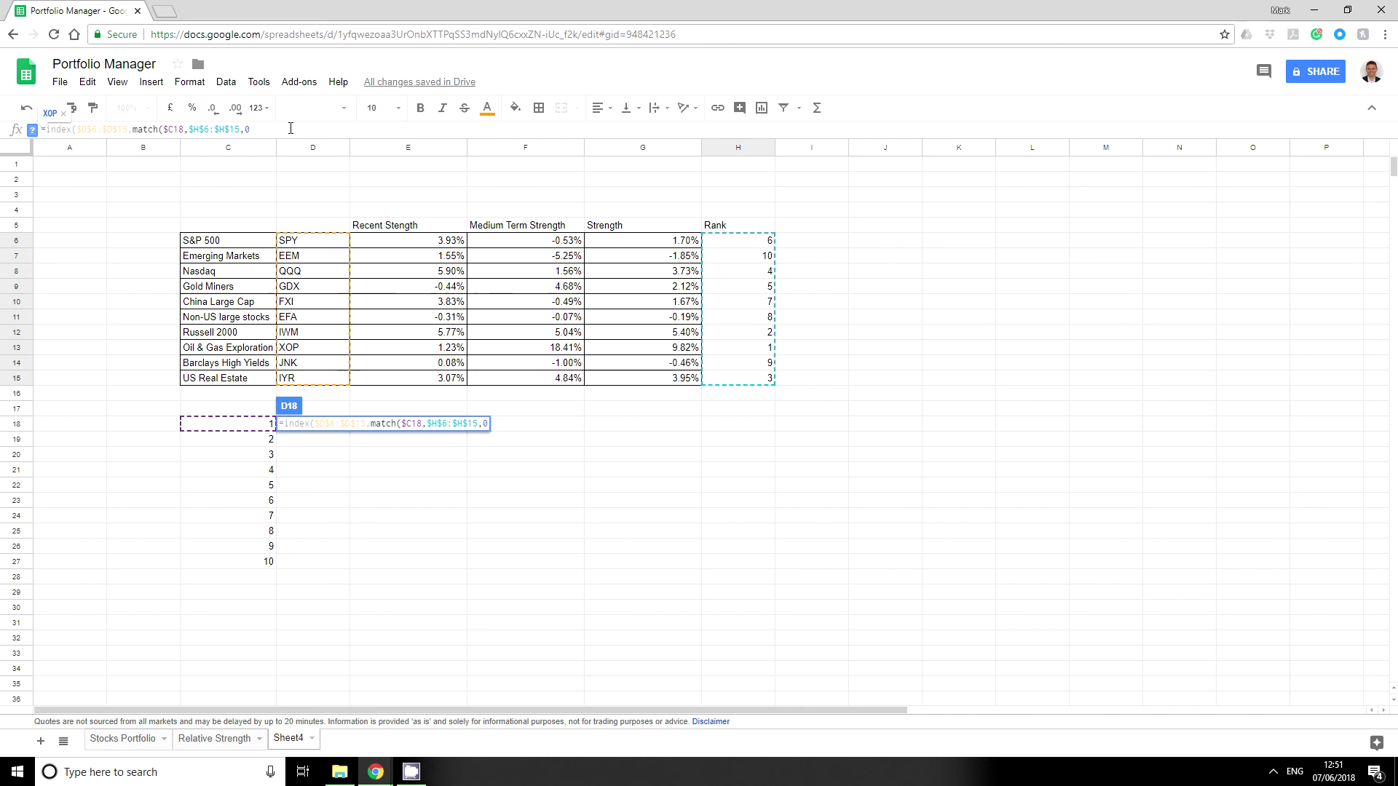
{"action": "type", "text": "))"}
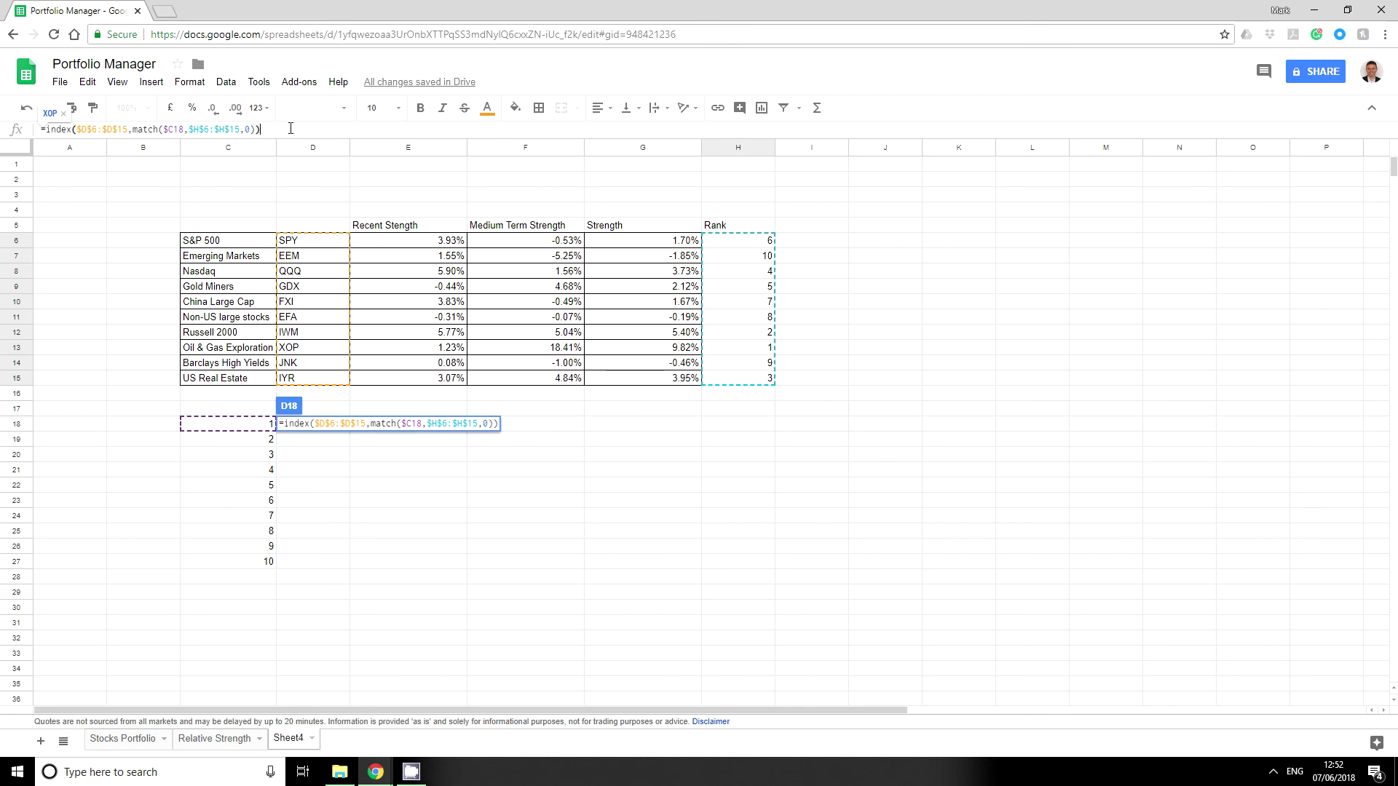
{"action": "key", "text": "Return"}
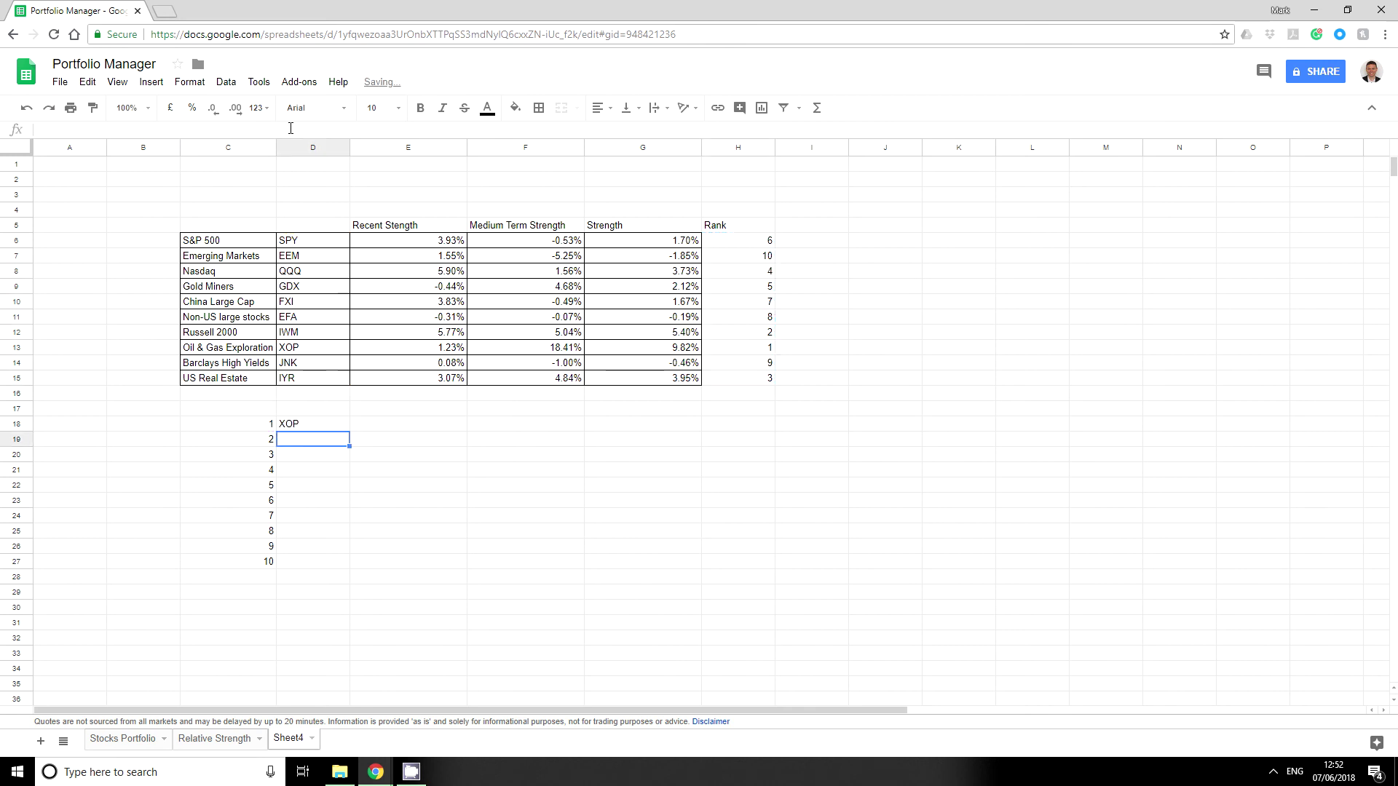
Fill the ticker formula down D18:D27 and move the tickers into E18:E27
{"action": "left_click", "coordinate": [305, 427]}
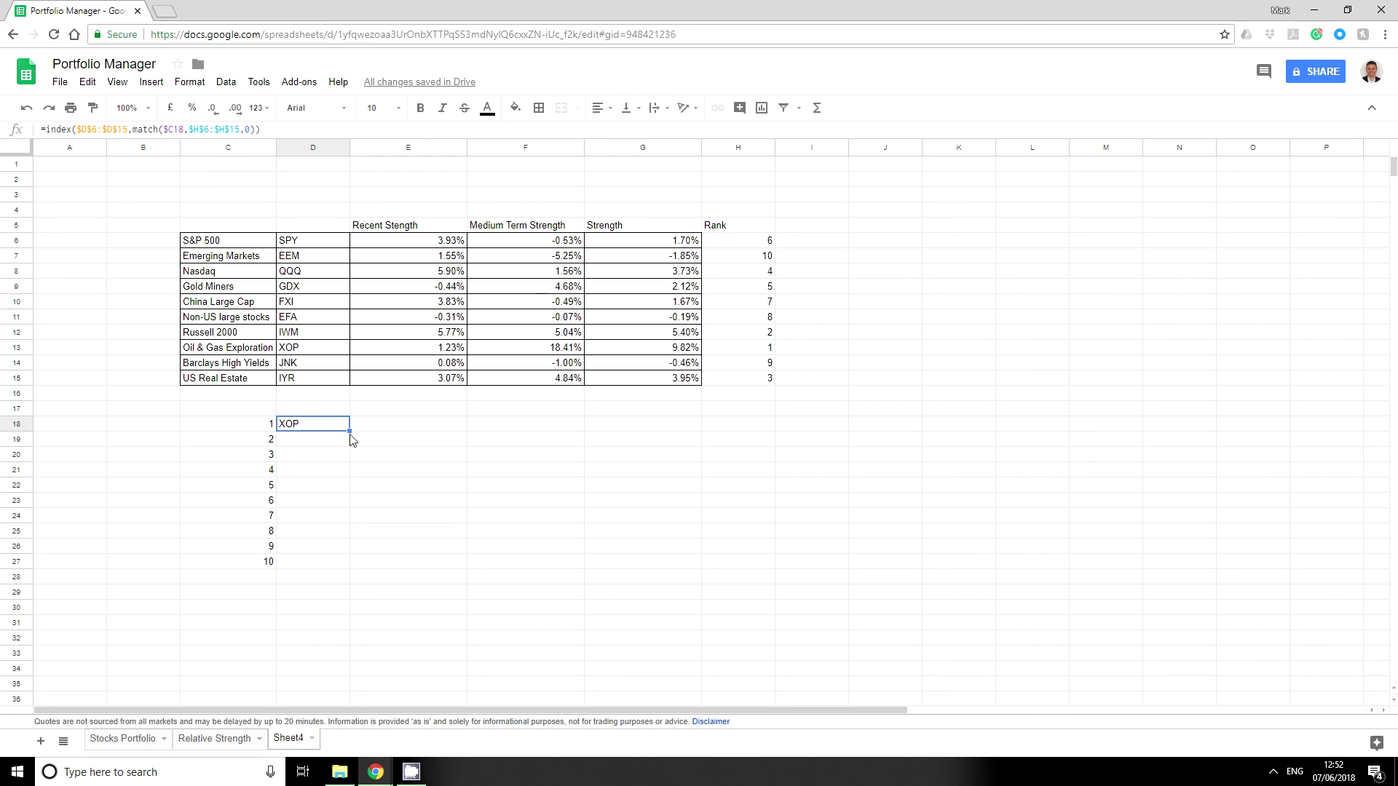
{"action": "left_click_drag", "start_coordinate": [349, 431], "coordinate": [349, 560]}
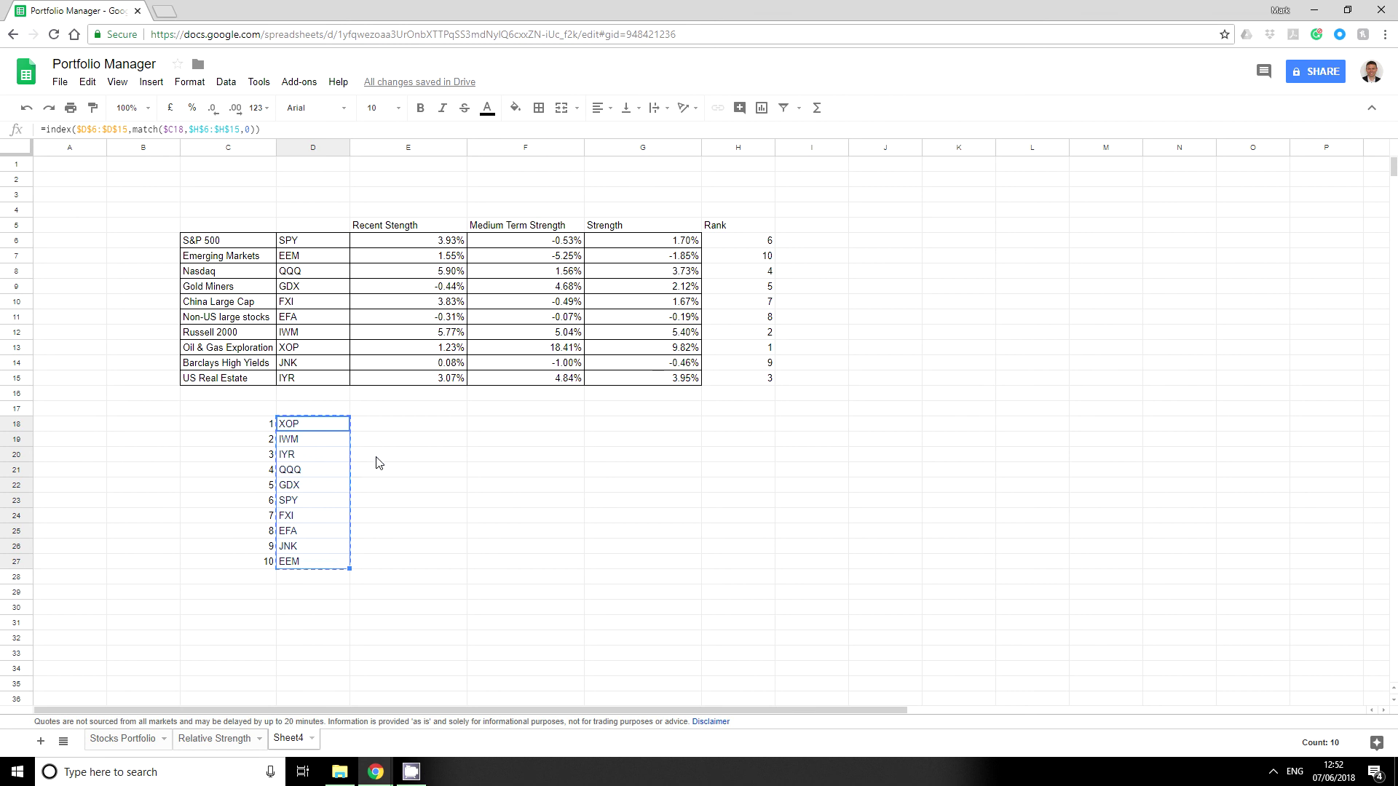
{"action": "key", "text": "ctrl+c"}
{"action": "left_click", "coordinate": [386, 427]}
{"action": "key", "text": "ctrl+v"}
{"action": "left_click", "coordinate": [319, 441]}
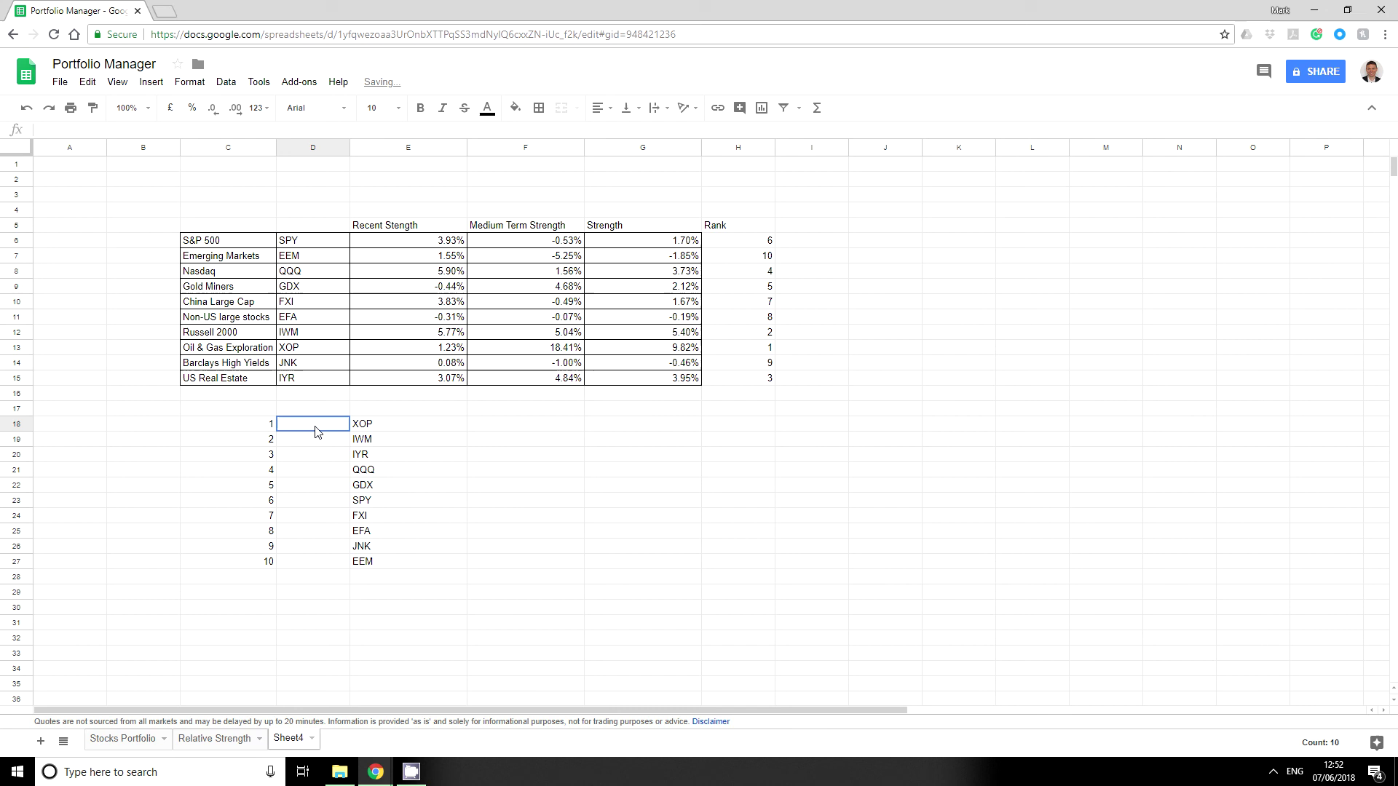
Copy the ticker formula into D18 and change its lookup column to $C so it shows the ETF name
{"action": "left_click", "coordinate": [390, 428]}
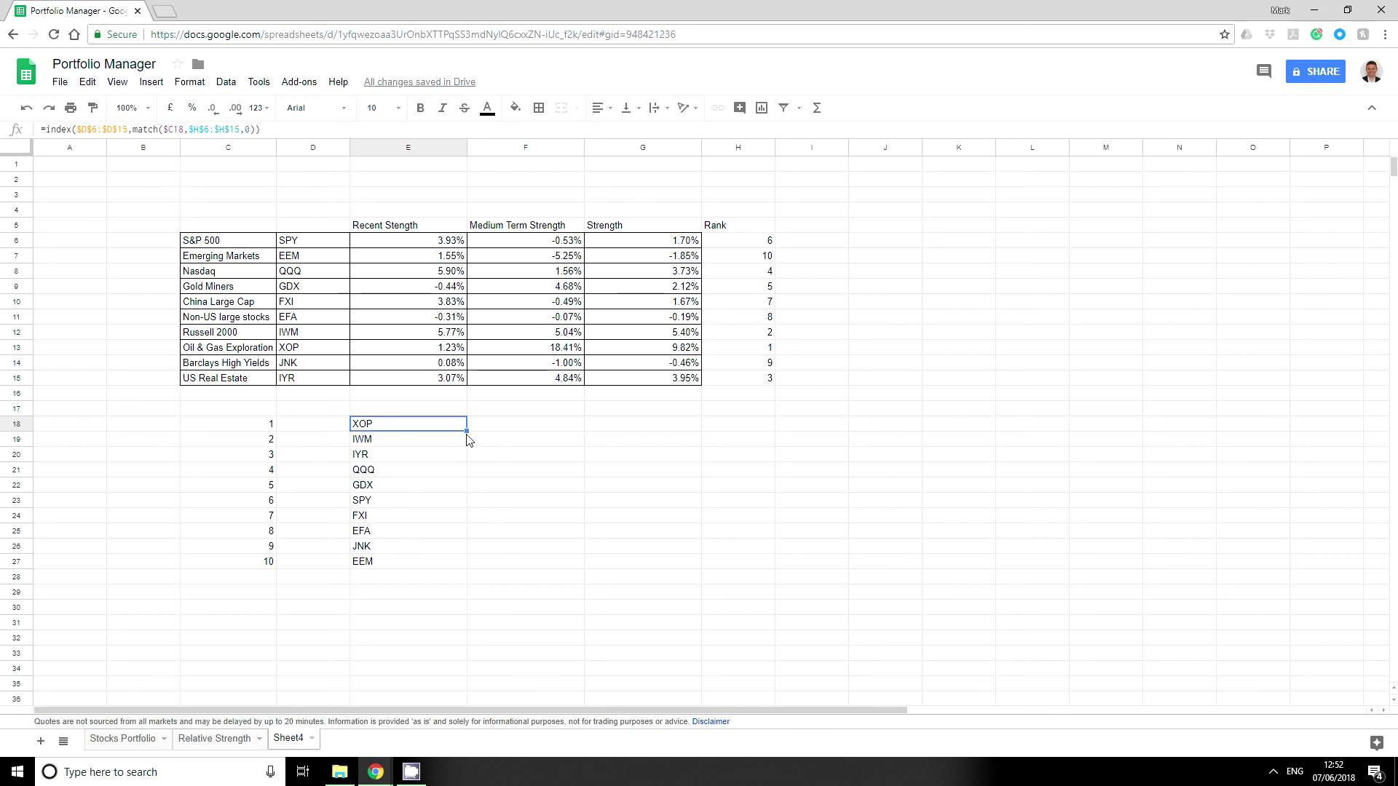
{"action": "left_click_drag", "start_coordinate": [467, 438], "coordinate": [309, 427]}
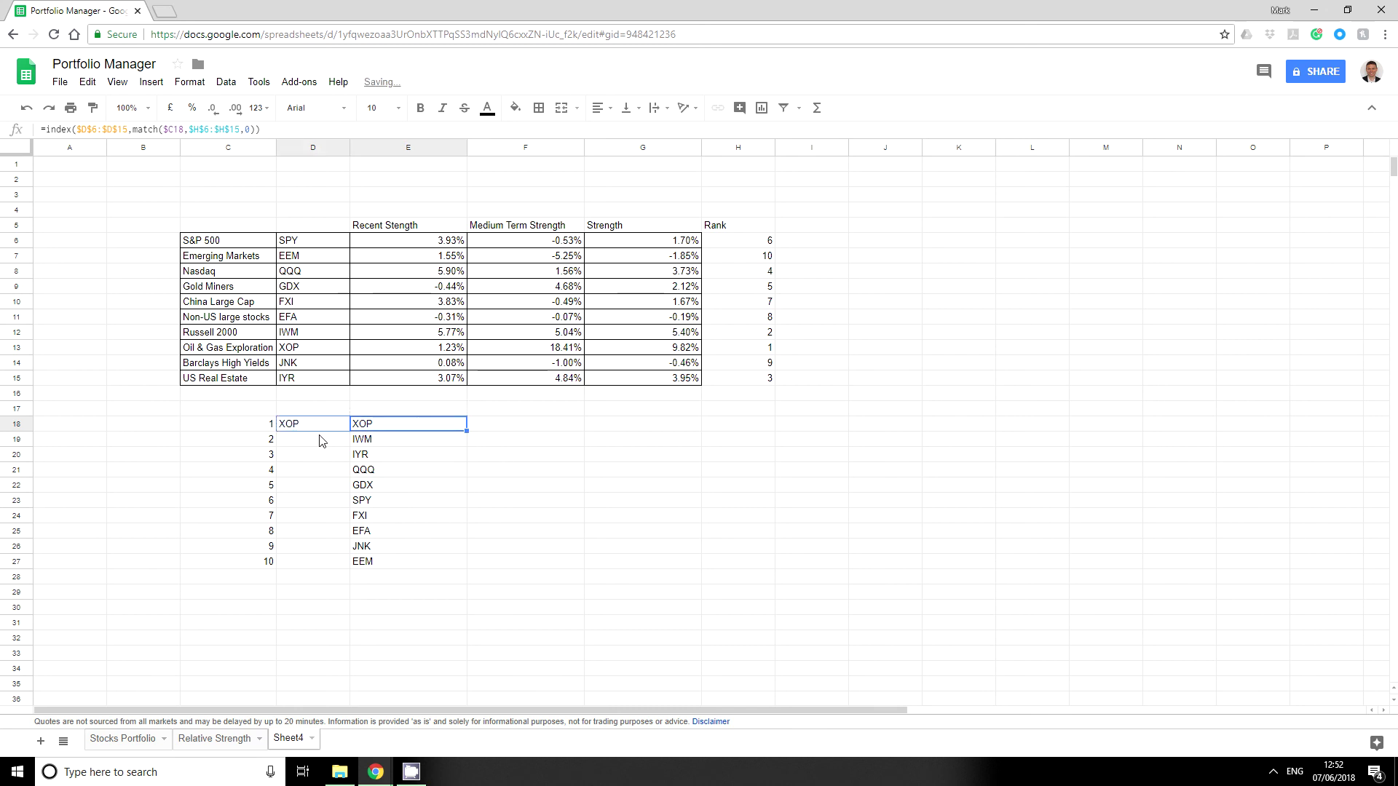
{"action": "left_click", "coordinate": [309, 428]}
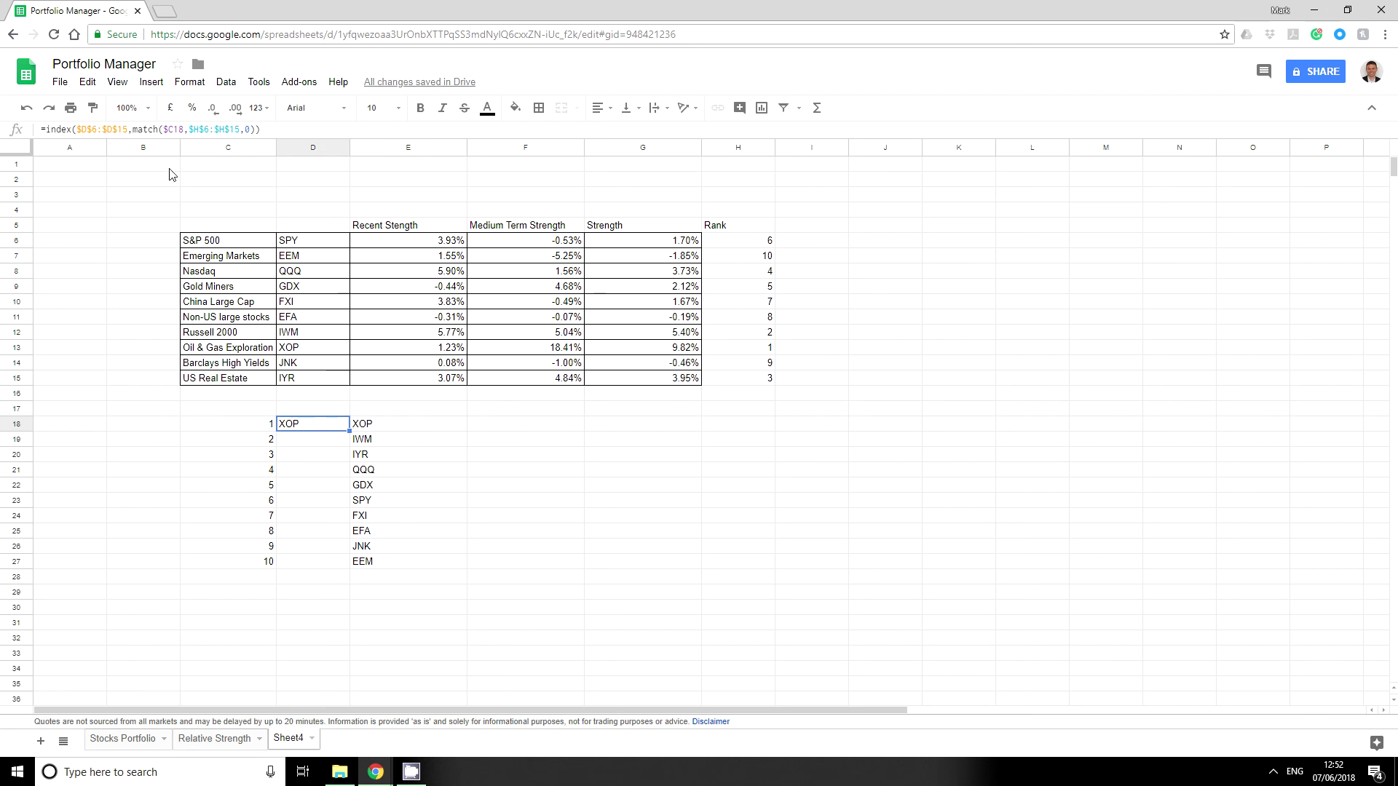
{"action": "left_click", "coordinate": [84, 129]}
{"action": "left_click_drag", "start_coordinate": [84, 129], "coordinate": [114, 129]}
{"action": "type", "text": "c$6:$"}
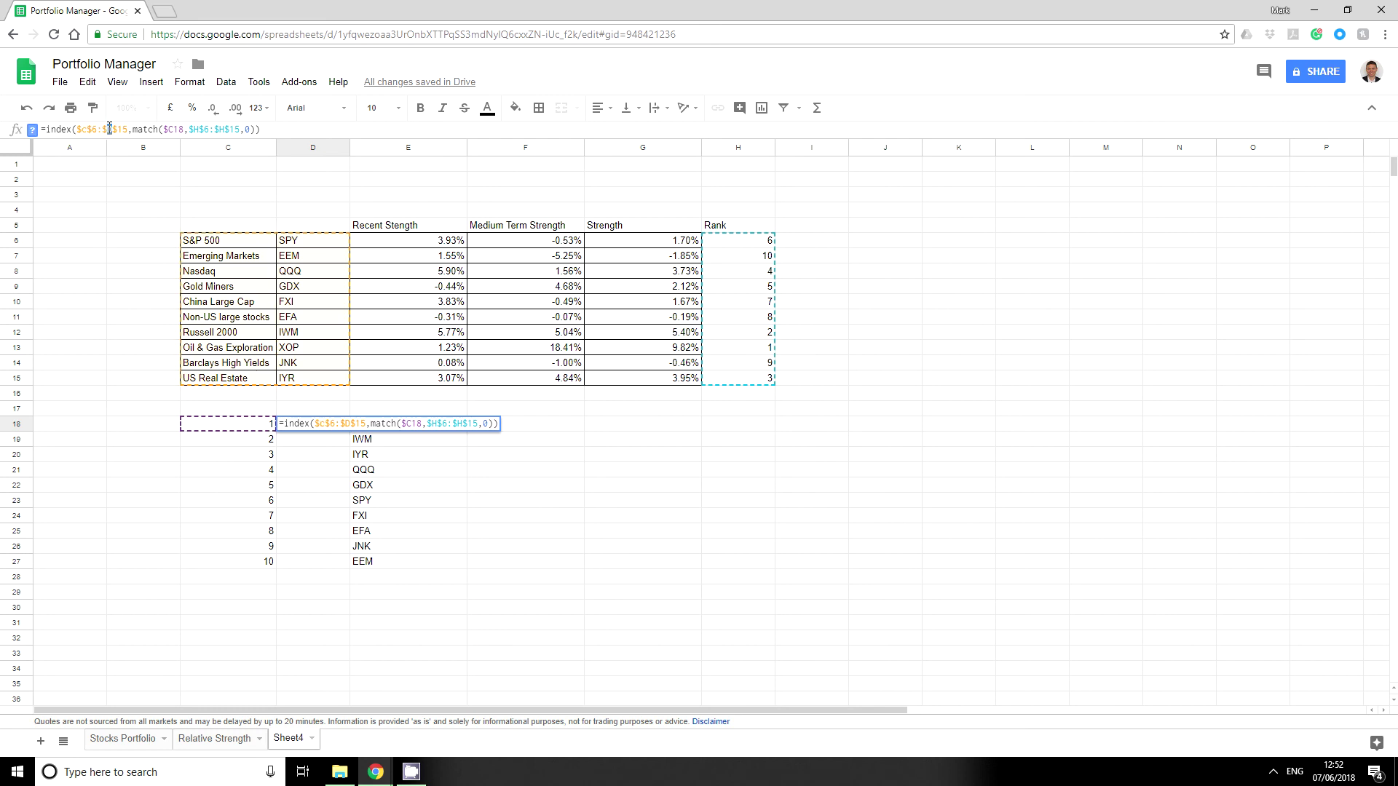
{"action": "type", "text": "c"}
{"action": "key", "text": "Return"}
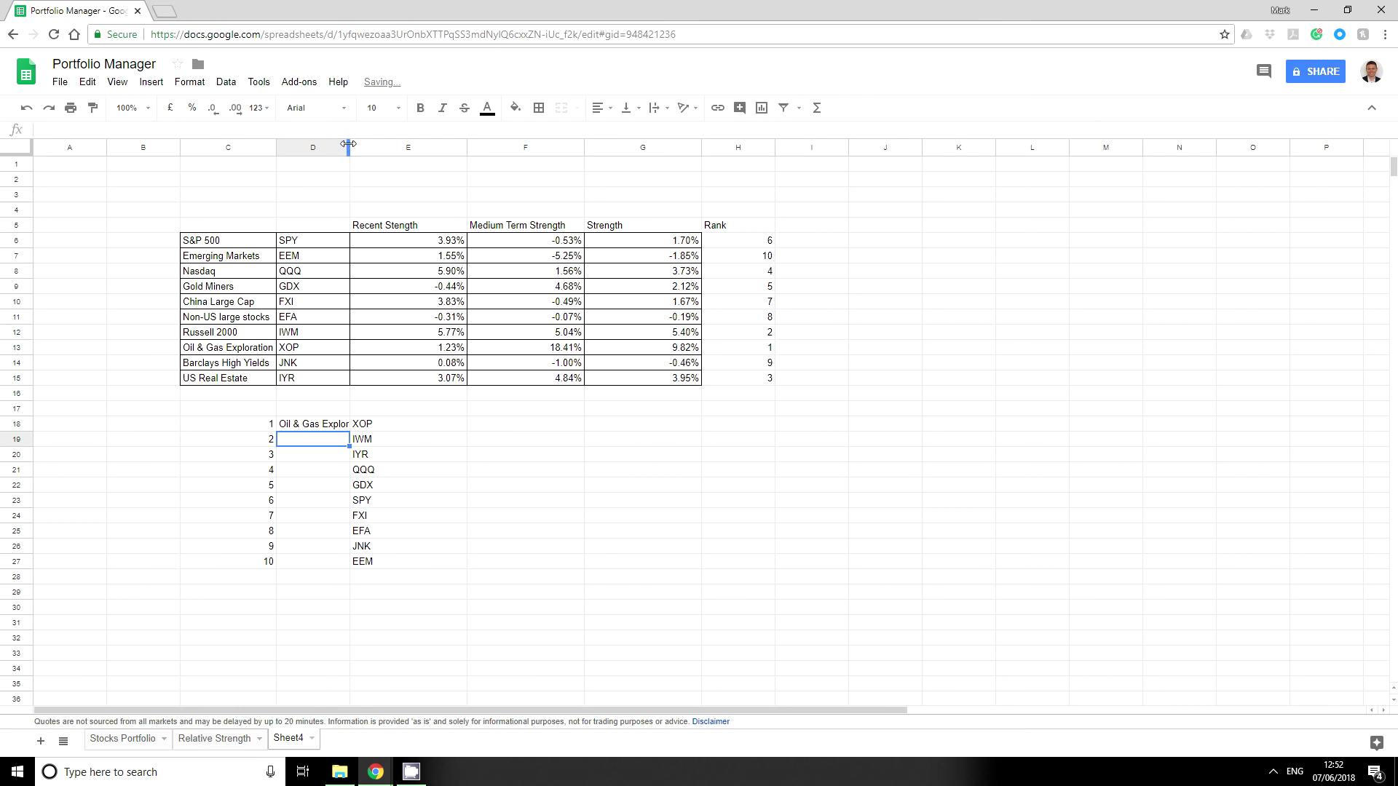
Fill the ETF names down to D27, widen columns C and D, and narrow column E
{"action": "left_click_drag", "start_coordinate": [348, 148], "coordinate": [360, 148]}
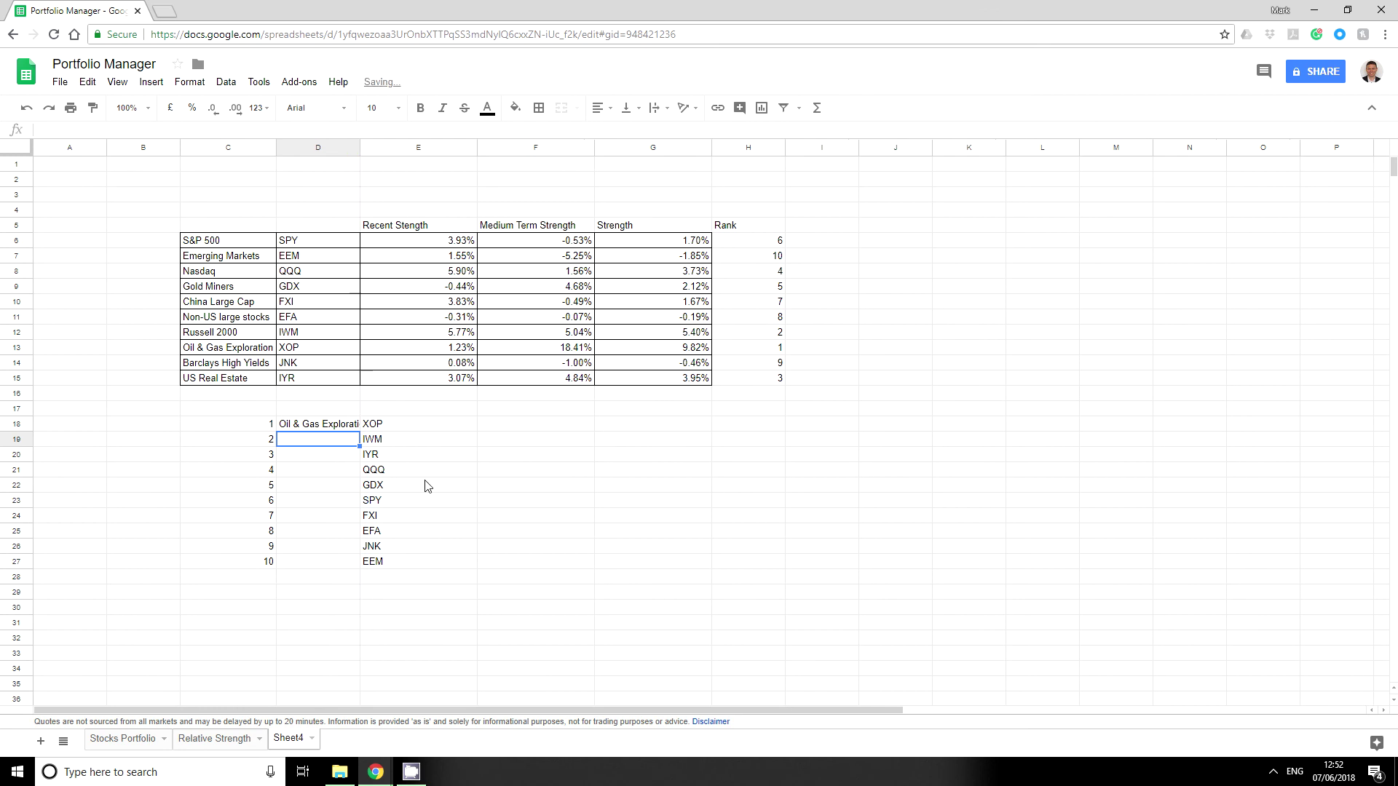
{"action": "left_click", "coordinate": [335, 428]}
{"action": "left_click_drag", "start_coordinate": [359, 435], "coordinate": [390, 570]}
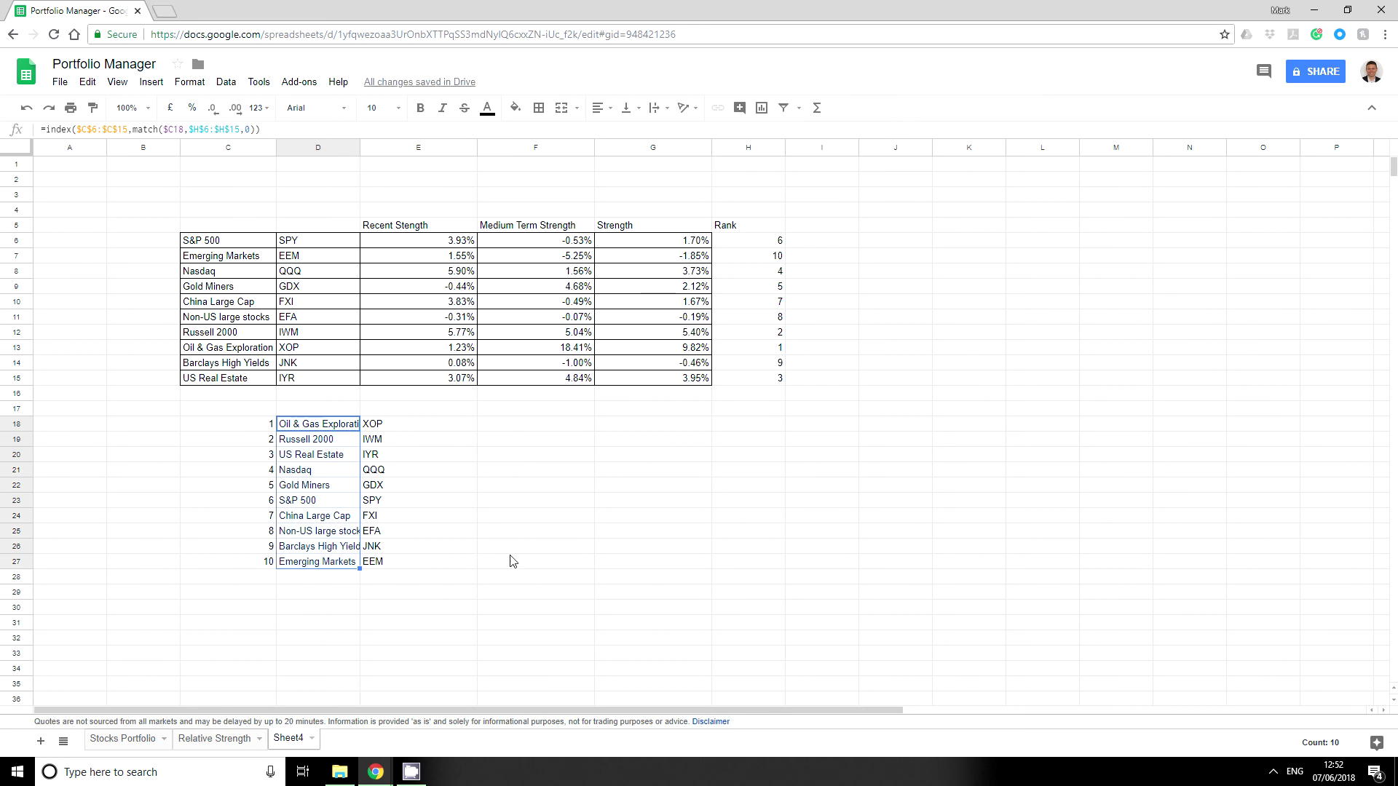
{"action": "double_click", "coordinate": [356, 151]}
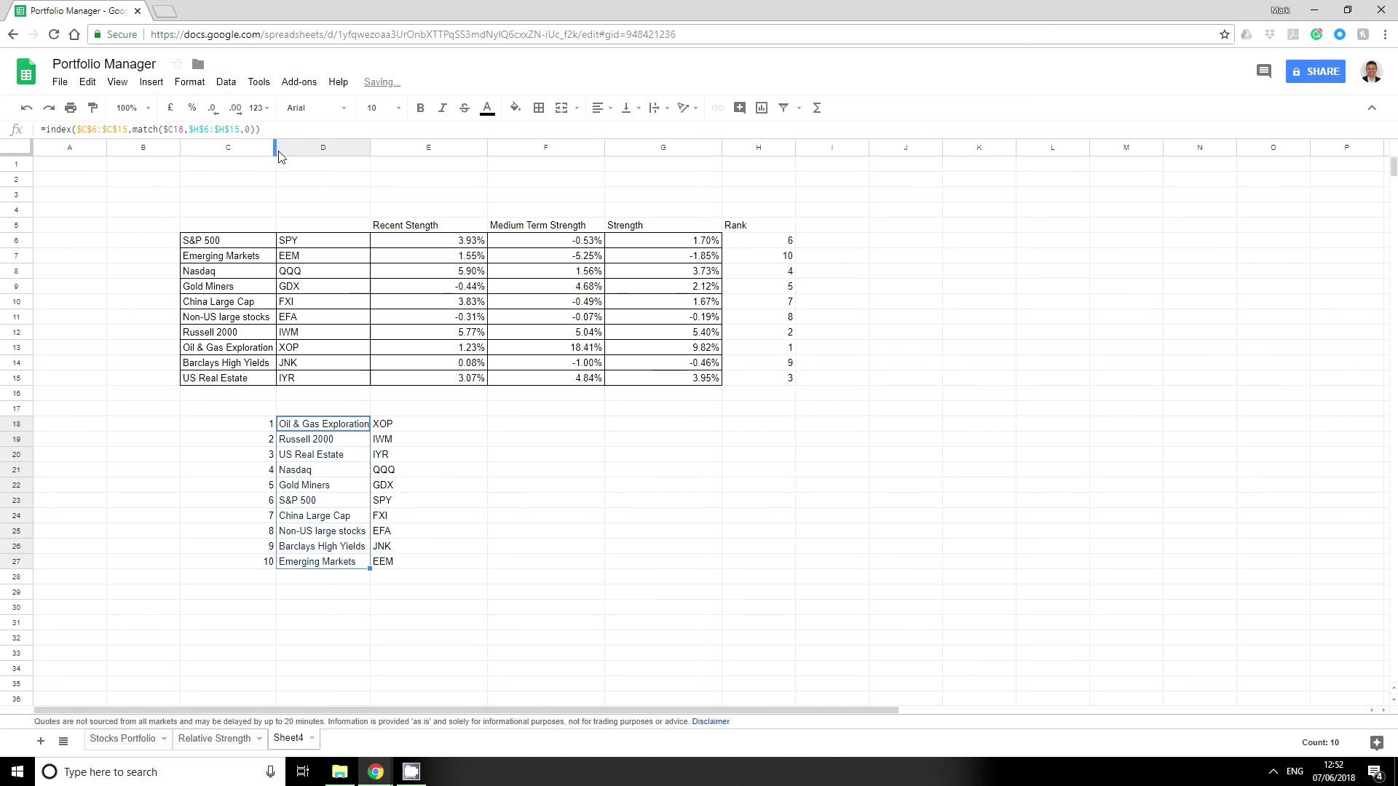
{"action": "left_click_drag", "start_coordinate": [279, 156], "coordinate": [287, 157]}
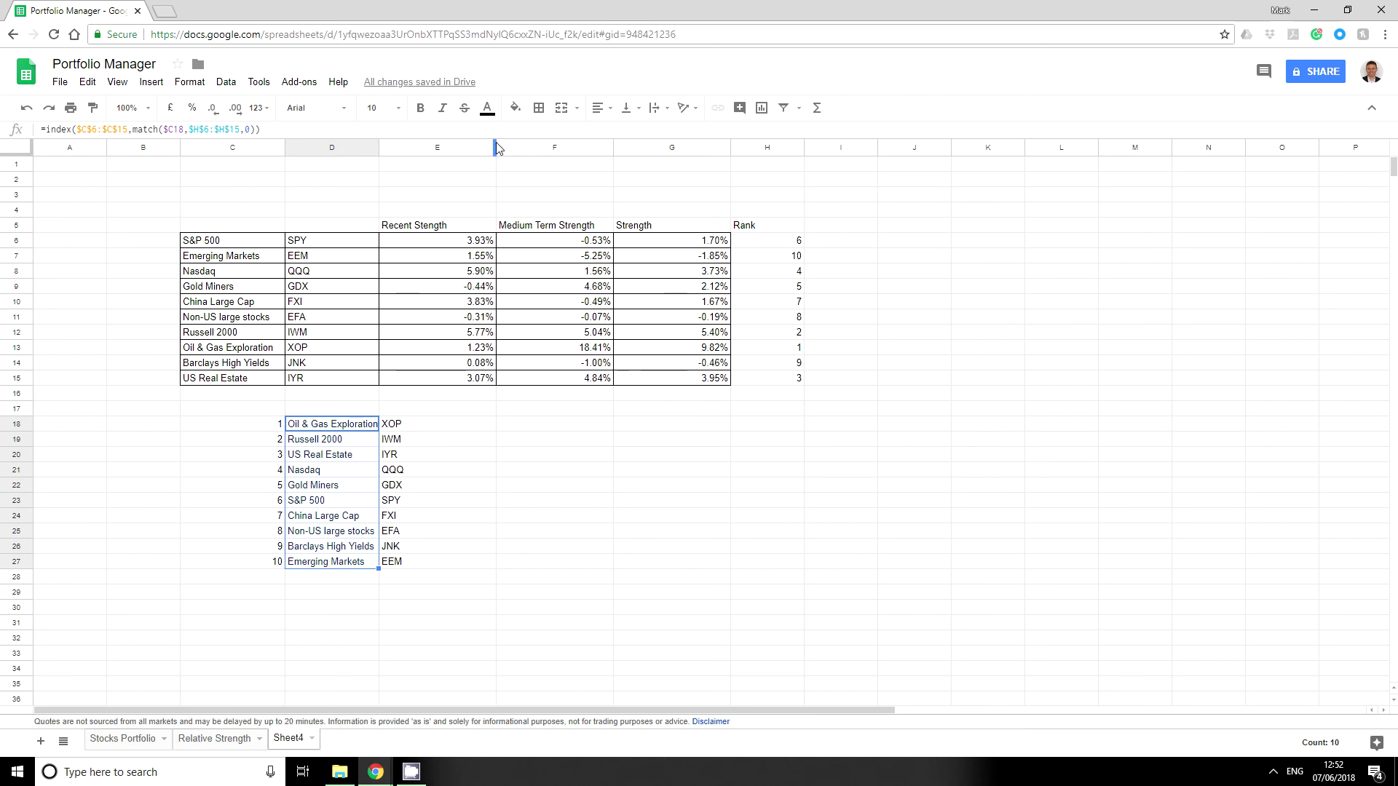
{"action": "left_click_drag", "start_coordinate": [497, 149], "coordinate": [446, 148]}
Copy the ticker formula into F18 and switch its INDEX range to $G$6:$G$15 for strength
{"action": "left_click", "coordinate": [488, 431]}
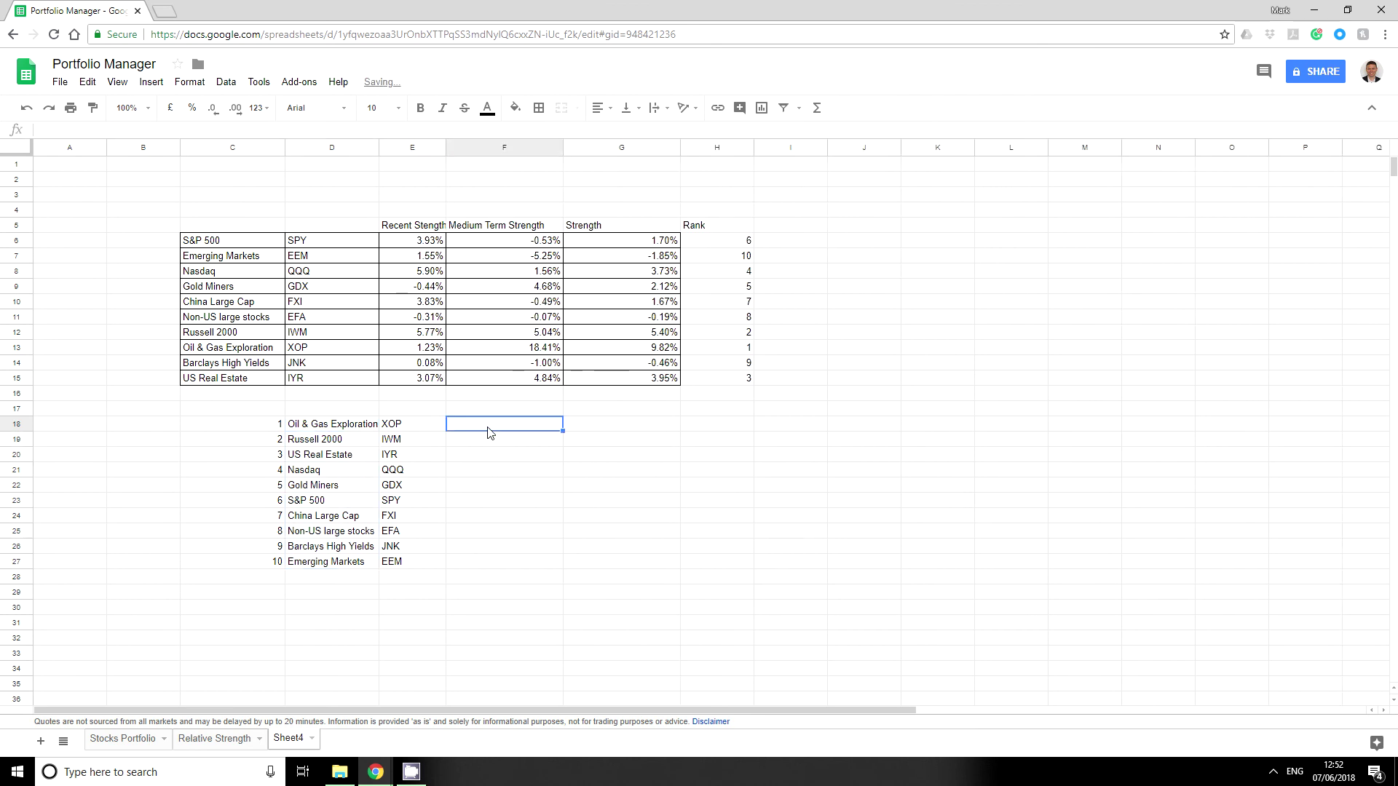
{"action": "left_click_drag", "start_coordinate": [408, 426], "coordinate": [412, 562]}
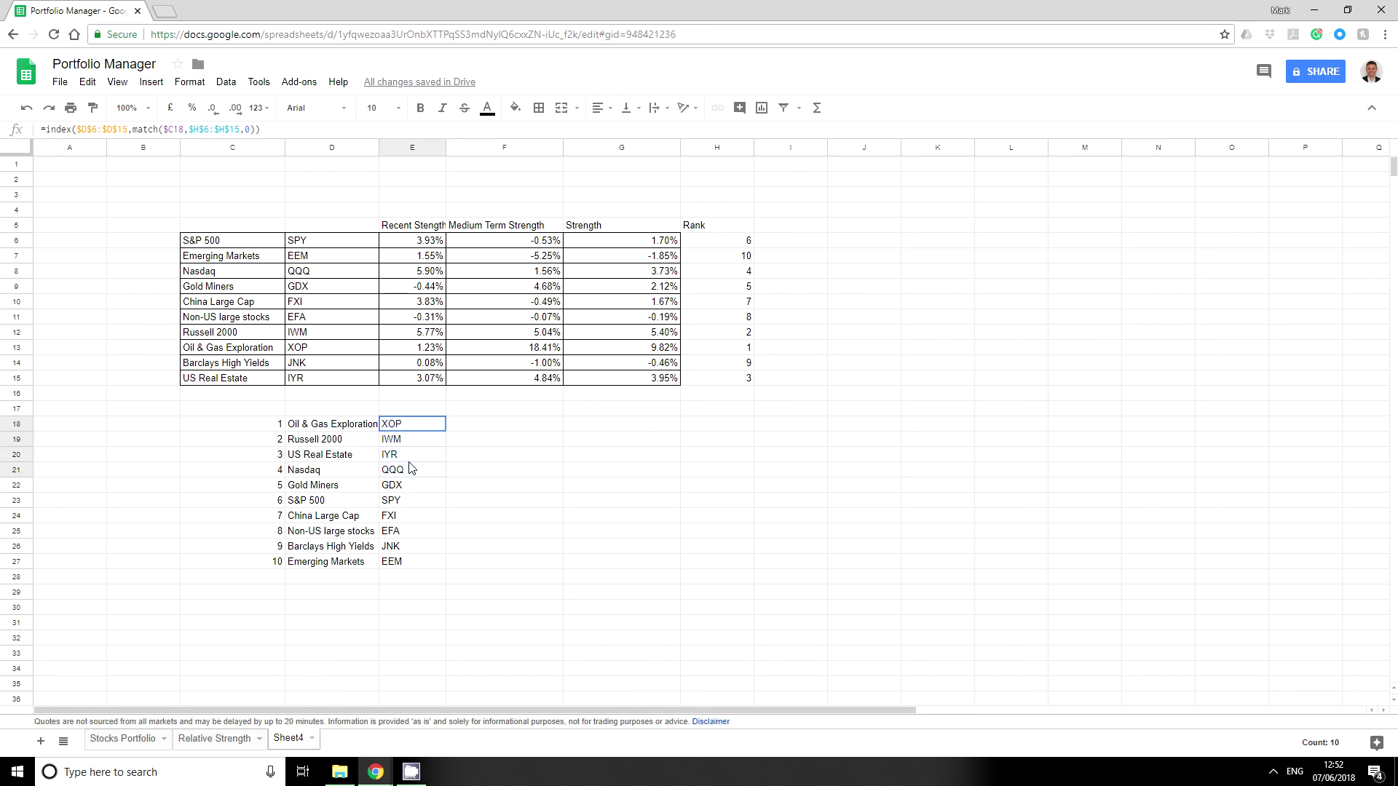
{"action": "left_click", "coordinate": [420, 427]}
{"action": "left_click_drag", "start_coordinate": [445, 431], "coordinate": [499, 426]}
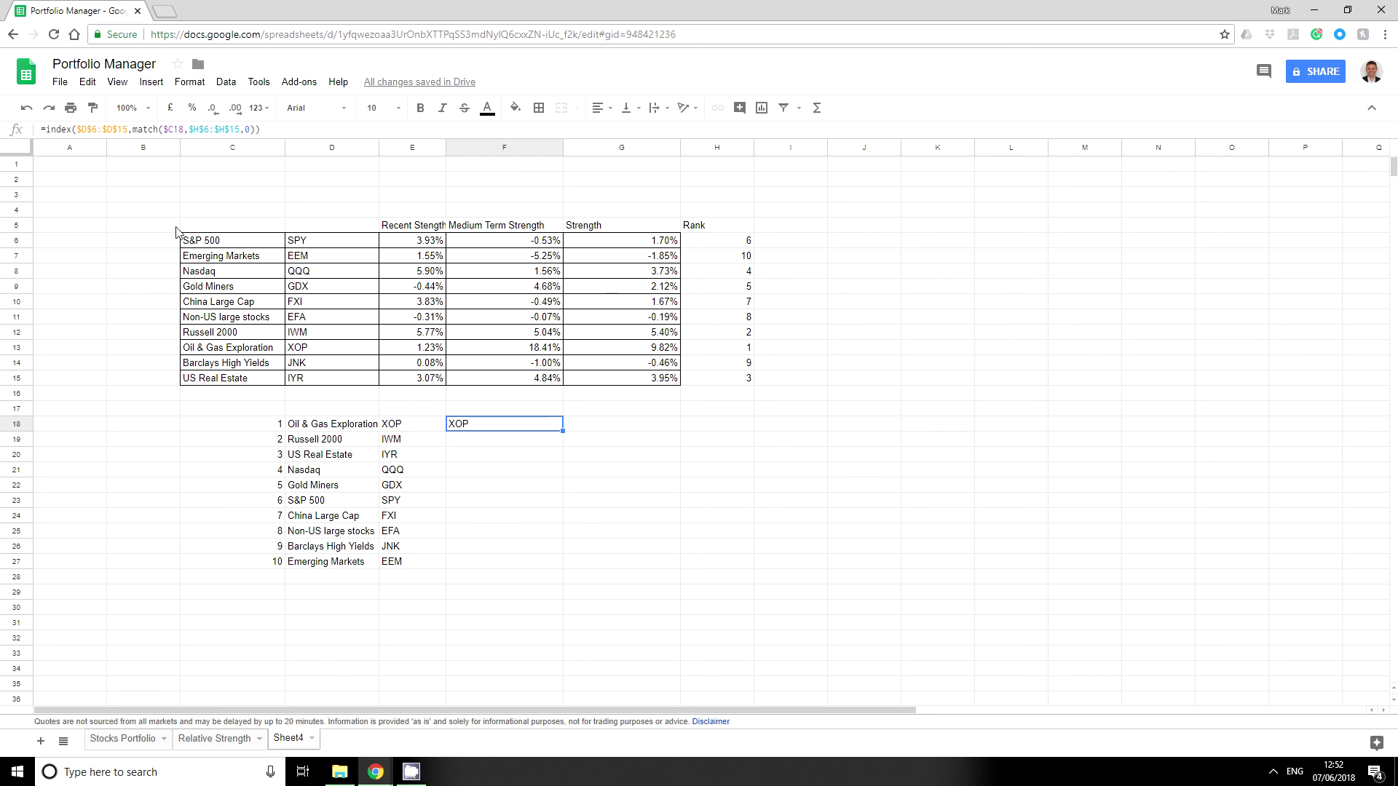
{"action": "left_click", "coordinate": [86, 129]}
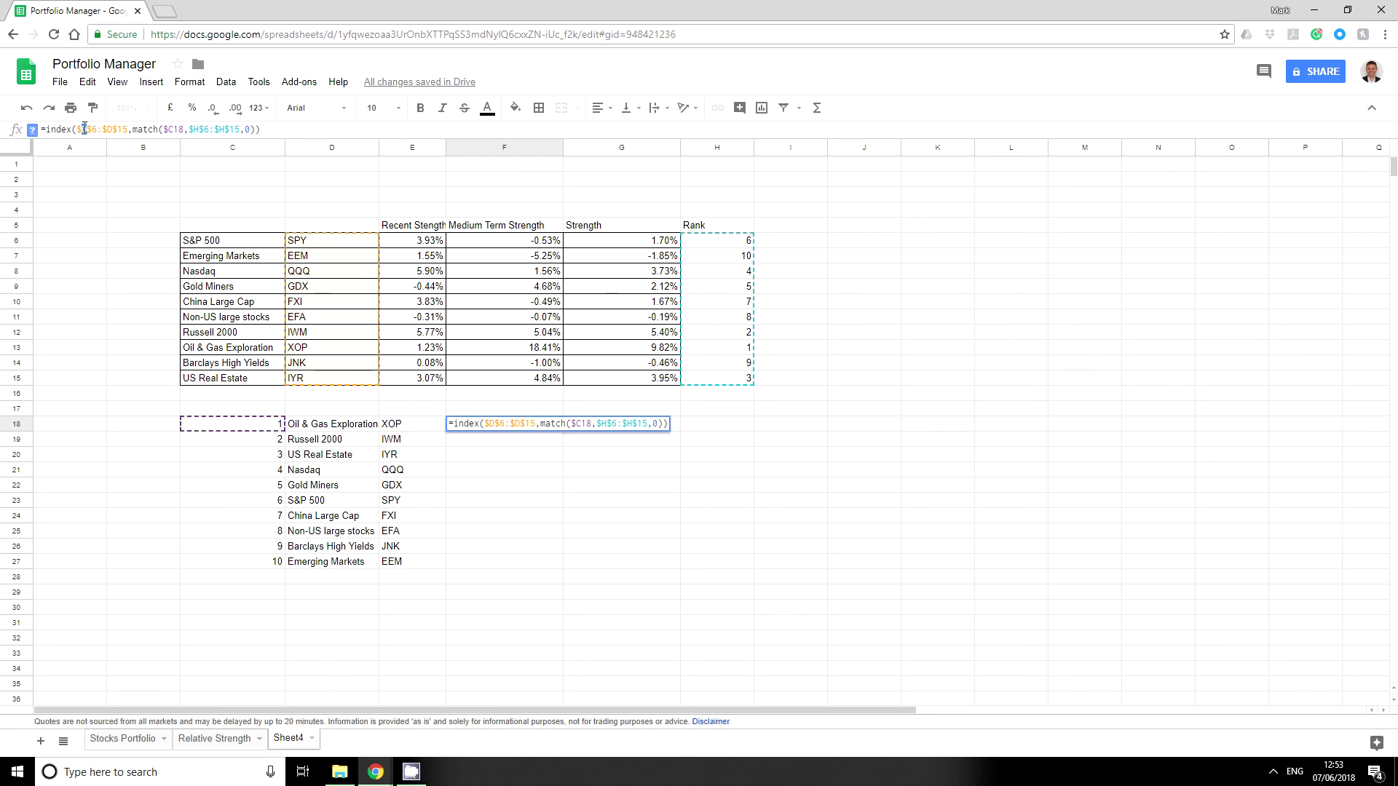
{"action": "key", "text": "BackSpace"}
{"action": "type", "text": "g"}
{"action": "left_click", "coordinate": [111, 129]}
{"action": "key", "text": "BackSpace"}
{"action": "type", "text": "g"}
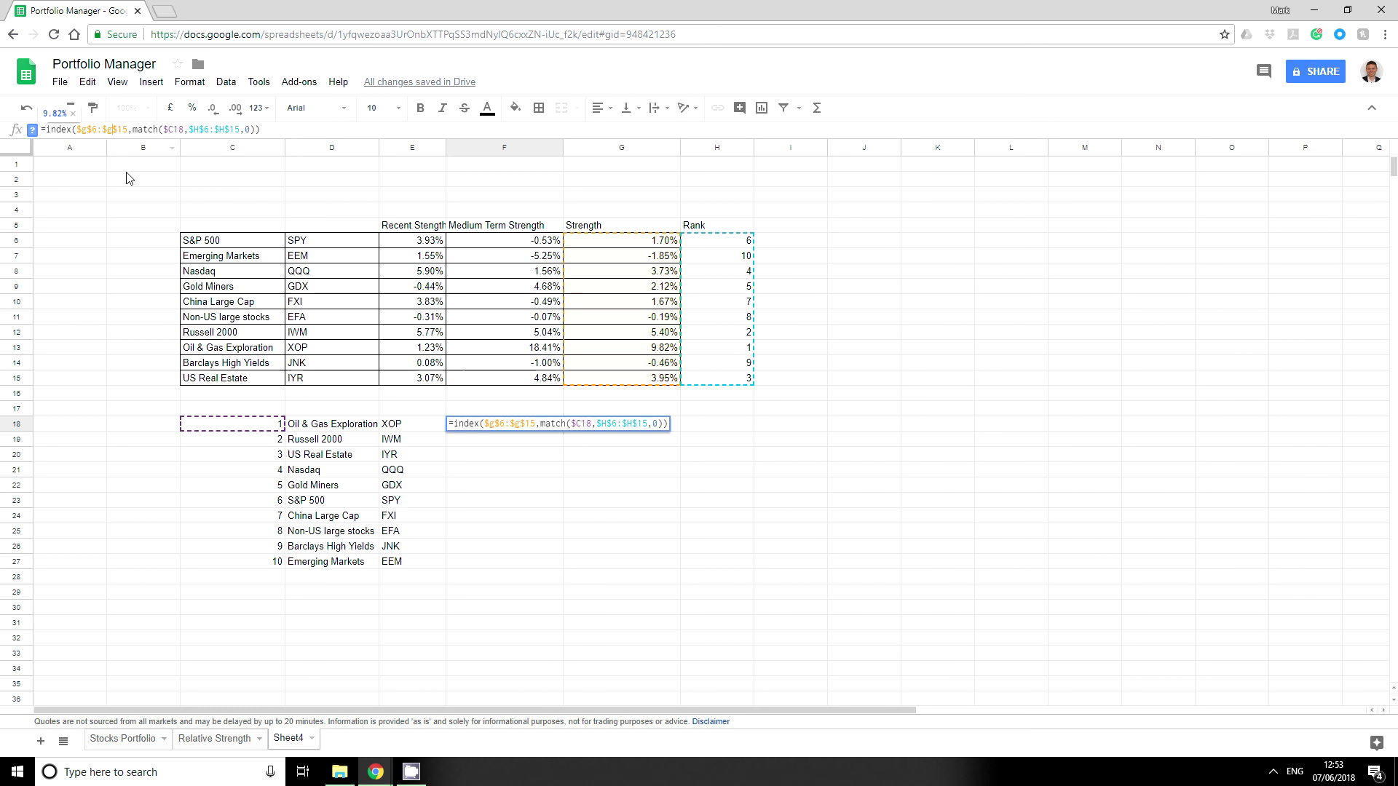
{"action": "key", "text": "Return"}
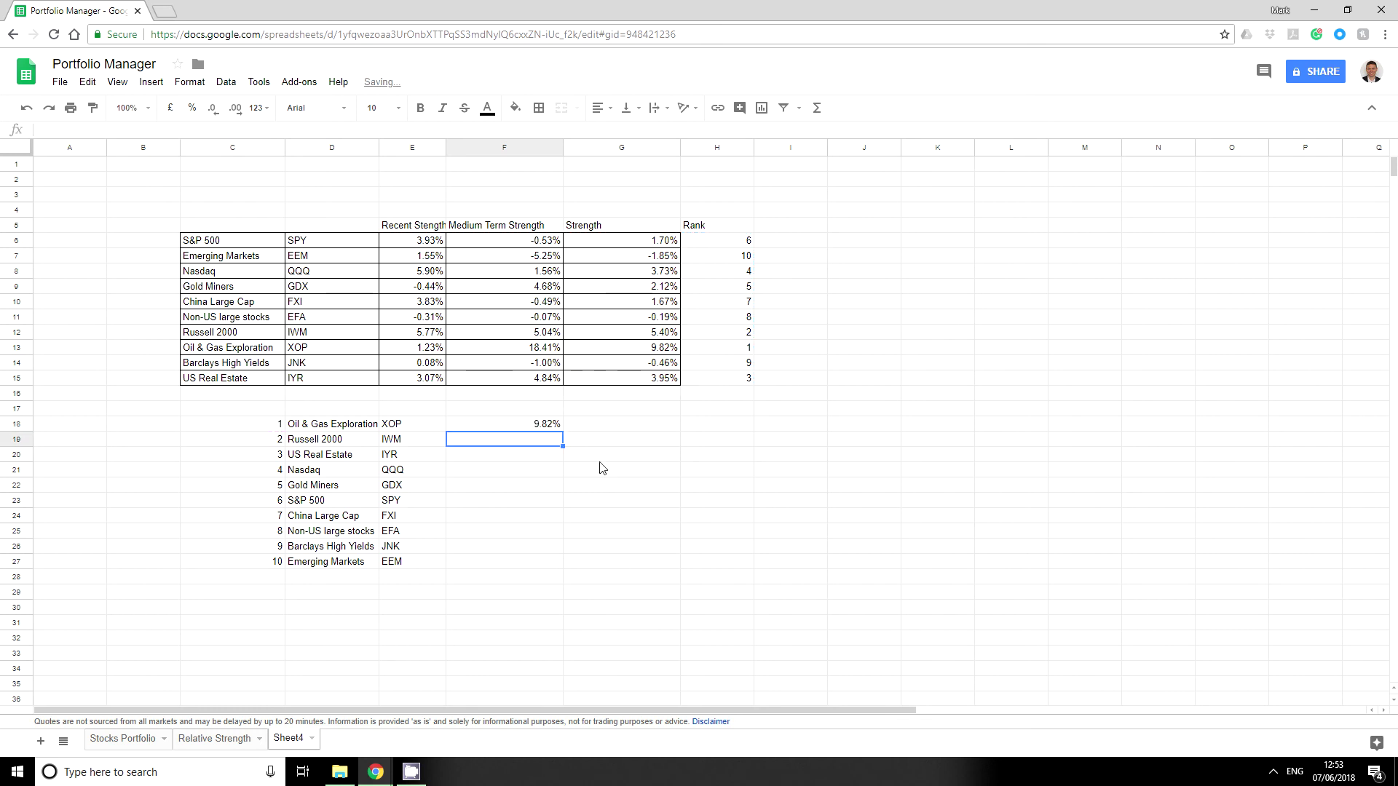
Fill the strengths down to F27 (9.82% to -1.85%) and put all borders on C18:F27
{"action": "left_click", "coordinate": [551, 422]}
{"action": "left_click_drag", "start_coordinate": [563, 431], "coordinate": [571, 565]}
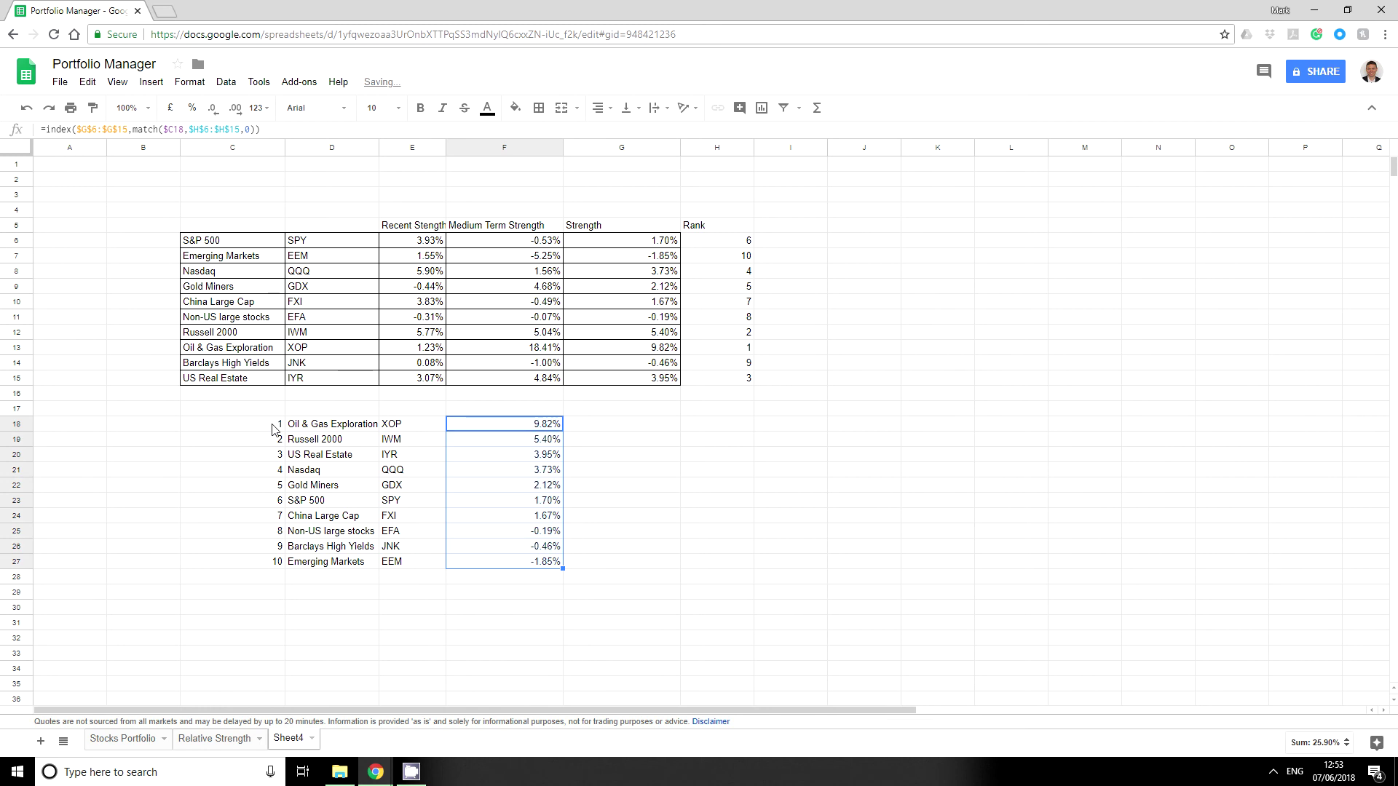
{"action": "left_click_drag", "start_coordinate": [273, 429], "coordinate": [553, 564]}
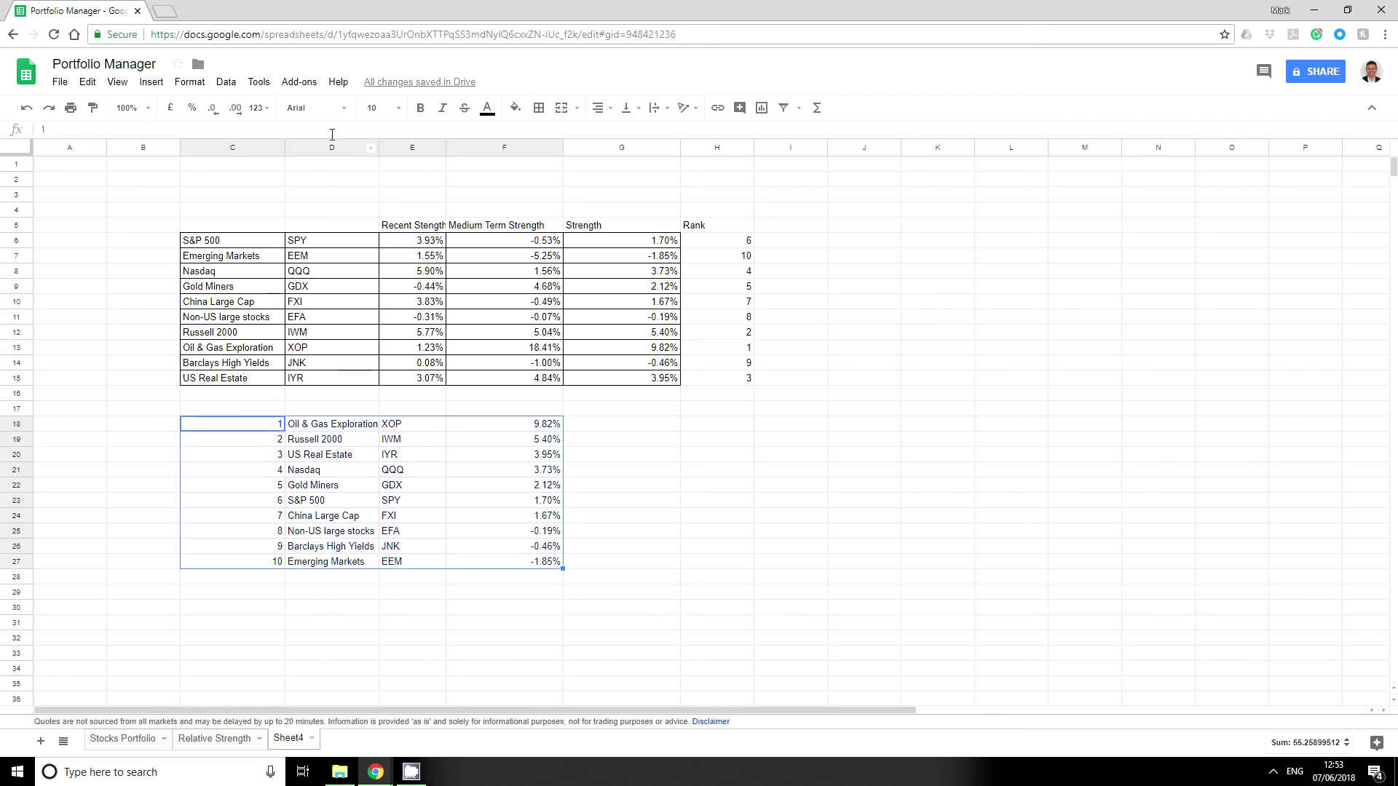
{"action": "left_click", "coordinate": [539, 107]}
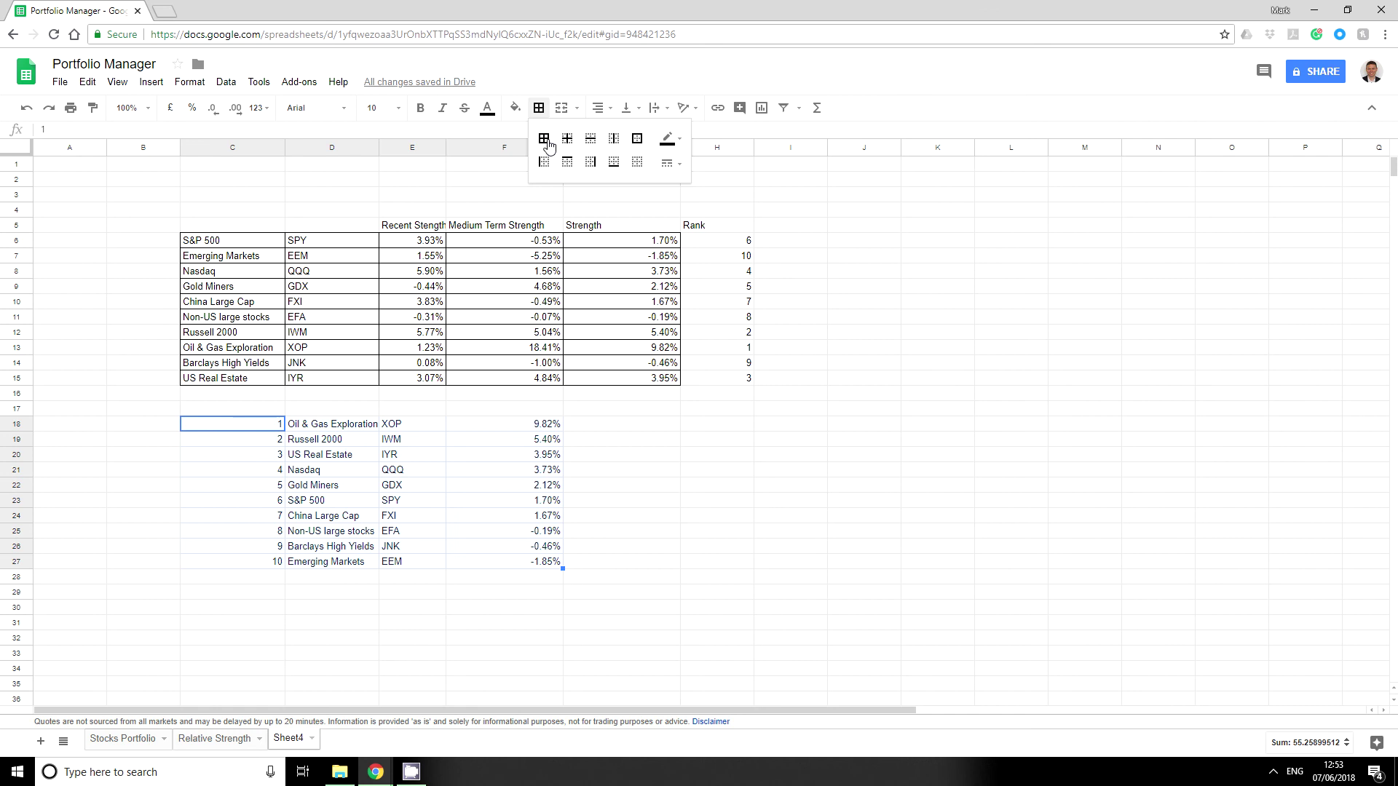
{"action": "left_click", "coordinate": [544, 138]}
{"action": "left_click", "coordinate": [717, 454]}
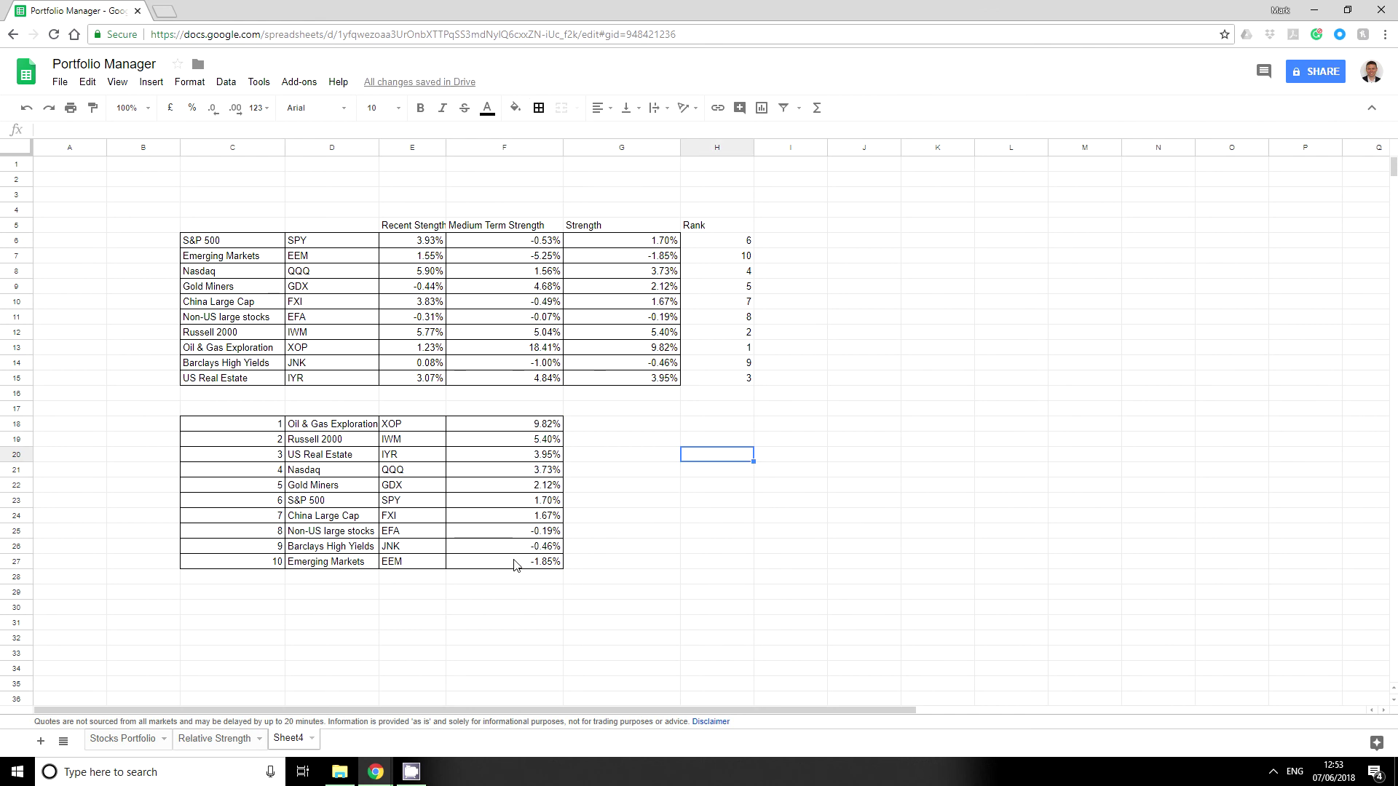
{"action": "left_click_drag", "start_coordinate": [514, 565], "coordinate": [502, 431]}
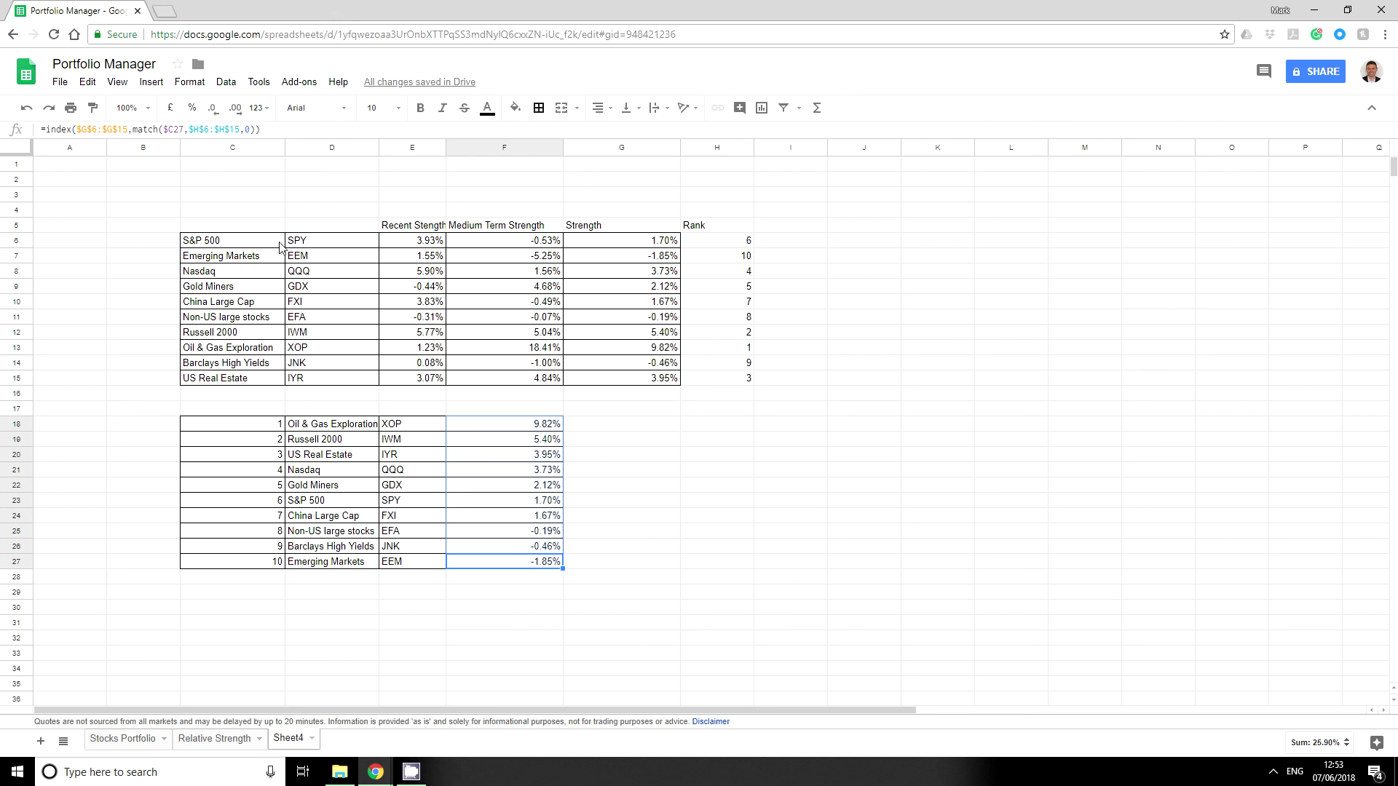
Apply a red-white-green colour scale rule to the ranked strengths F18:F27
{"action": "left_click", "coordinate": [187, 84]}
{"action": "mouse_move", "coordinate": [204, 108]}
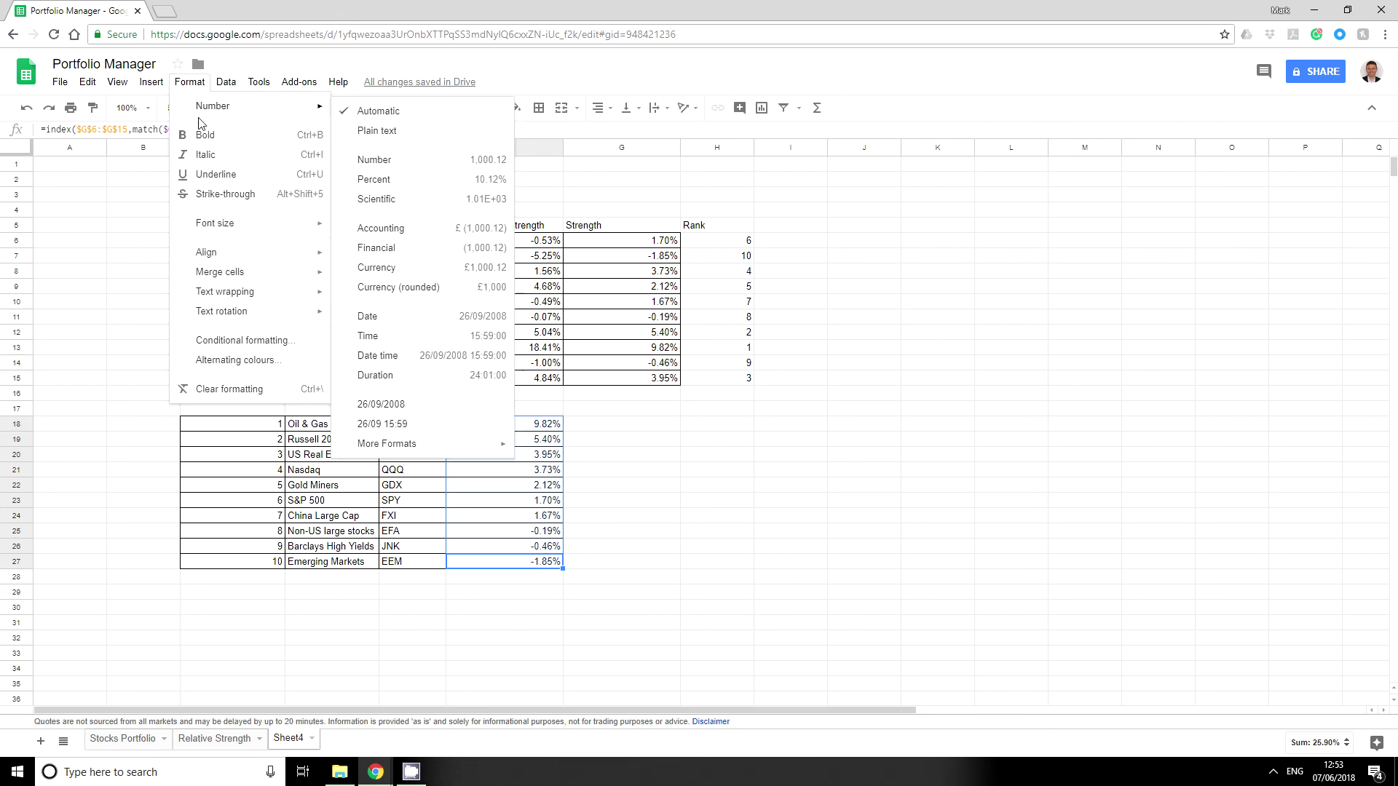
{"action": "left_click", "coordinate": [257, 349]}
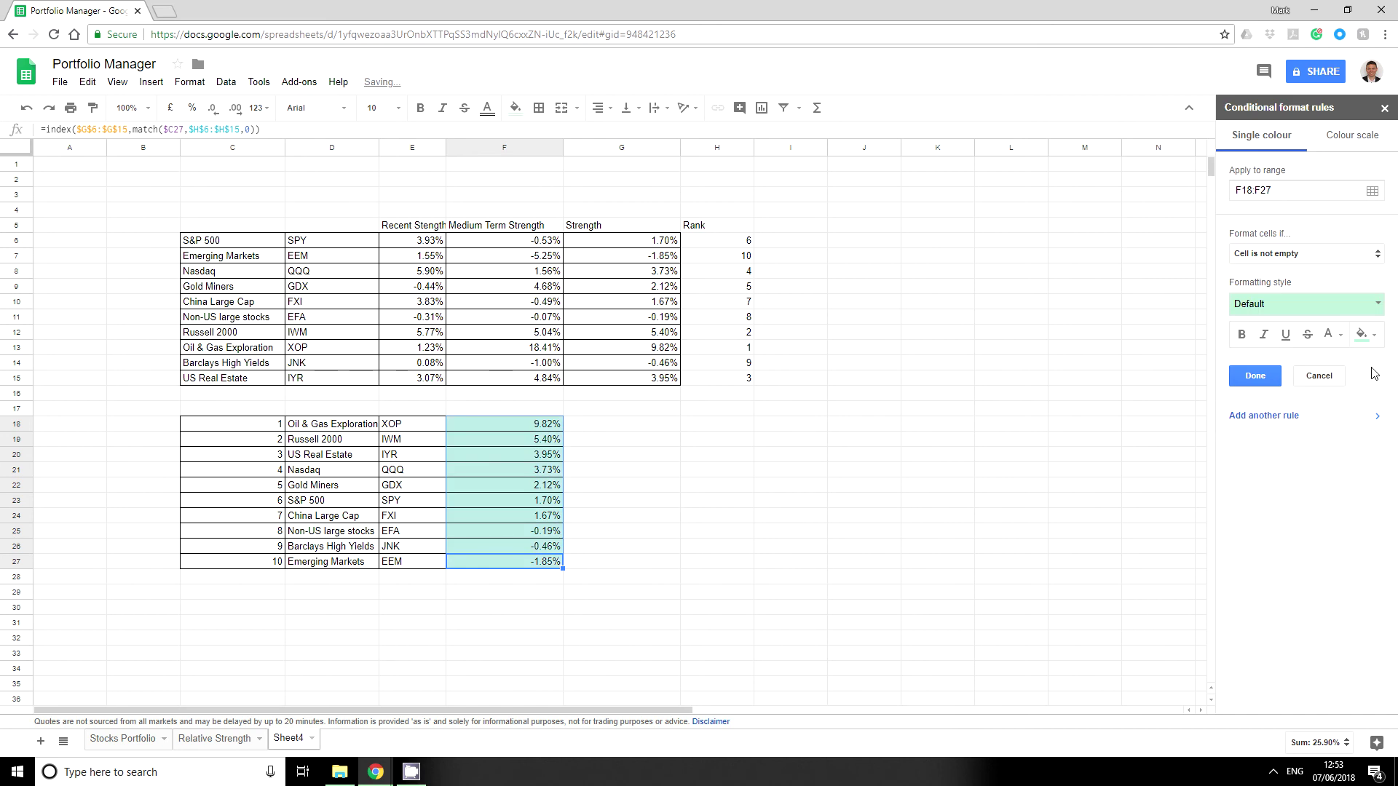
{"action": "left_click", "coordinate": [1335, 141]}
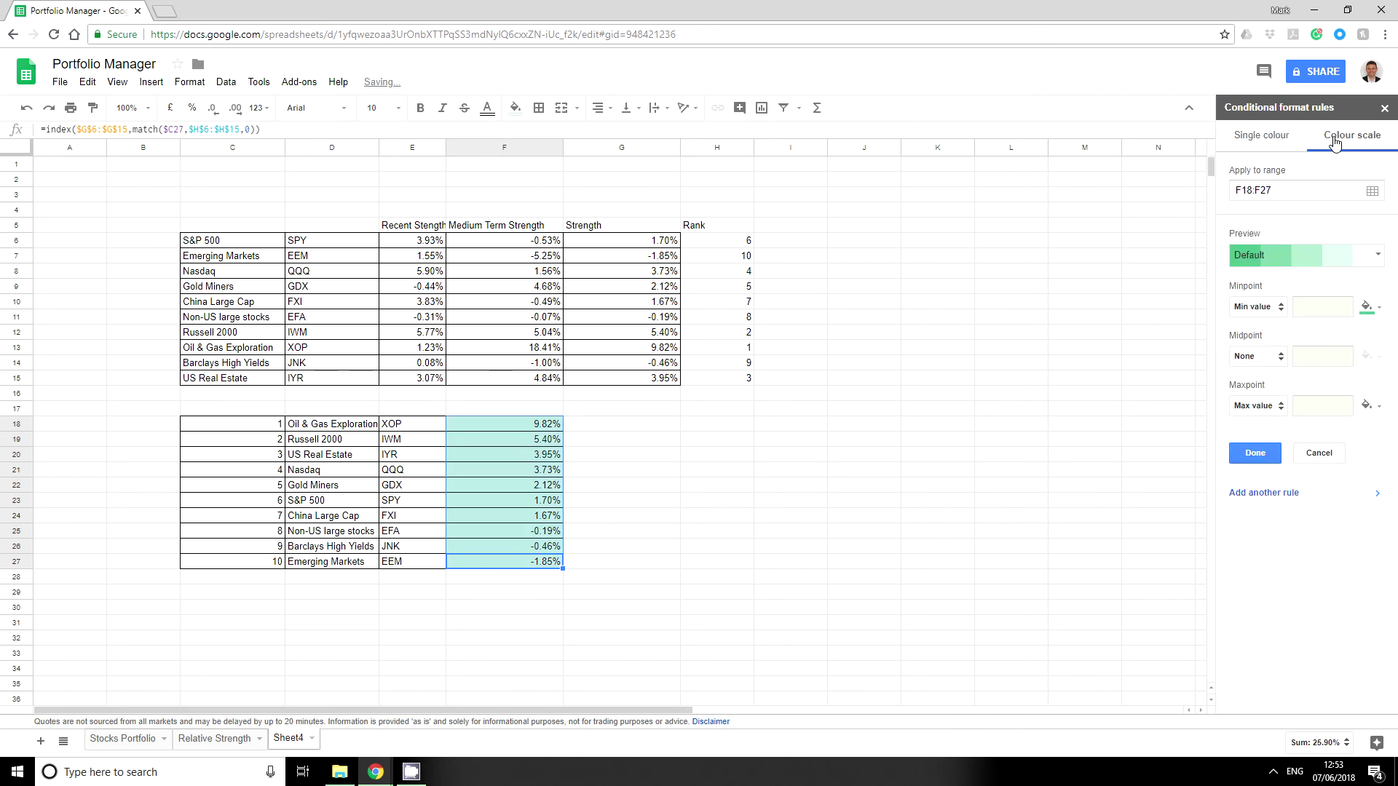
{"action": "left_click", "coordinate": [1377, 255]}
{"action": "left_click", "coordinate": [1369, 340]}
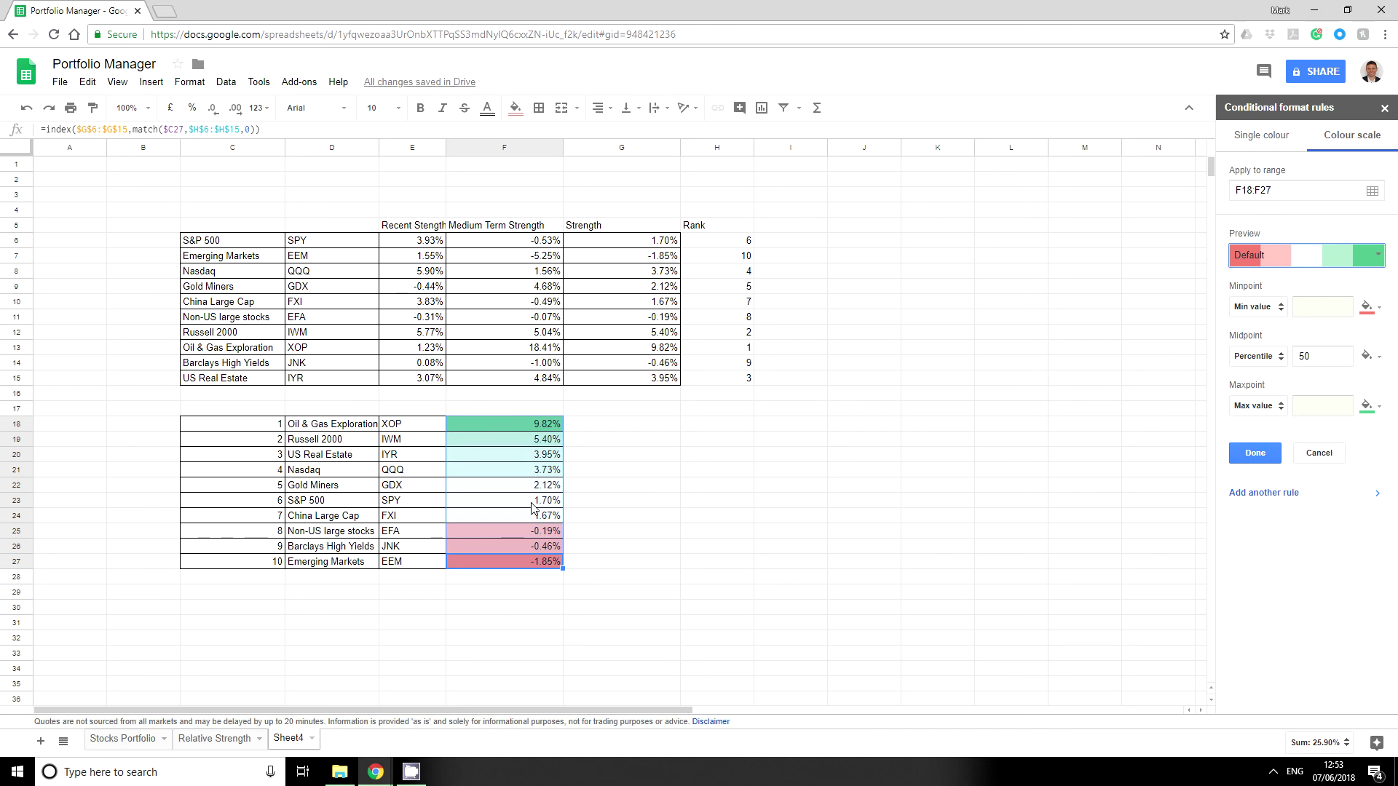
{"action": "left_click", "coordinate": [660, 244]}
{"action": "left_click", "coordinate": [664, 379], "text": "shift"}
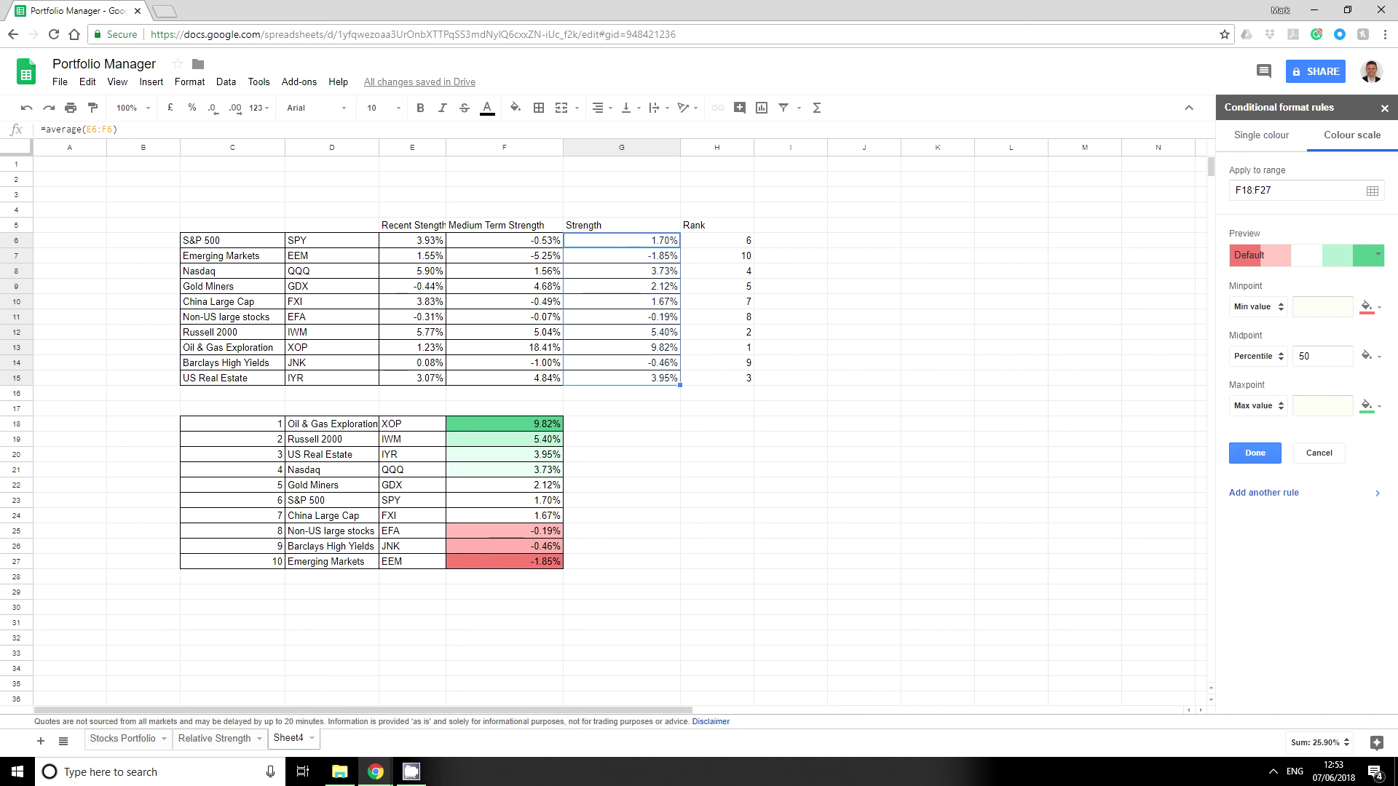
{"action": "left_click", "coordinate": [1246, 460]}
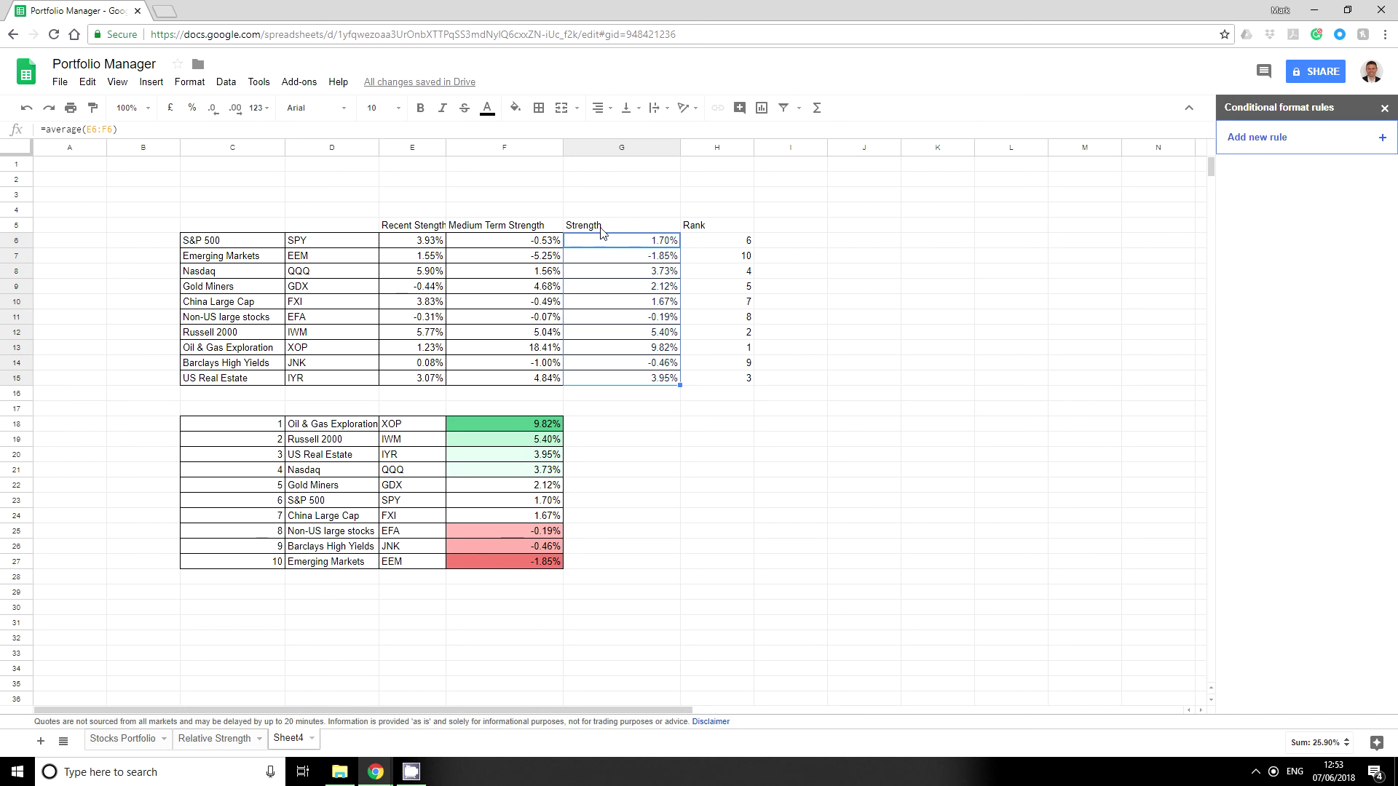
Add the same red-white-green colour scale rule for G6:G15 and close the rules panel
{"action": "left_click", "coordinate": [1384, 142]}
{"action": "left_click", "coordinate": [1355, 136]}
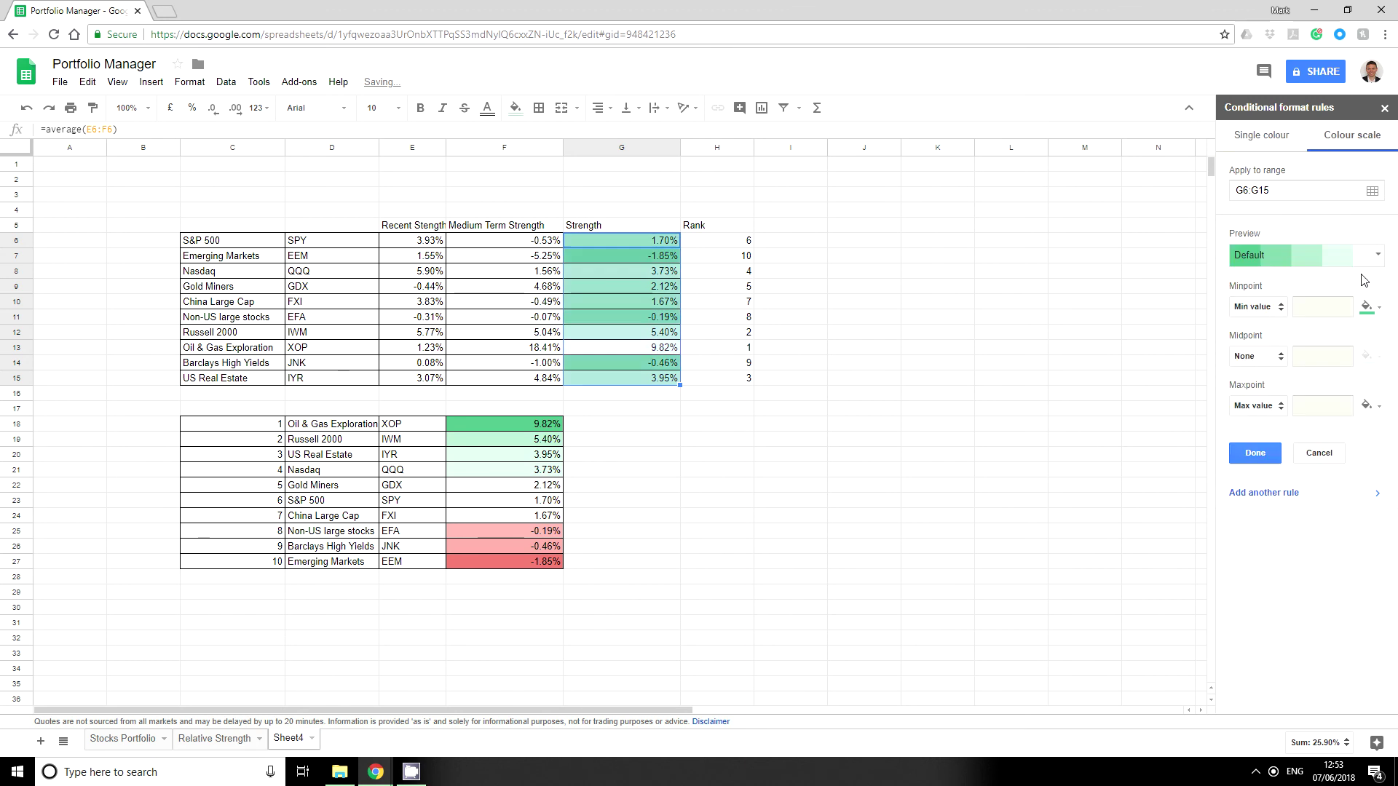
{"action": "left_click", "coordinate": [1378, 254]}
{"action": "left_click", "coordinate": [1369, 341]}
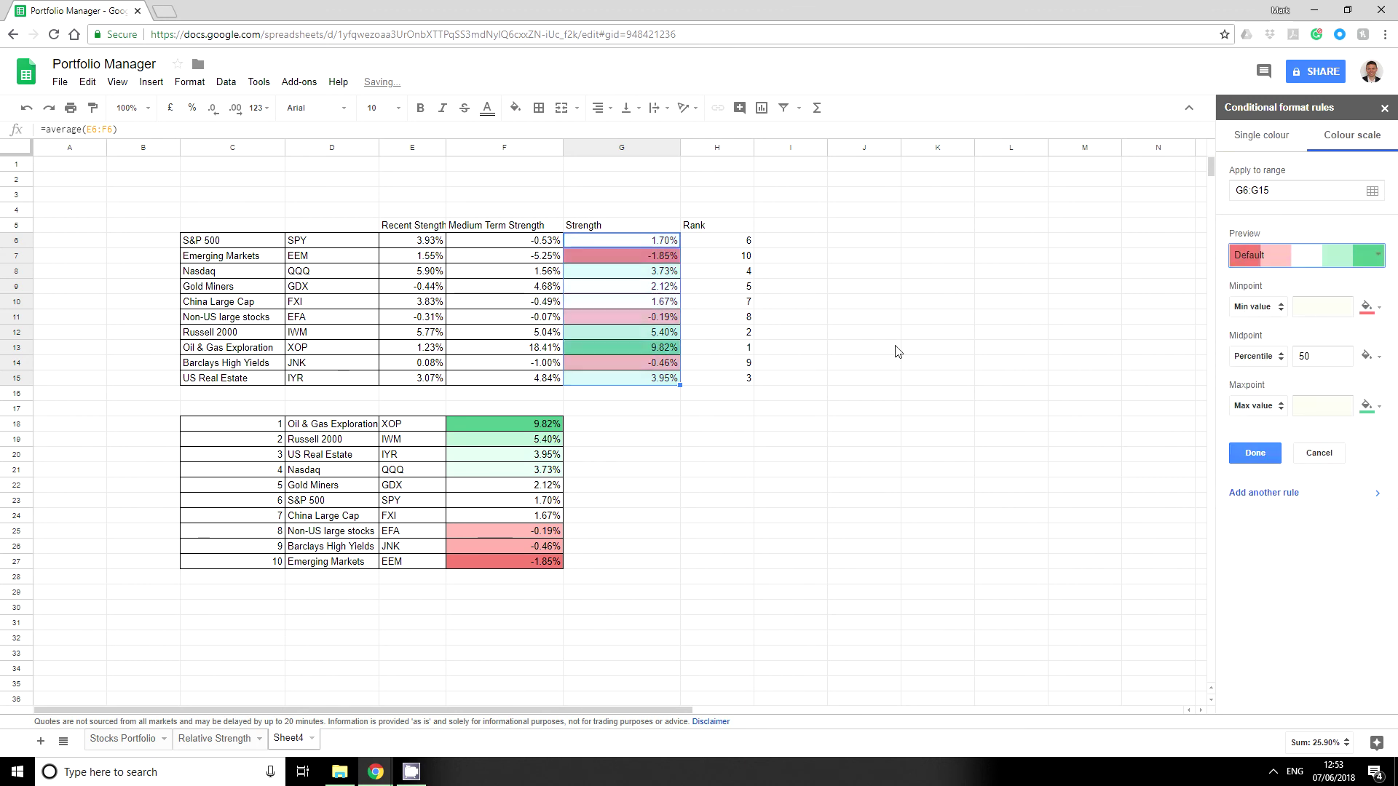
{"action": "left_click", "coordinate": [1269, 466]}
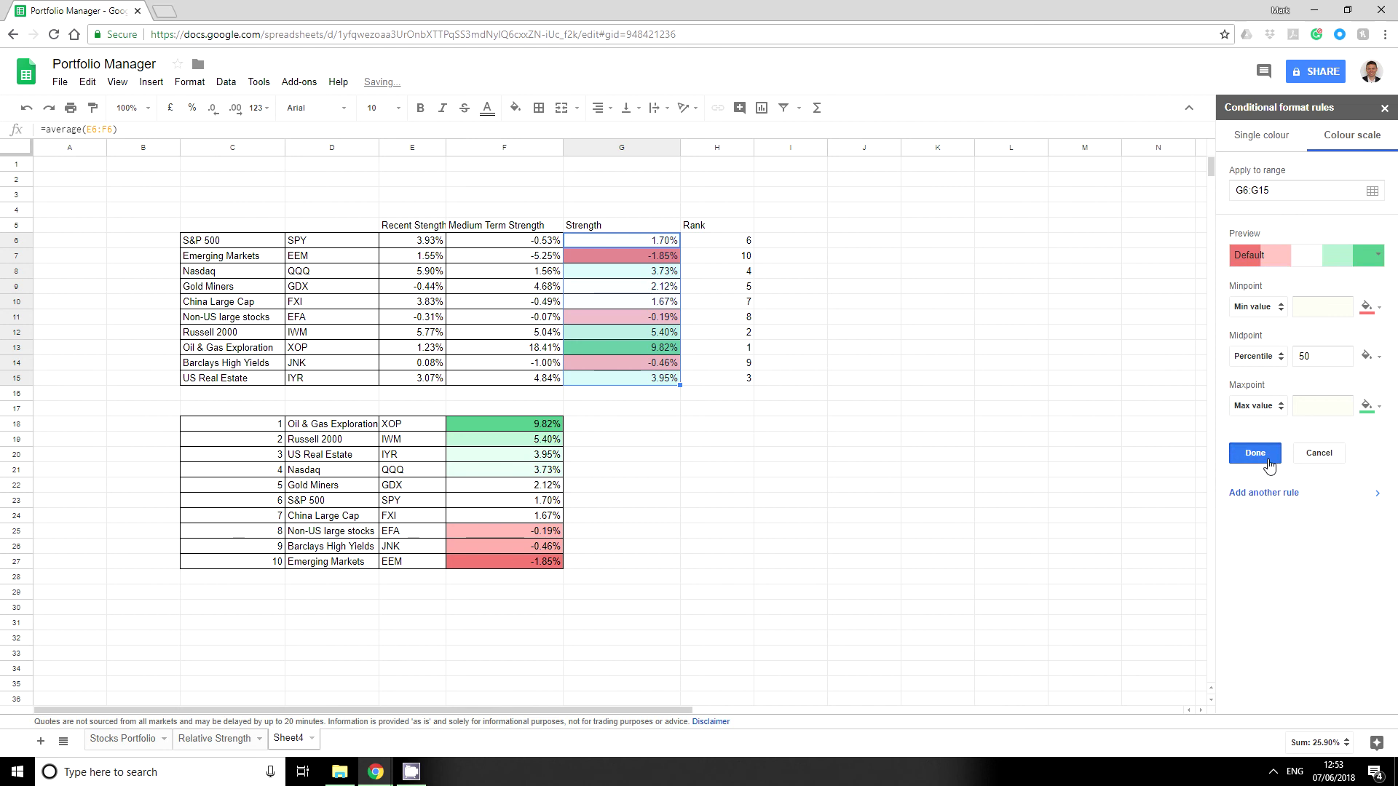
{"action": "left_click", "coordinate": [717, 470]}
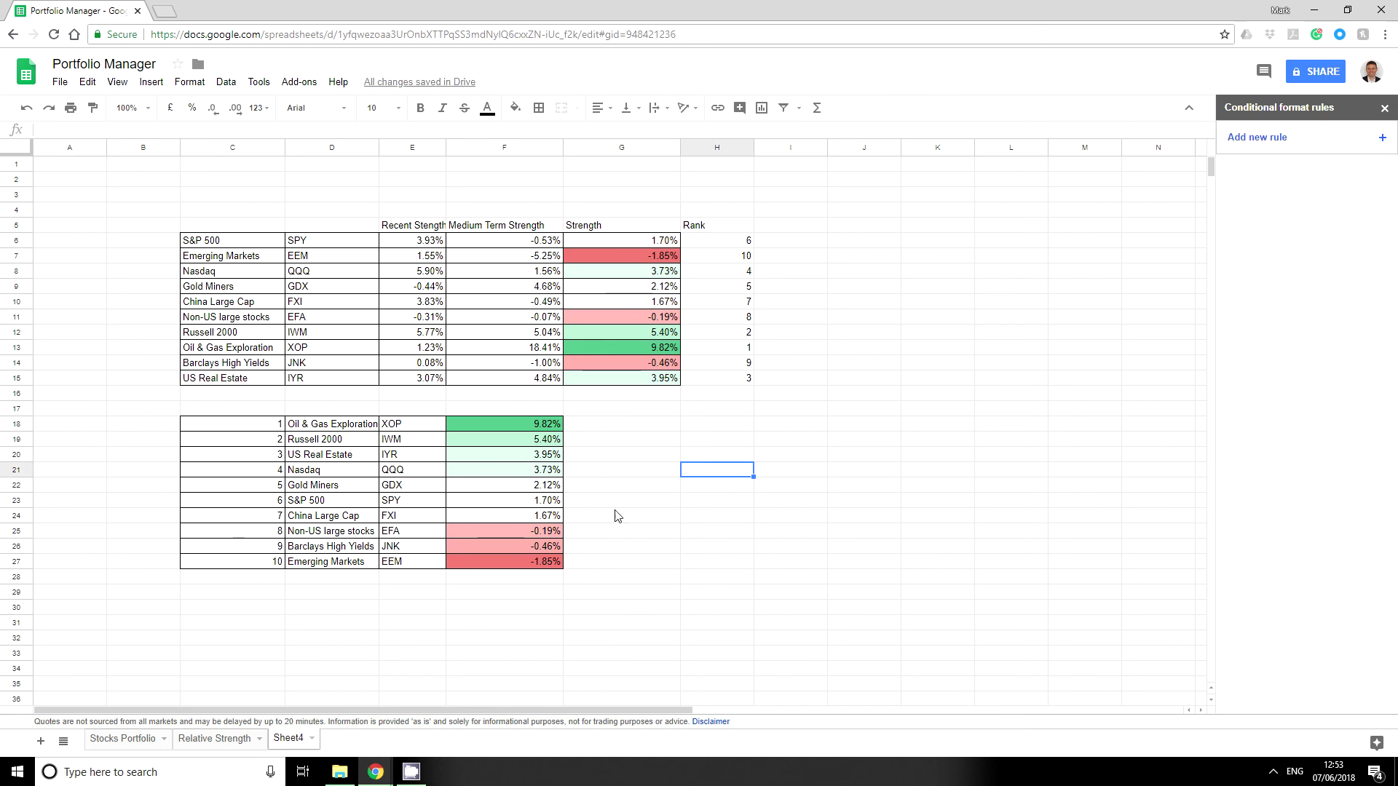
{"action": "left_click", "coordinate": [1385, 108]}
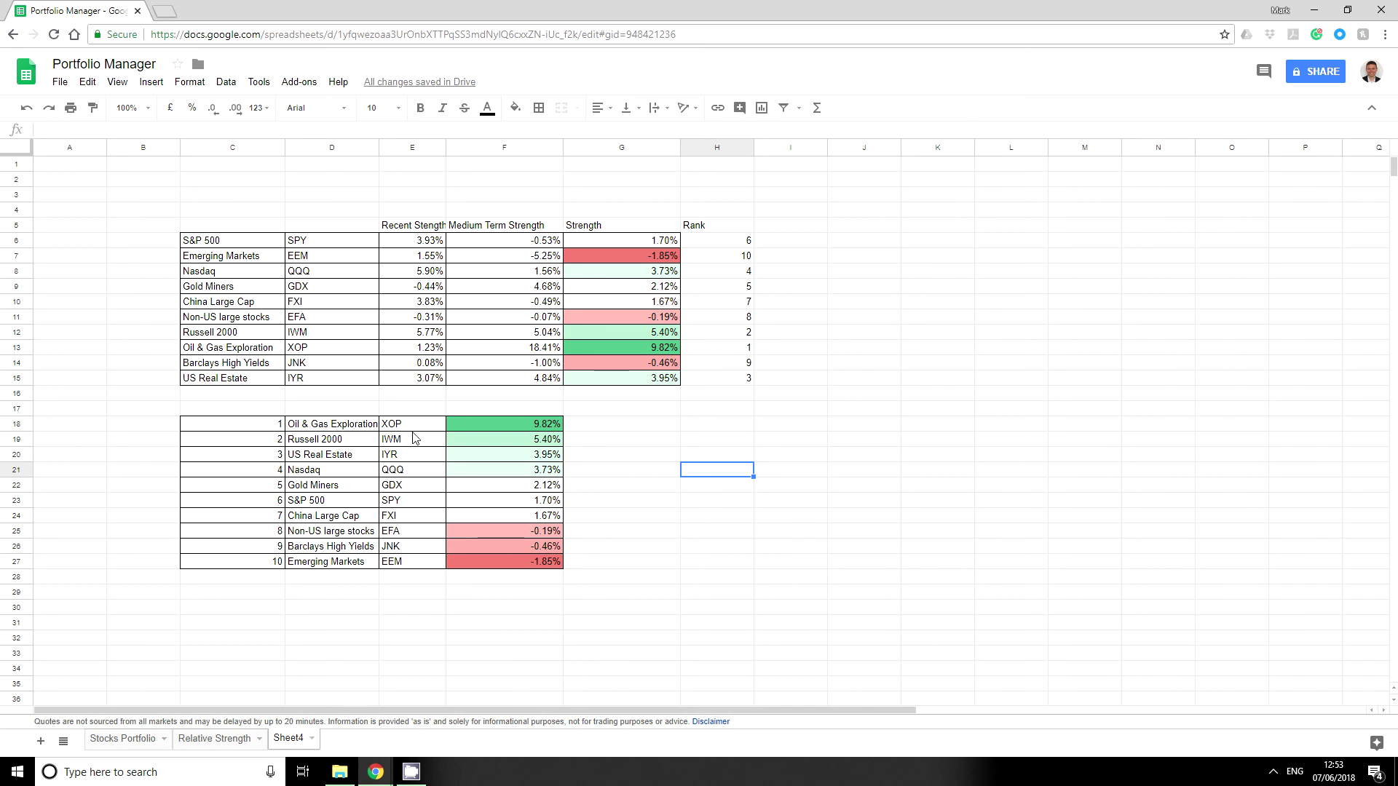
Select the ranked tickers and strengths in E18:F27
{"action": "left_click_drag", "start_coordinate": [417, 427], "coordinate": [510, 562]}
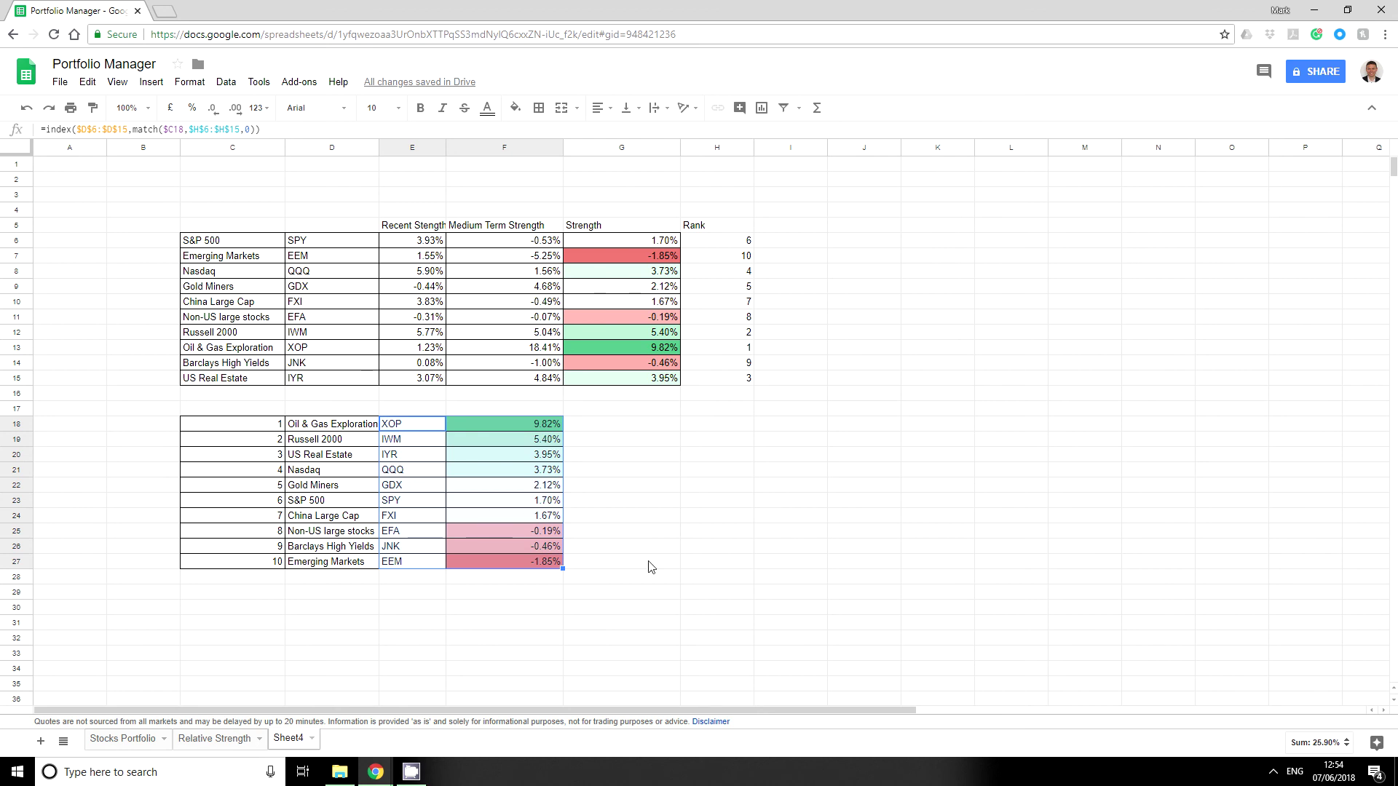
Insert a chart of E18:F27 and set its title to 'Relative Strength Portfolio'
{"action": "left_click", "coordinate": [151, 85]}
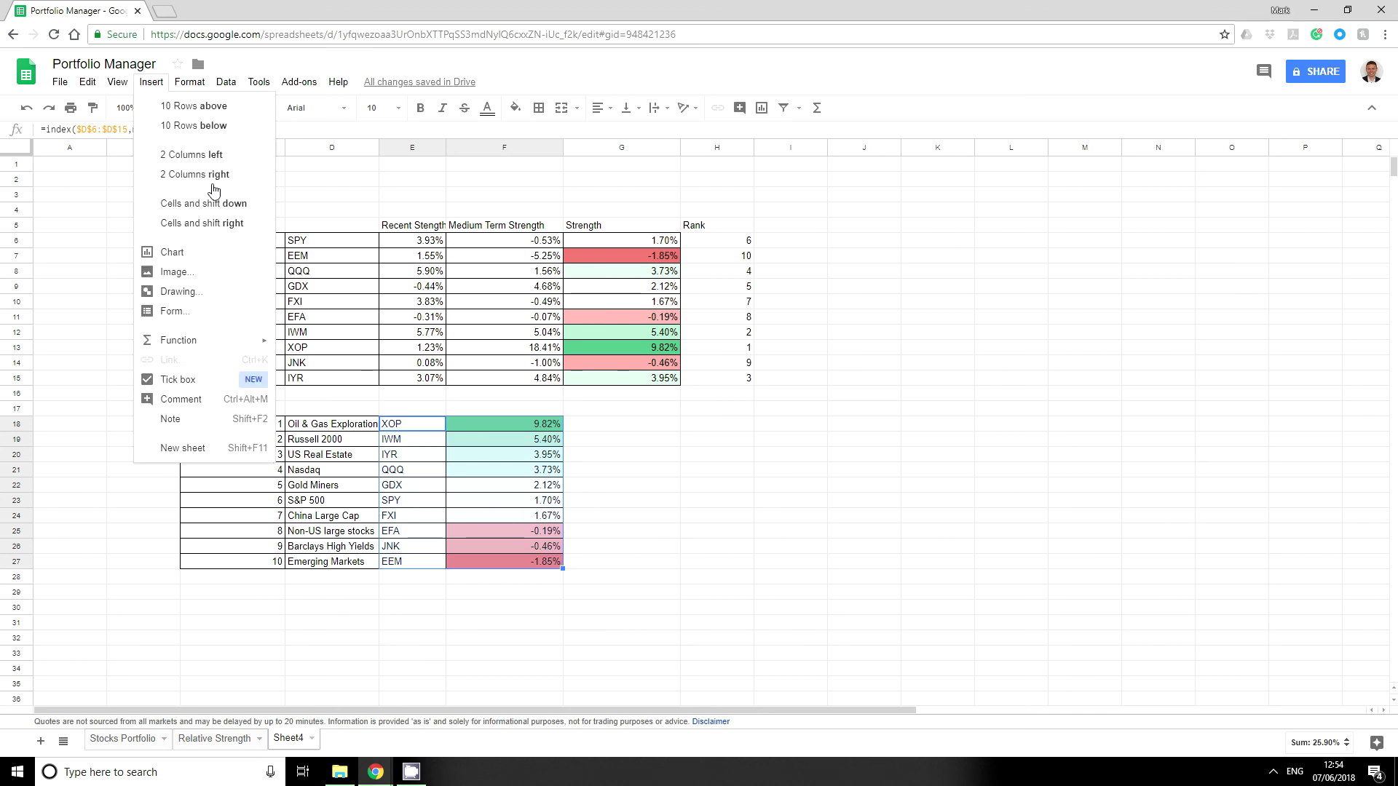
{"action": "left_click", "coordinate": [187, 254]}
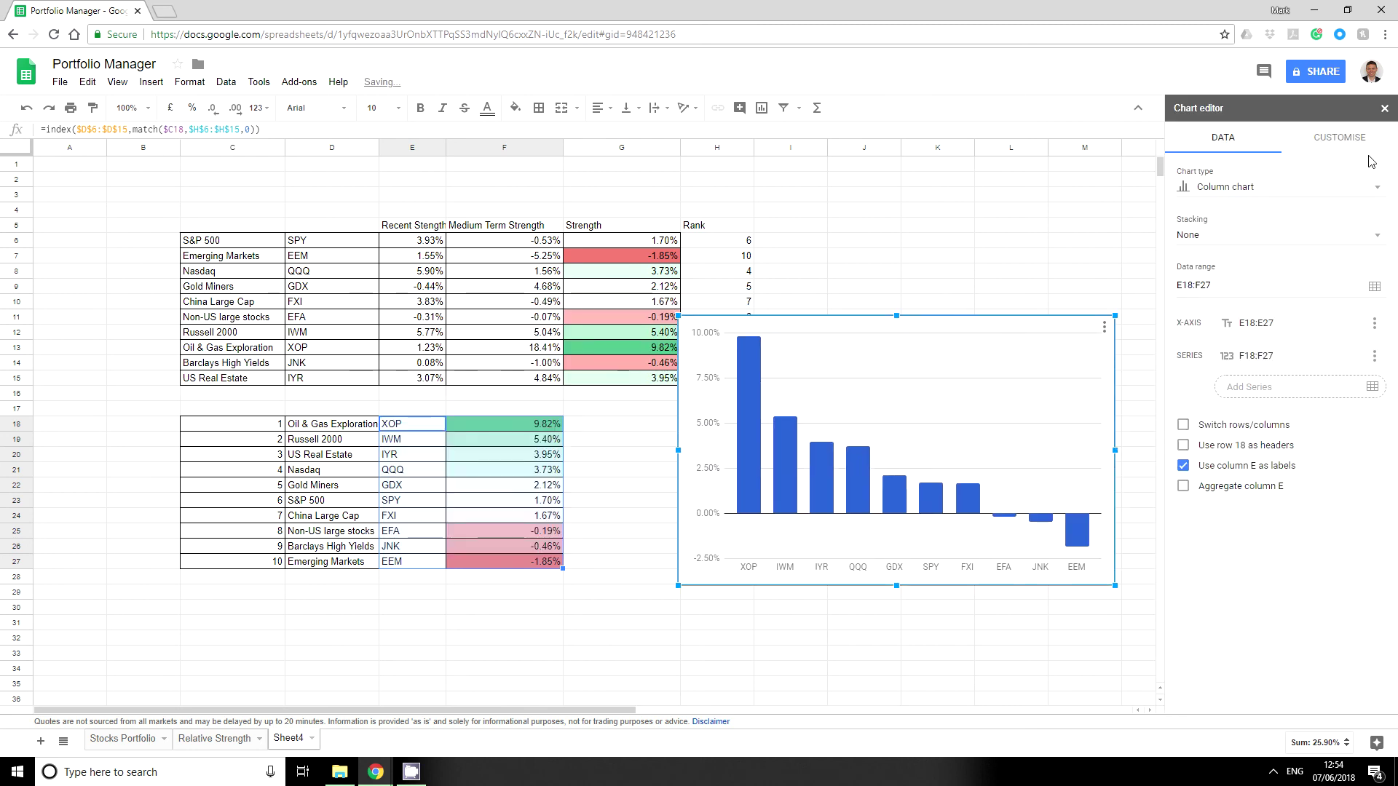
{"action": "left_click", "coordinate": [1329, 141]}
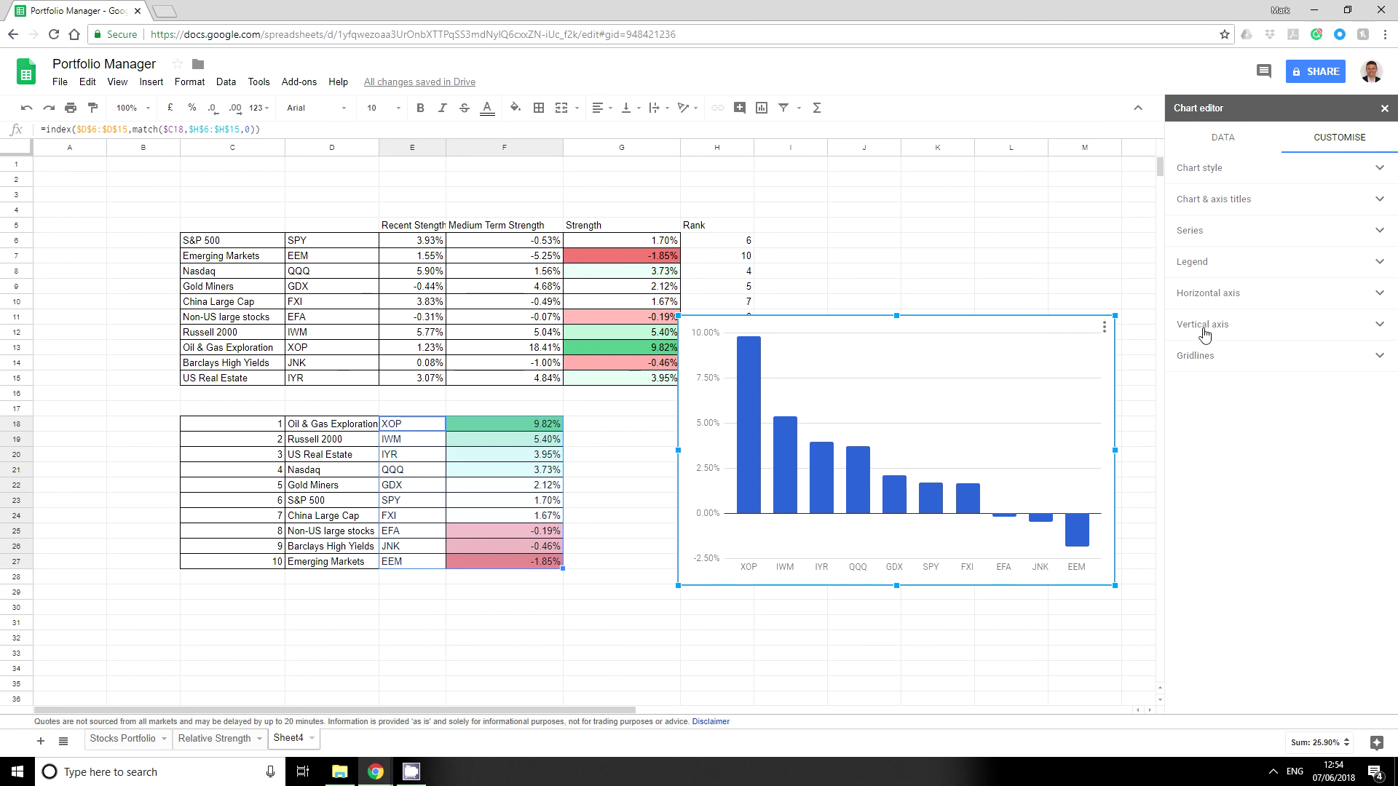
{"action": "left_click", "coordinate": [1209, 170]}
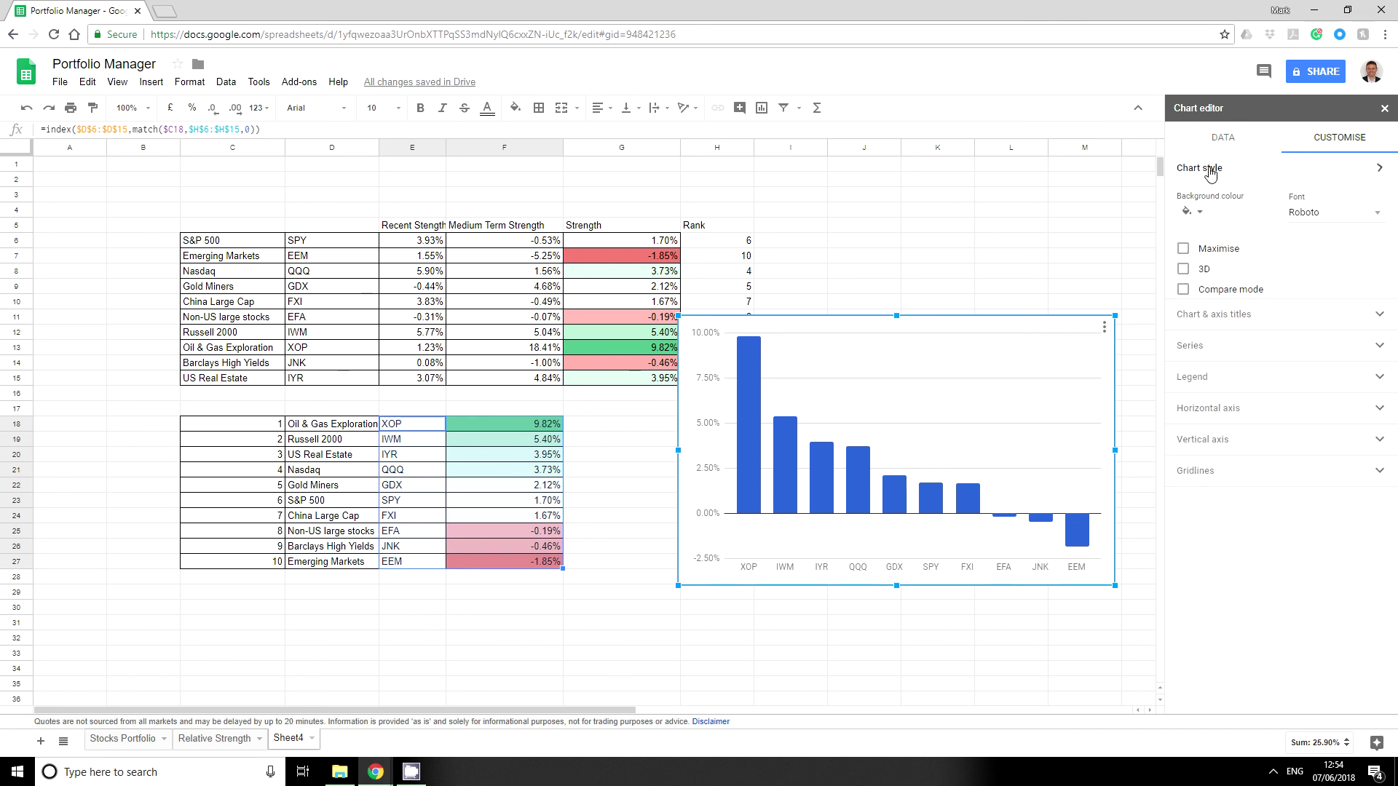
{"action": "left_click", "coordinate": [1238, 198]}
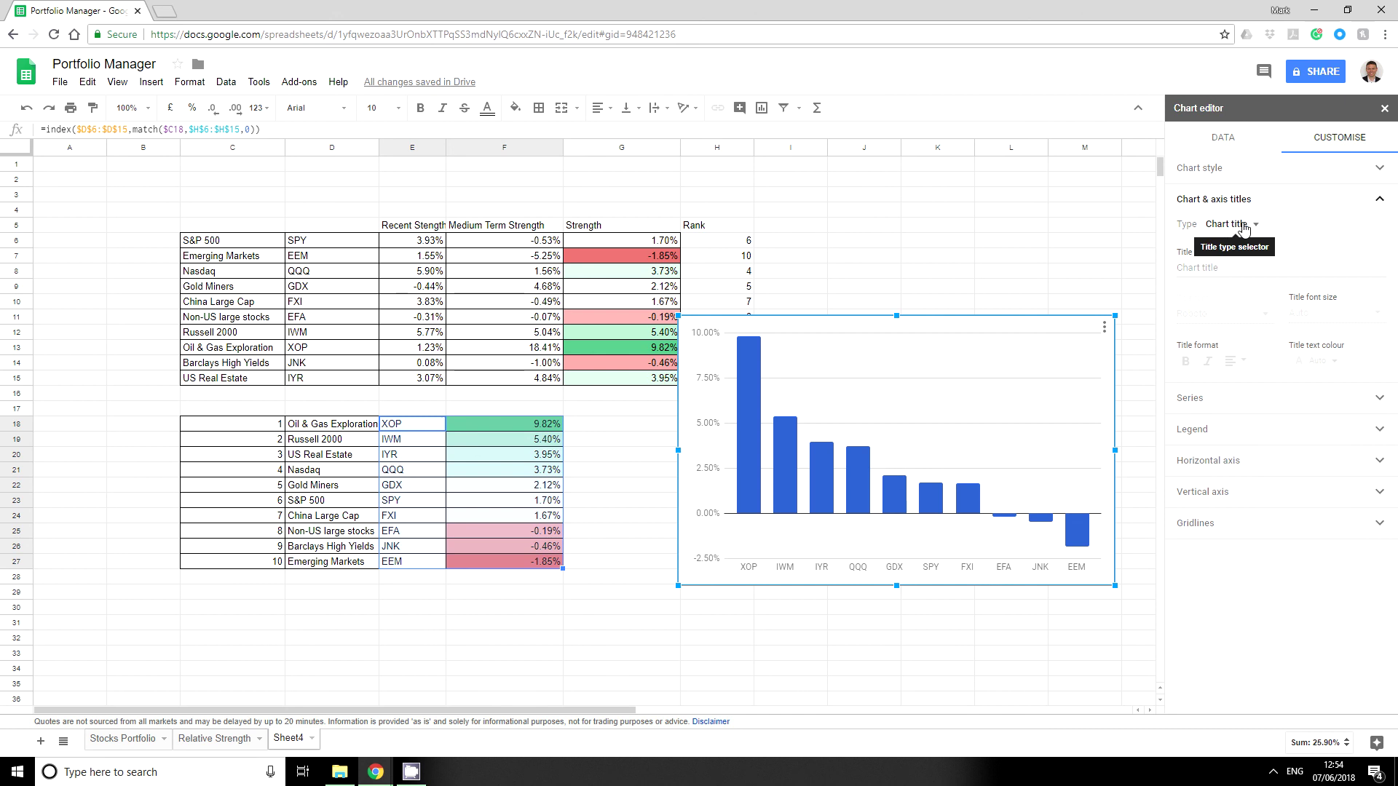
{"action": "left_click", "coordinate": [1236, 268]}
{"action": "type", "text": "Re"}
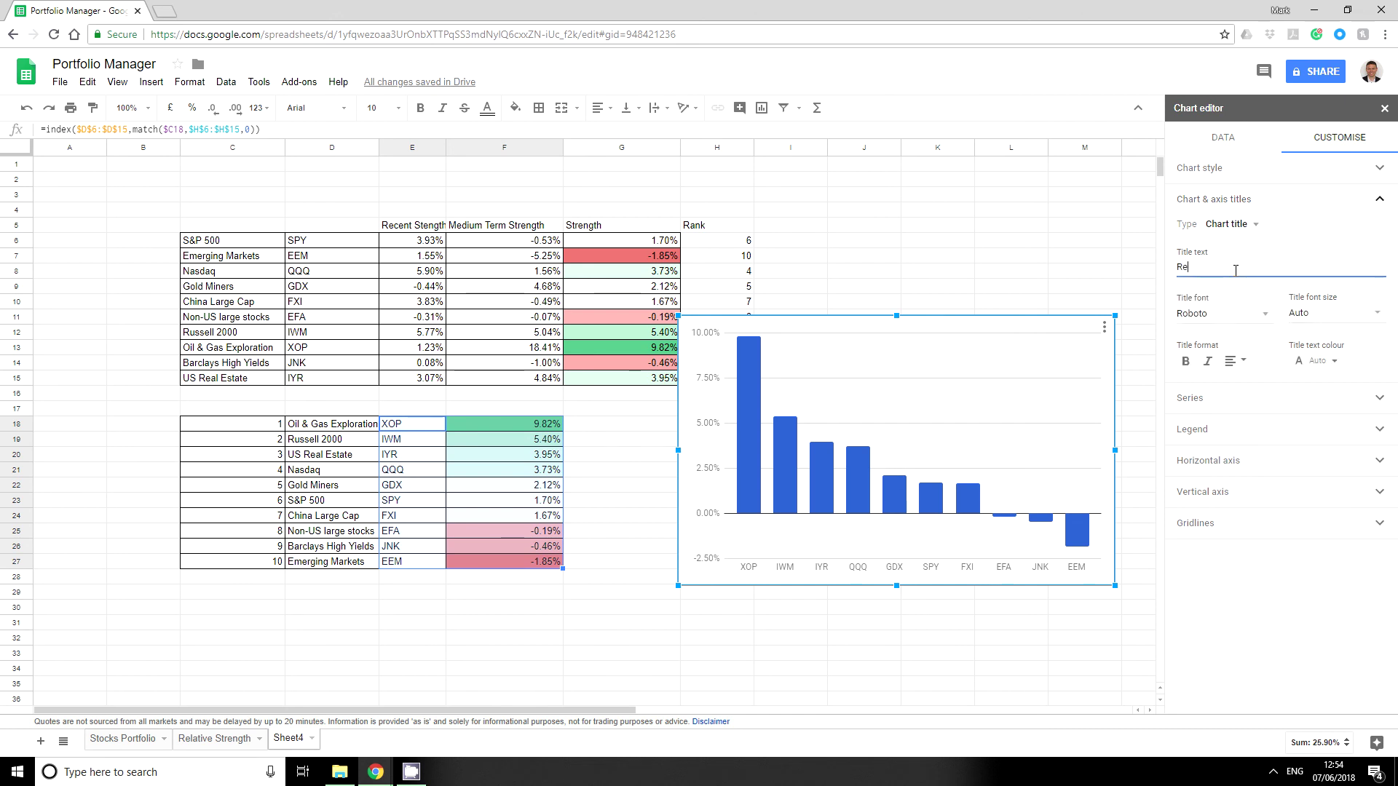
{"action": "type", "text": "lative Stregngth"}
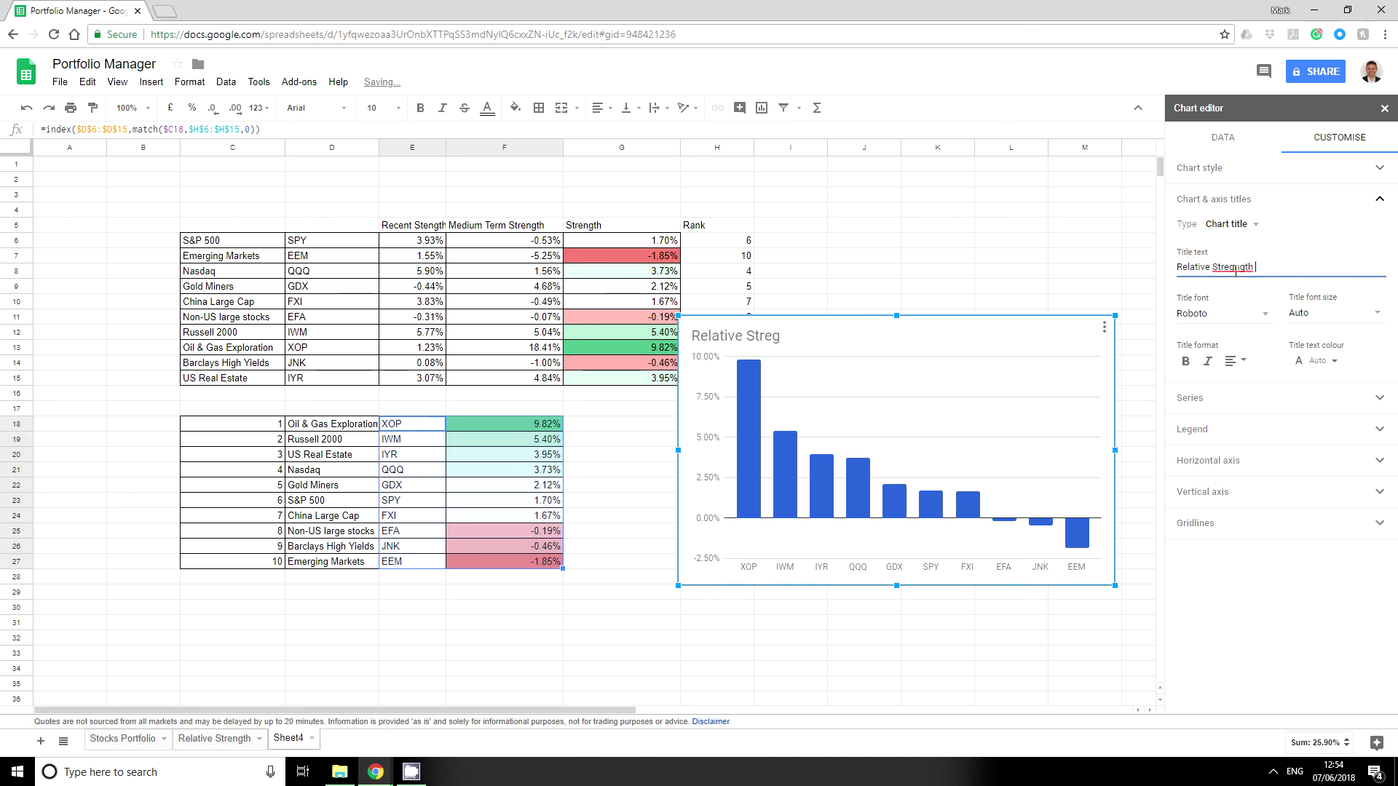
{"action": "key", "text": "BackSpace"}
{"action": "key", "text": "BackSpace"}
{"action": "key", "text": "BackSpace"}
{"action": "key", "text": "BackSpace"}
{"action": "key", "text": "BackSpace"}
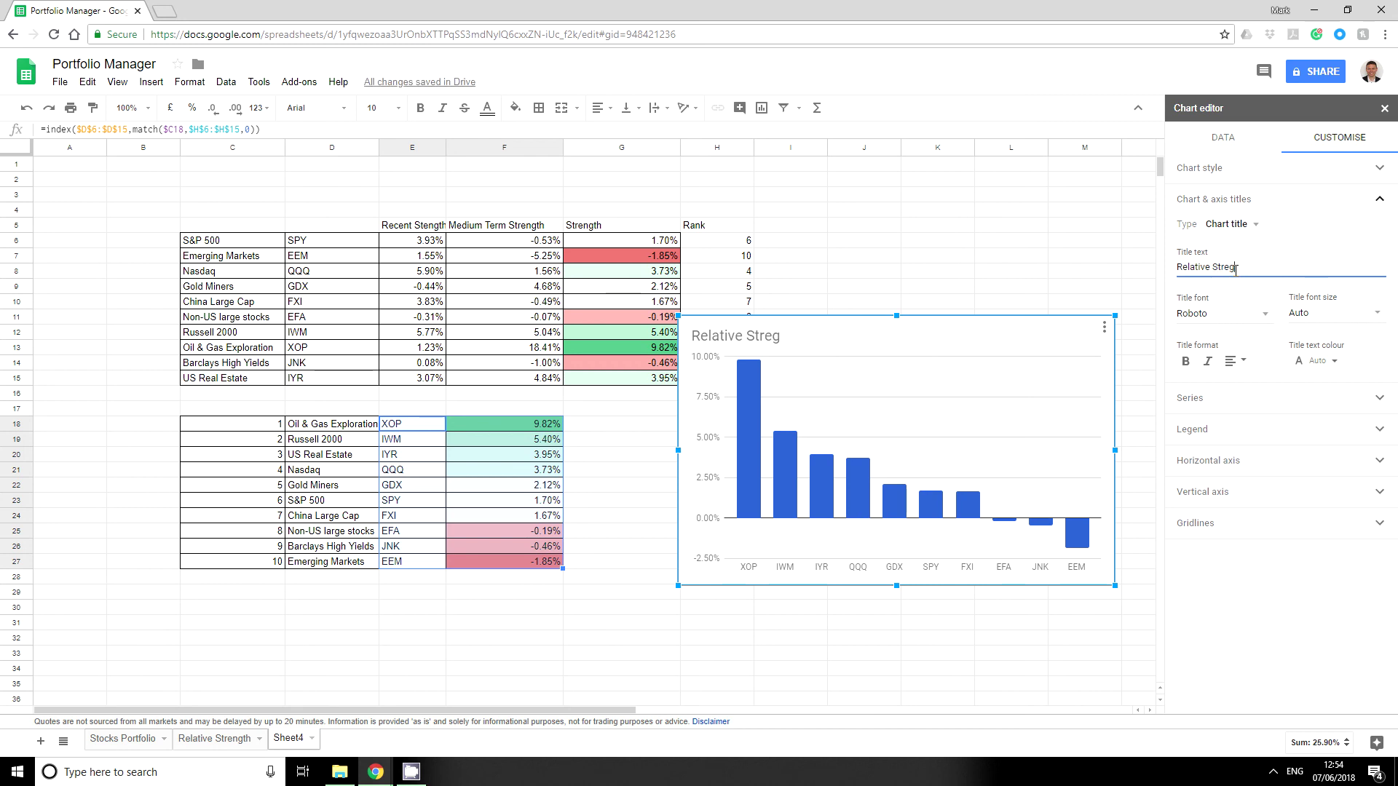
{"action": "type", "text": "ngth Portfolio"}
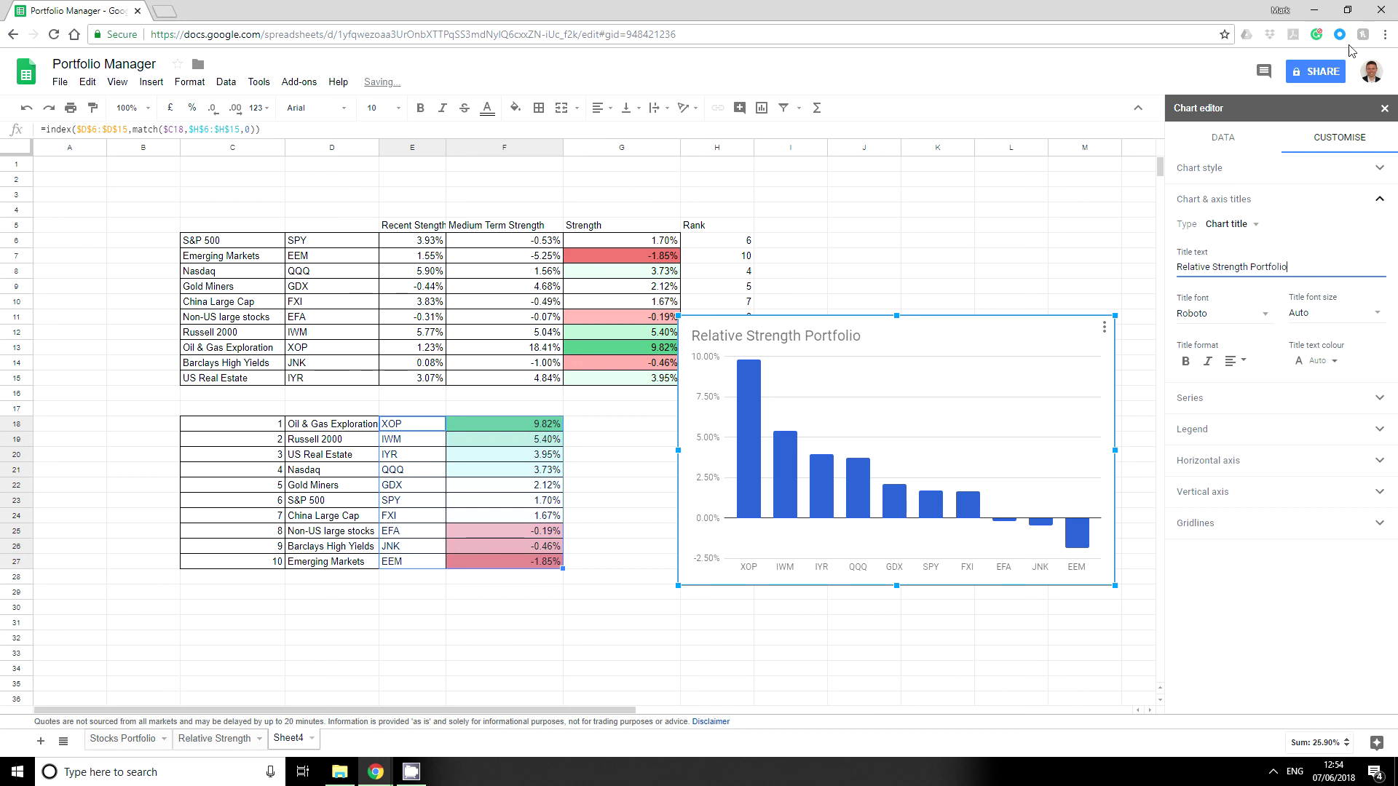
{"action": "left_click", "coordinate": [1384, 109]}
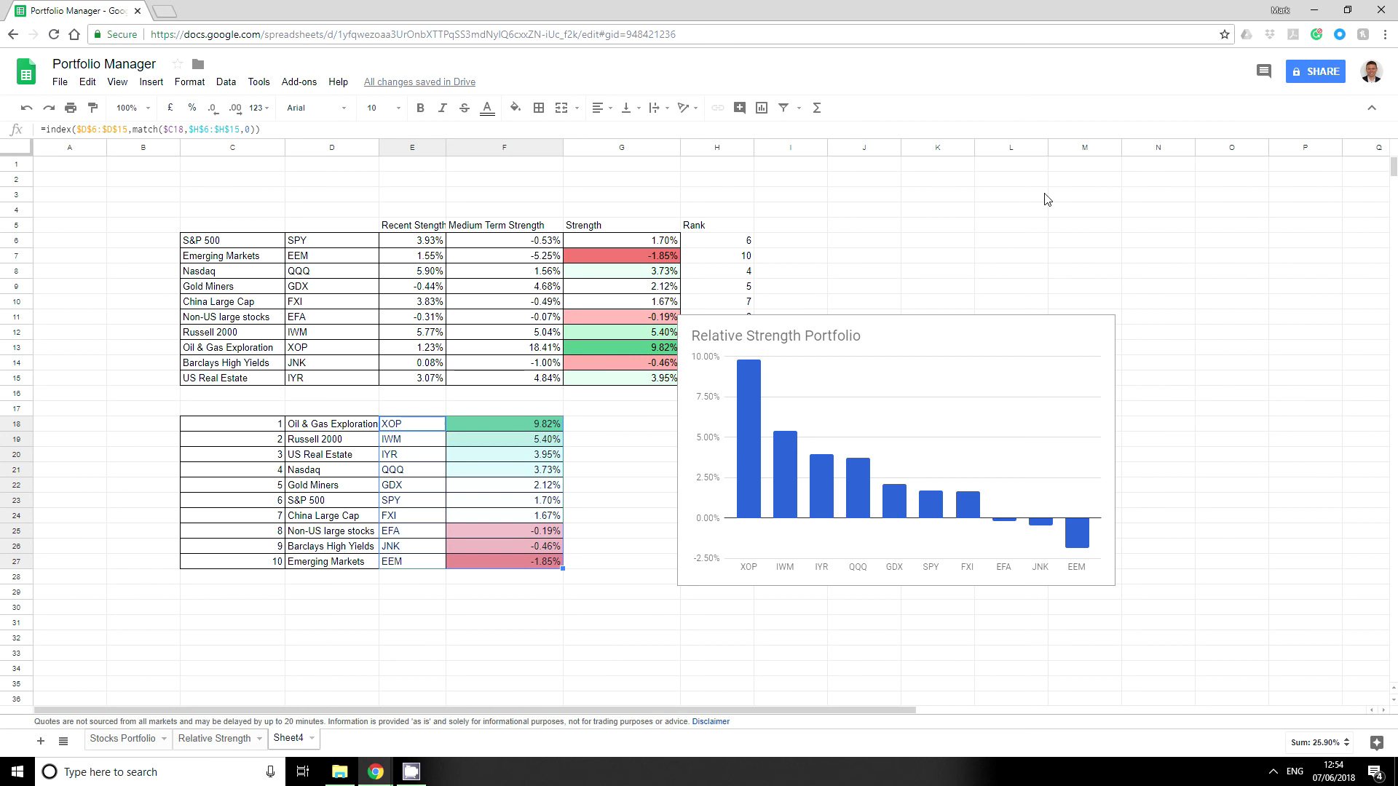
Drag the chart to the right of the tables, then deselect it
{"action": "left_click_drag", "start_coordinate": [946, 350], "coordinate": [1048, 359]}
{"action": "left_click", "coordinate": [1039, 290]}
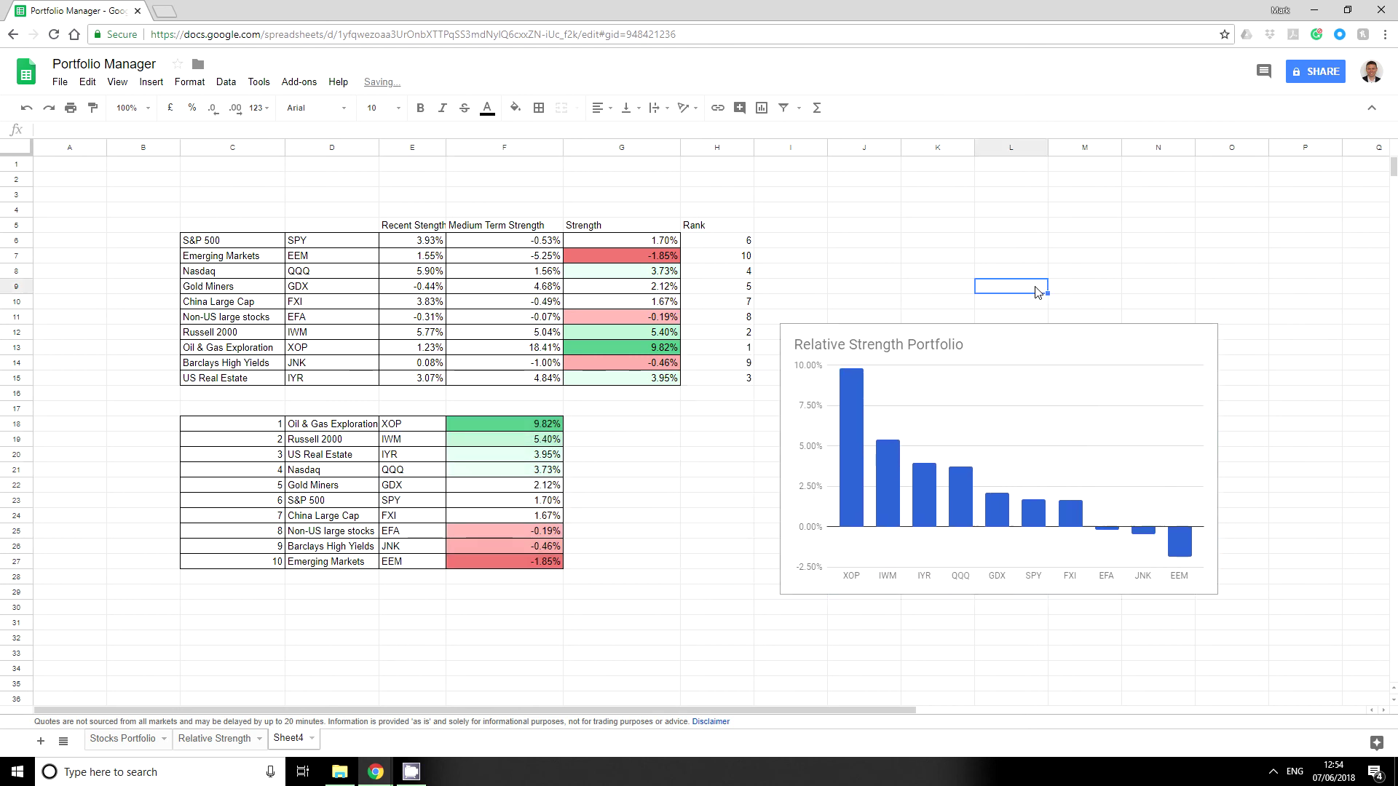